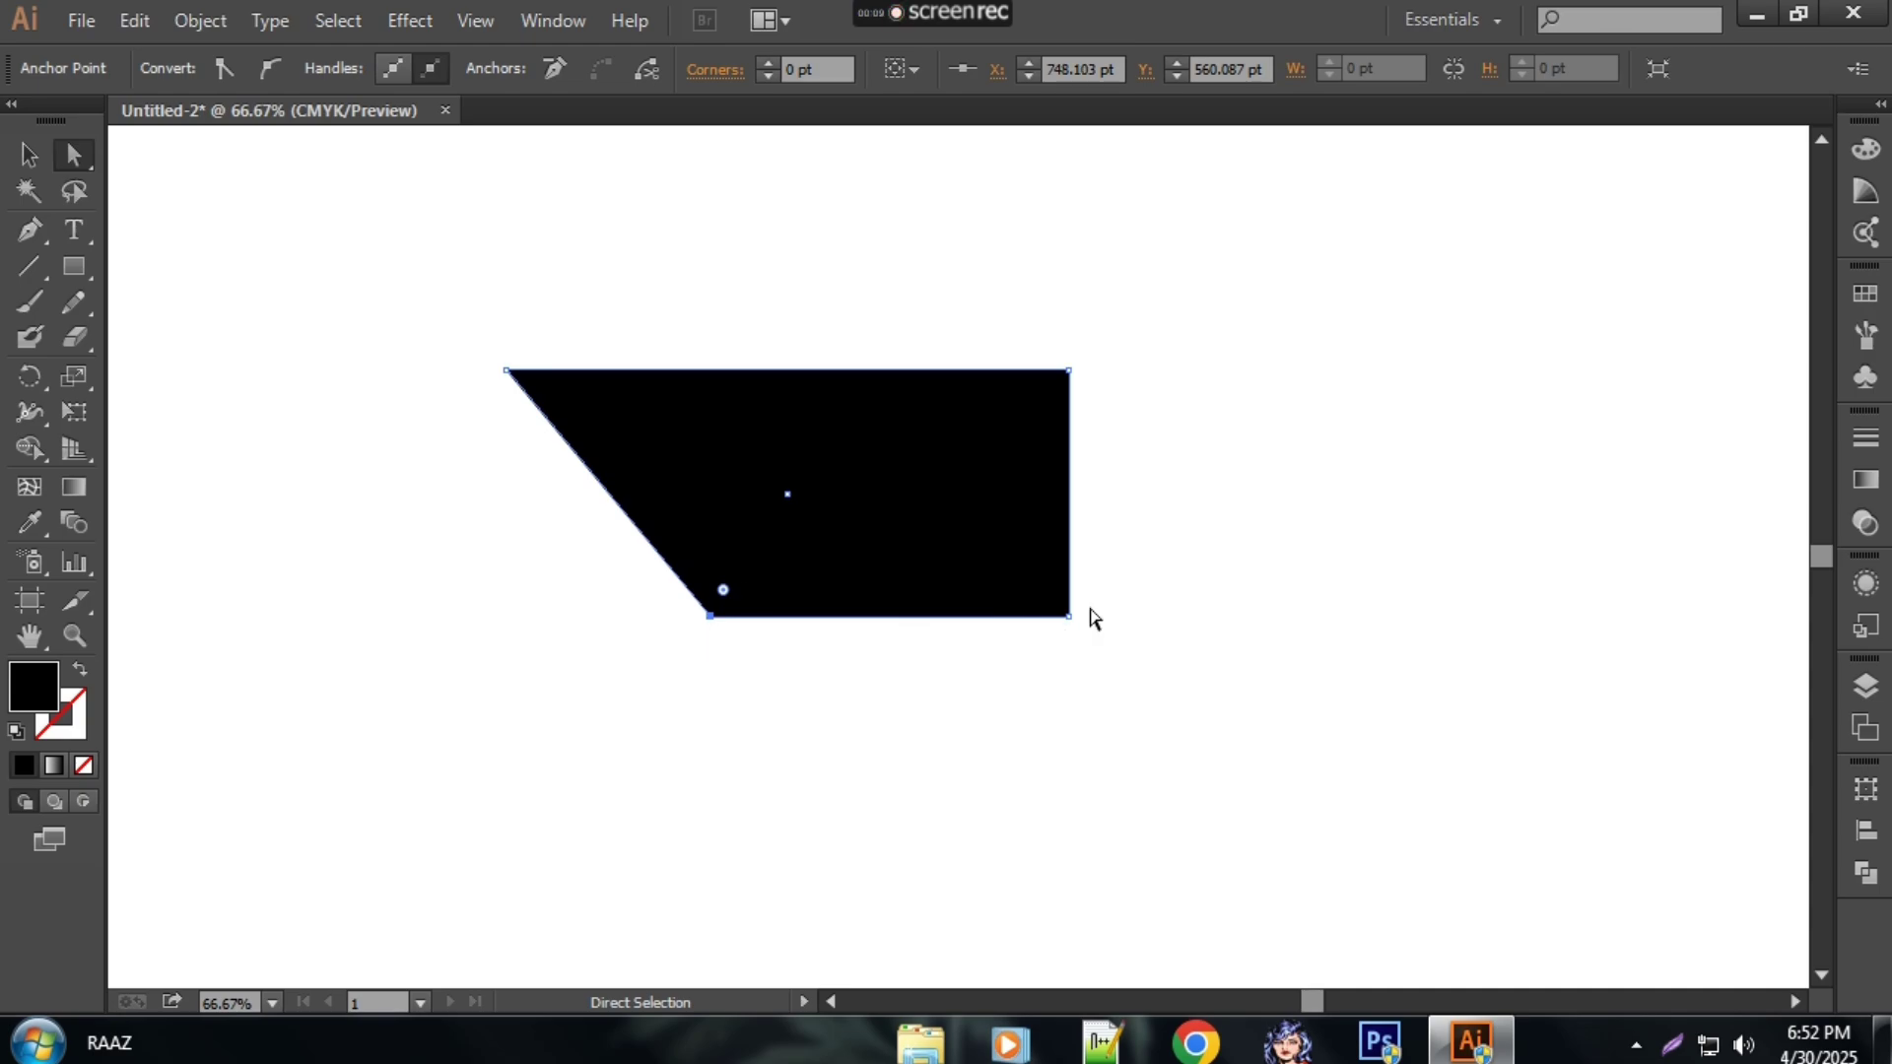
Step: Reshape the black quadrilateral by moving its lower-right corner inward and its upper-right corner down and inward
{"action": "left_click_drag", "start_coordinate": [1072, 617], "coordinate": [844, 617]}
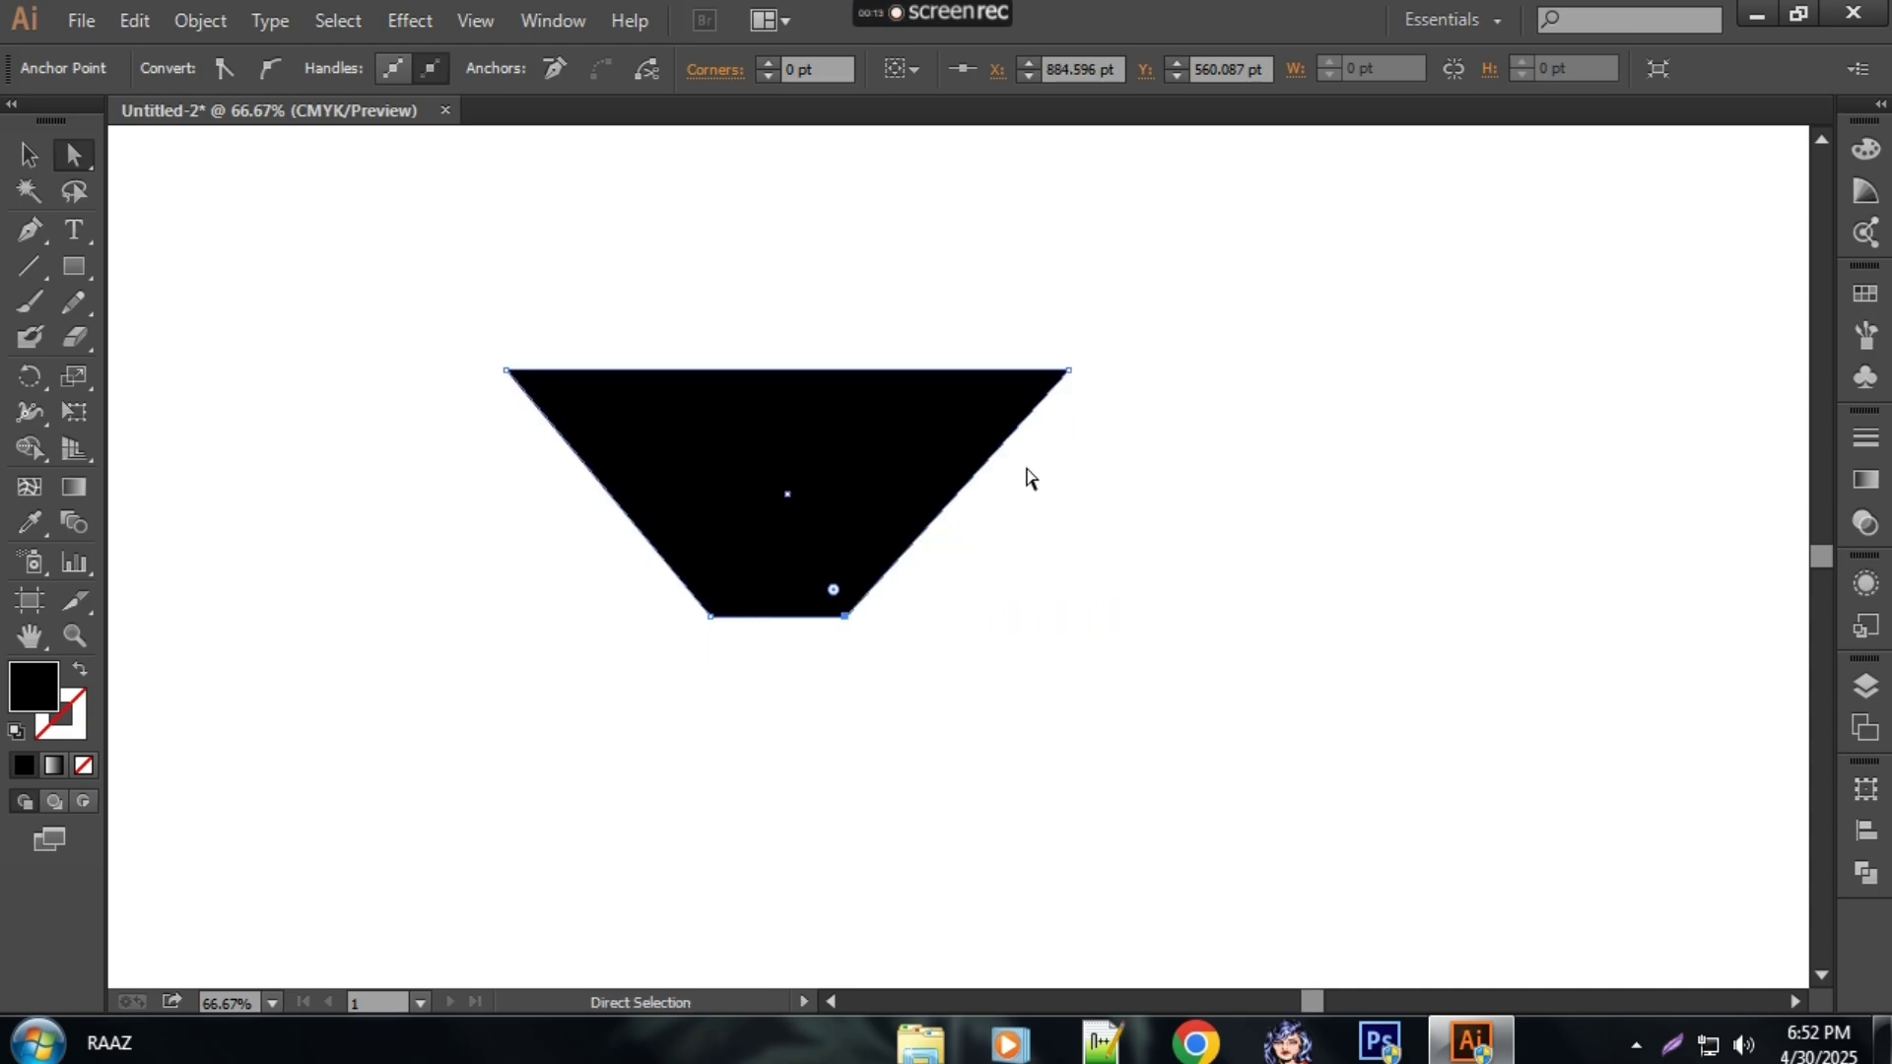
{"action": "left_click_drag", "start_coordinate": [1069, 371], "coordinate": [915, 540]}
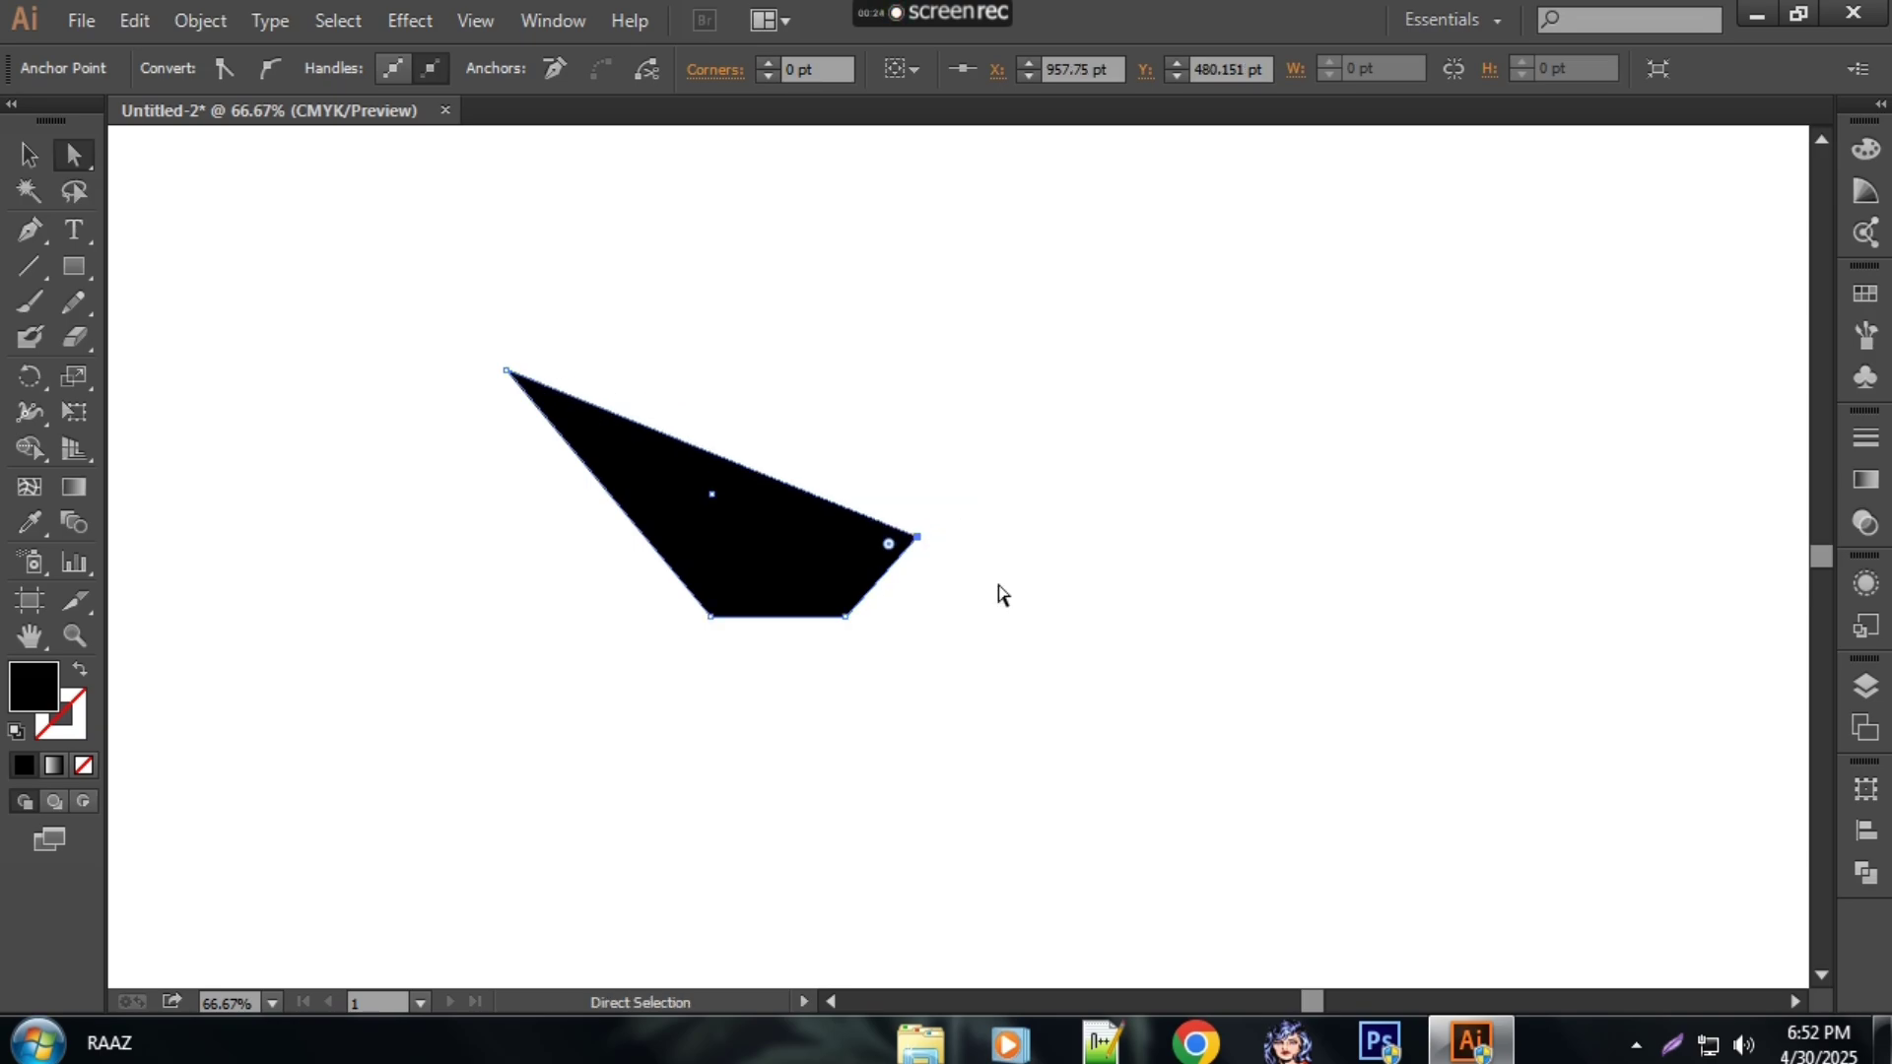
{"action": "left_click", "coordinate": [996, 592]}
Step: Move the reshaped black shape slightly left and down on the artboard
{"action": "left_click", "coordinate": [45, 156]}
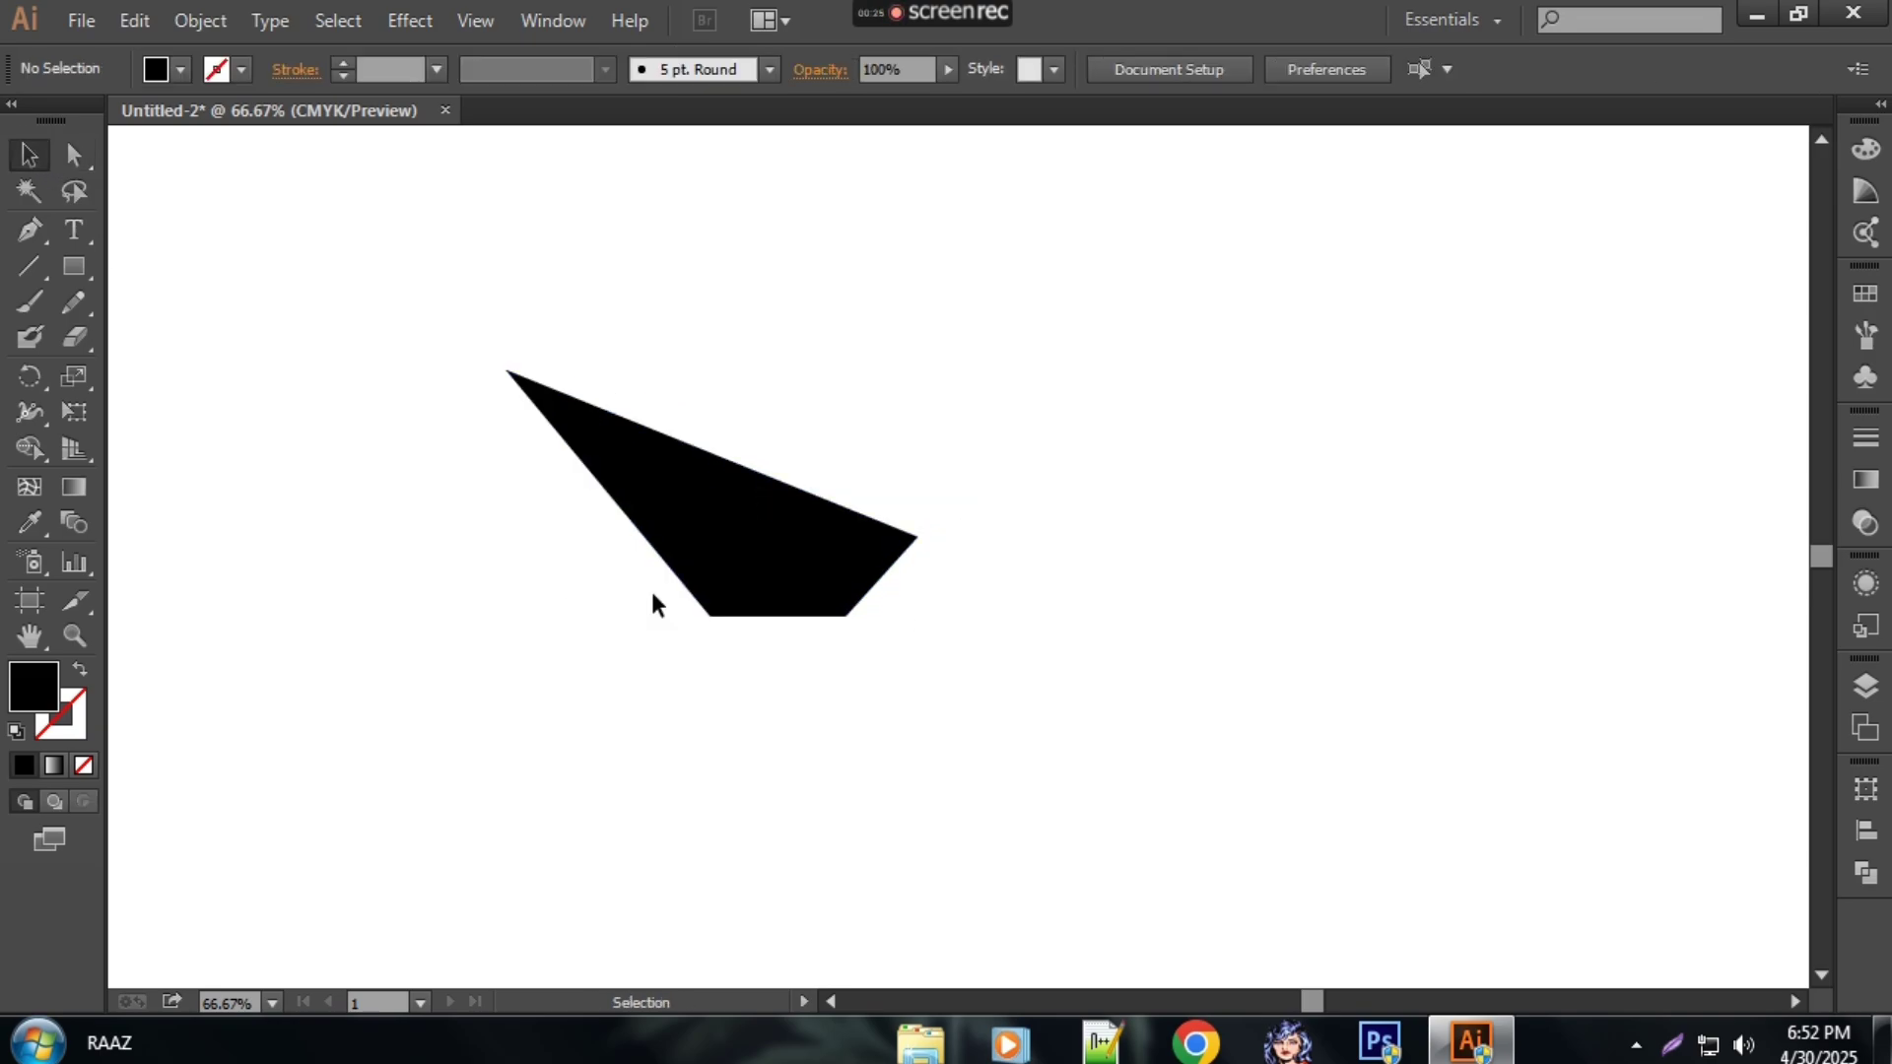
{"action": "left_click", "coordinate": [719, 547]}
{"action": "left_click_drag", "start_coordinate": [719, 546], "coordinate": [651, 571]}
{"action": "left_click", "coordinate": [1002, 527]}
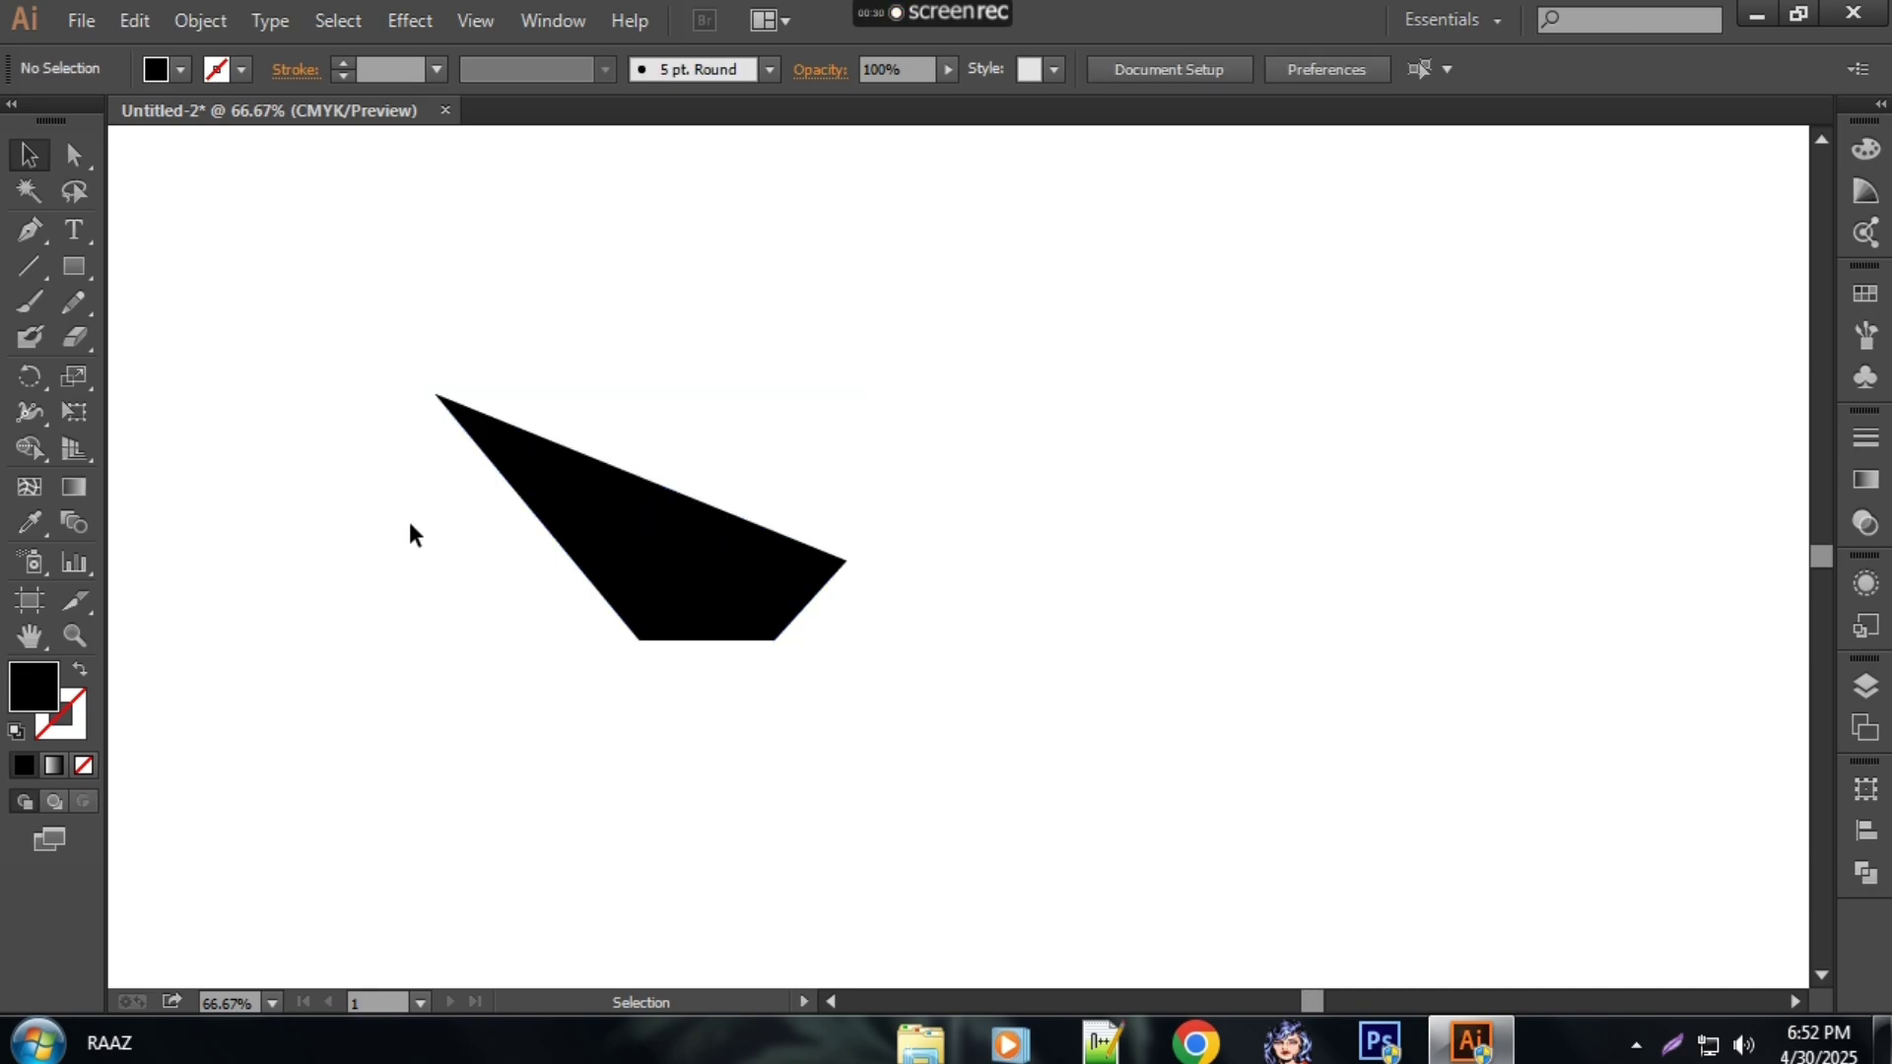
Step: Duplicate the black shape and place the copy directly to its right
{"action": "left_click", "coordinate": [591, 527]}
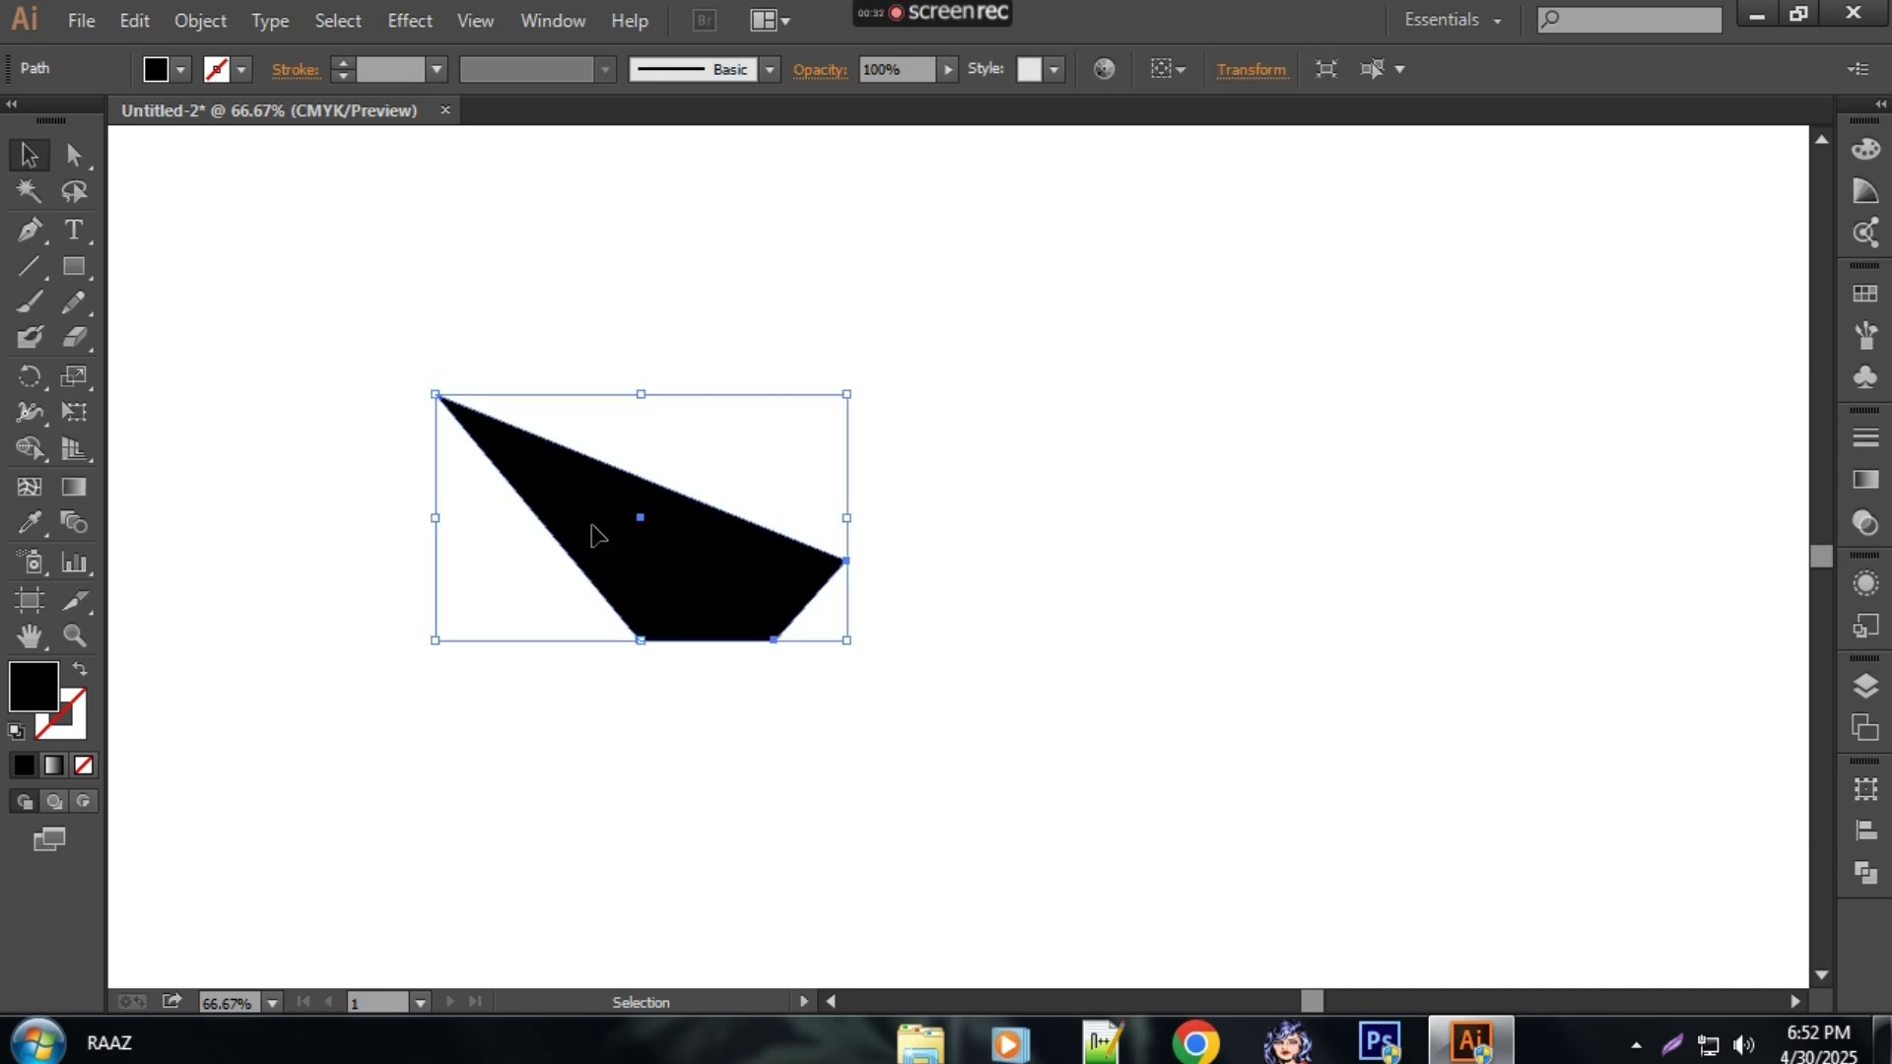
{"action": "key", "text": "a"}
{"action": "key", "text": "v"}
{"action": "left_click_drag", "start_coordinate": [596, 537], "coordinate": [1007, 554]}
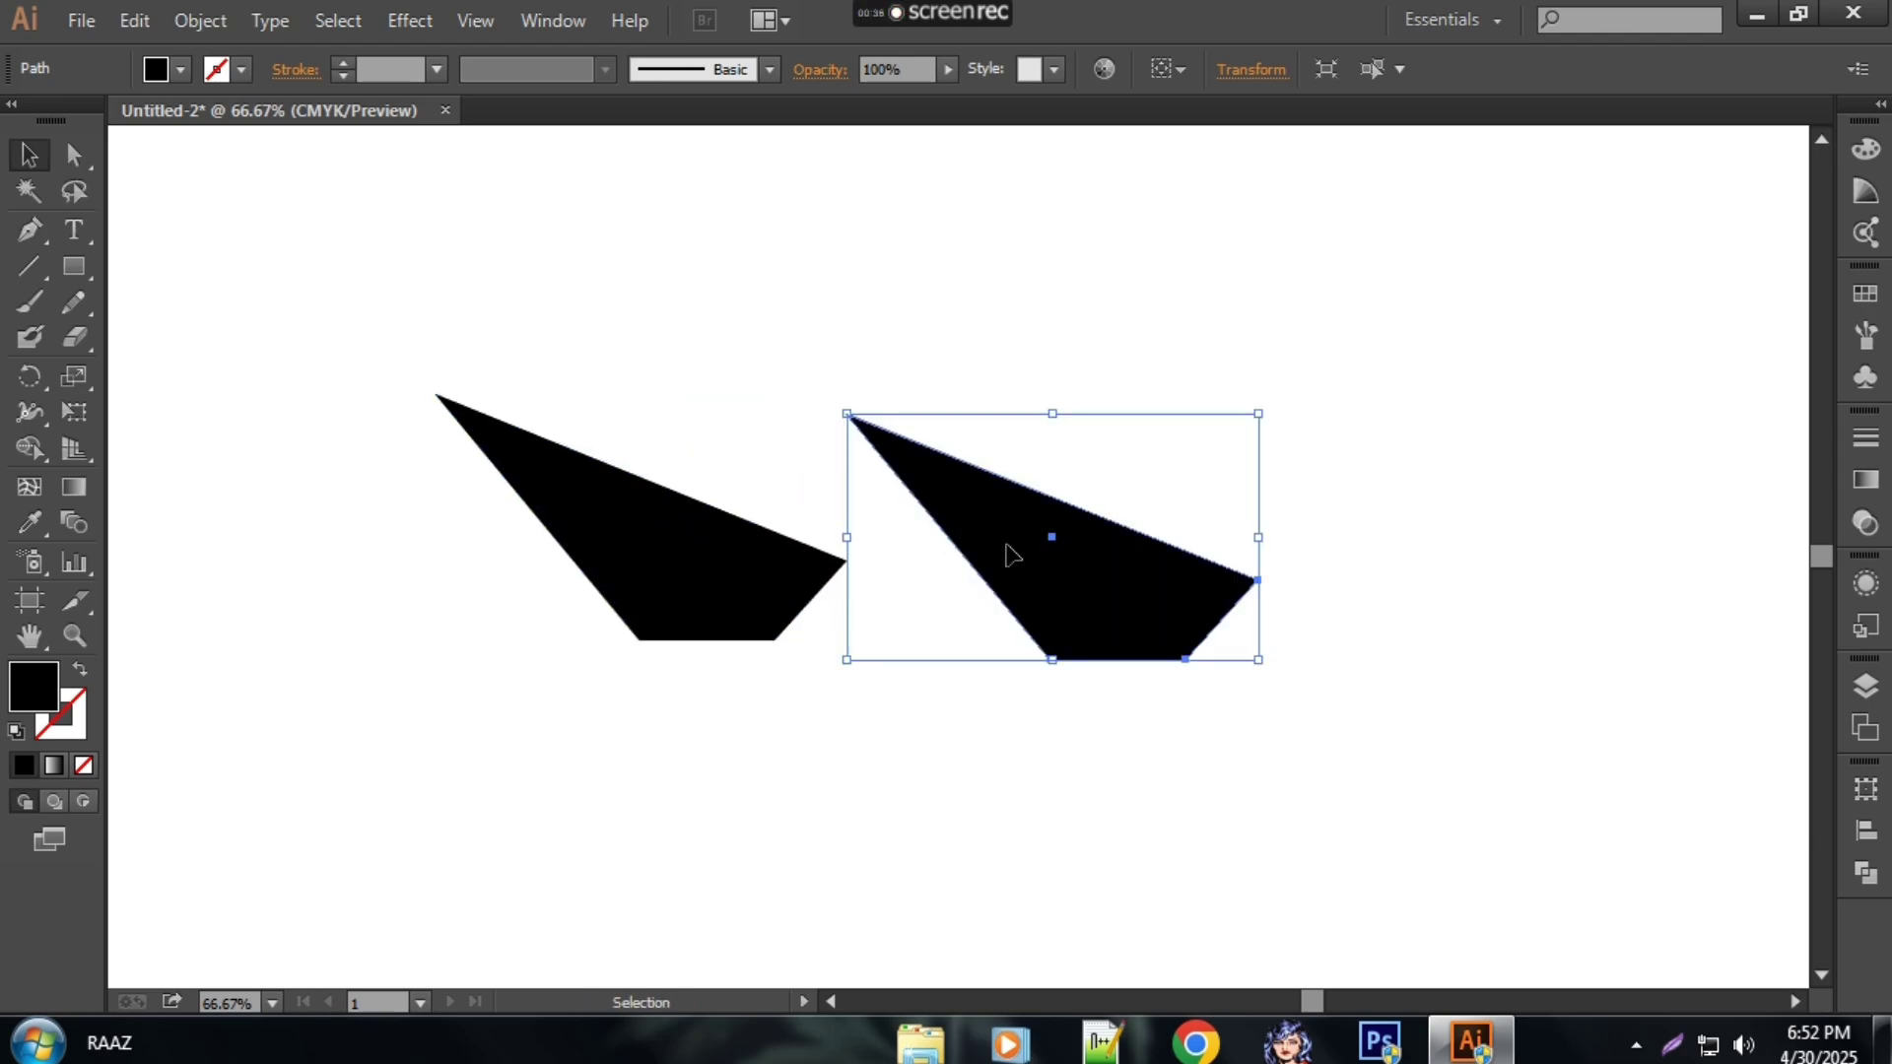
Step: Reflect the copied shape across the vertical axis and move it up so its inner tip meets the original's
{"action": "right_click", "coordinate": [1007, 543]}
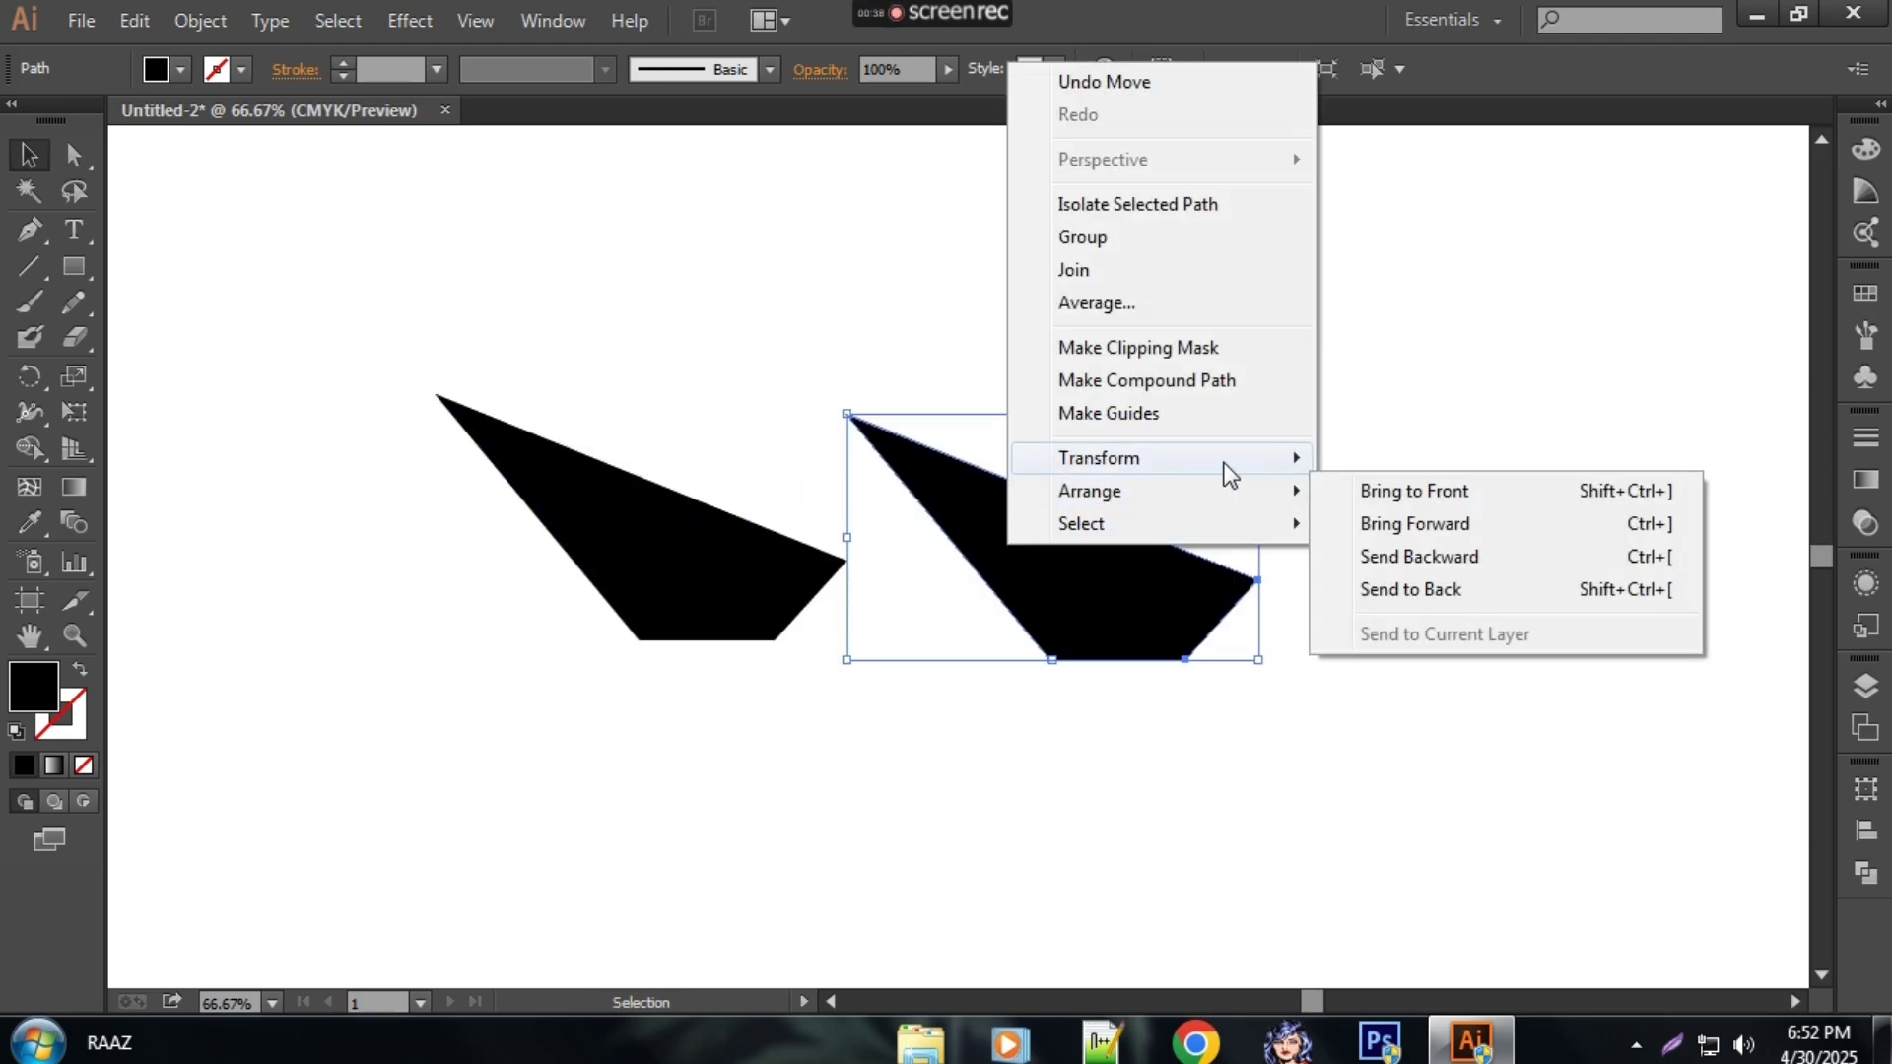
{"action": "mouse_move", "coordinate": [1225, 463]}
{"action": "left_click", "coordinate": [1405, 579]}
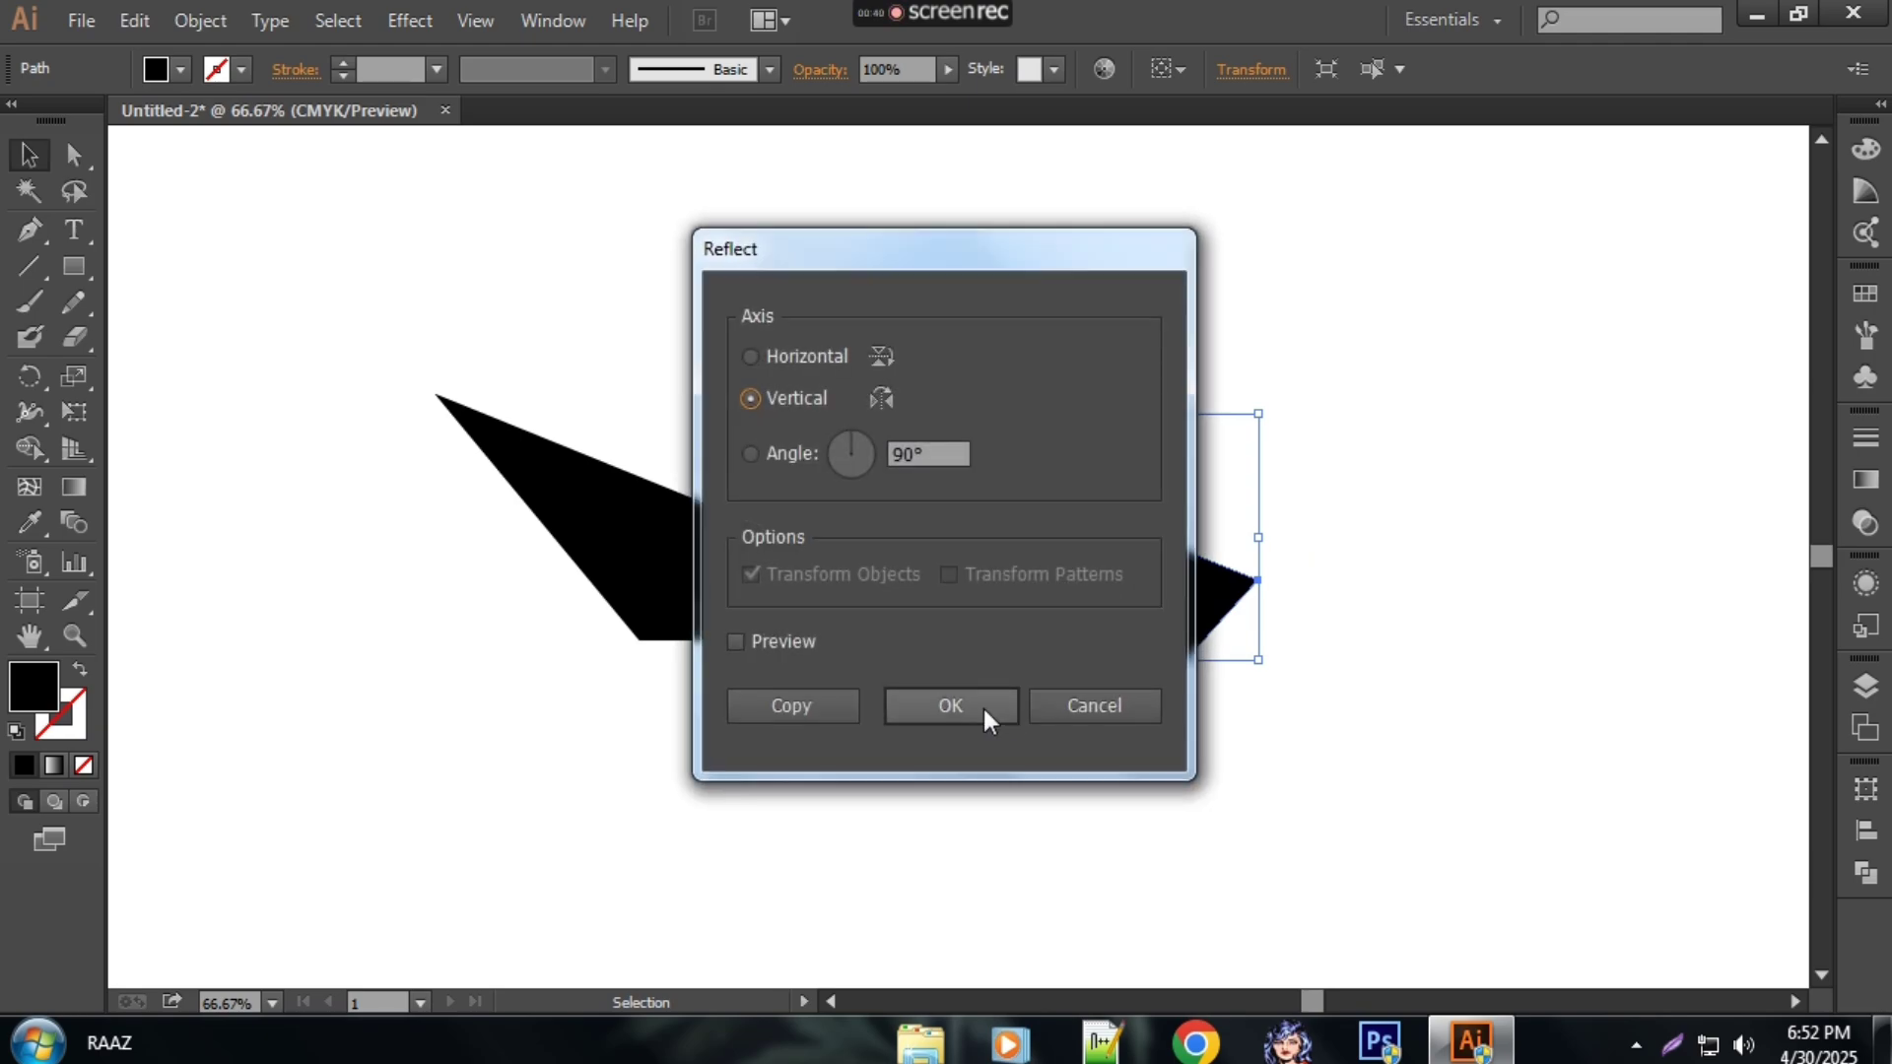
{"action": "left_click", "coordinate": [970, 708]}
{"action": "left_click", "coordinate": [1017, 762]}
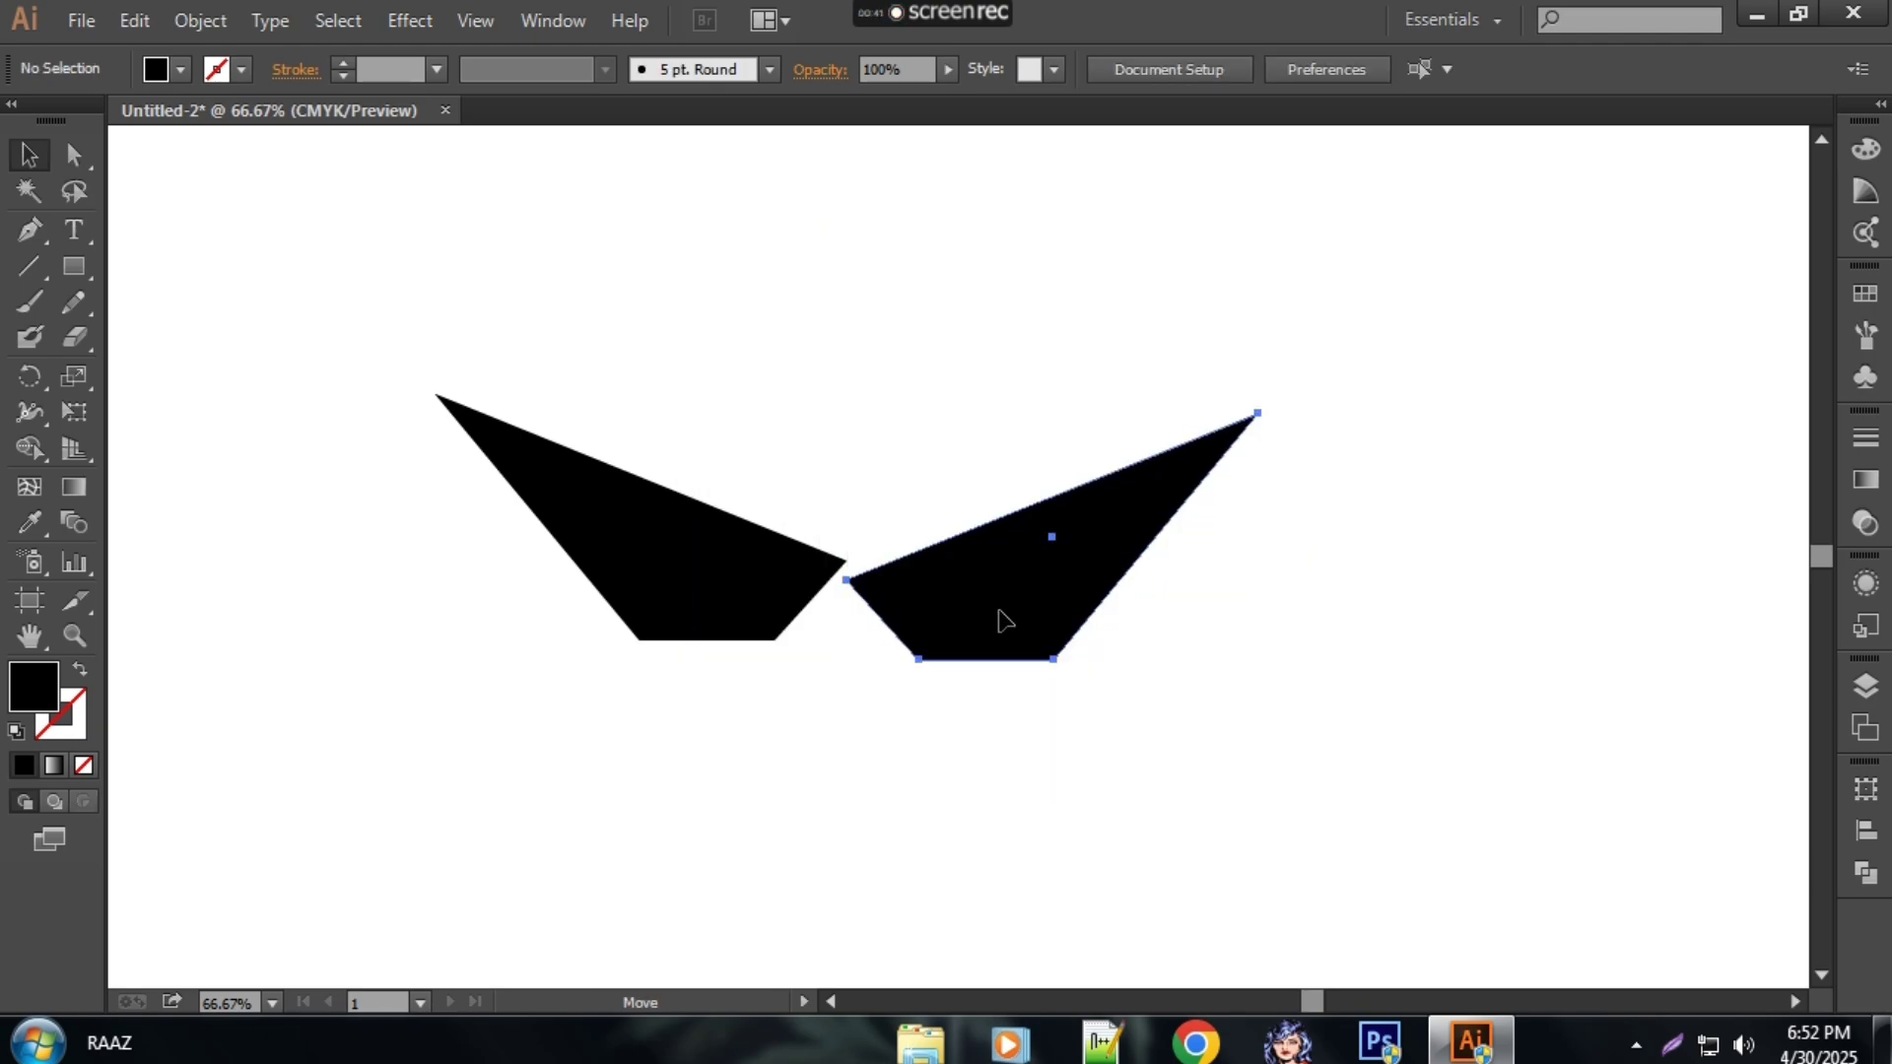
{"action": "left_click_drag", "start_coordinate": [1001, 620], "coordinate": [1007, 603]}
{"action": "left_click", "coordinate": [1015, 731]}
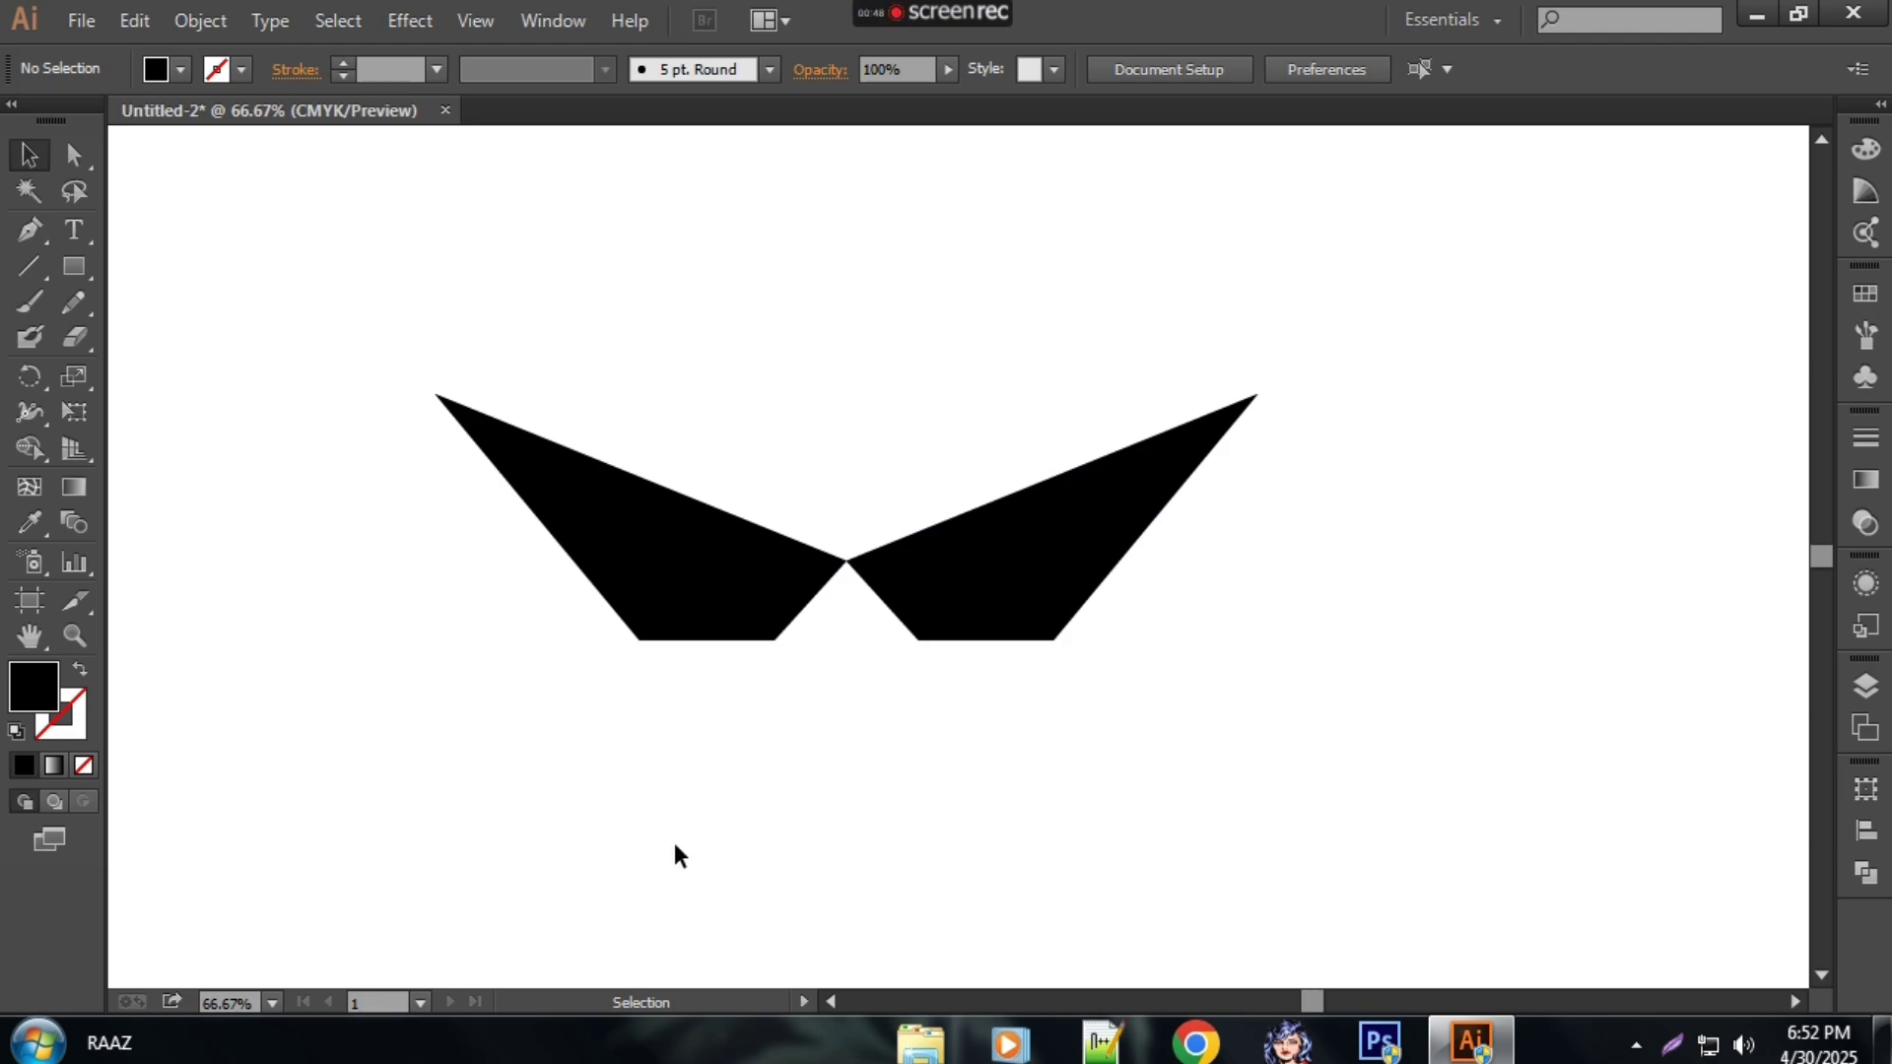
Step: Draw a straight path along the left shape's outer slanted edge and extend it beyond both ends
{"action": "left_click", "coordinate": [24, 234]}
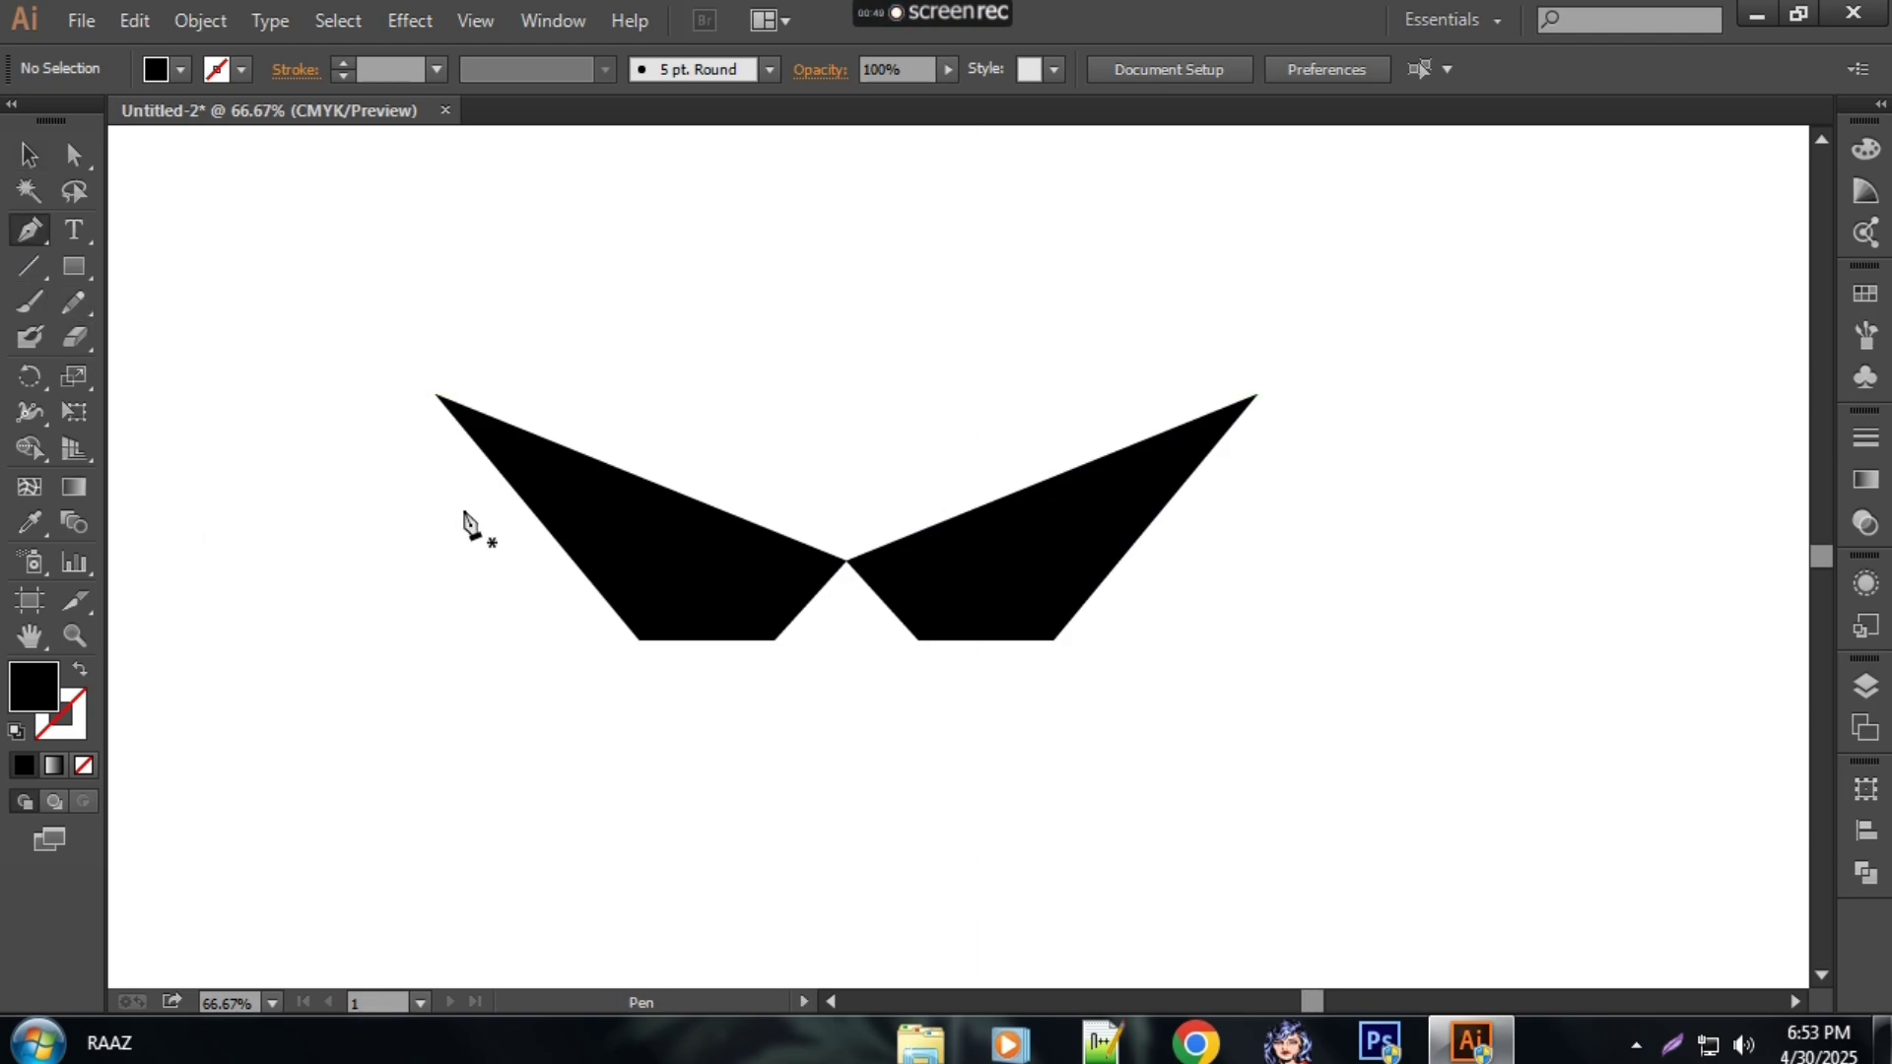
{"action": "left_click", "coordinate": [435, 394]}
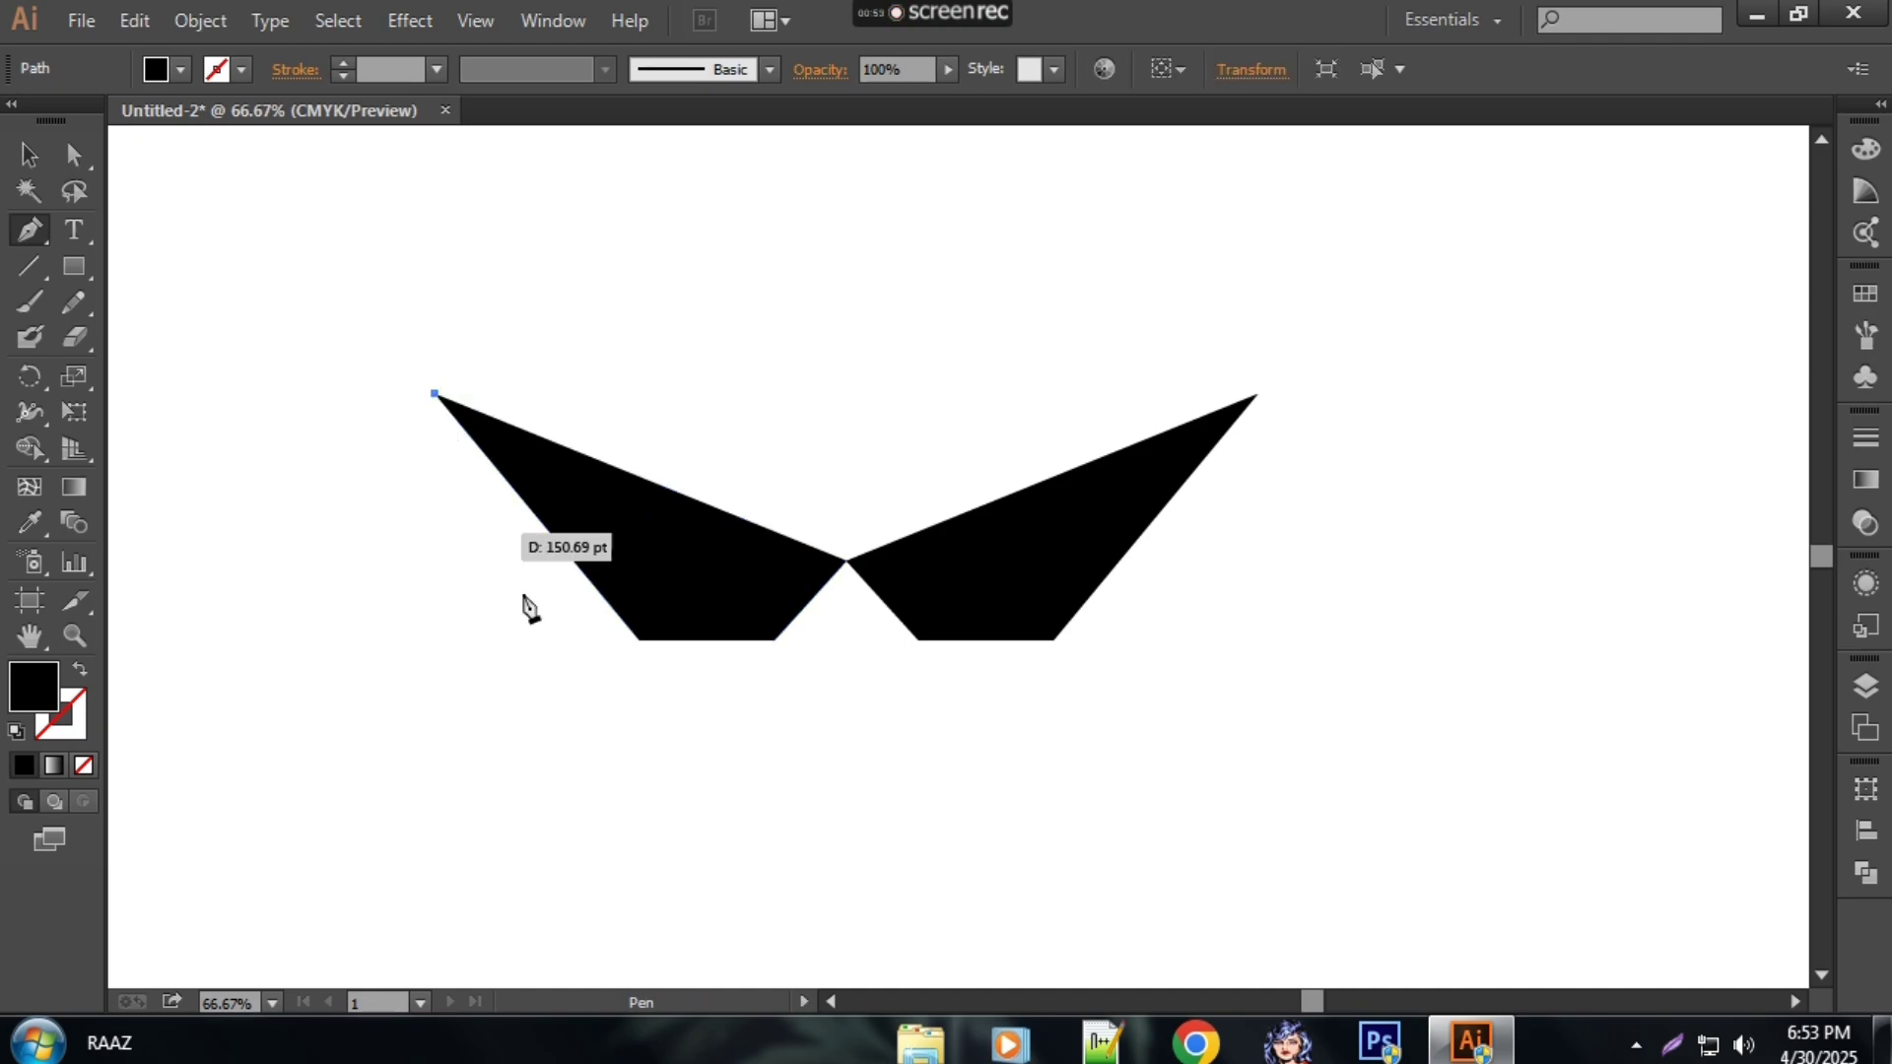
{"action": "left_click", "coordinate": [638, 647]}
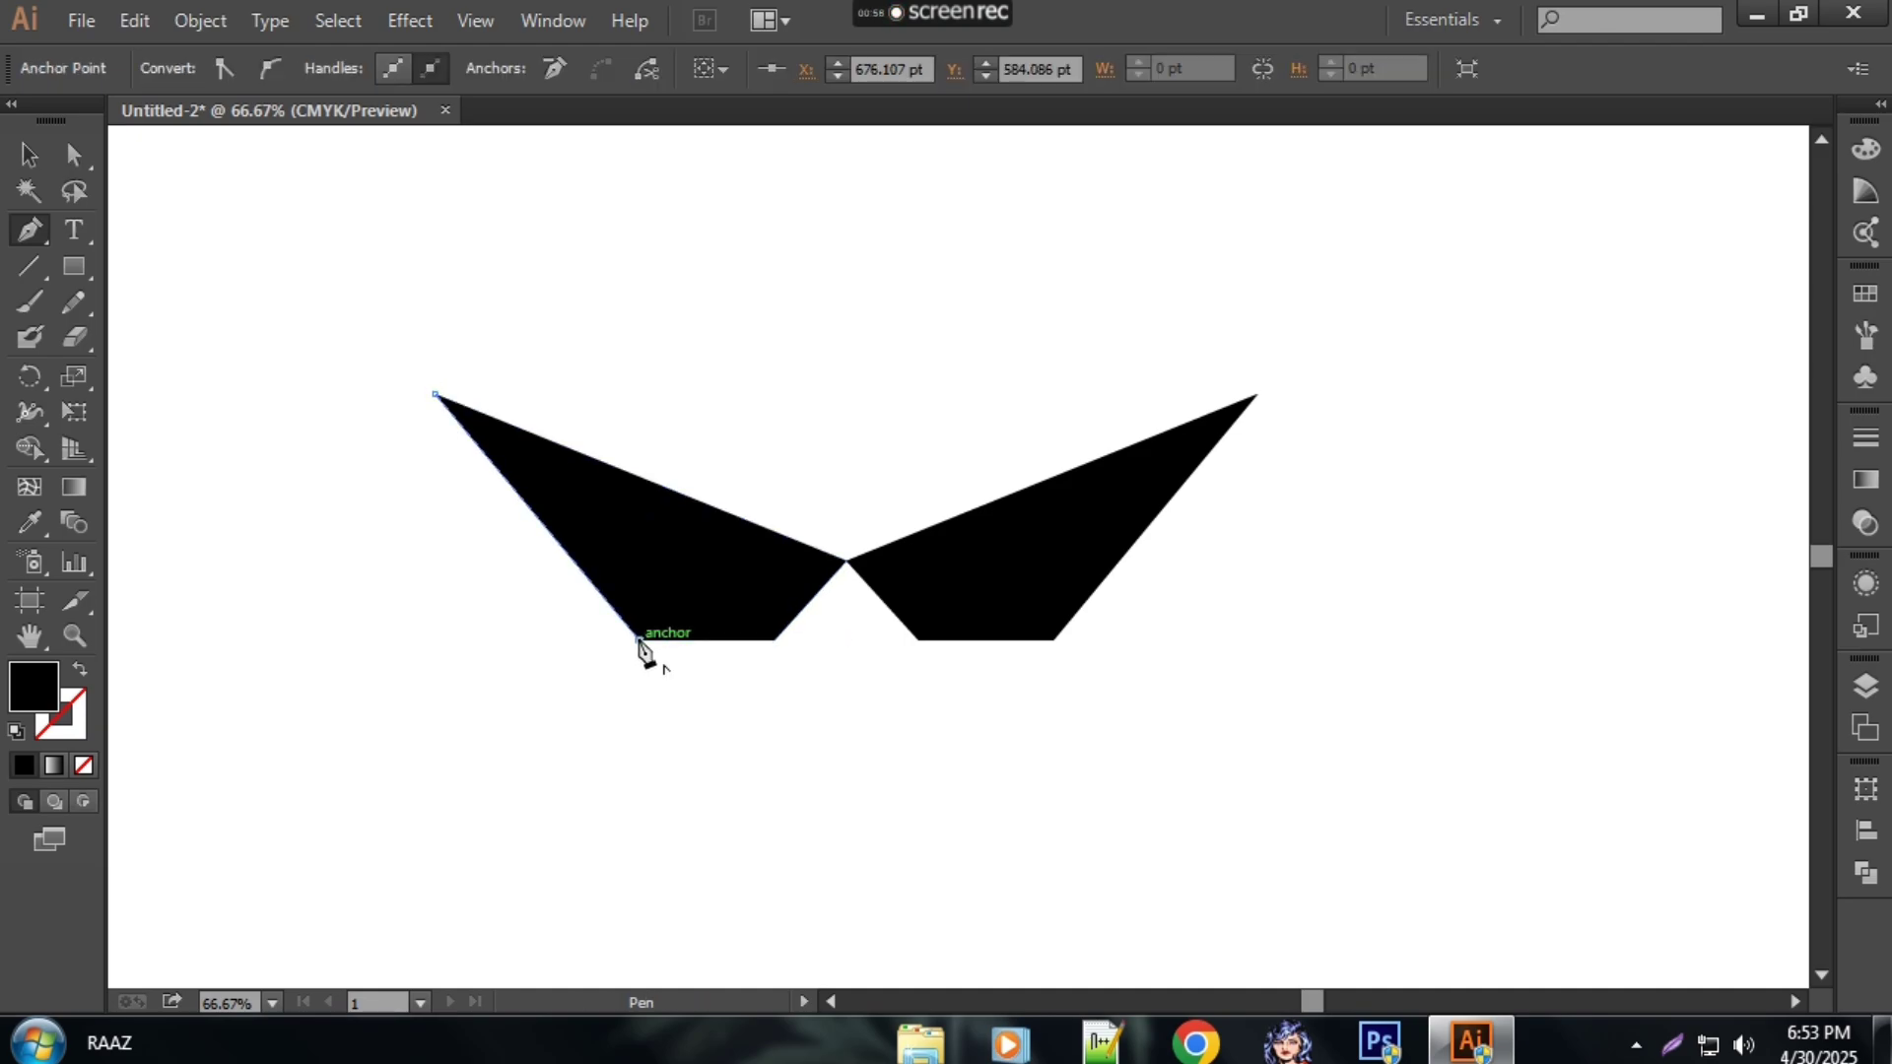
{"action": "key", "text": "v"}
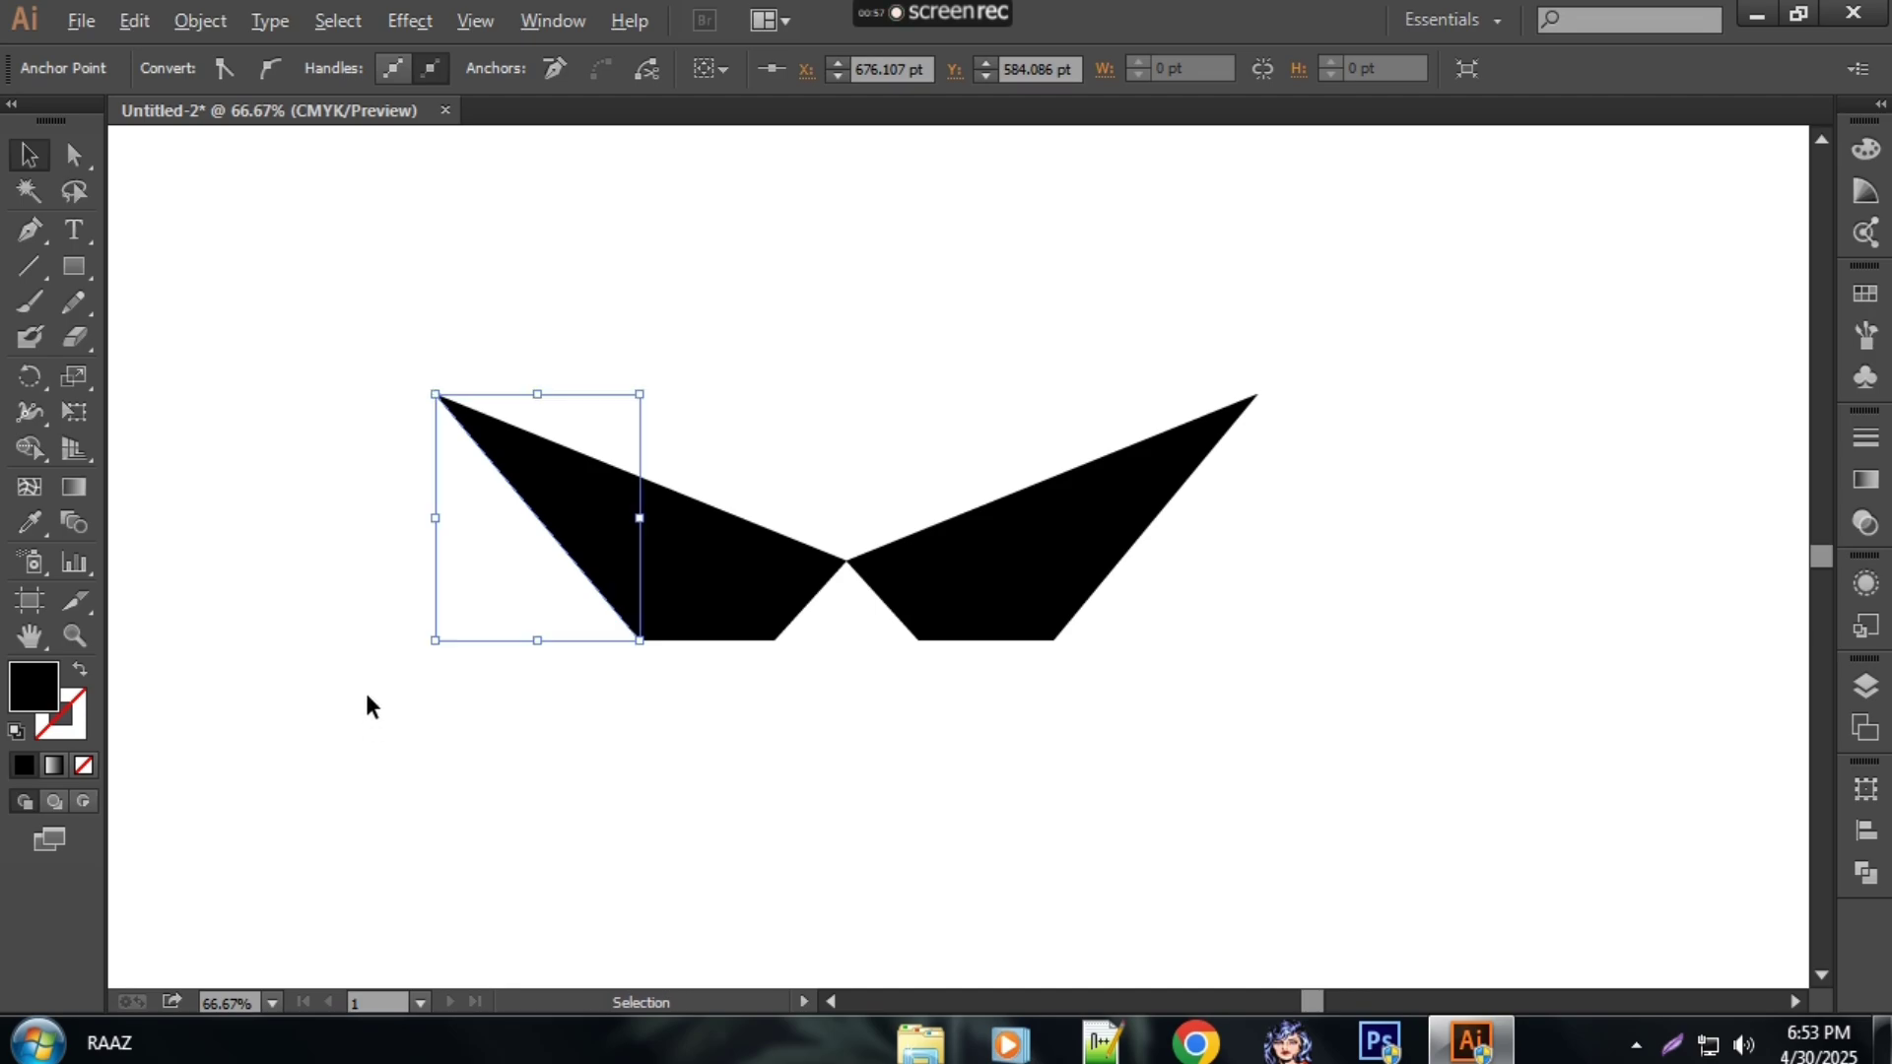
{"action": "left_click_drag", "start_coordinate": [640, 642], "coordinate": [703, 719]}
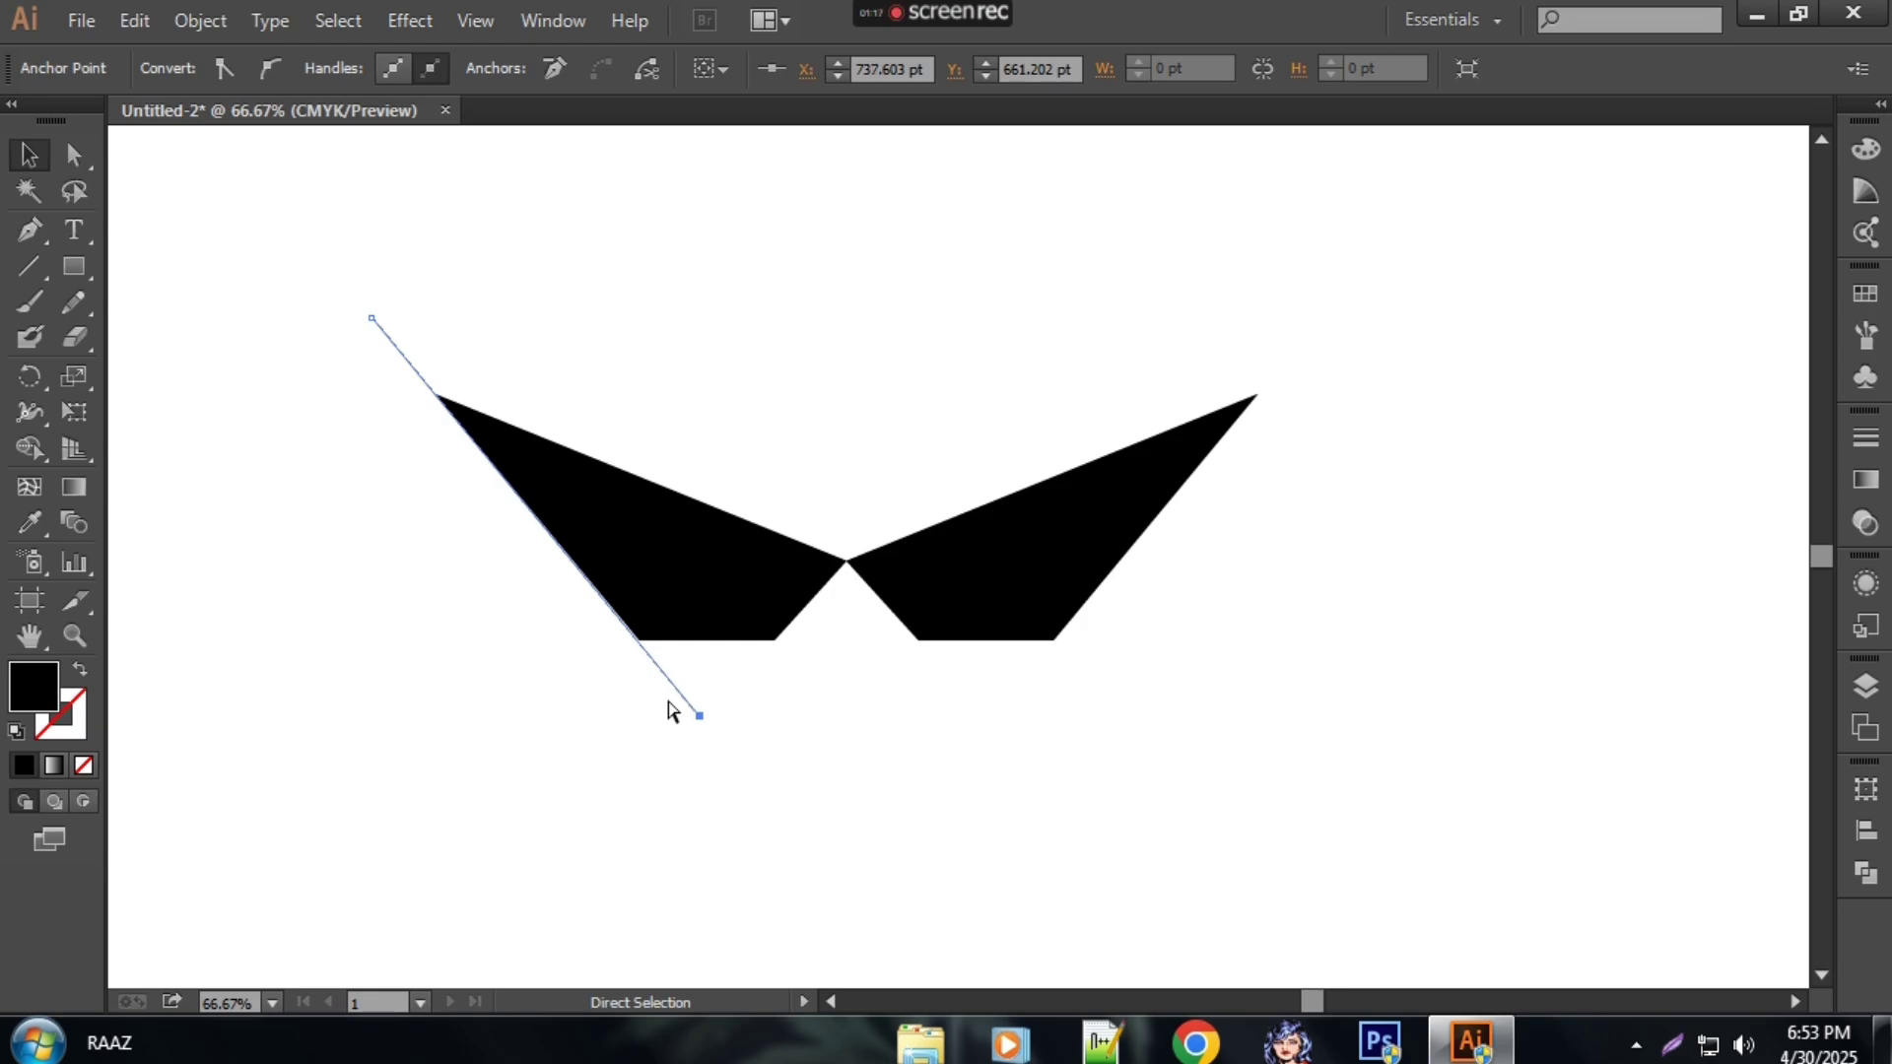
Step: Move the slanted line slightly away from the left shape's outer edge, leaving a narrow gap
{"action": "key", "text": "v"}
{"action": "left_click", "coordinate": [596, 719]}
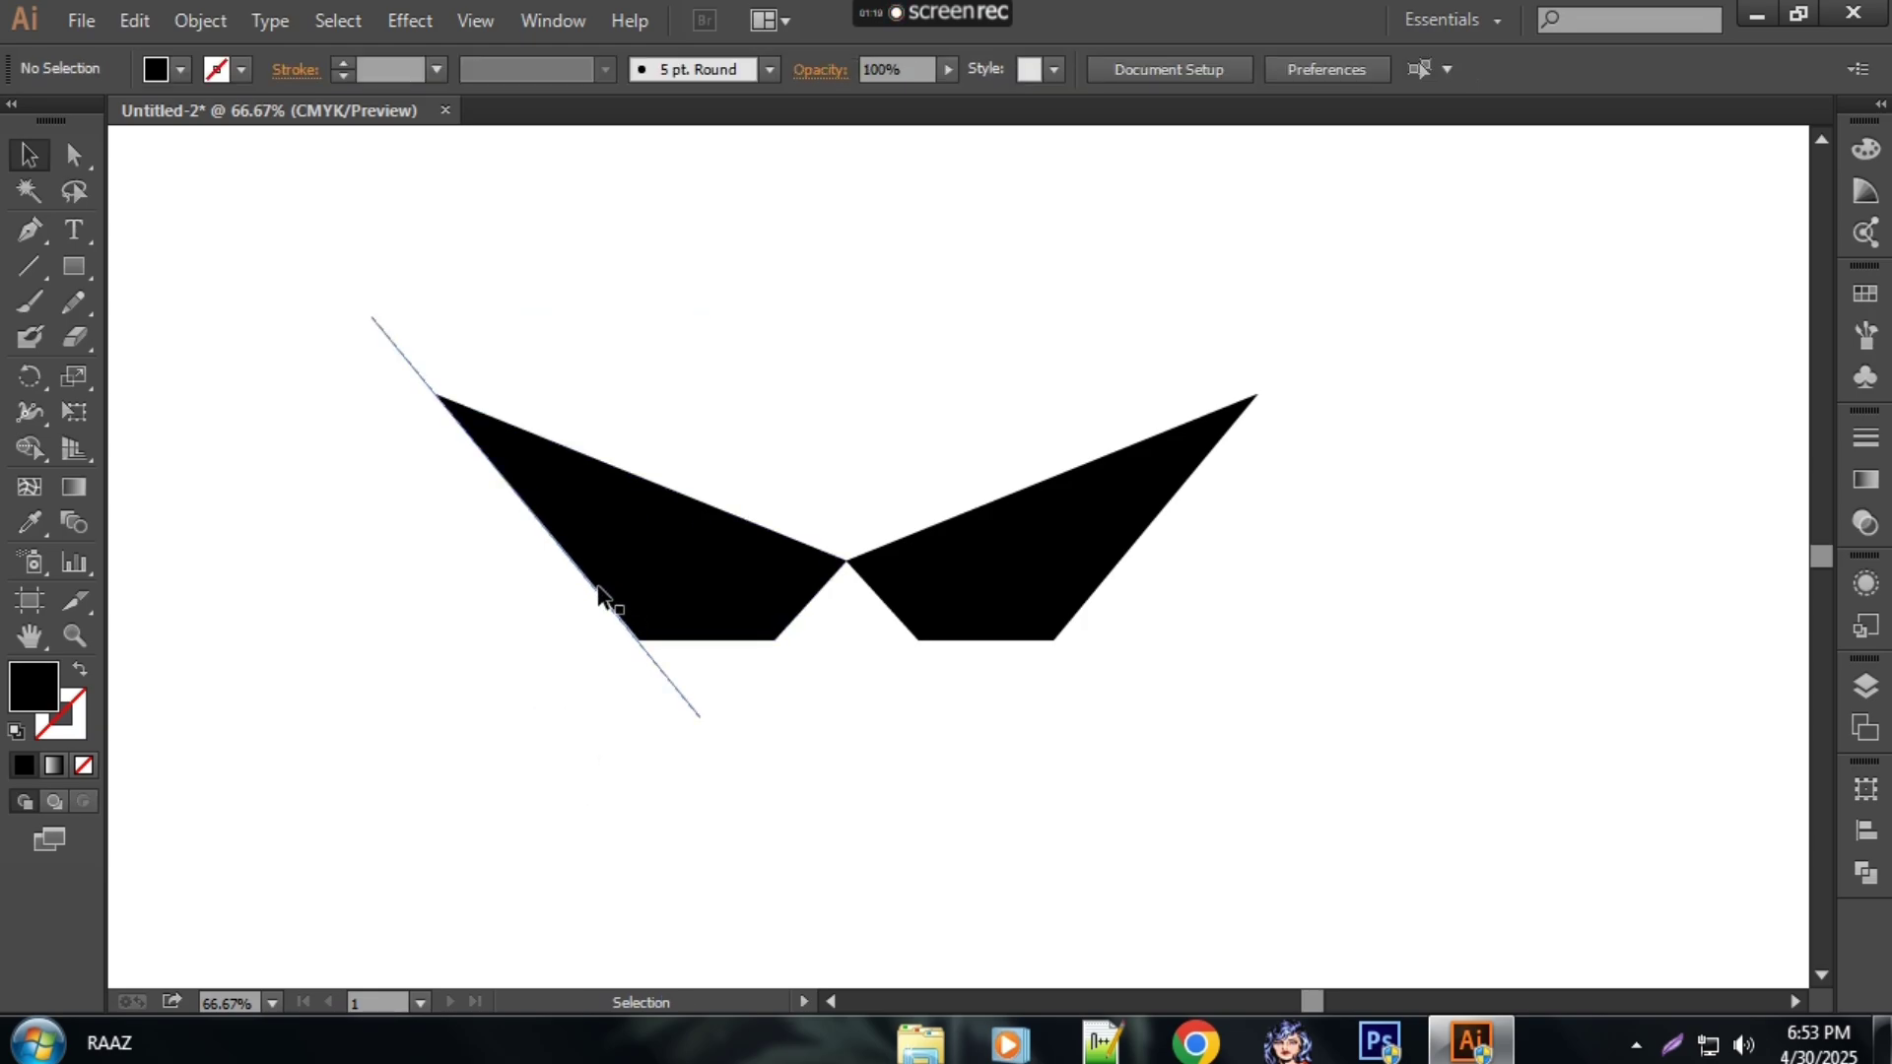
{"action": "left_click", "coordinate": [591, 588]}
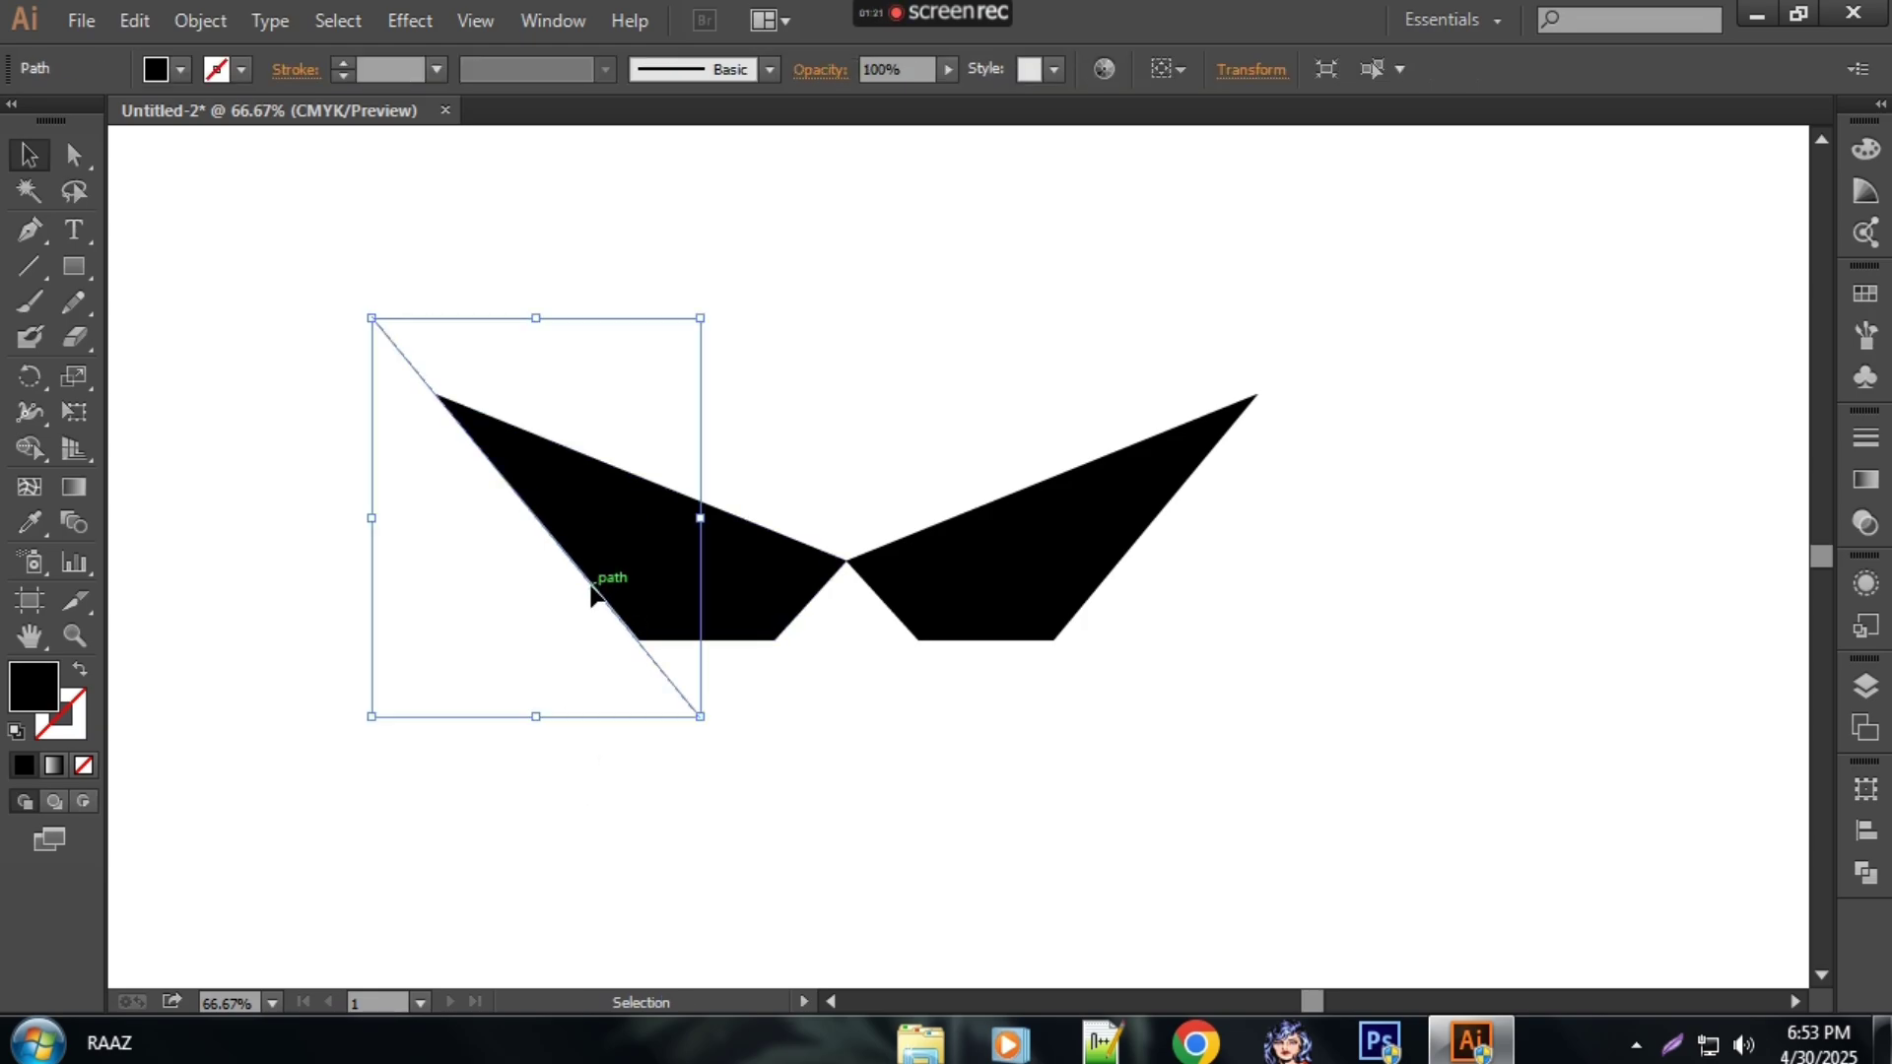
{"action": "left_click_drag", "start_coordinate": [591, 585], "coordinate": [577, 597]}
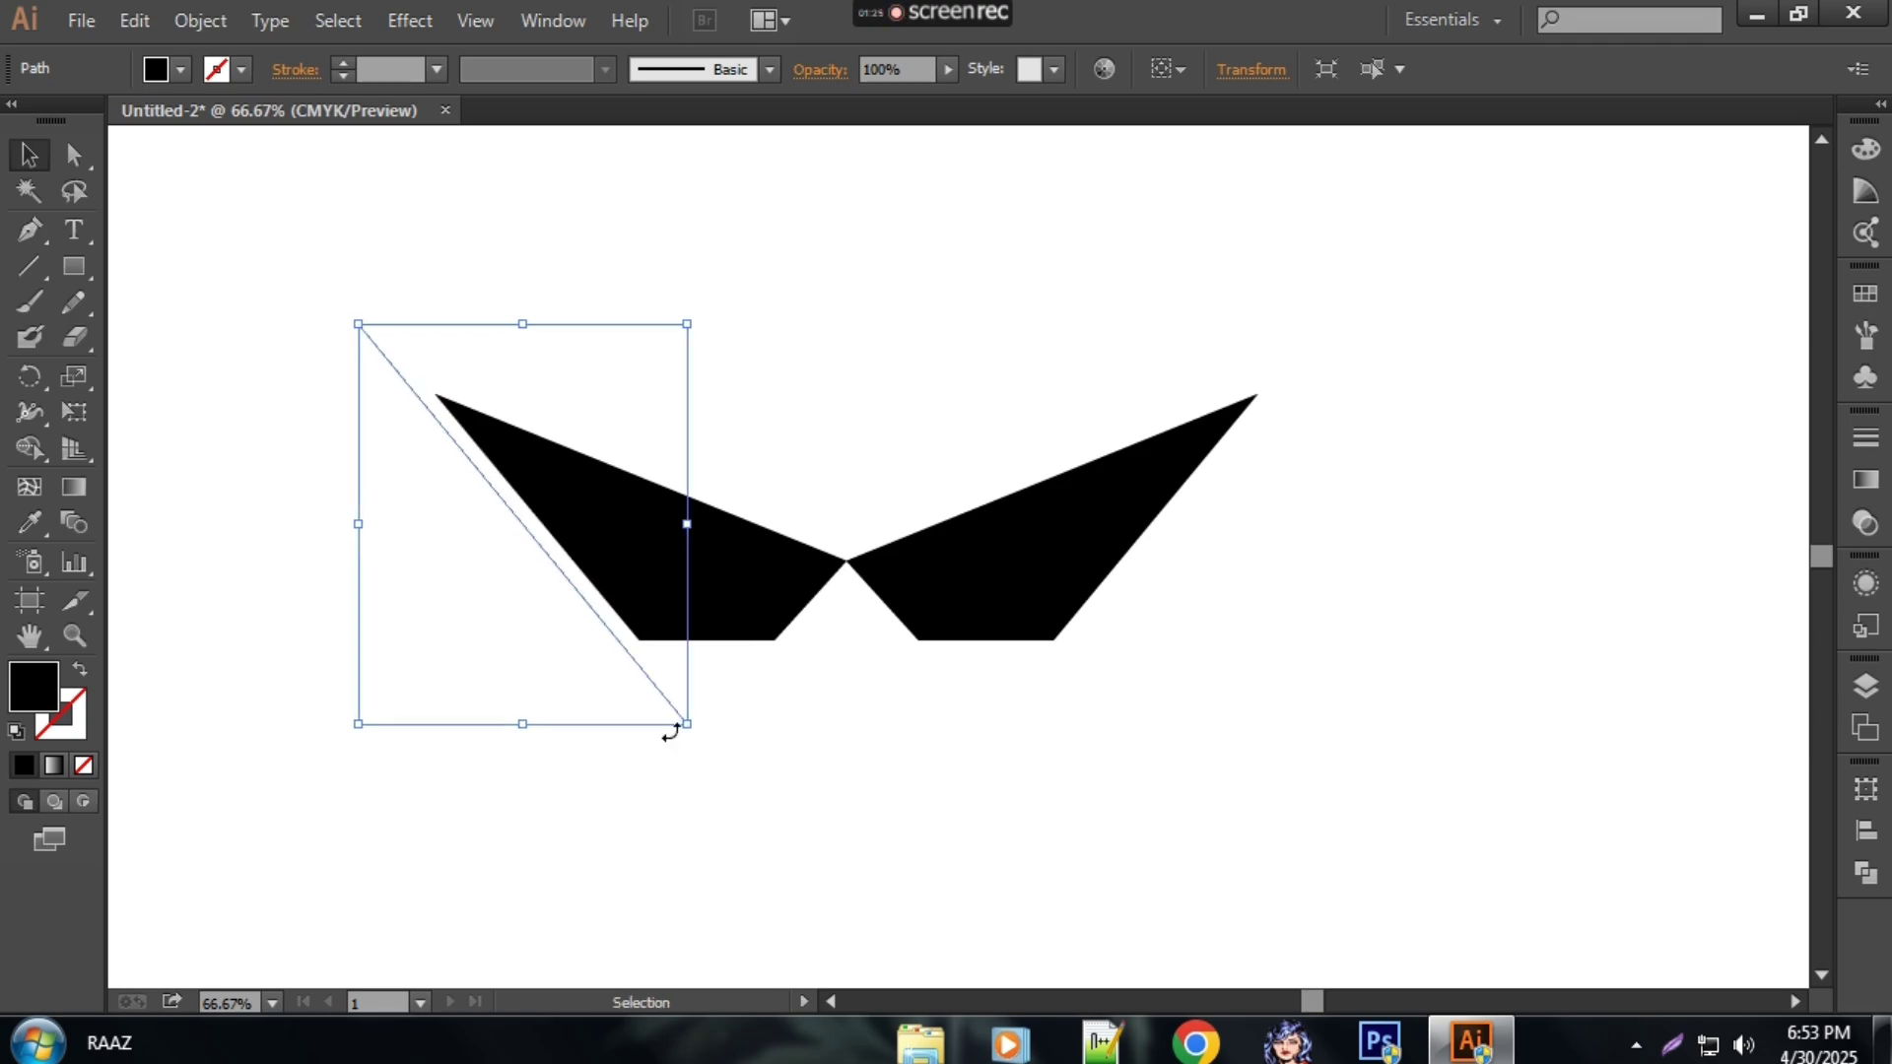
Step: Create a mirrored copy of the slanted line by reflecting it across the vertical axis
{"action": "right_click", "coordinate": [620, 658]}
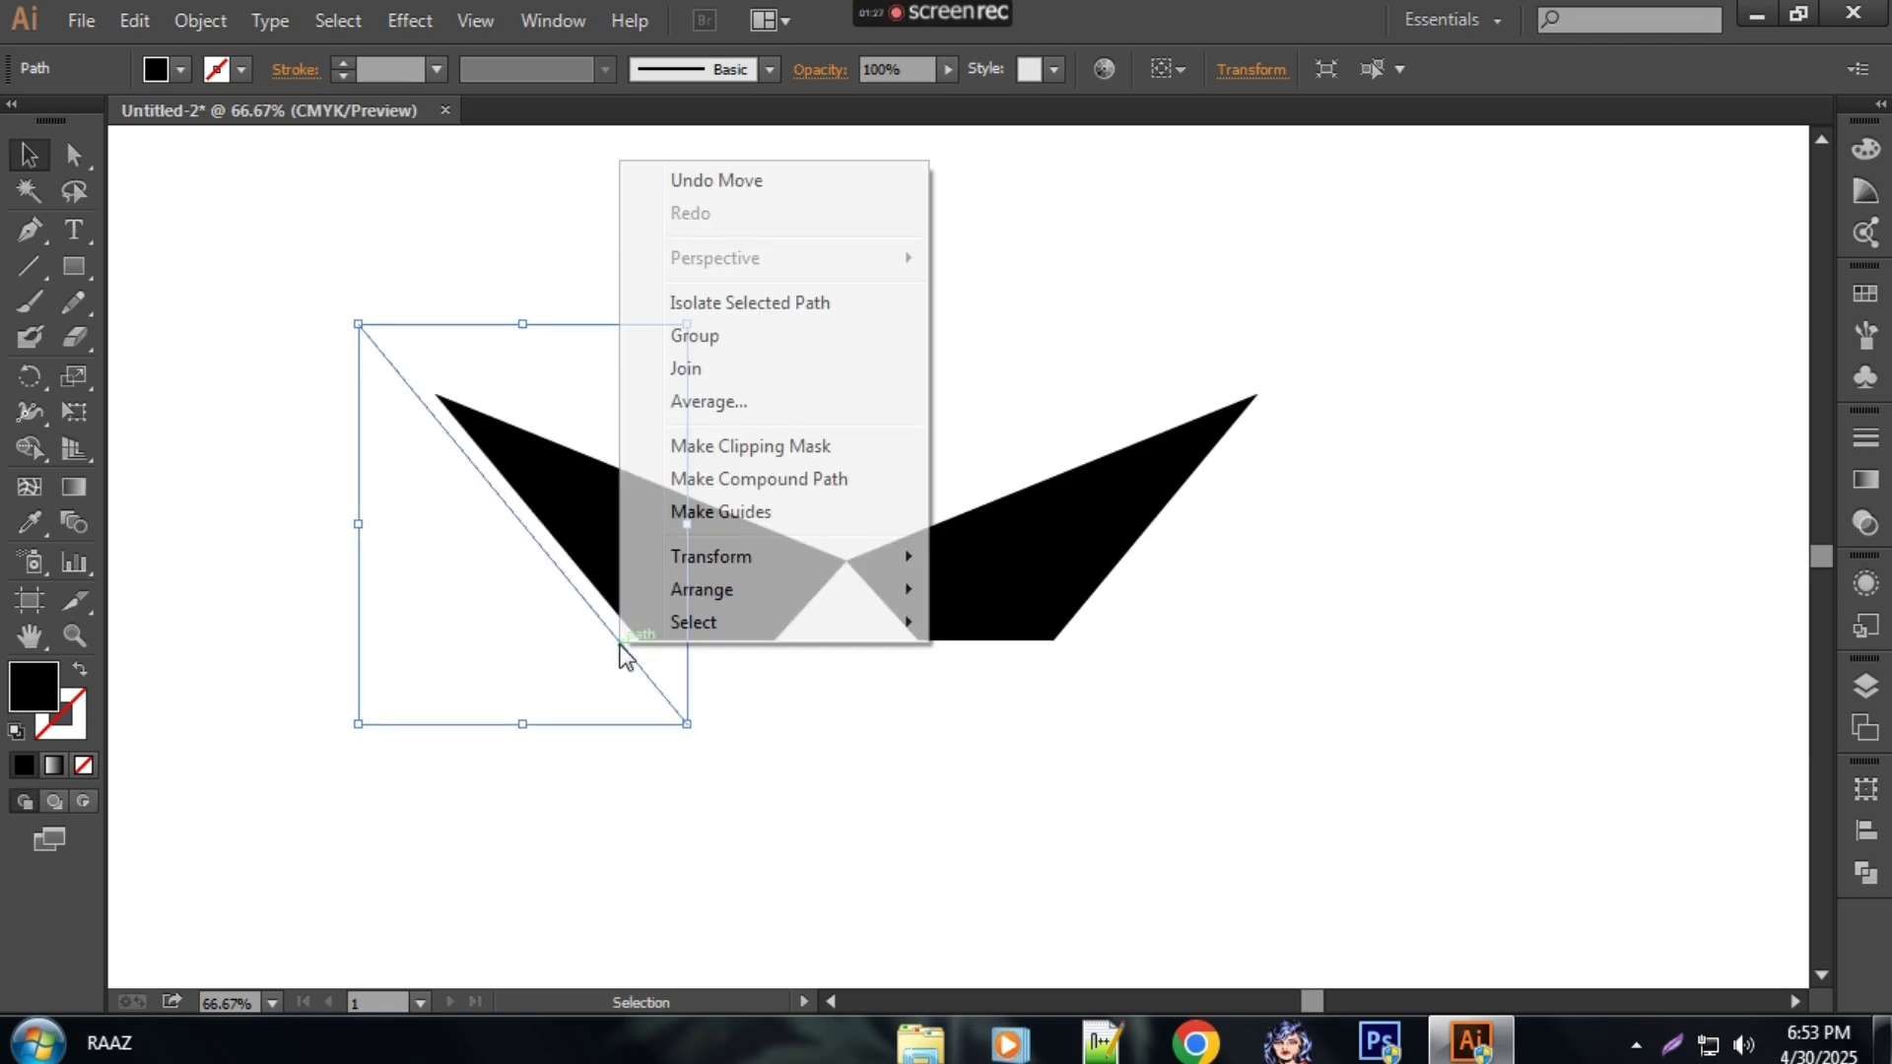
{"action": "left_click", "coordinate": [804, 794]}
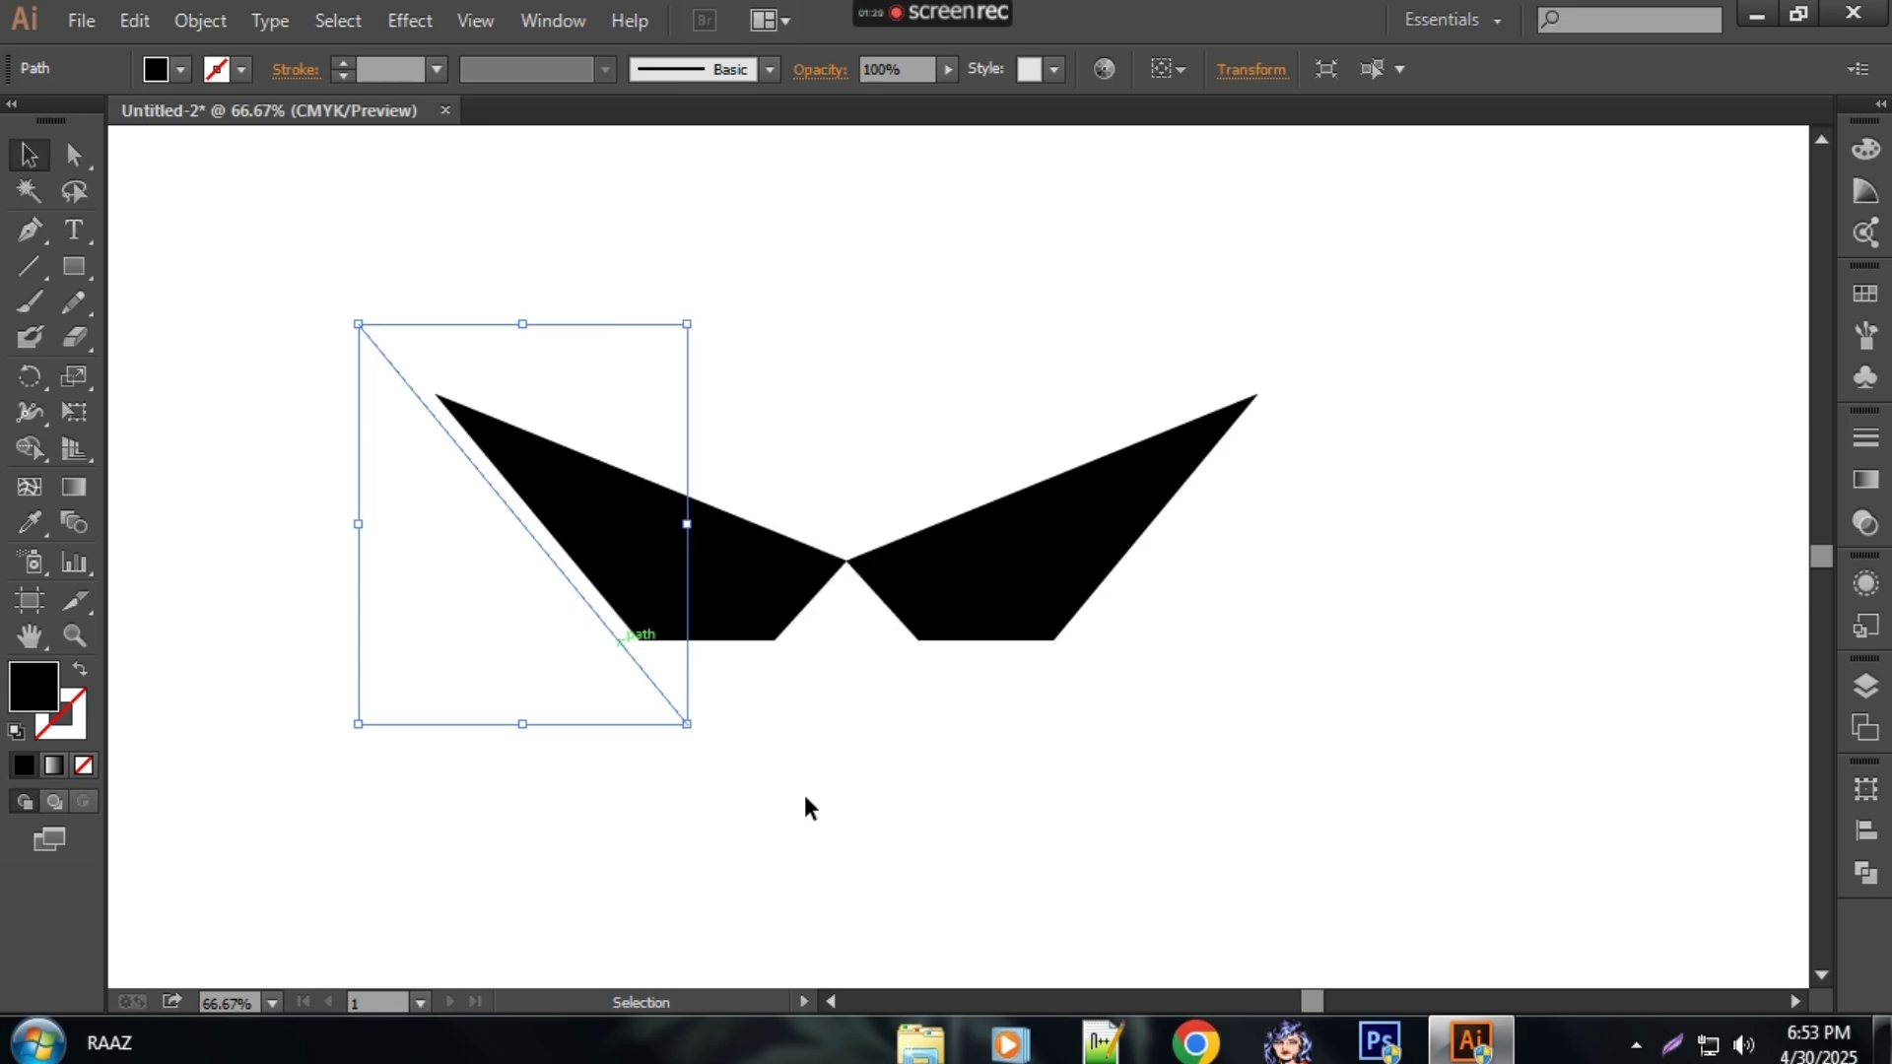
{"action": "left_click", "coordinate": [804, 794]}
{"action": "left_click", "coordinate": [615, 636]}
{"action": "right_click", "coordinate": [616, 638]}
{"action": "mouse_move", "coordinate": [700, 557]}
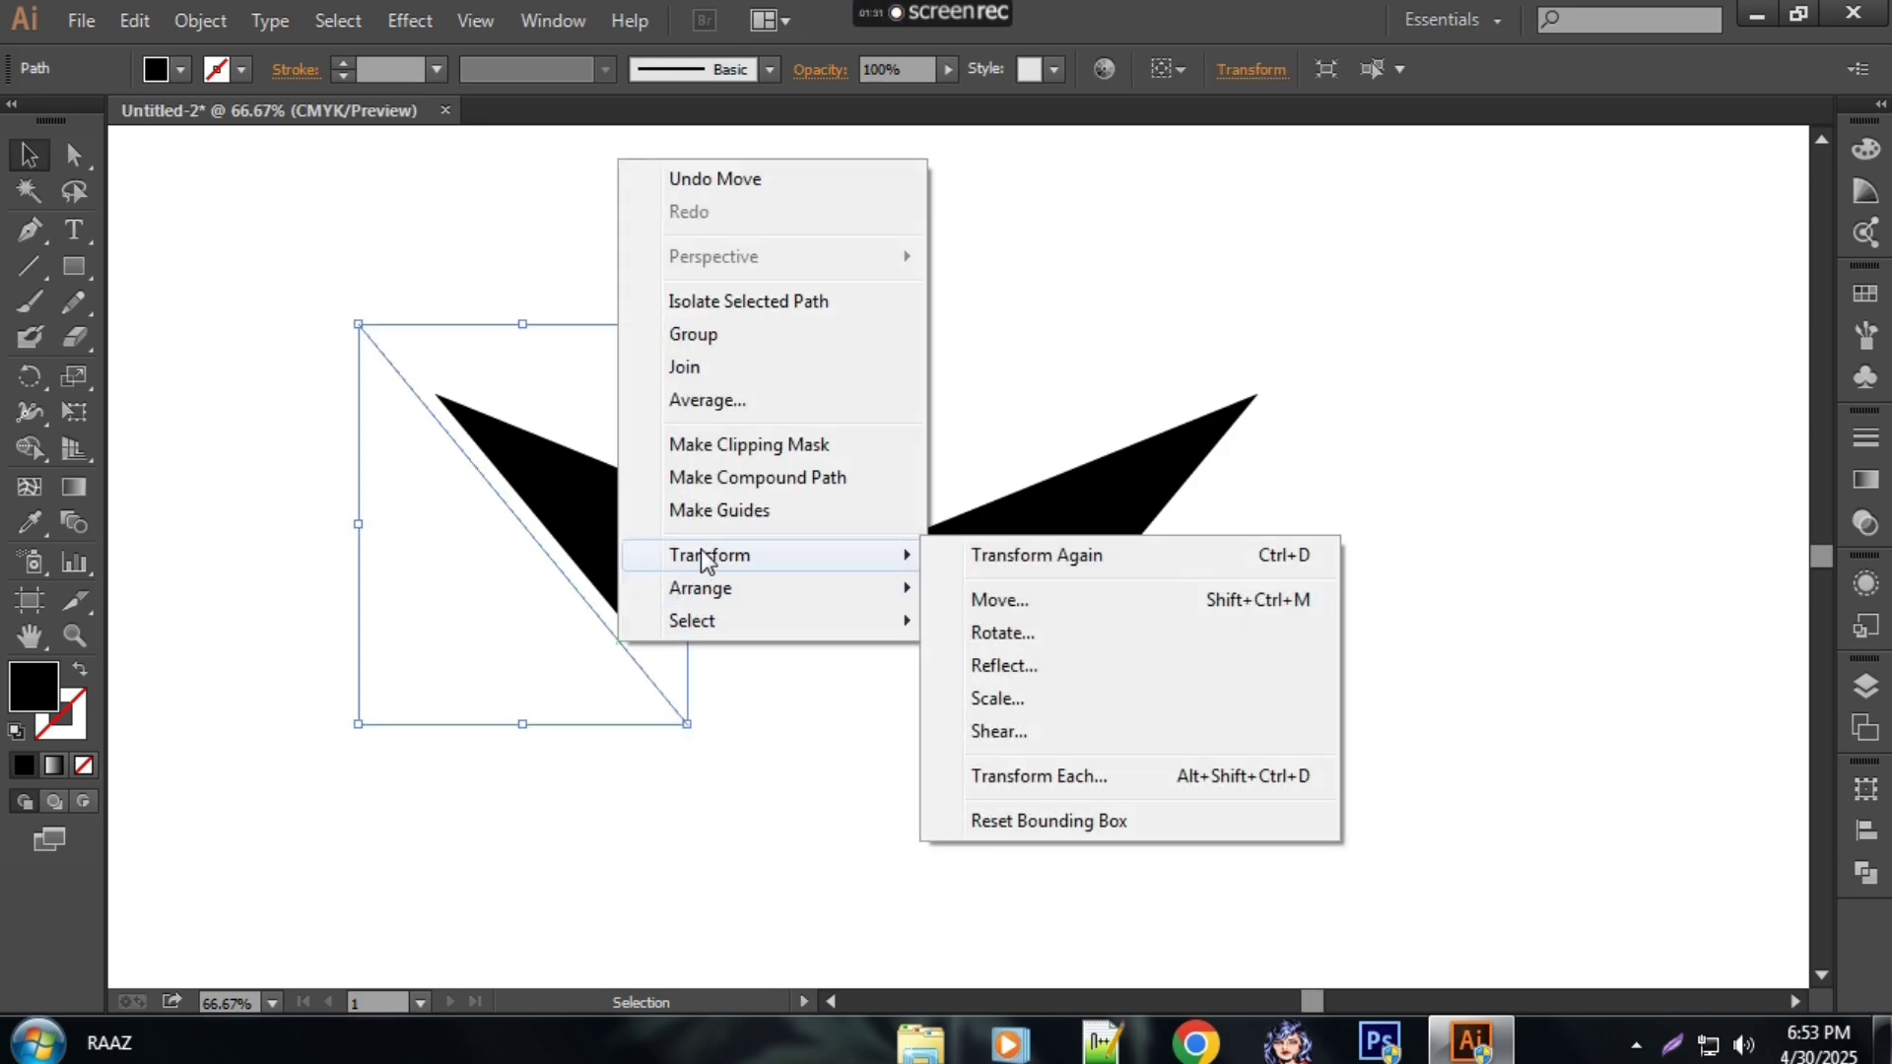
{"action": "left_click", "coordinate": [1007, 659]}
{"action": "left_click", "coordinate": [810, 703]}
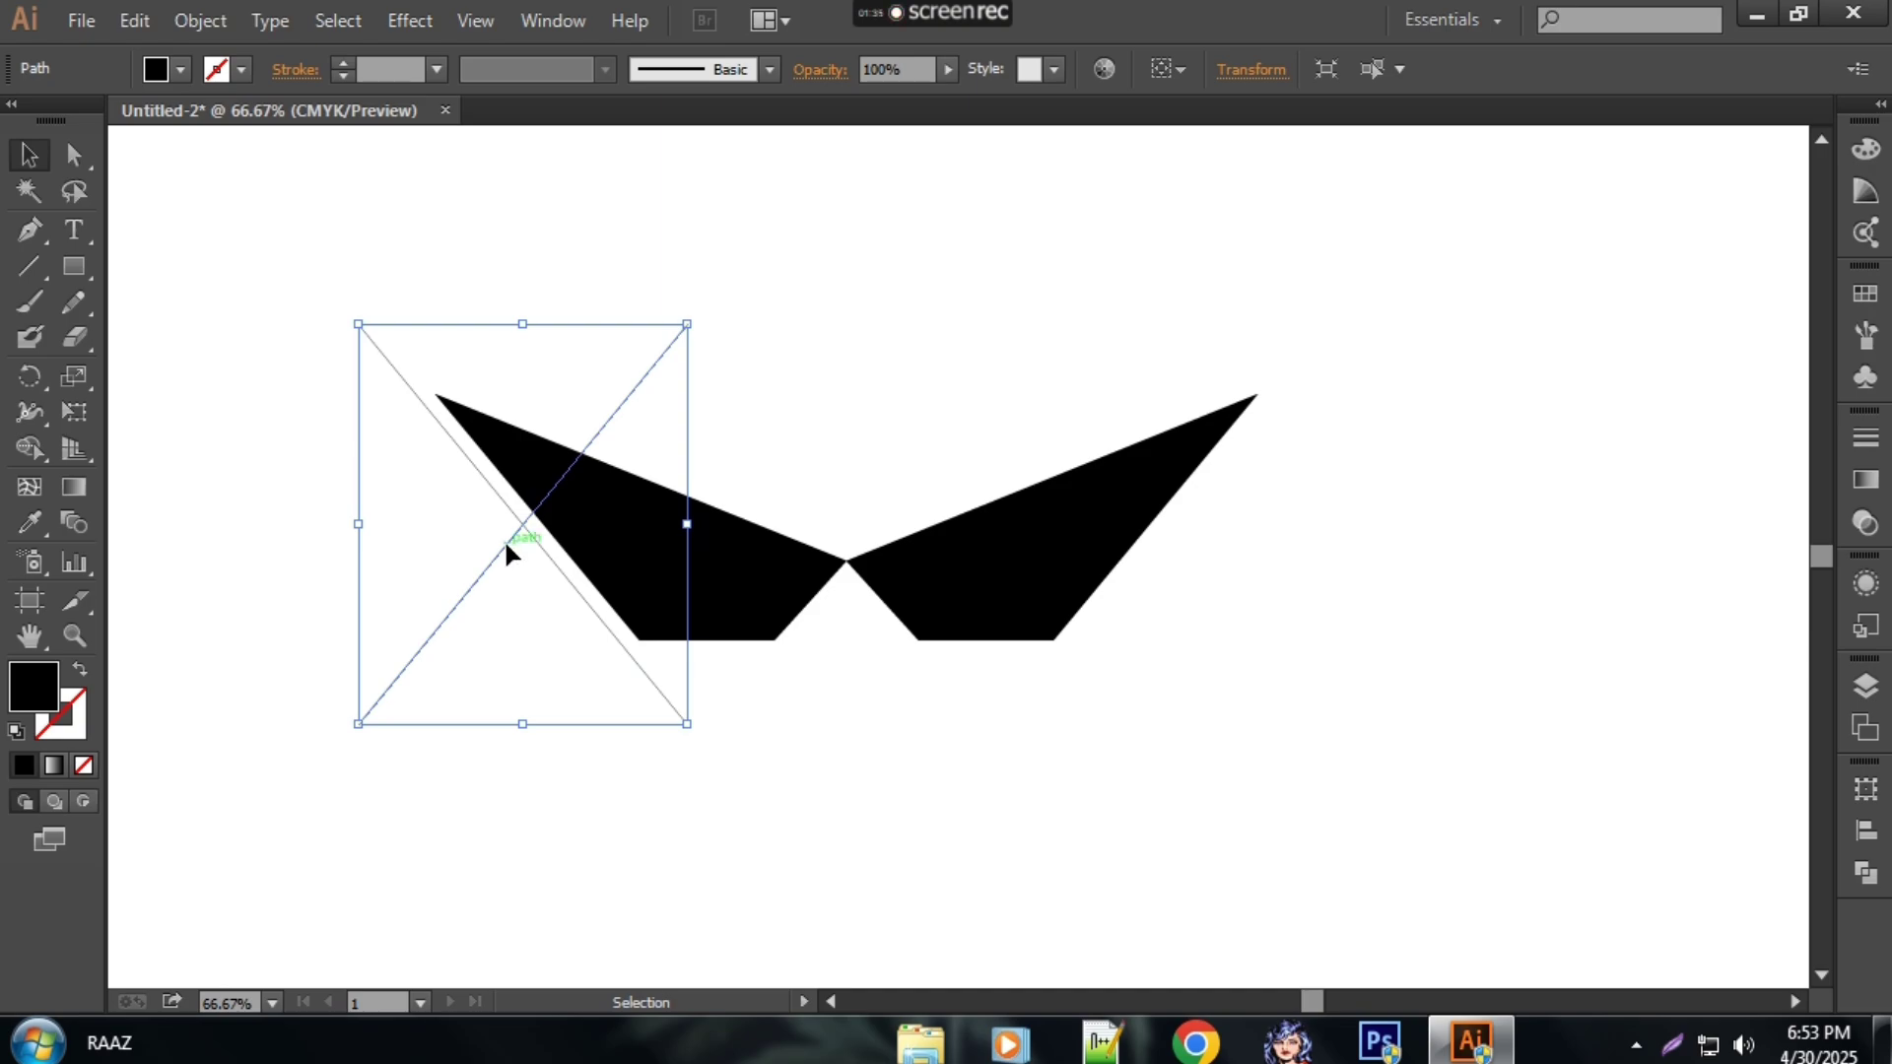
Step: Move the mirrored line left to cross the original near its upper end, and duplicate both lines into narrow parallel pairs
{"action": "left_click_drag", "start_coordinate": [505, 545], "coordinate": [278, 568]}
{"action": "left_click", "coordinate": [547, 557]}
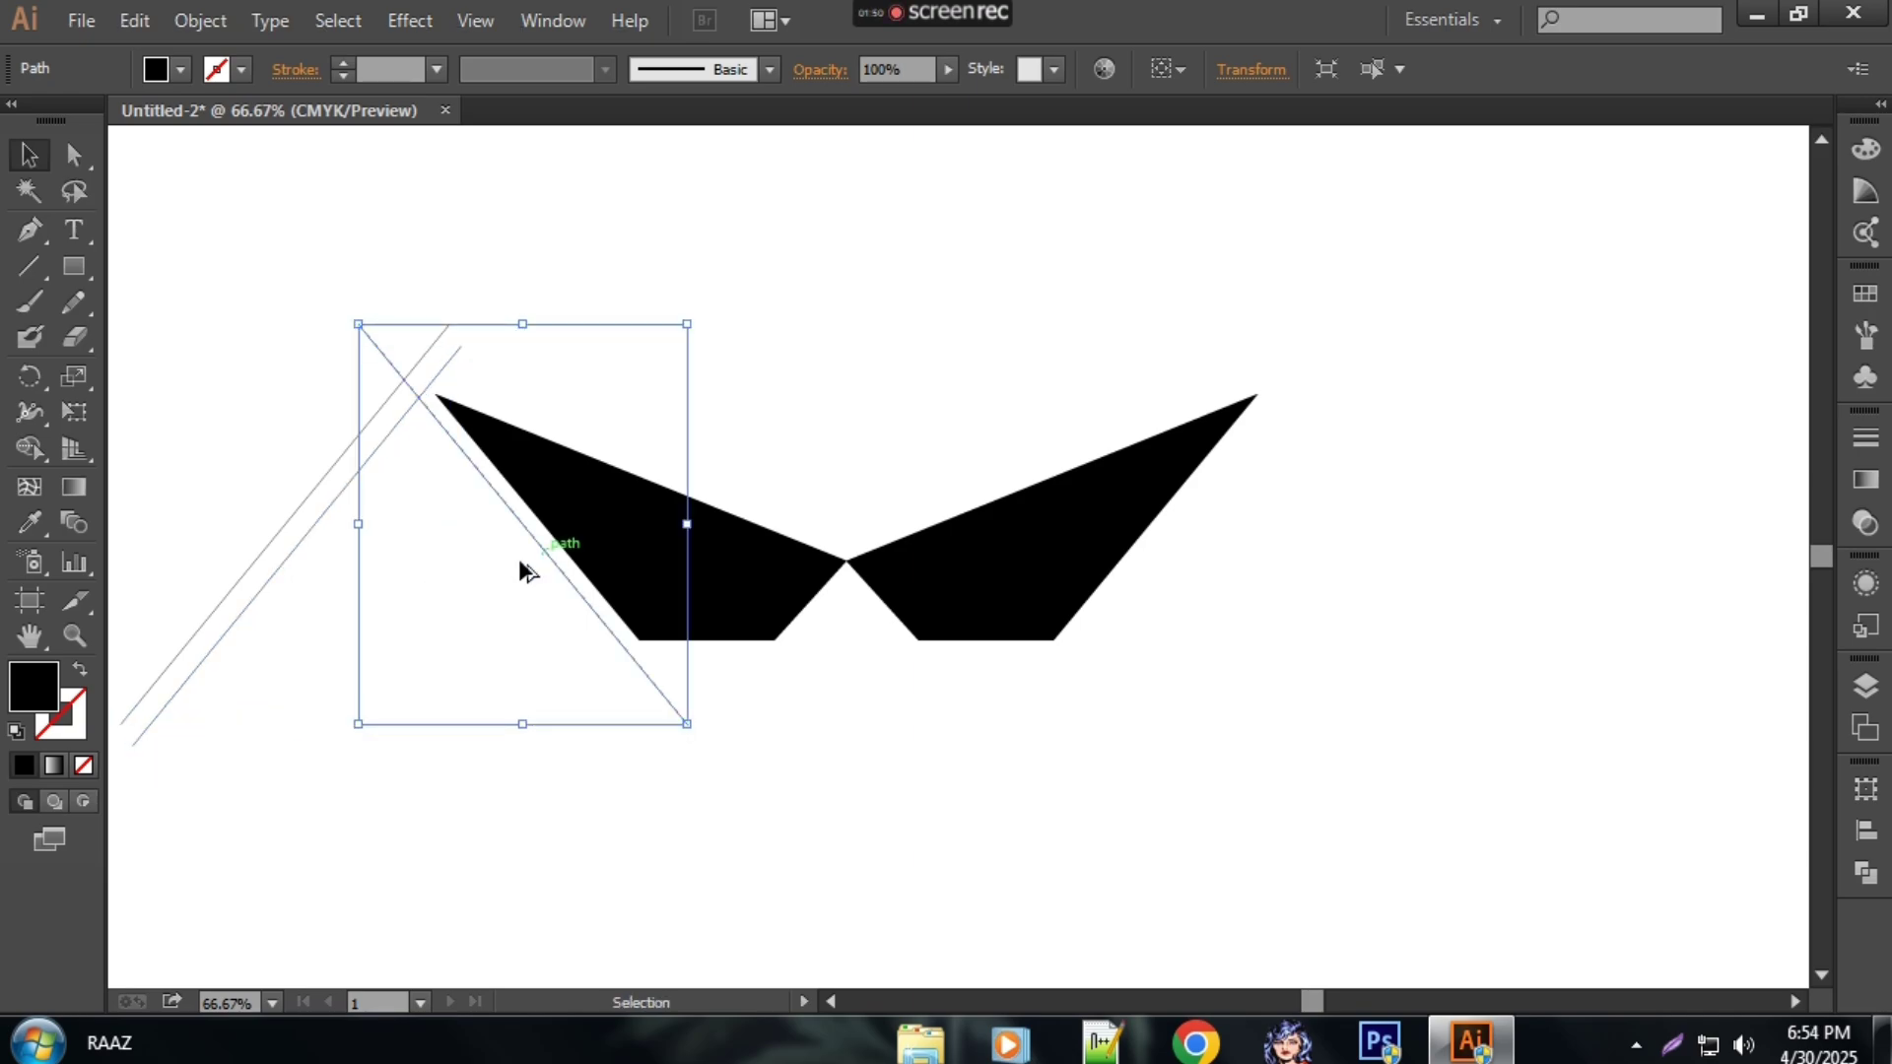
{"action": "left_click_drag", "start_coordinate": [519, 561], "coordinate": [530, 562], "text": "alt"}
{"action": "left_click", "coordinate": [181, 392]}
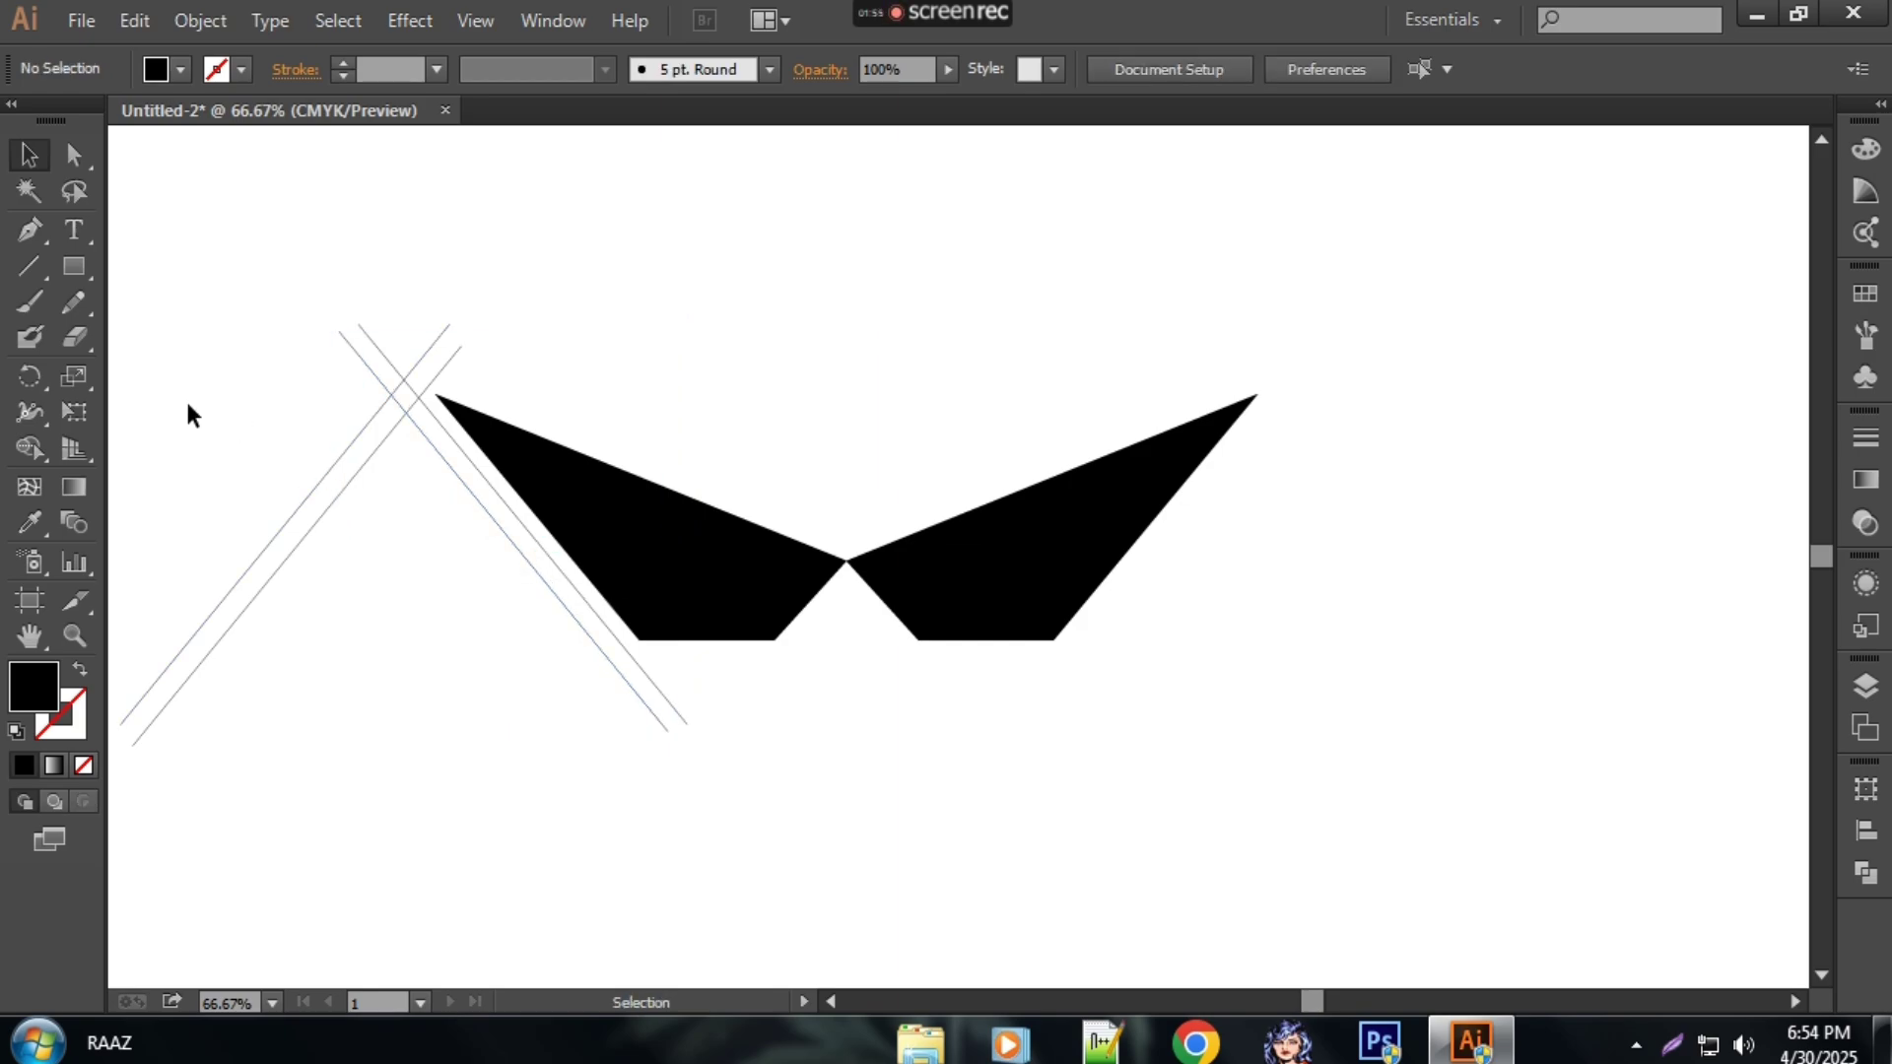
Step: Draw a horizontal line from the left shape's lower-right corner leftward across both pairs of slanted lines
{"action": "left_click", "coordinate": [34, 270]}
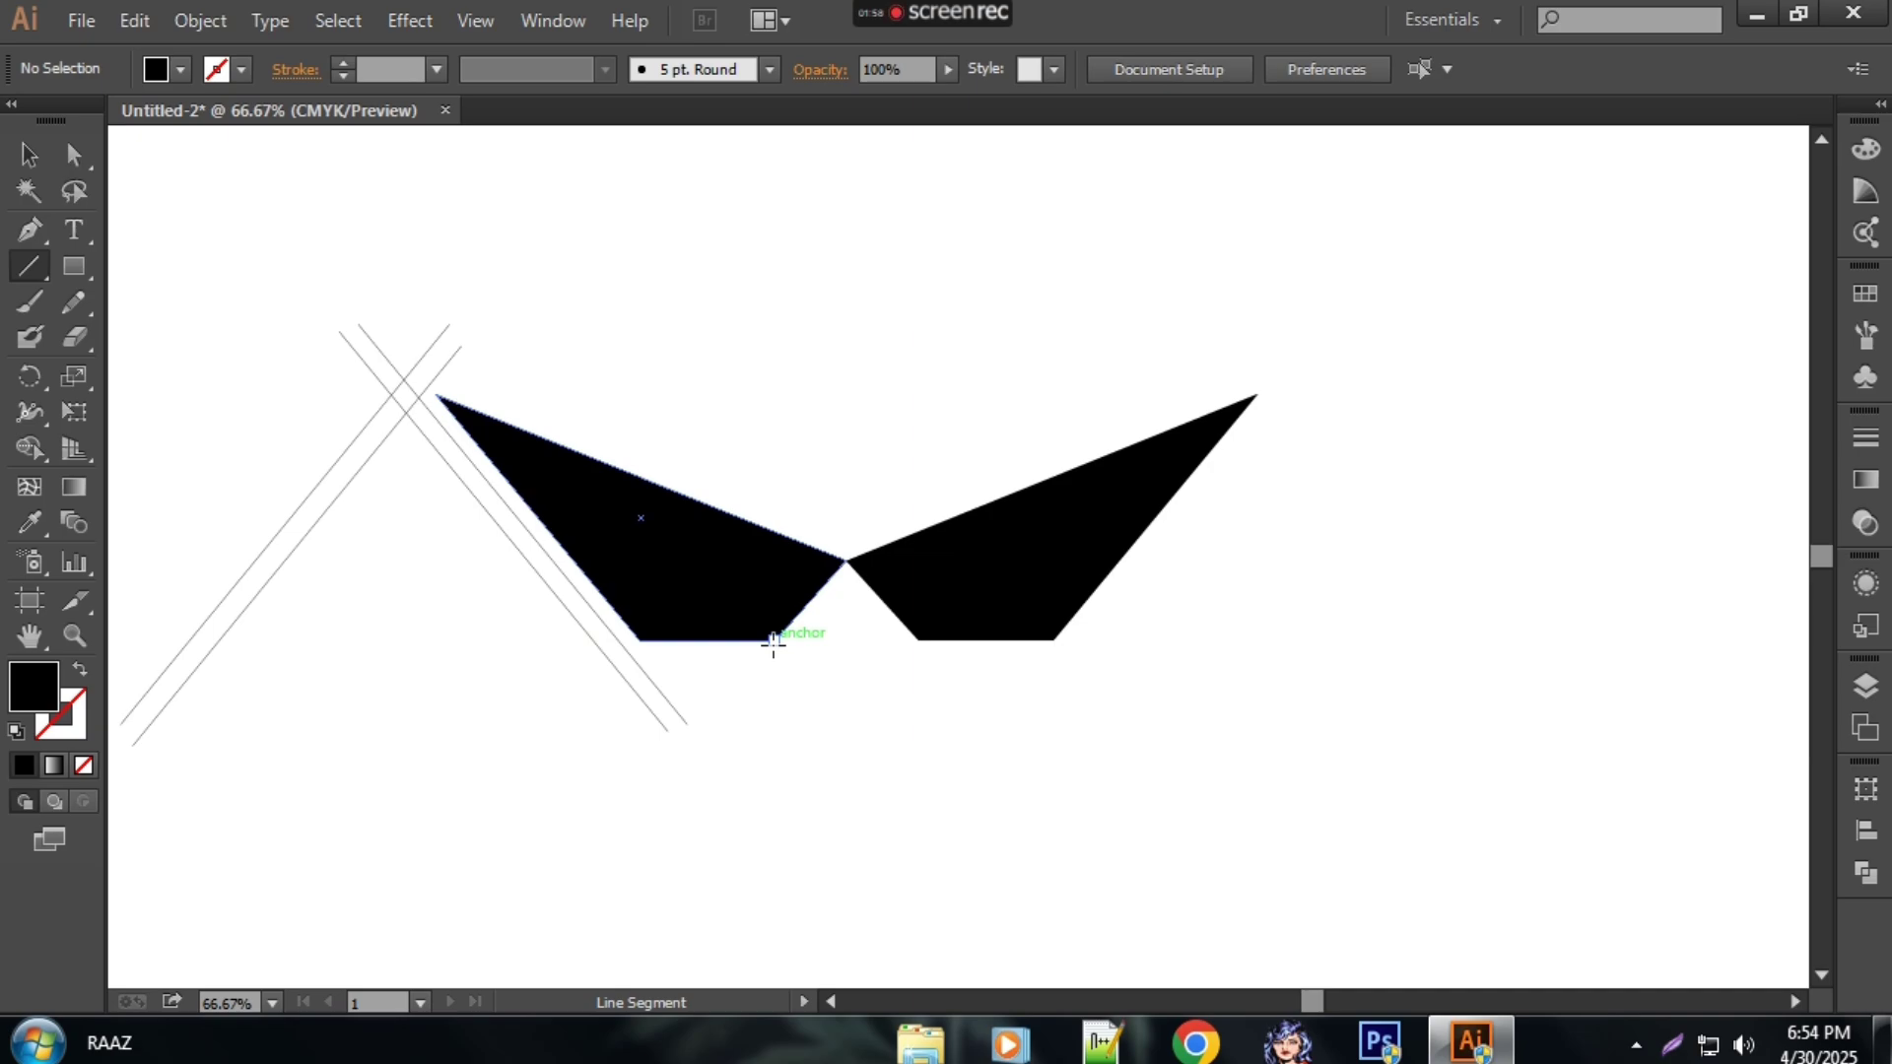
{"action": "left_click_drag", "start_coordinate": [774, 642], "coordinate": [140, 641], "text": "alt"}
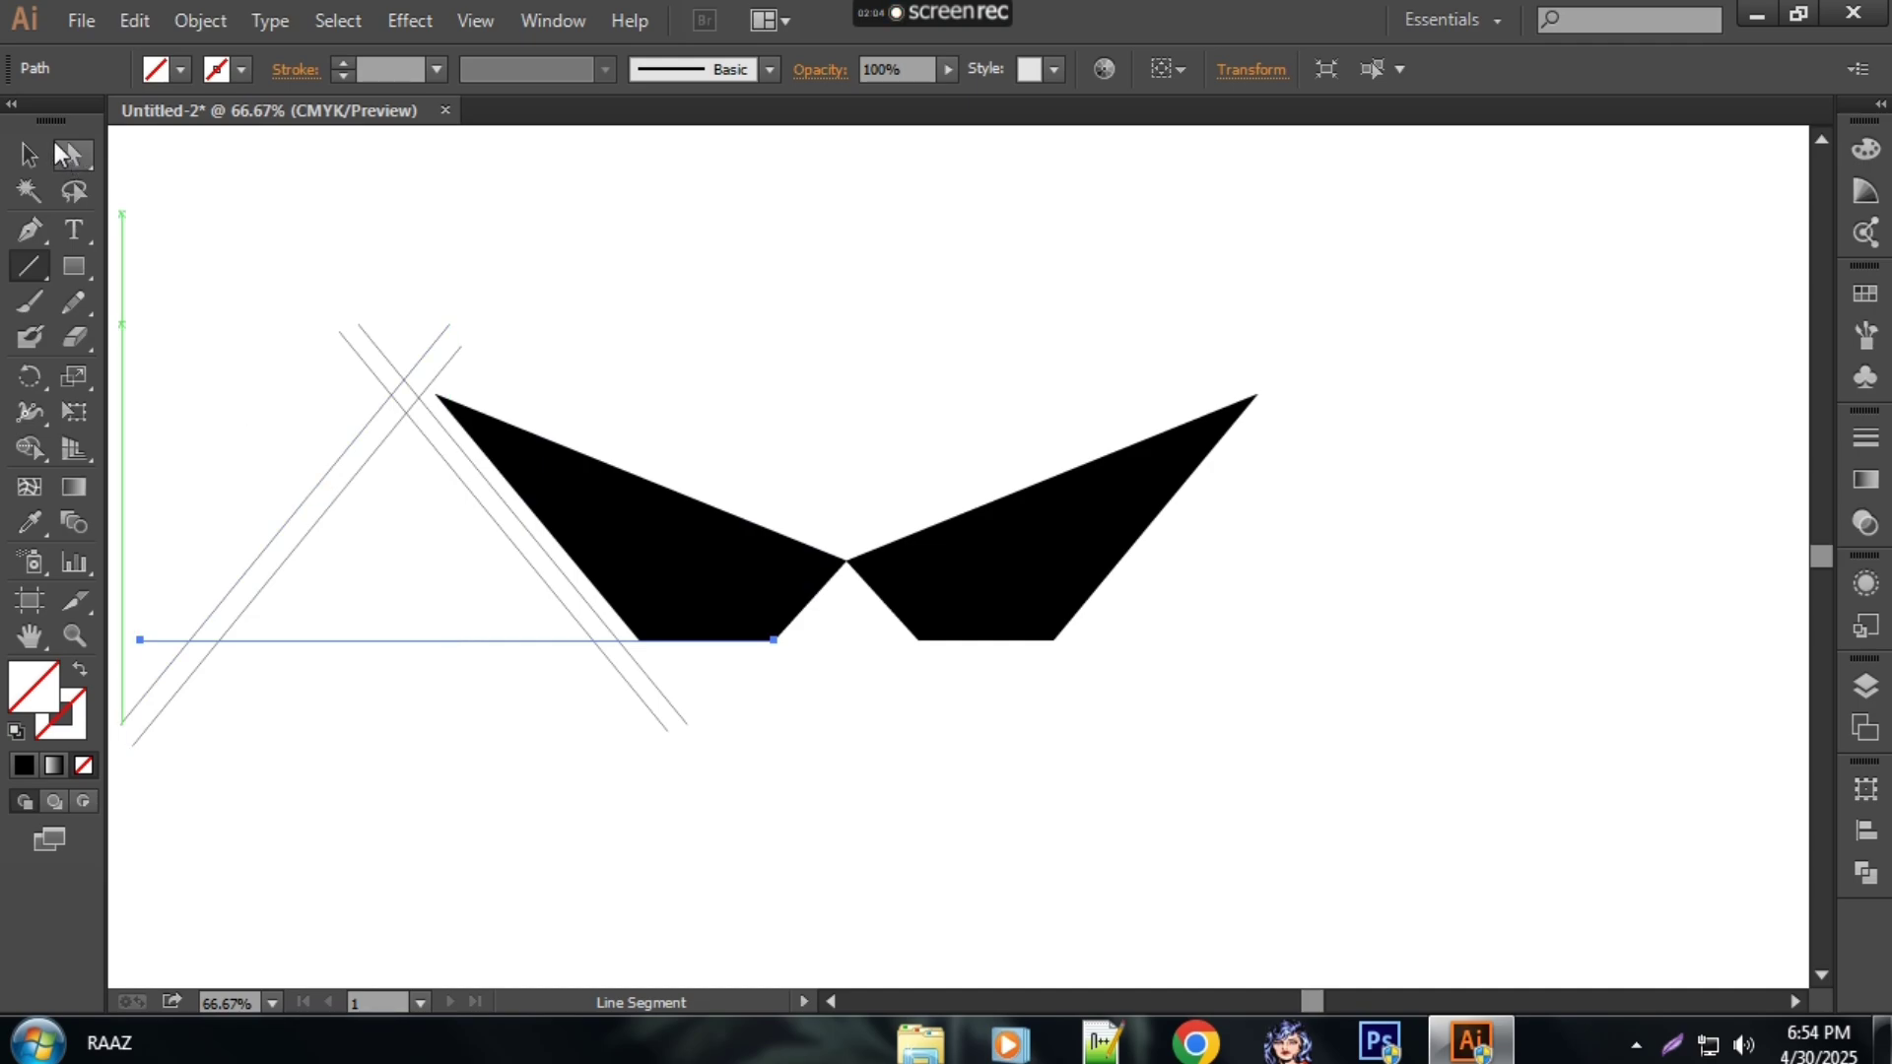
{"action": "key", "text": "v"}
{"action": "key", "text": "Delete"}
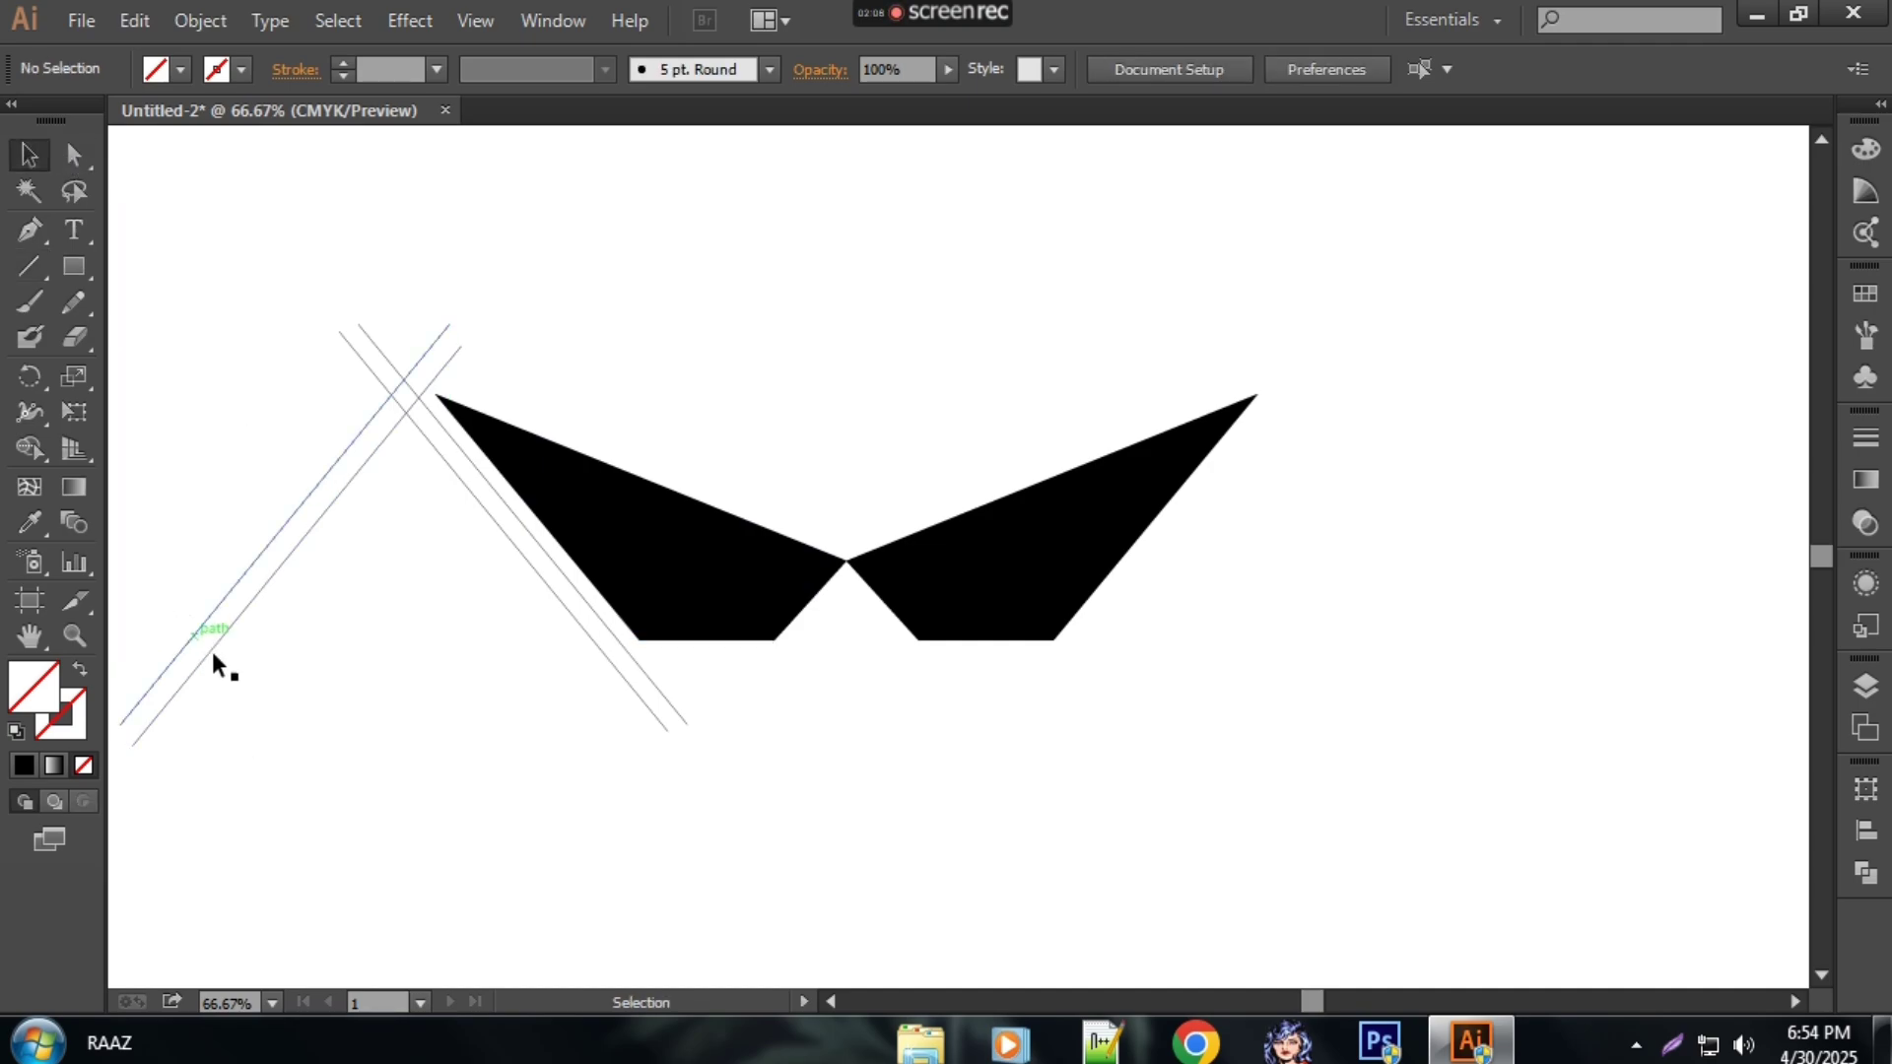
Step: Give the horizontal line a 1 pt black stroke
{"action": "left_click", "coordinate": [521, 638]}
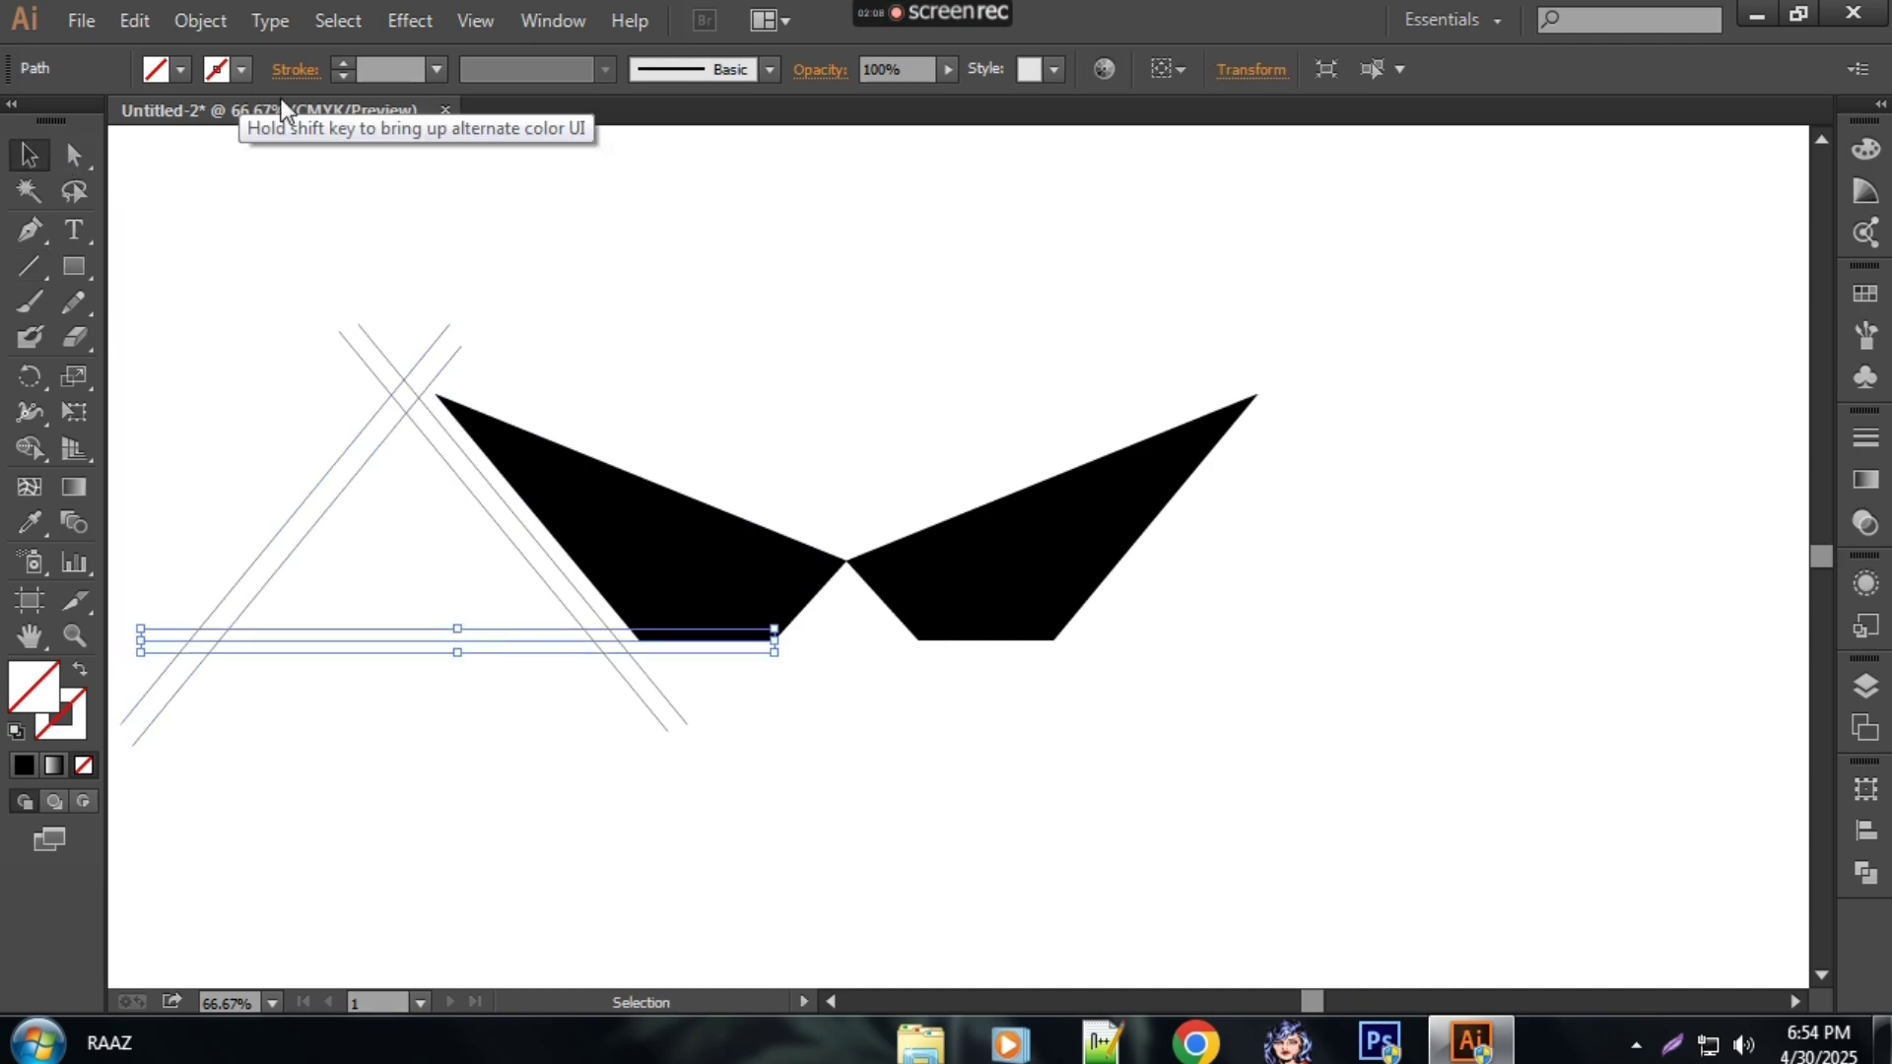
{"action": "left_click", "coordinate": [343, 62]}
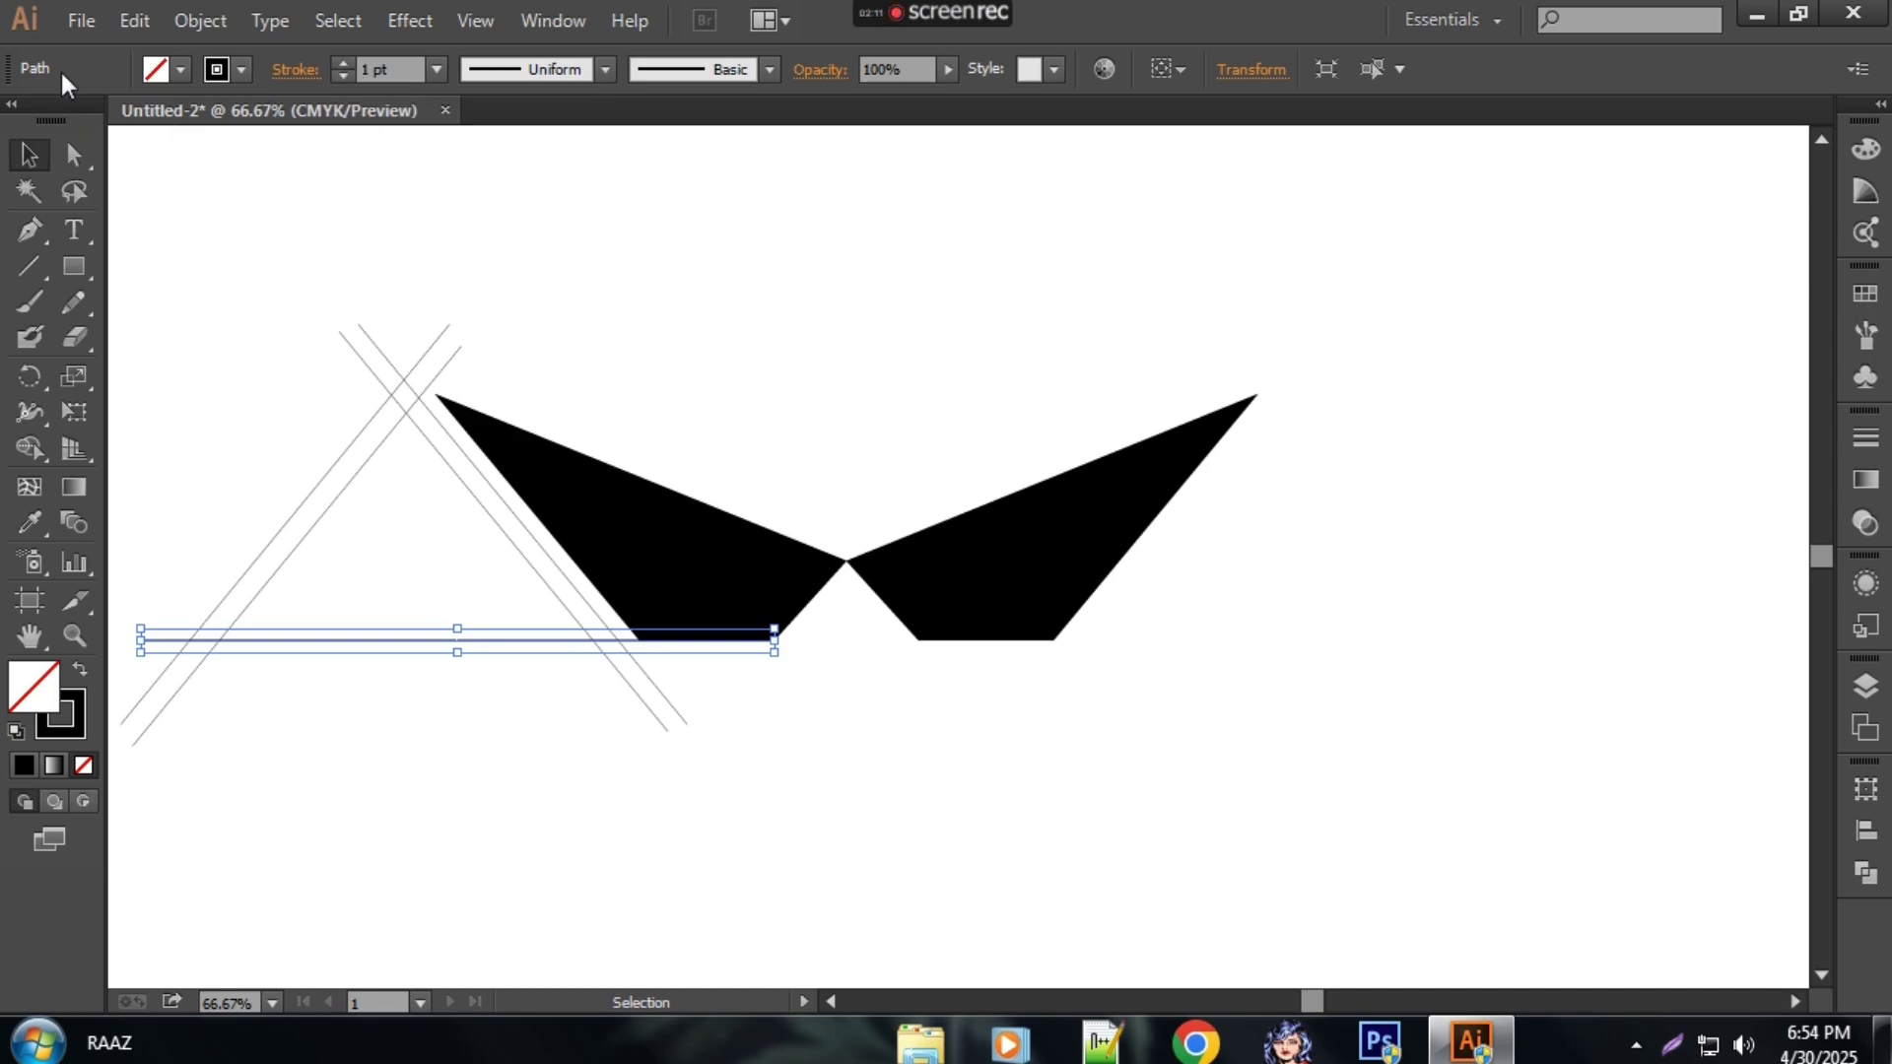
{"action": "left_click", "coordinate": [335, 737]}
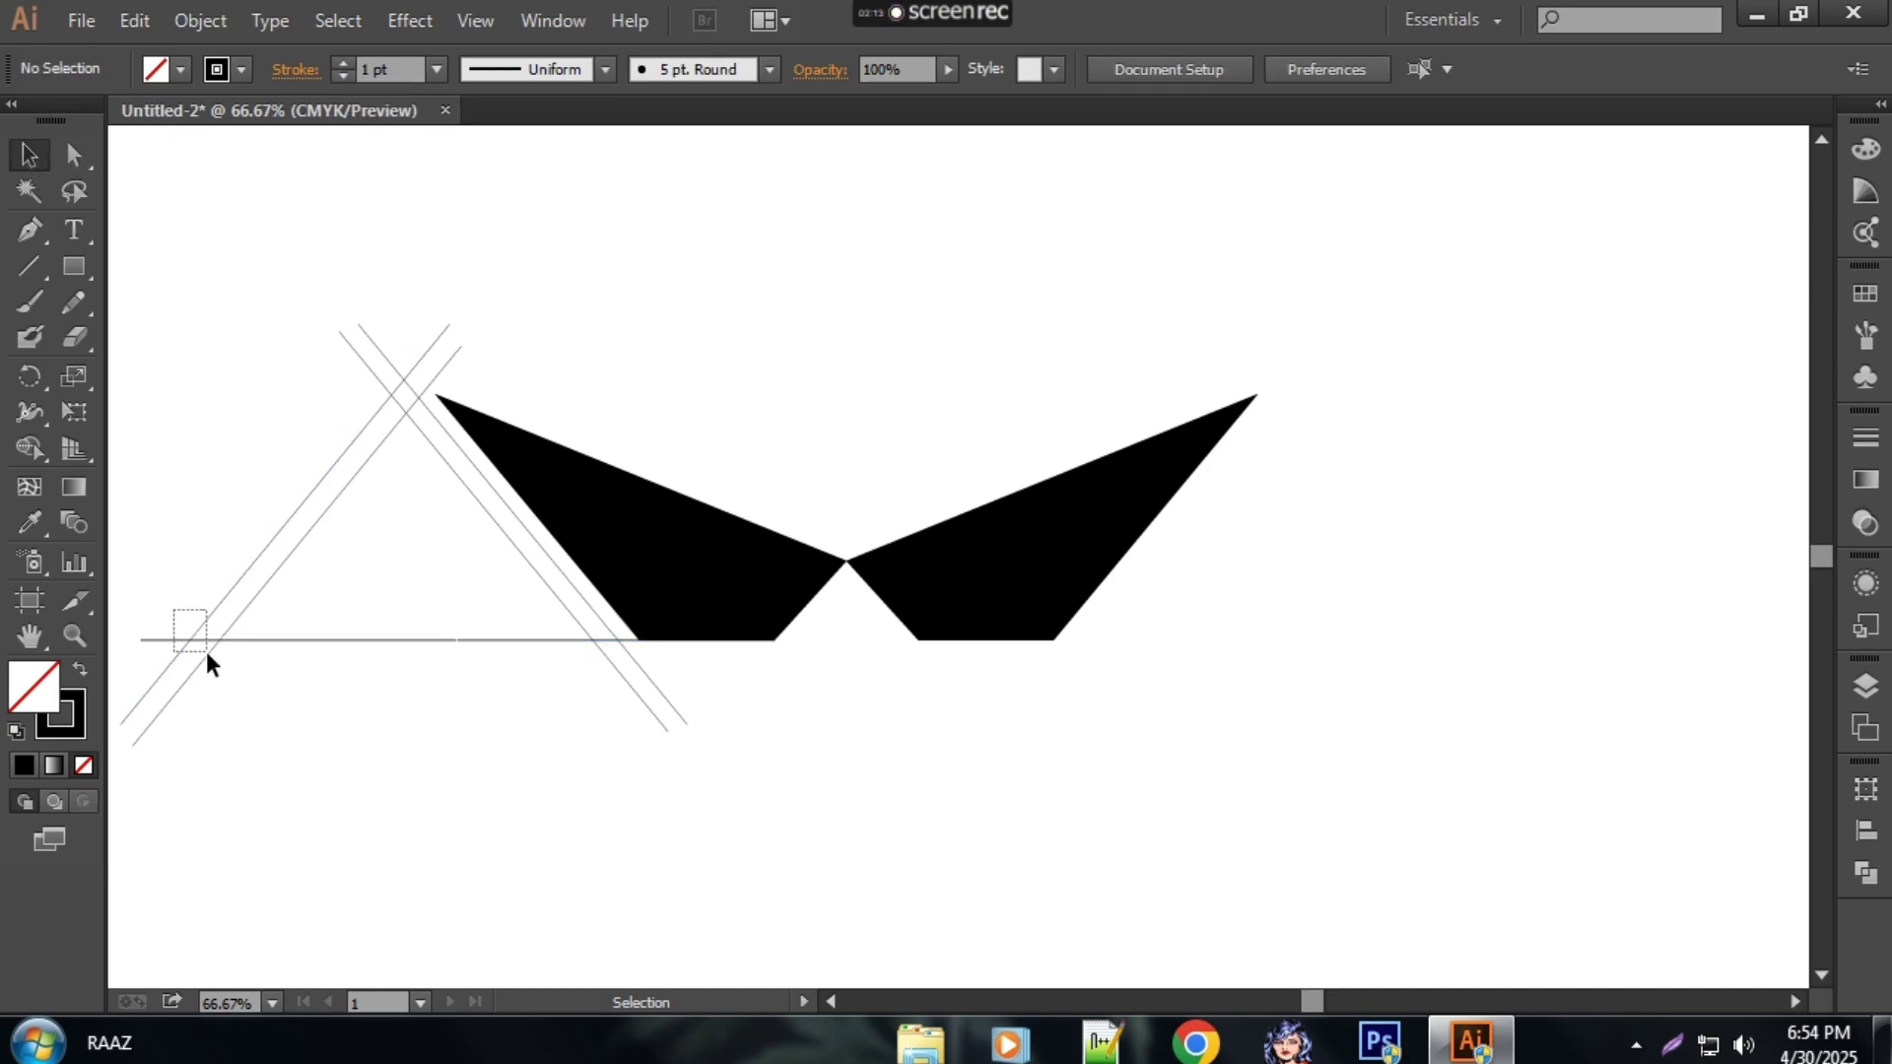
Step: Select all five lines and remove their overhanging ends outside the triangular outline with the Shape Builder tool
{"action": "left_click_drag", "start_coordinate": [207, 652], "coordinate": [601, 814]}
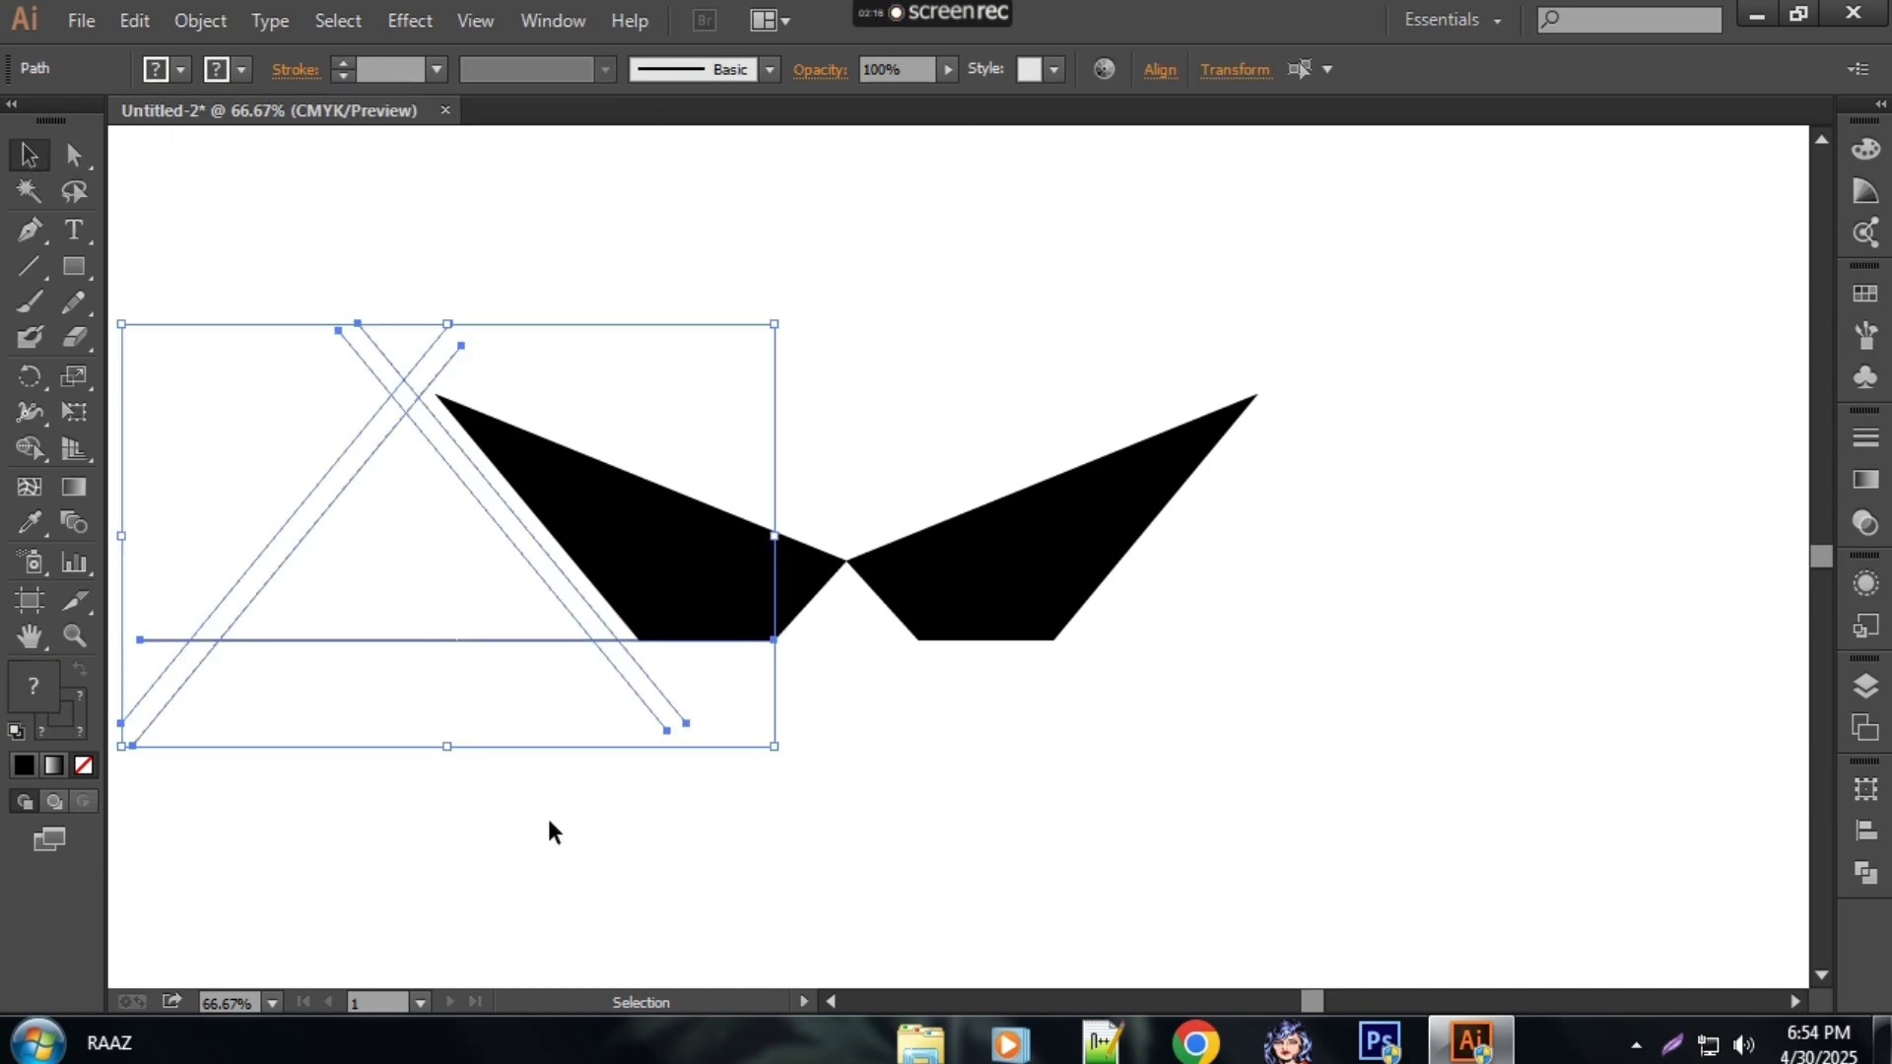
{"action": "left_click", "coordinate": [33, 457]}
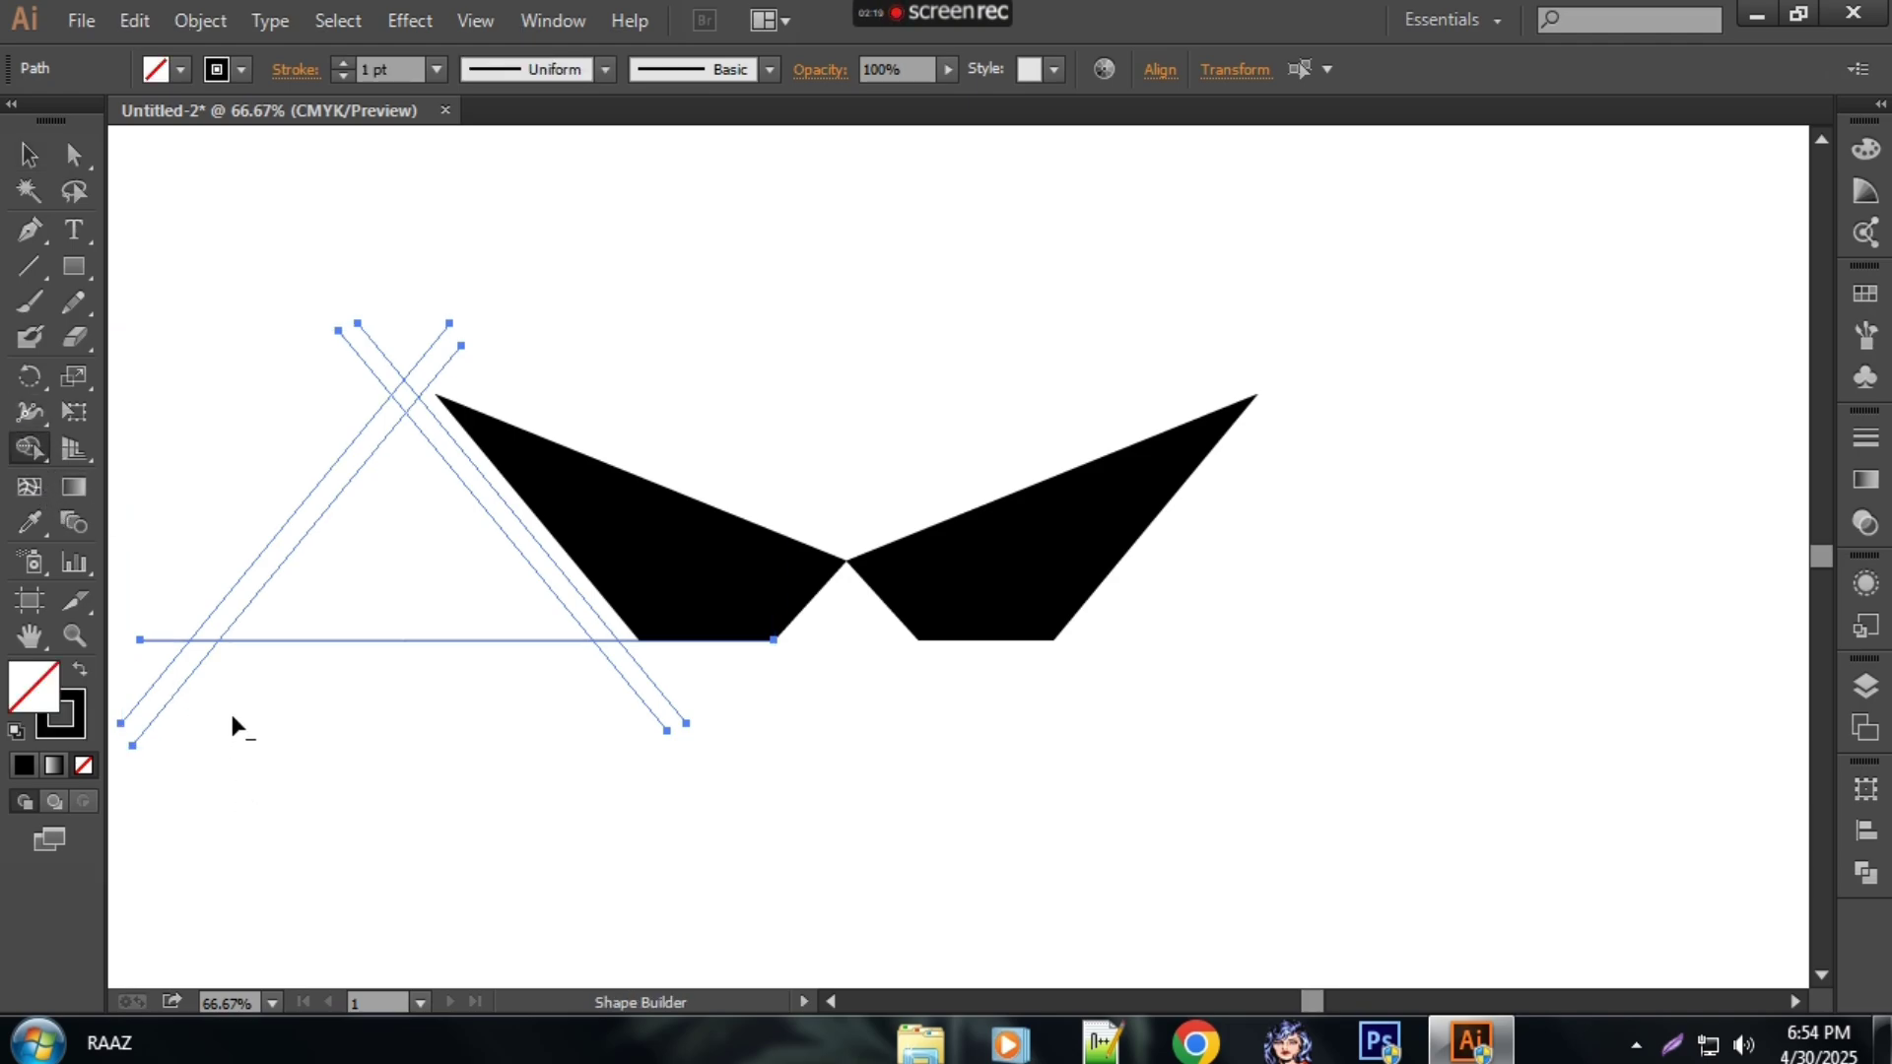
{"action": "left_click_drag", "start_coordinate": [145, 664], "coordinate": [146, 666]}
{"action": "left_click_drag", "start_coordinate": [697, 729], "coordinate": [727, 730]}
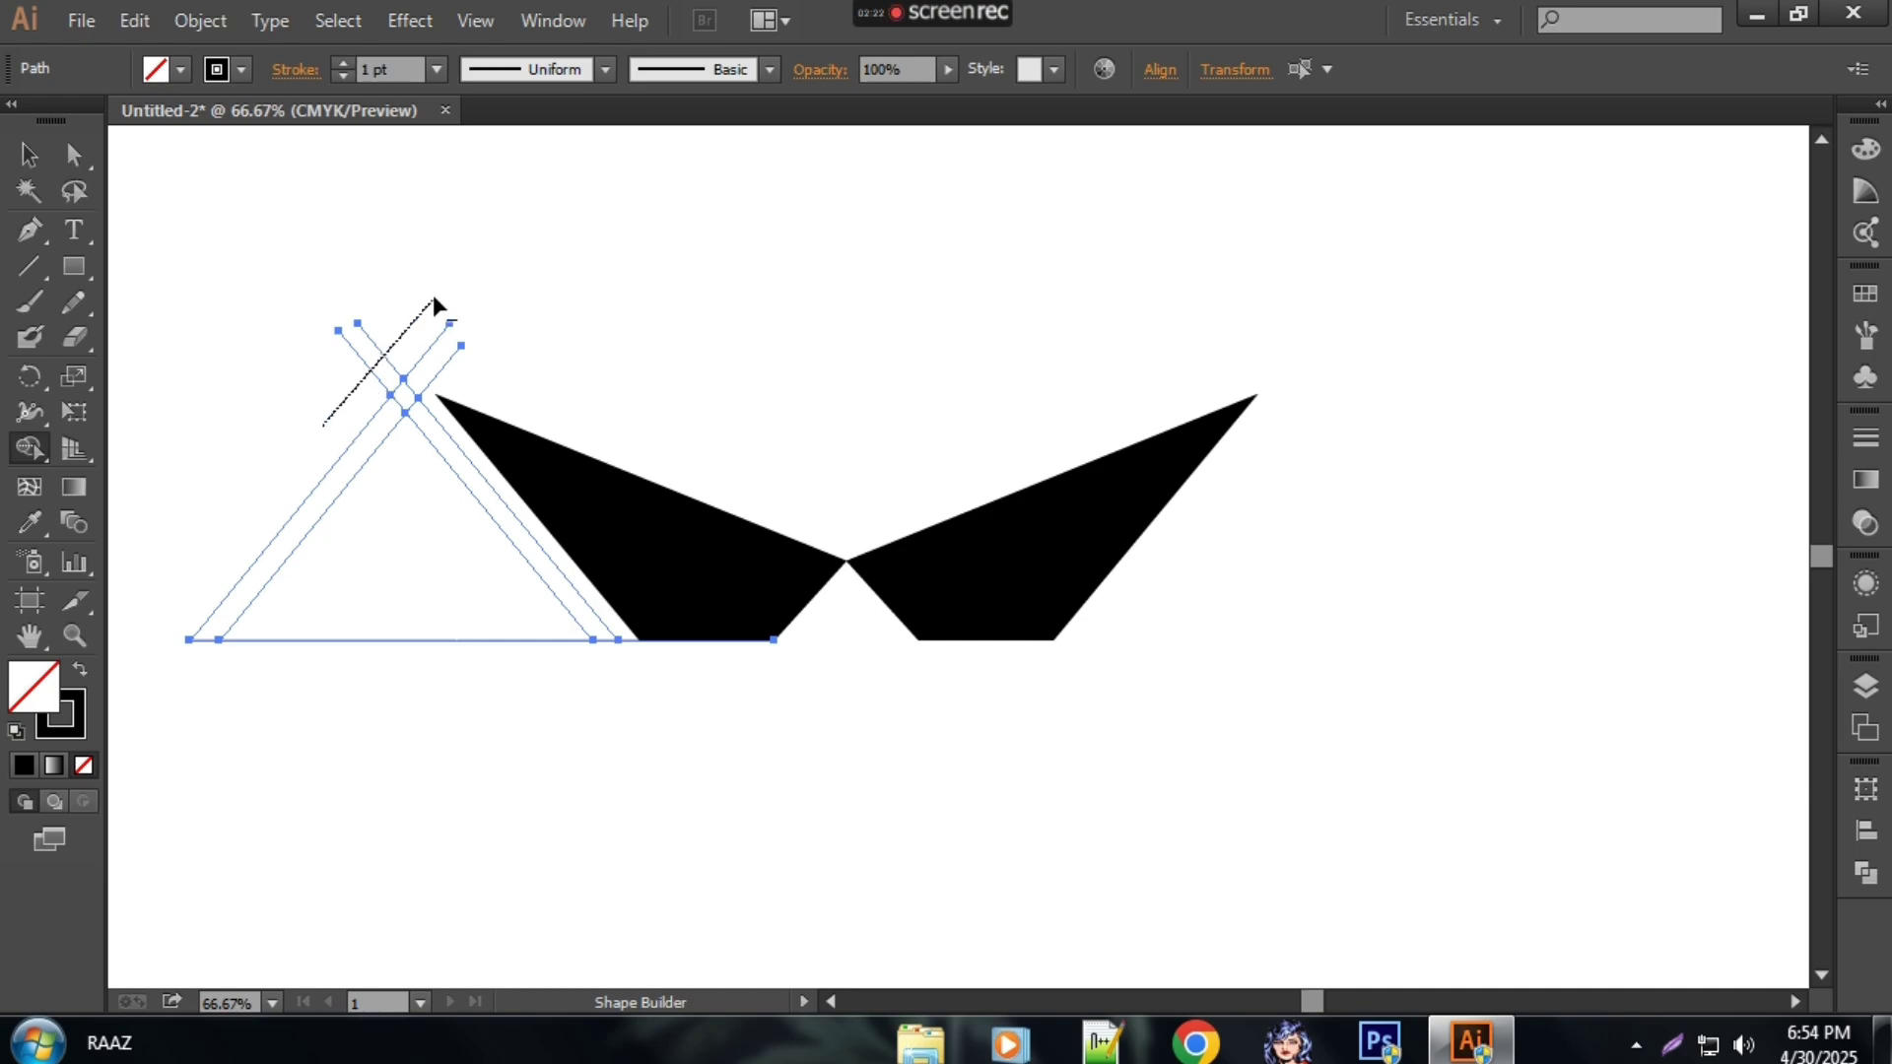
{"action": "left_click_drag", "start_coordinate": [434, 298], "coordinate": [436, 299]}
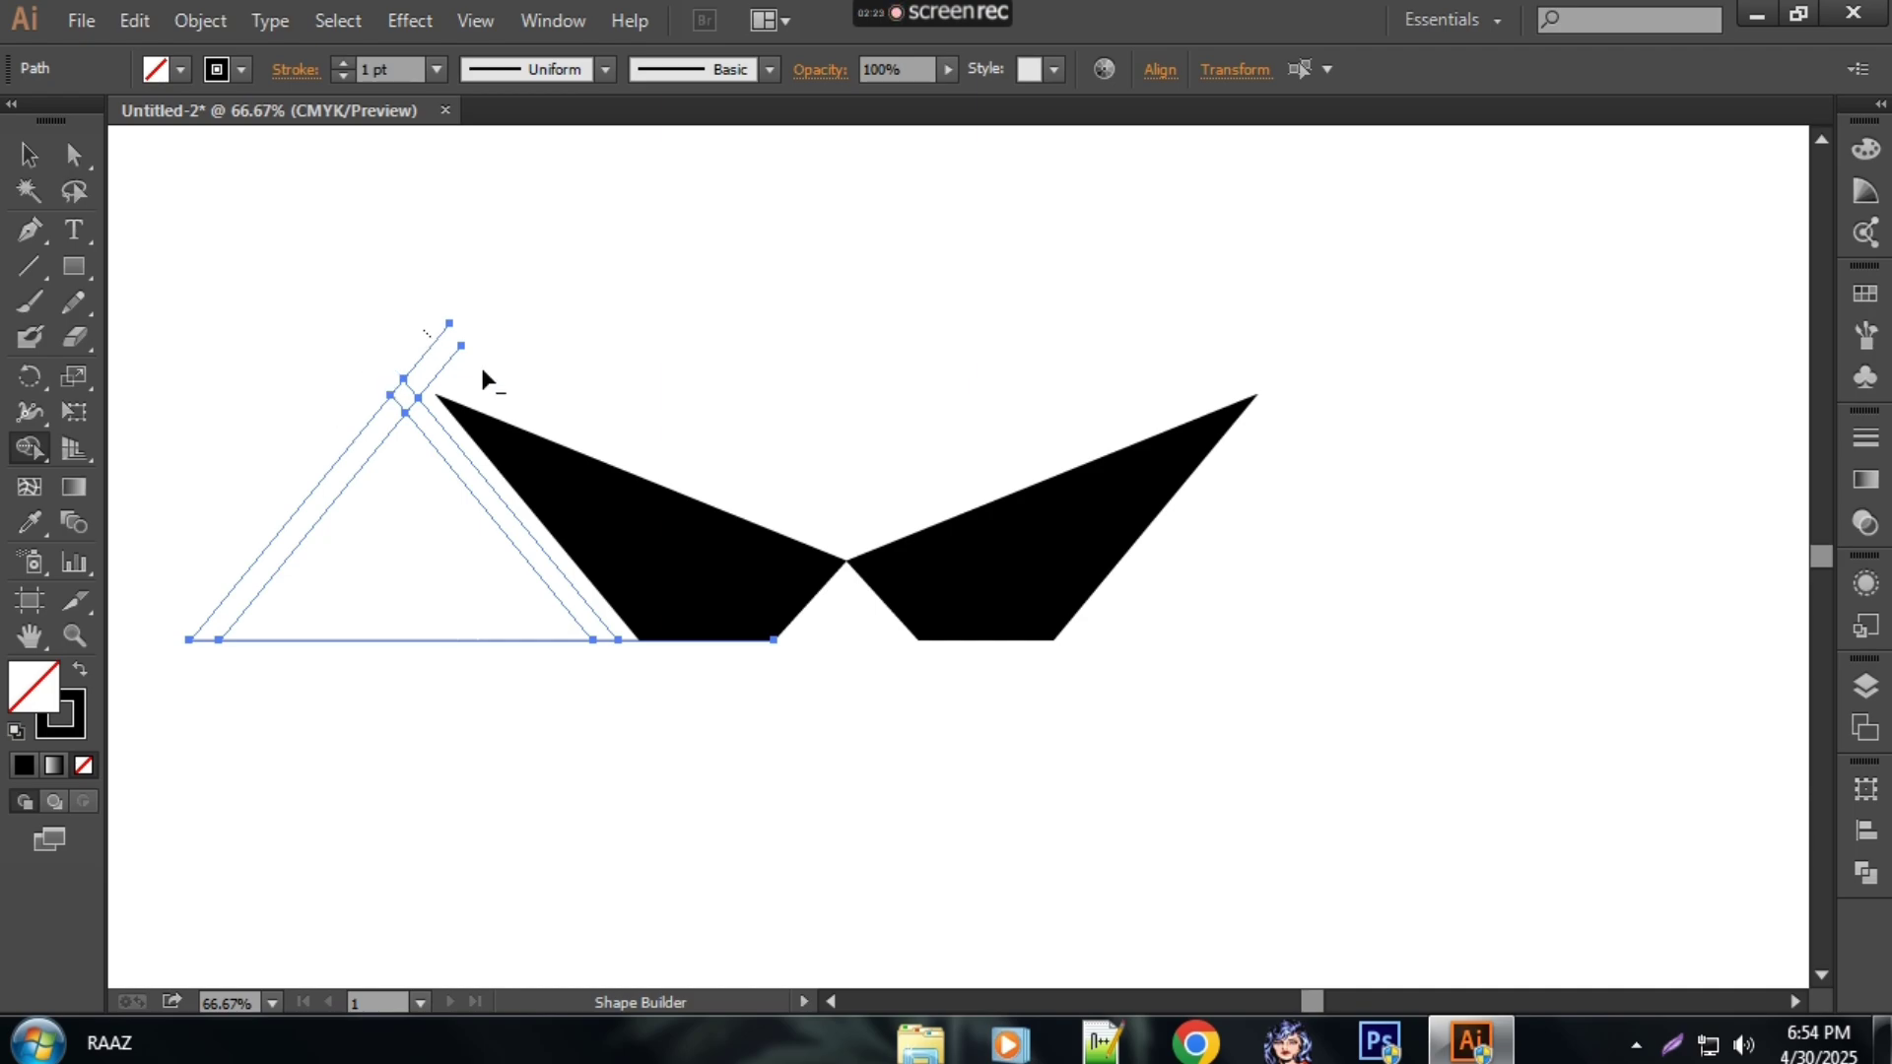
{"action": "left_click", "coordinate": [628, 638], "text": "alt"}
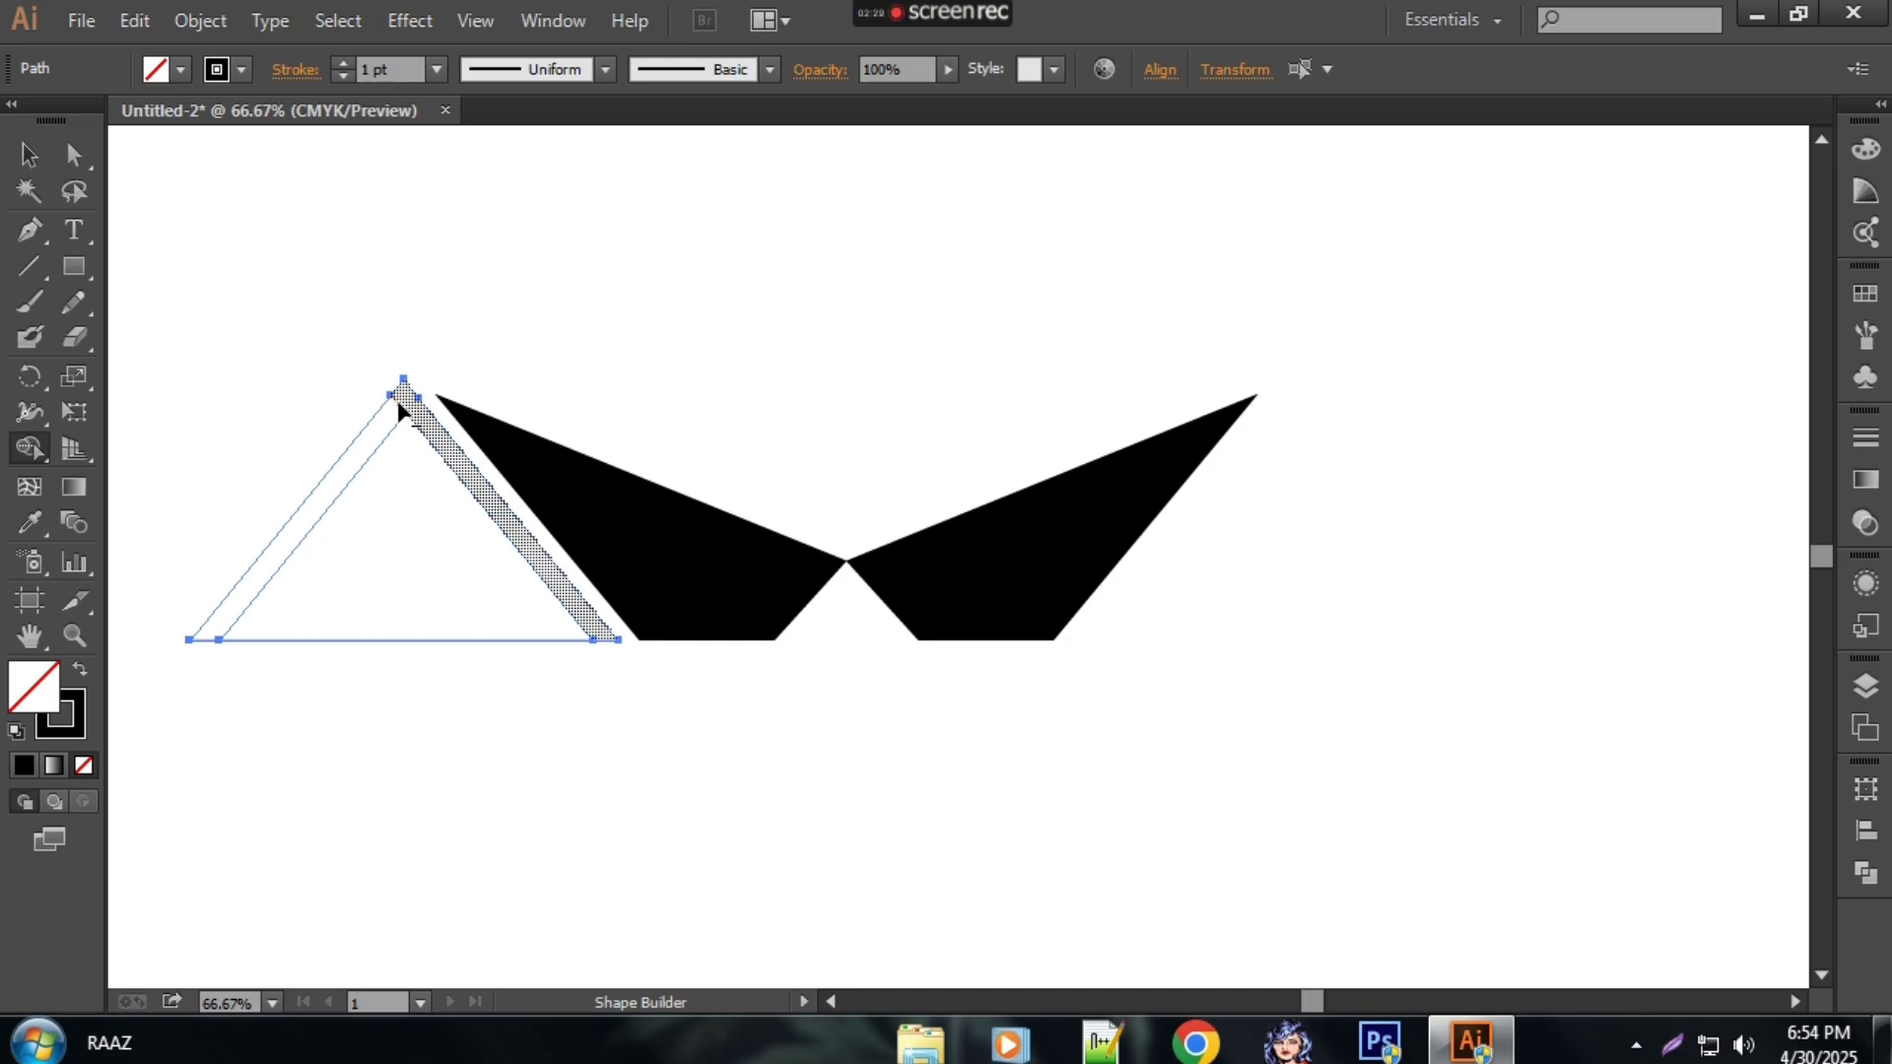
Step: Set the fill to black and merge both slanted bands into one black chevron with the Shape Builder tool
{"action": "left_click", "coordinate": [180, 67]}
{"action": "left_click", "coordinate": [83, 123]}
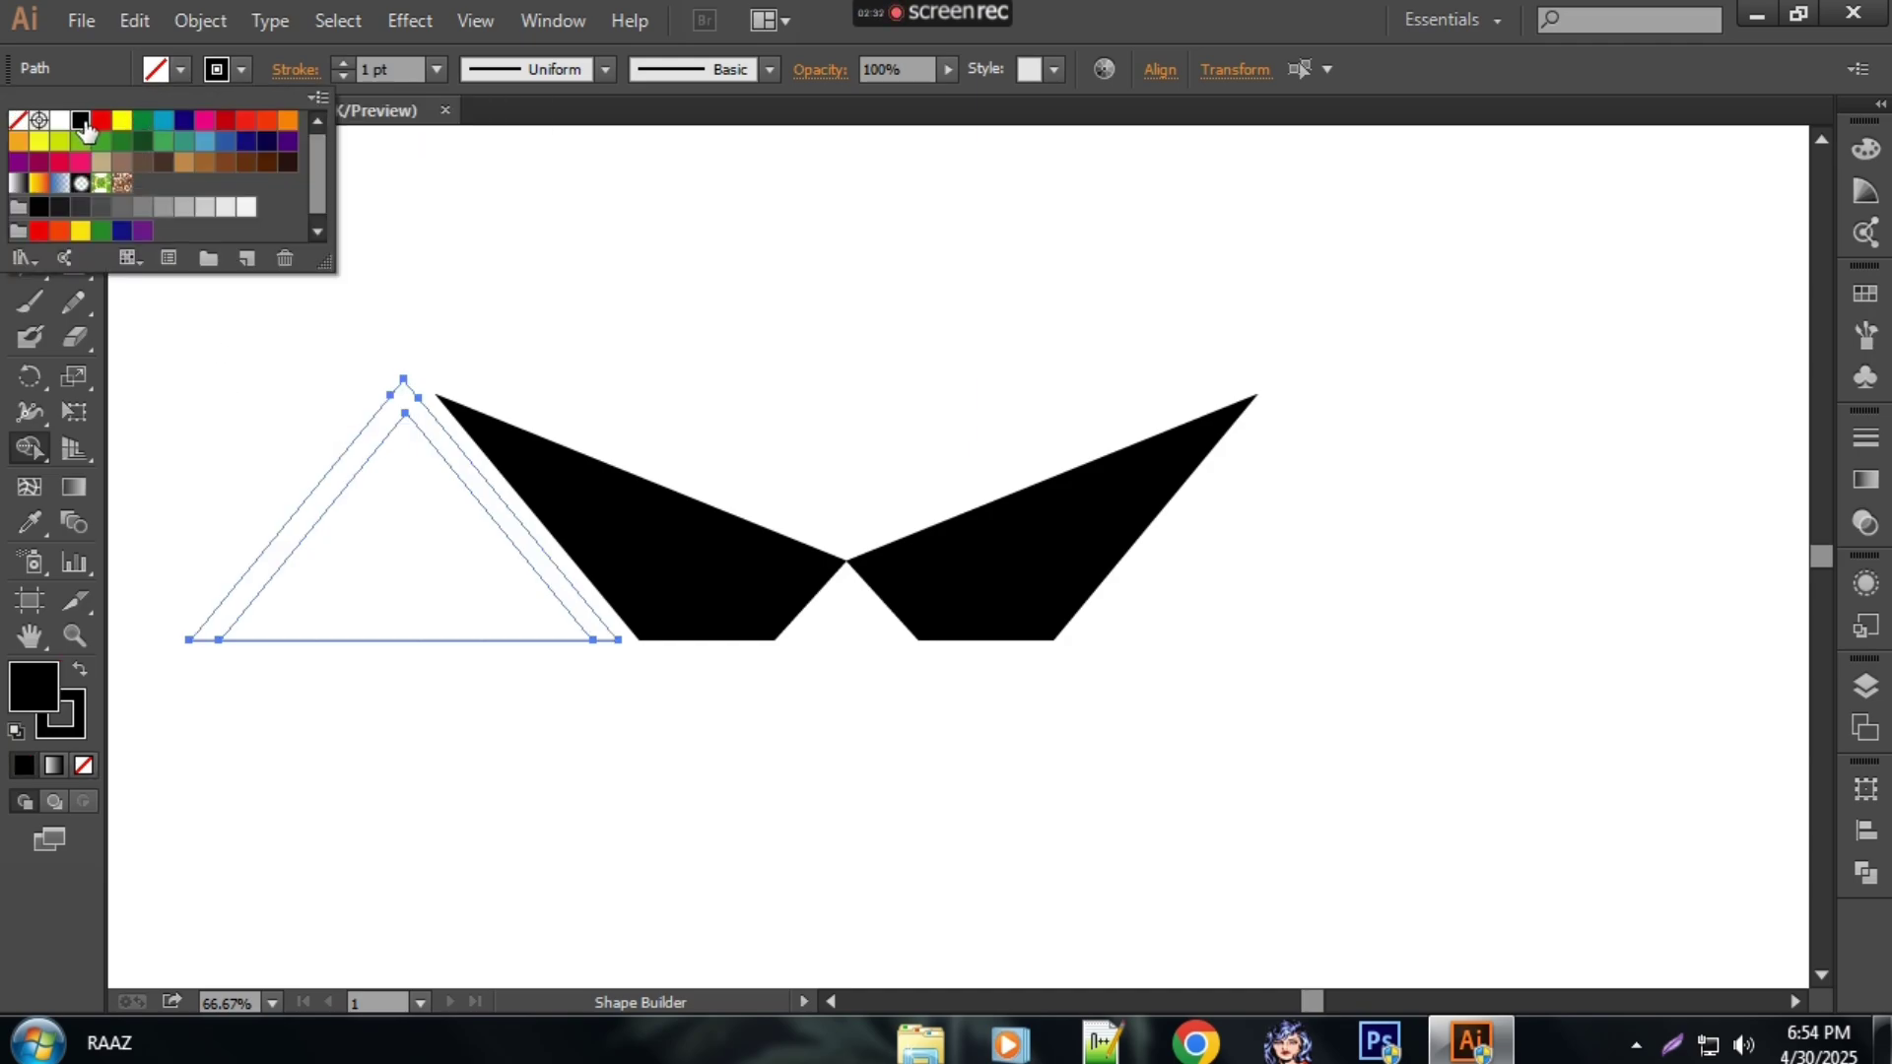
{"action": "left_click", "coordinate": [269, 544]}
{"action": "left_click", "coordinate": [275, 552]}
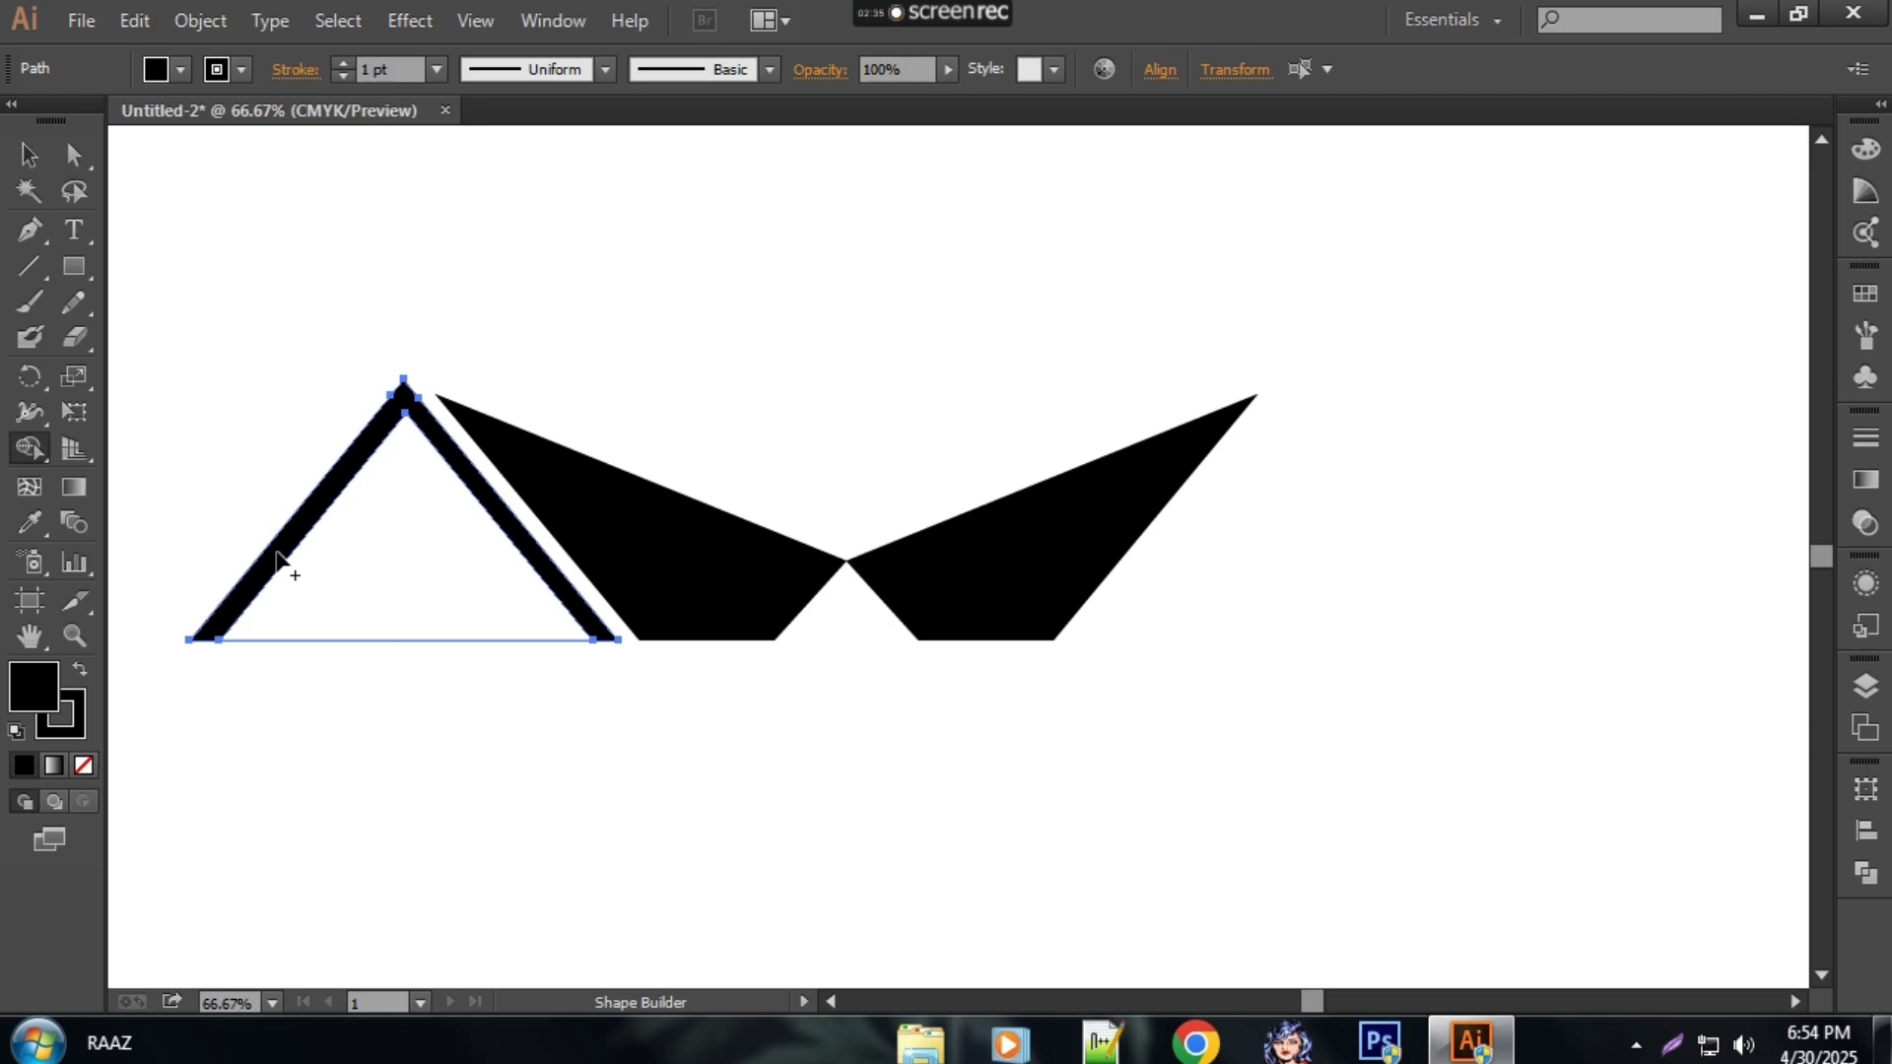
Step: Delete the leftover horizontal base line between the chevron's feet
{"action": "left_click", "coordinate": [39, 155]}
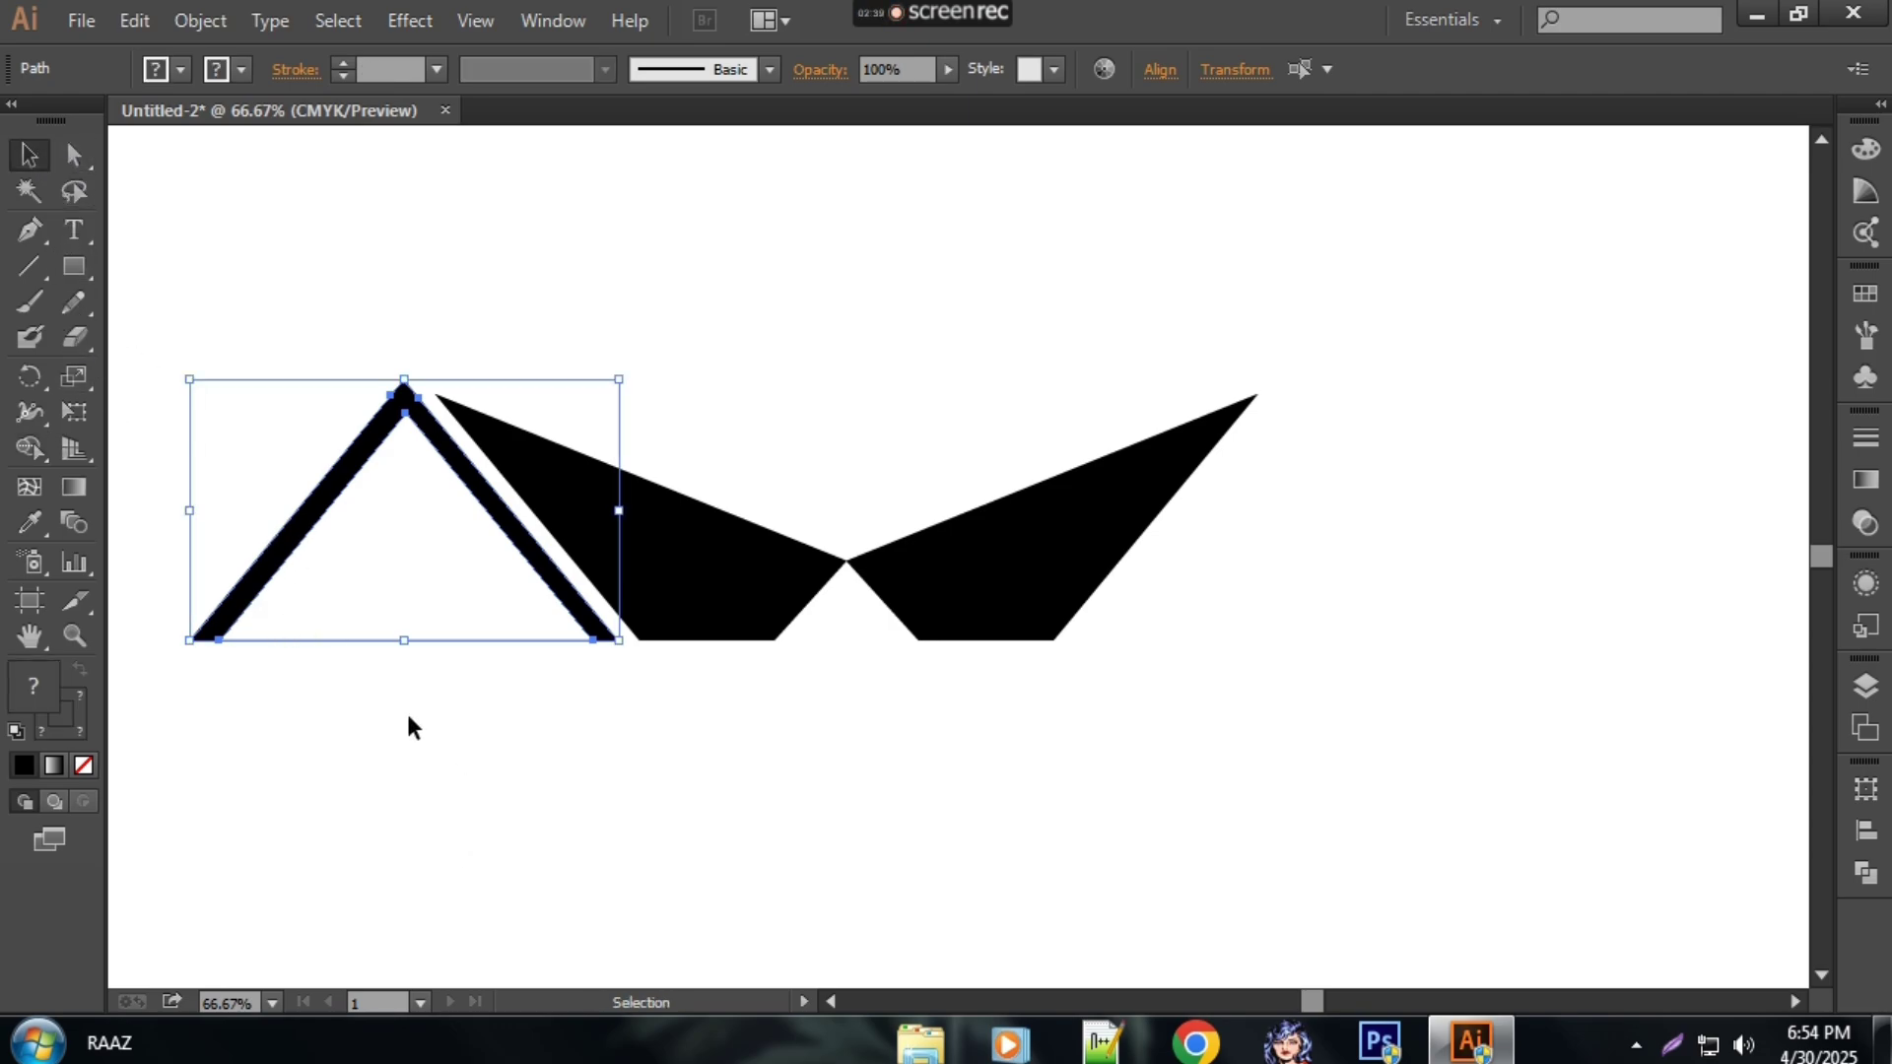
{"action": "left_click", "coordinate": [442, 652]}
{"action": "left_click", "coordinate": [444, 643]}
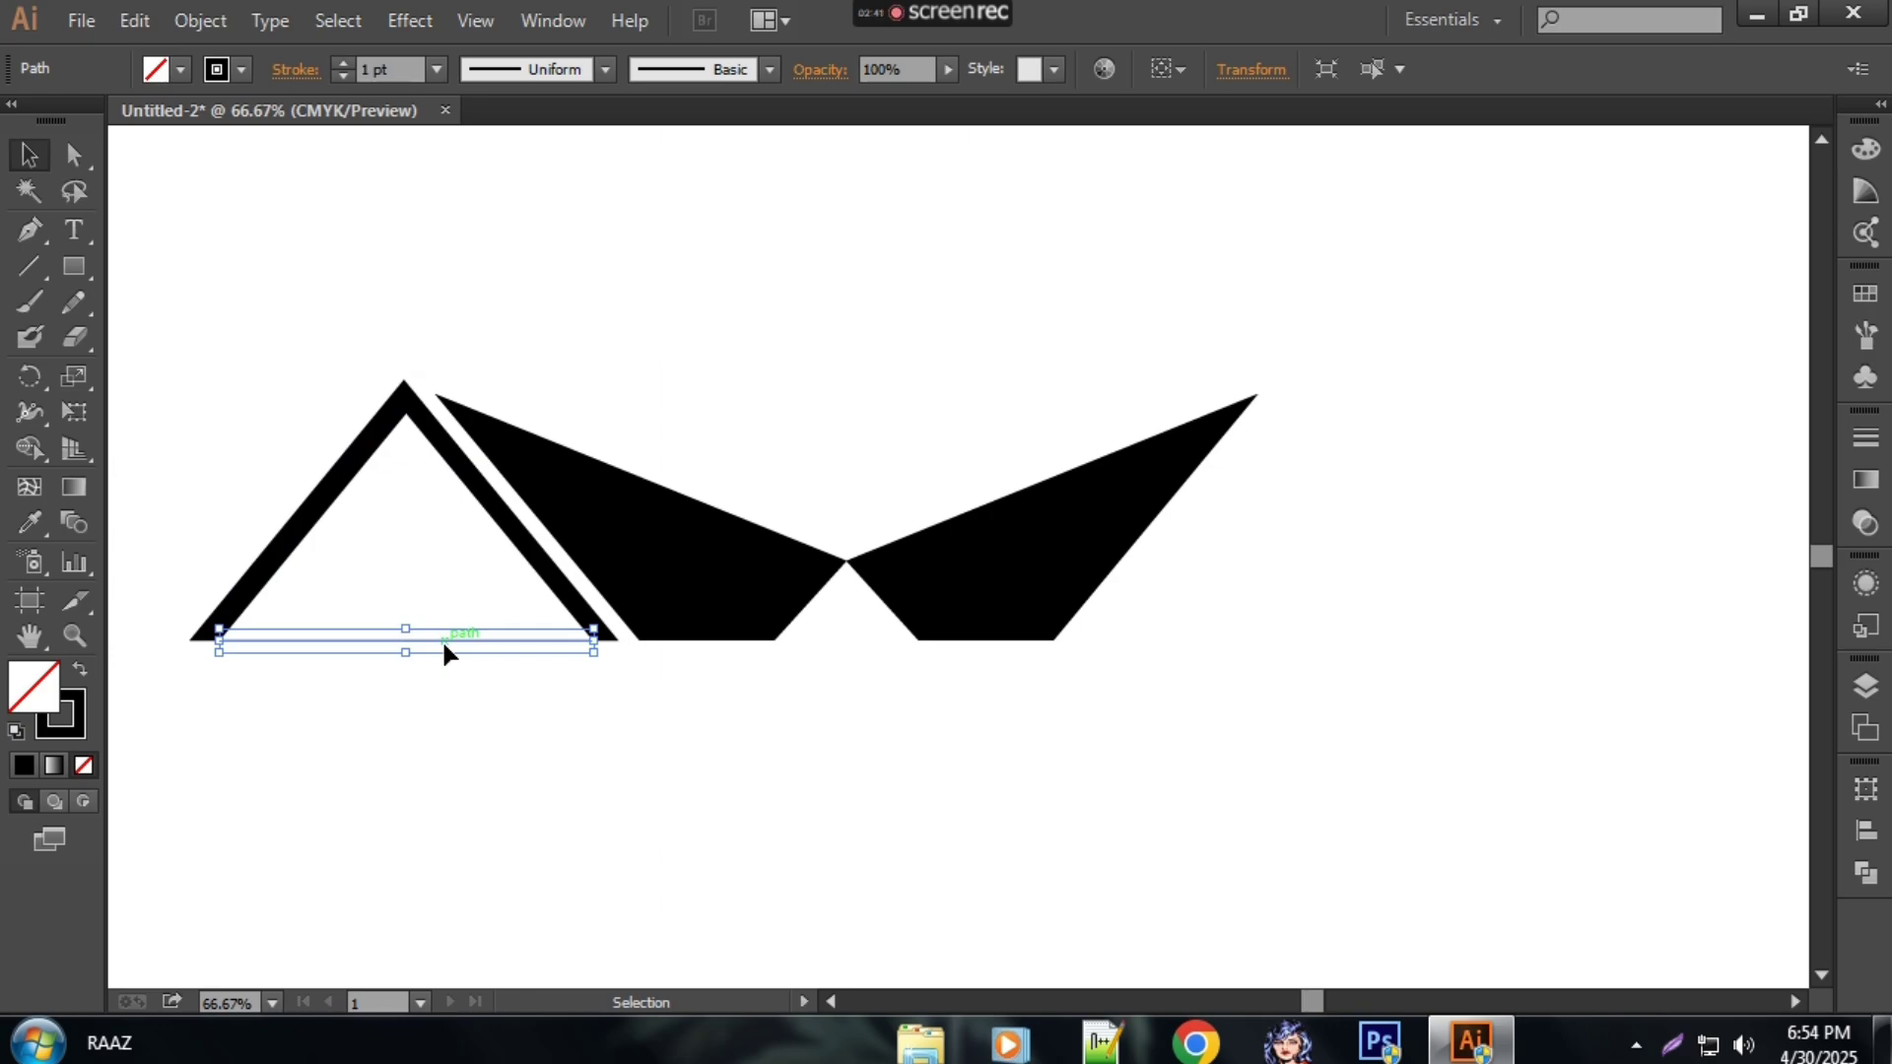
{"action": "key", "text": "Delete"}
Step: Duplicate the black chevron horizontally to the far side of the right angular shape and nudge the copy left to narrow the gap
{"action": "left_click", "coordinate": [281, 537]}
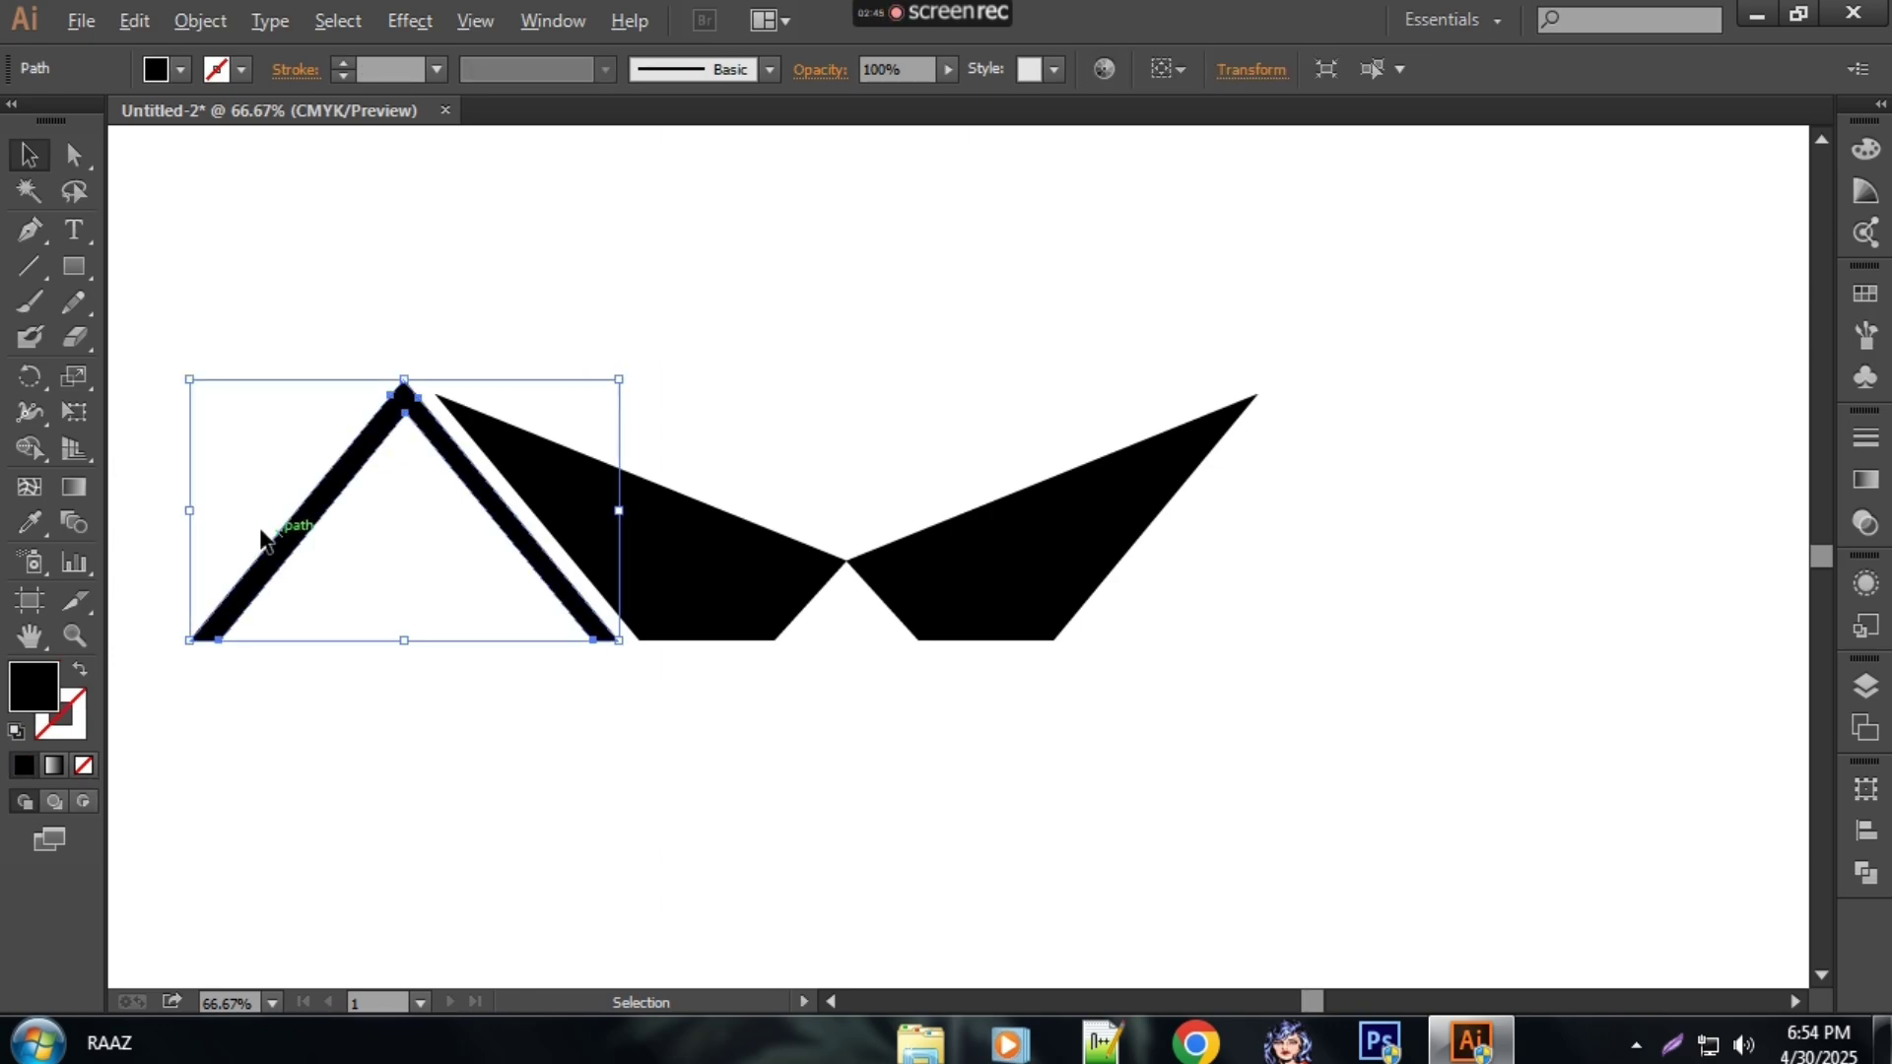
{"action": "left_click_drag", "start_coordinate": [279, 558], "coordinate": [1174, 559]}
{"action": "left_click", "coordinate": [1228, 844]}
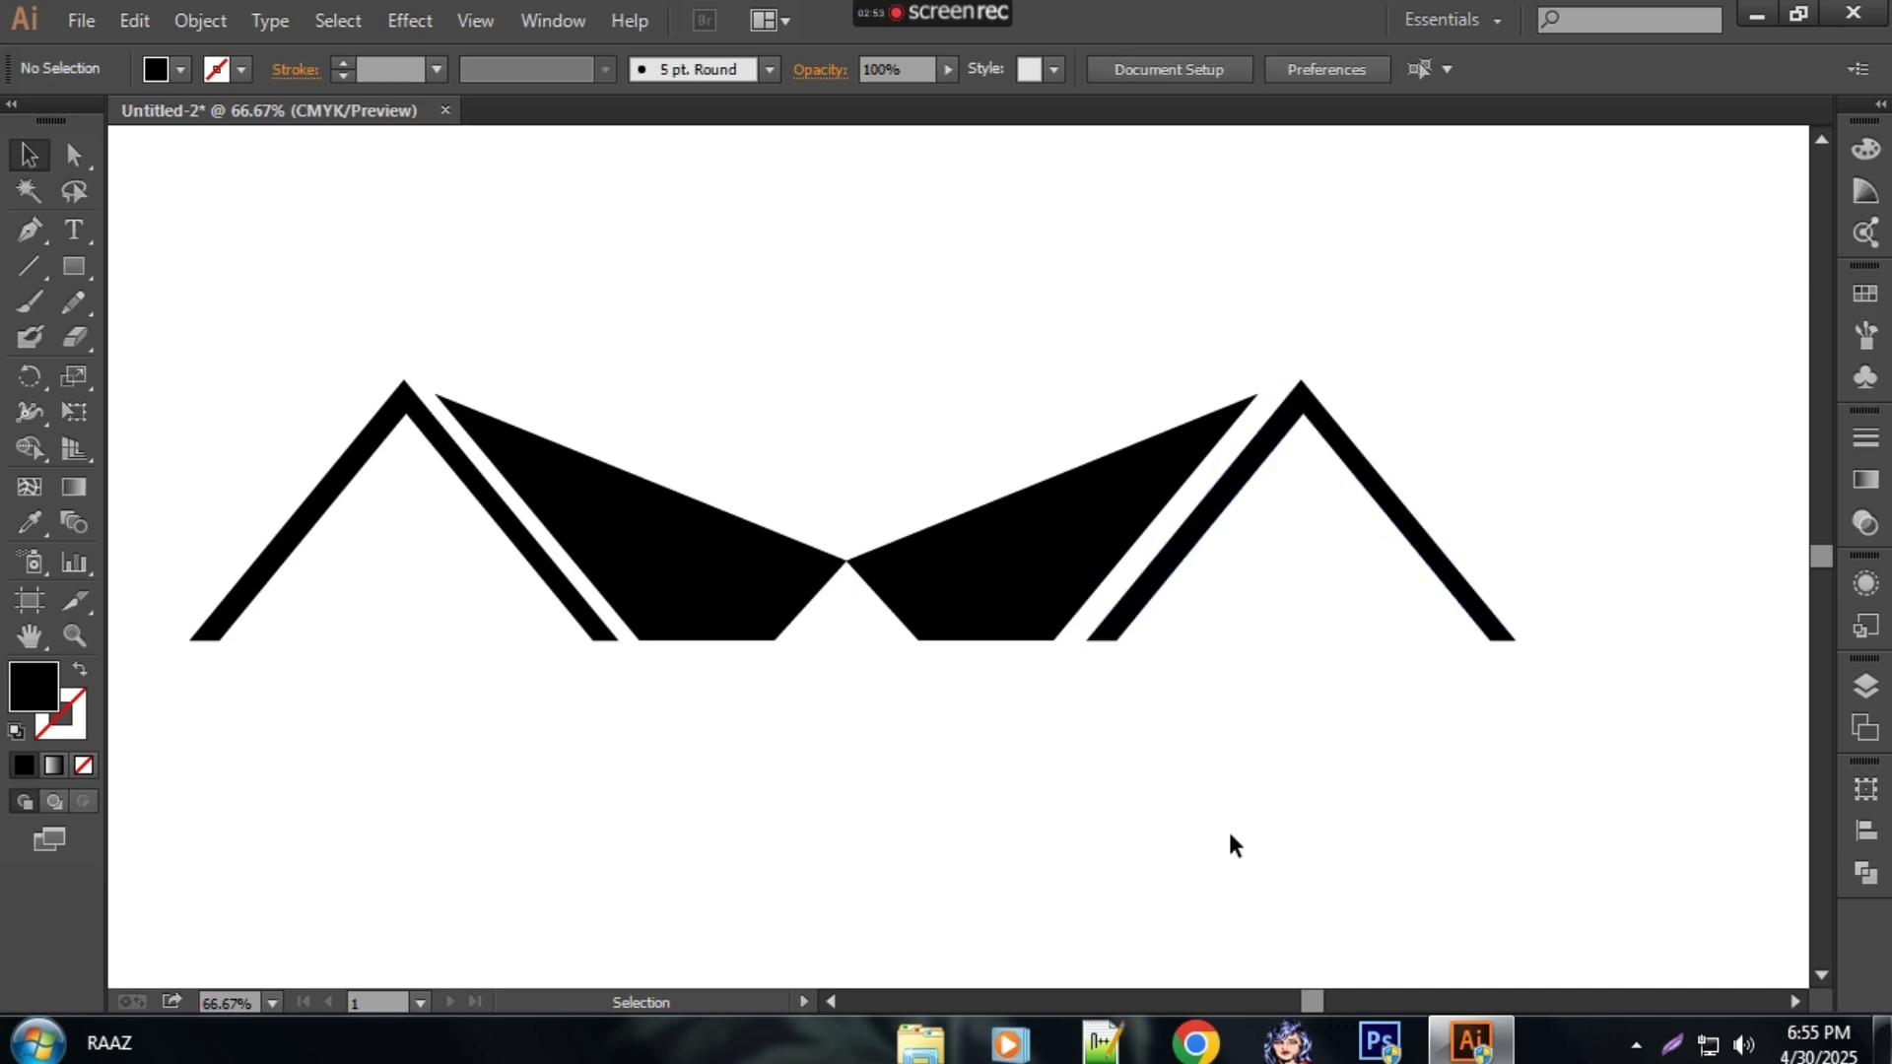
{"action": "left_click", "coordinate": [1166, 581]}
{"action": "key", "text": "shift+Left"}
{"action": "key", "text": "shift+Left"}
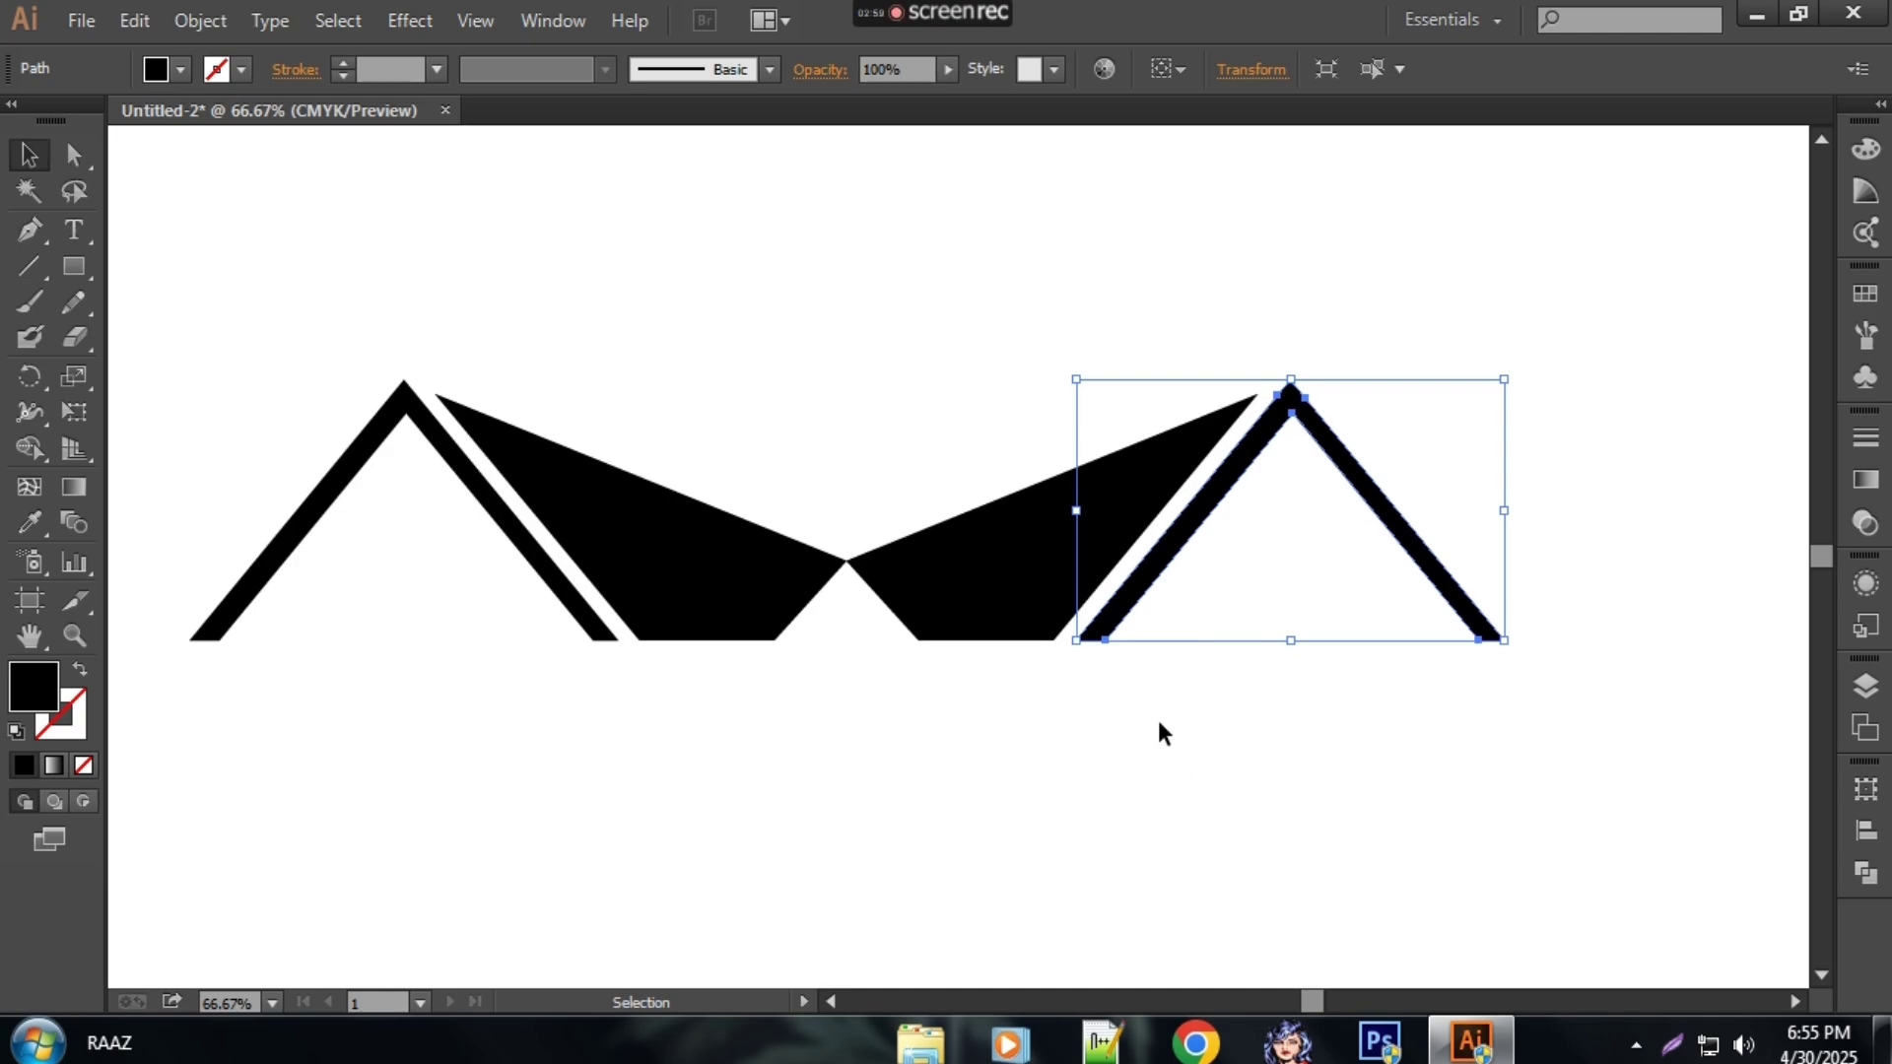
{"action": "left_click", "coordinate": [1148, 748]}
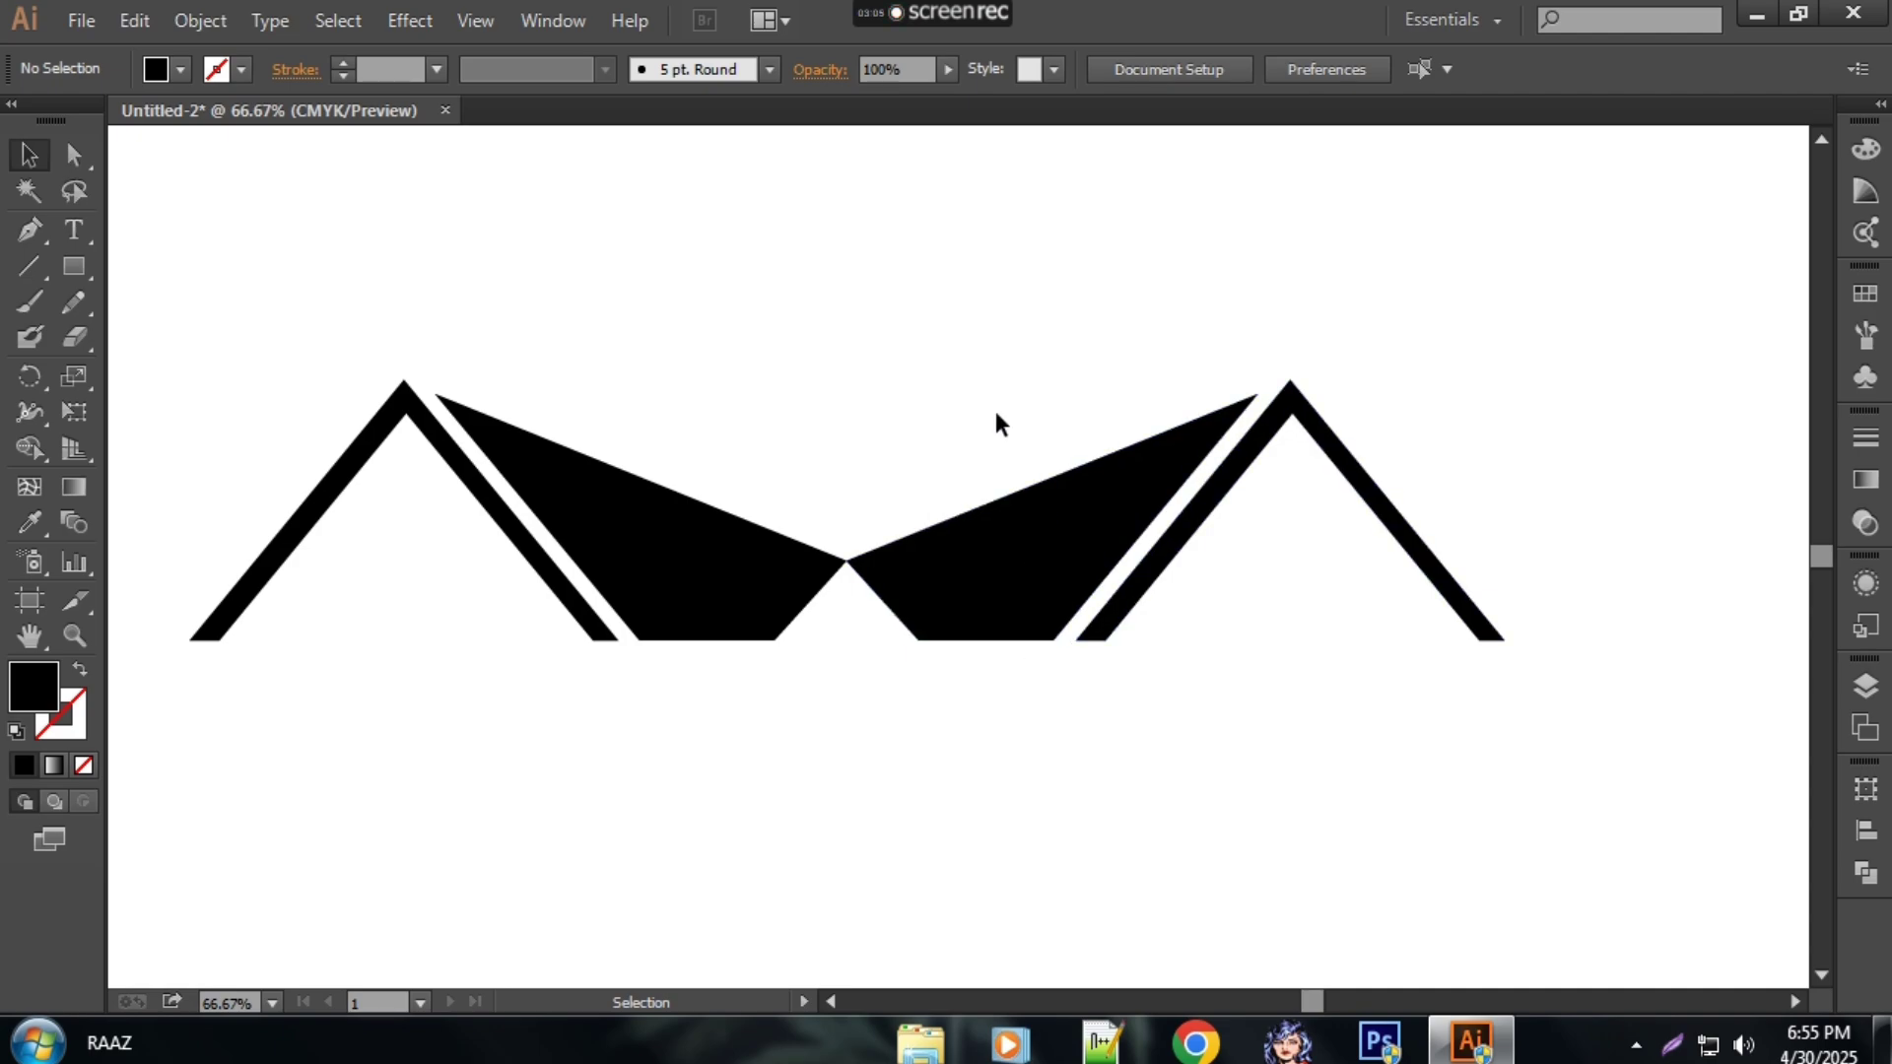
Step: Duplicate the right angular shape with its chevron, scale the copy down proportionally, and place it above the centre of the design
{"action": "left_click_drag", "start_coordinate": [996, 423], "coordinate": [1468, 659]}
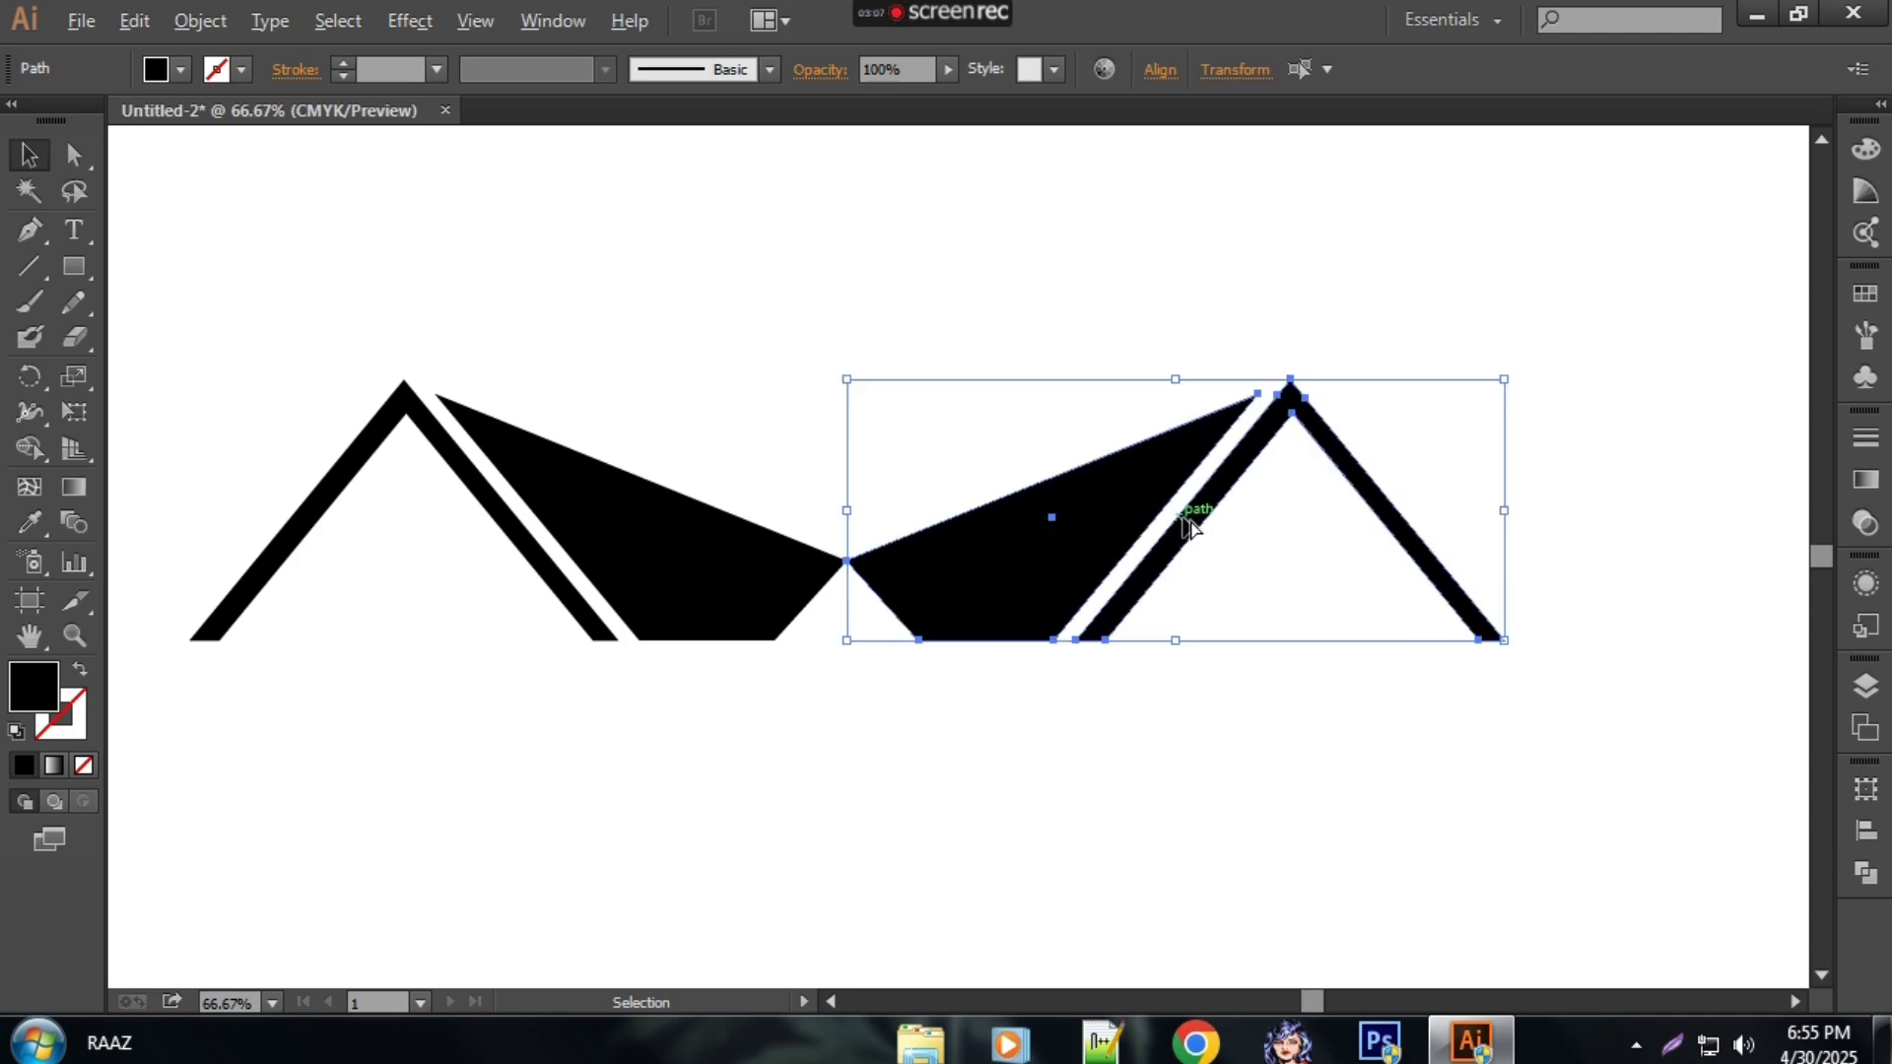
{"action": "left_click_drag", "start_coordinate": [1180, 515], "coordinate": [878, 353]}
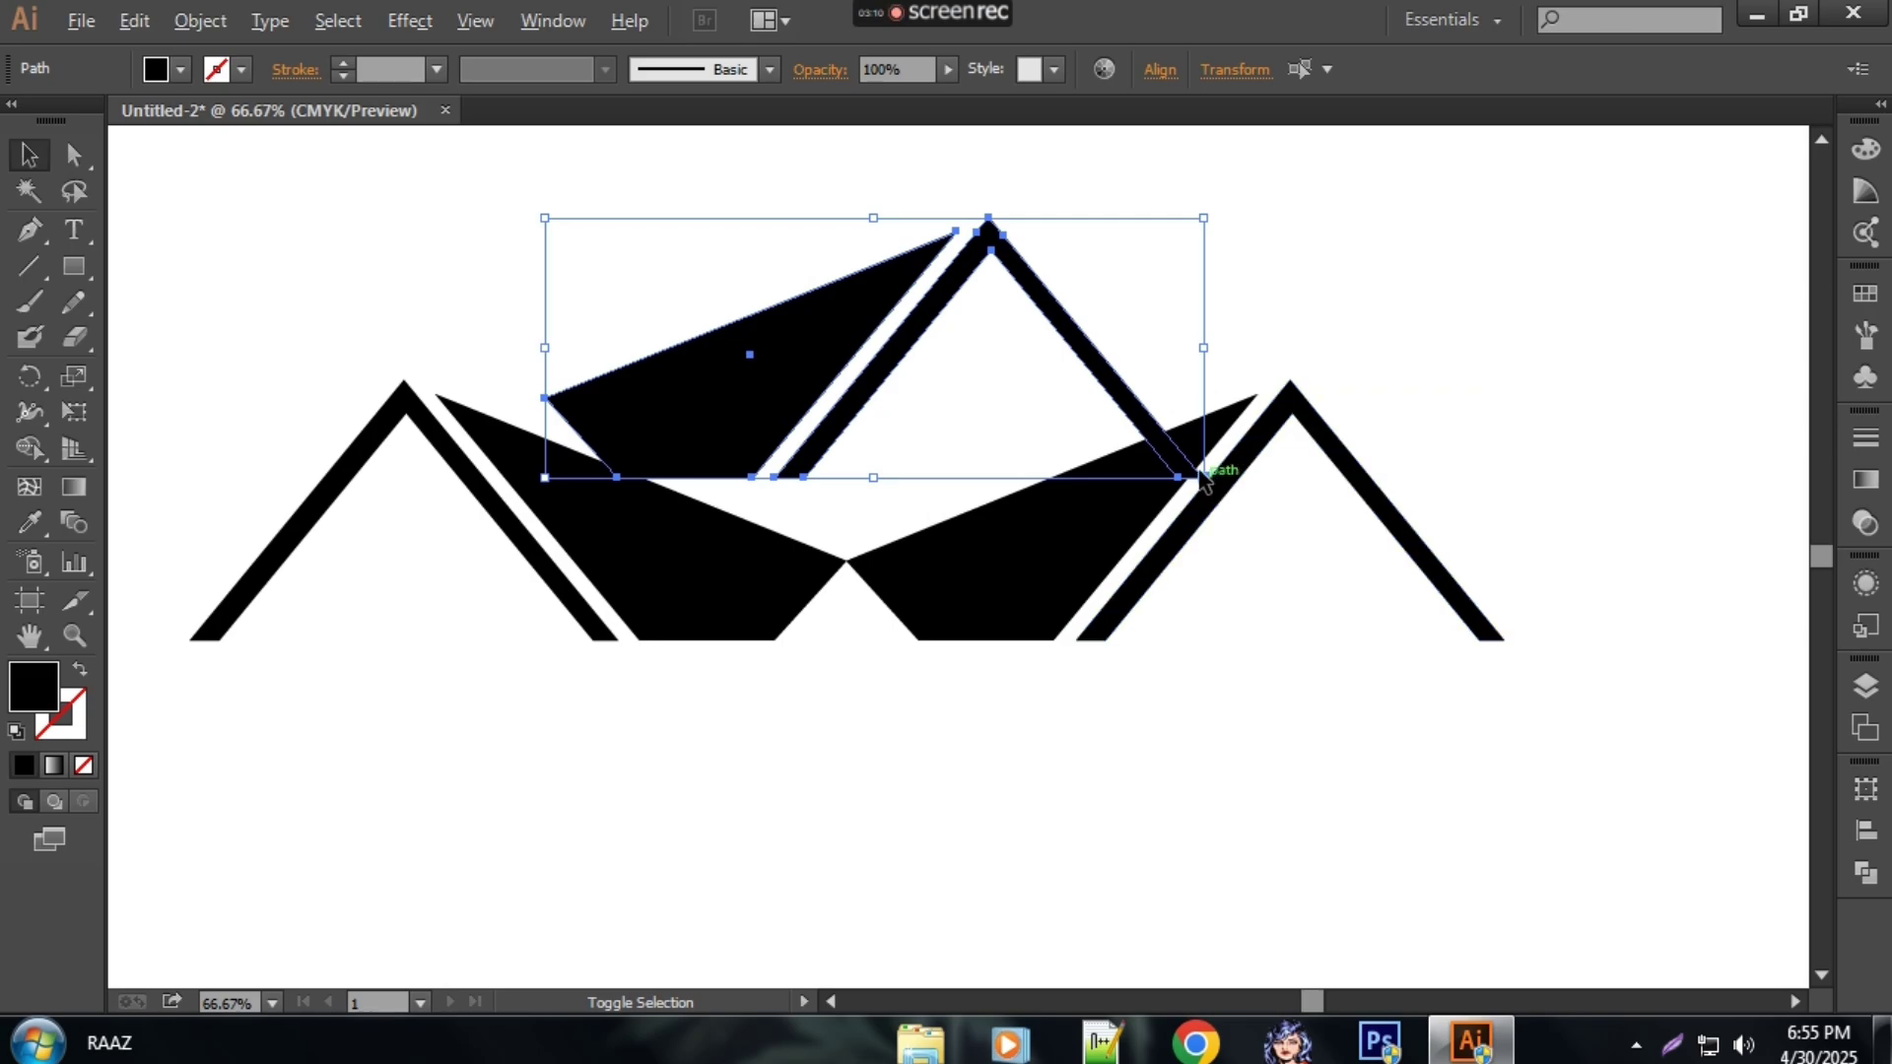
{"action": "left_click_drag", "start_coordinate": [1202, 477], "coordinate": [1133, 430]}
{"action": "left_click_drag", "start_coordinate": [828, 366], "coordinate": [762, 452]}
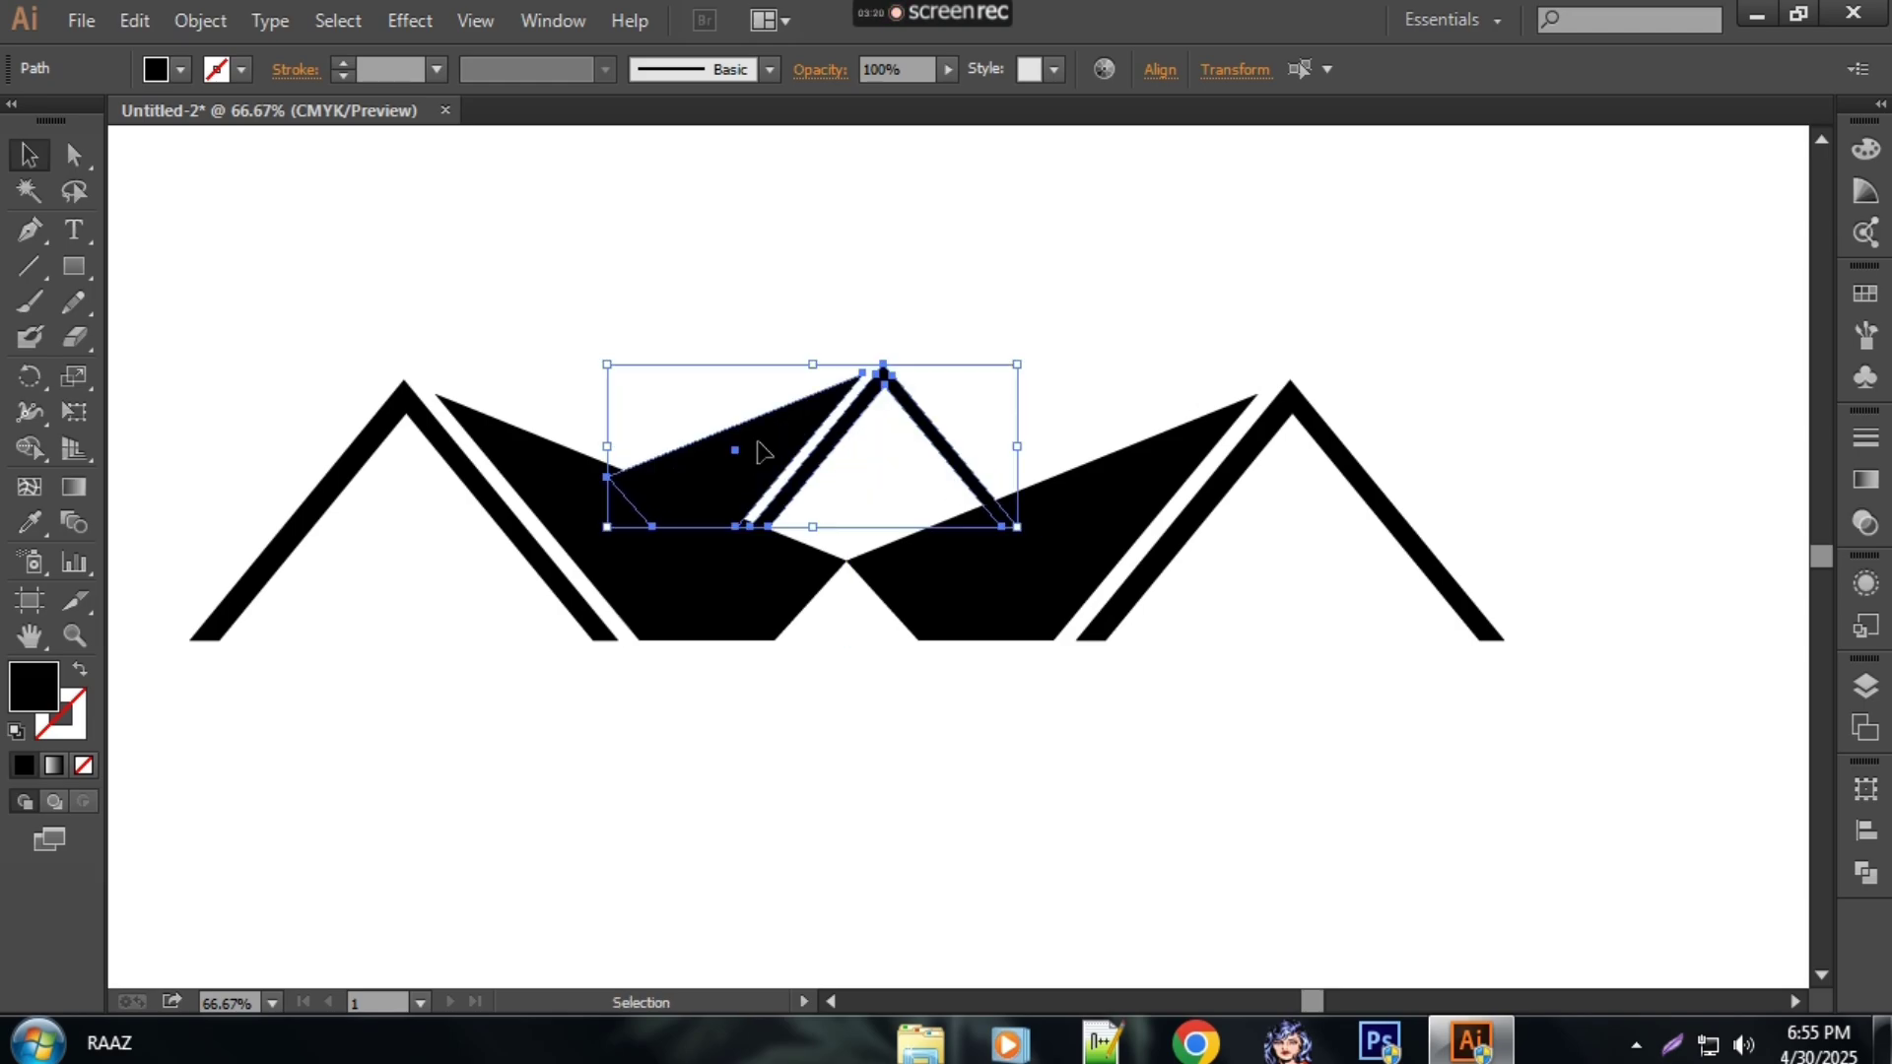
{"action": "left_click", "coordinate": [816, 807]}
Step: Reshape the right angular shape's inner corner points so its slanted edge runs parallel to the left shape with a narrow gap
{"action": "left_click", "coordinate": [941, 590]}
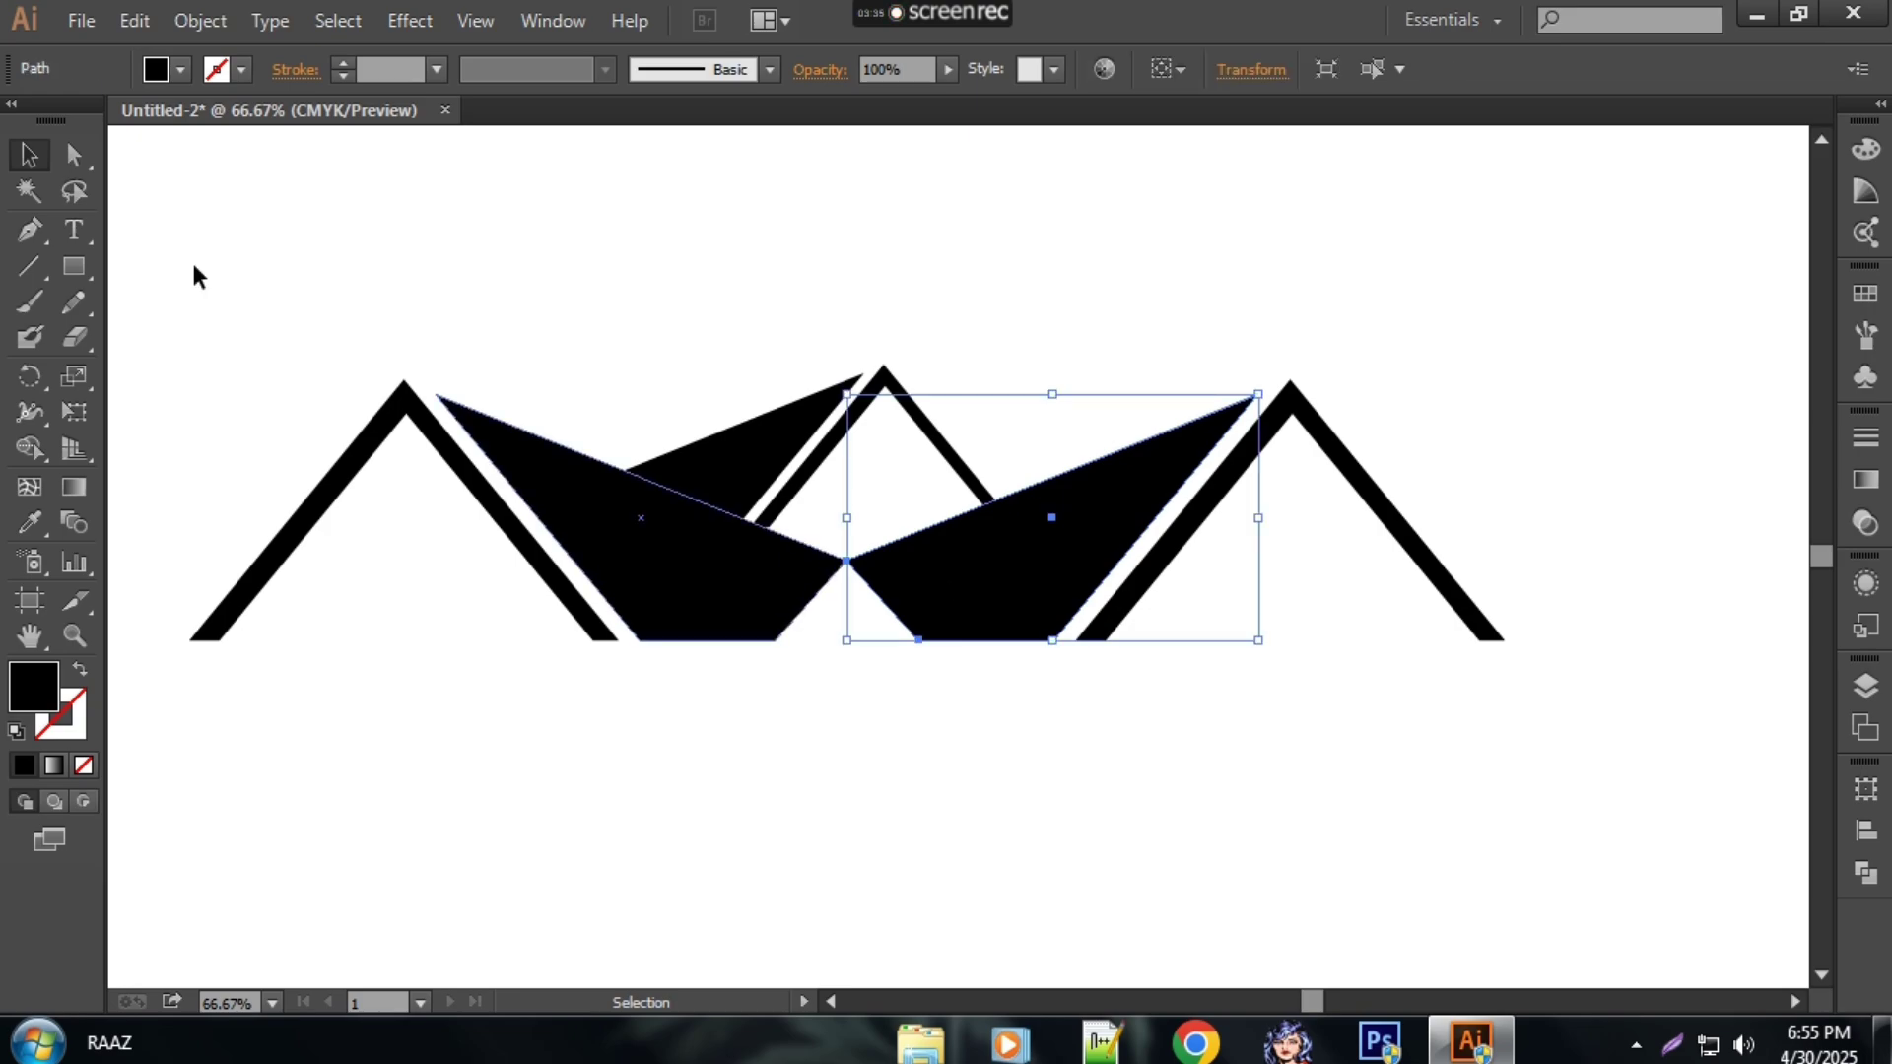
{"action": "left_click", "coordinate": [74, 154]}
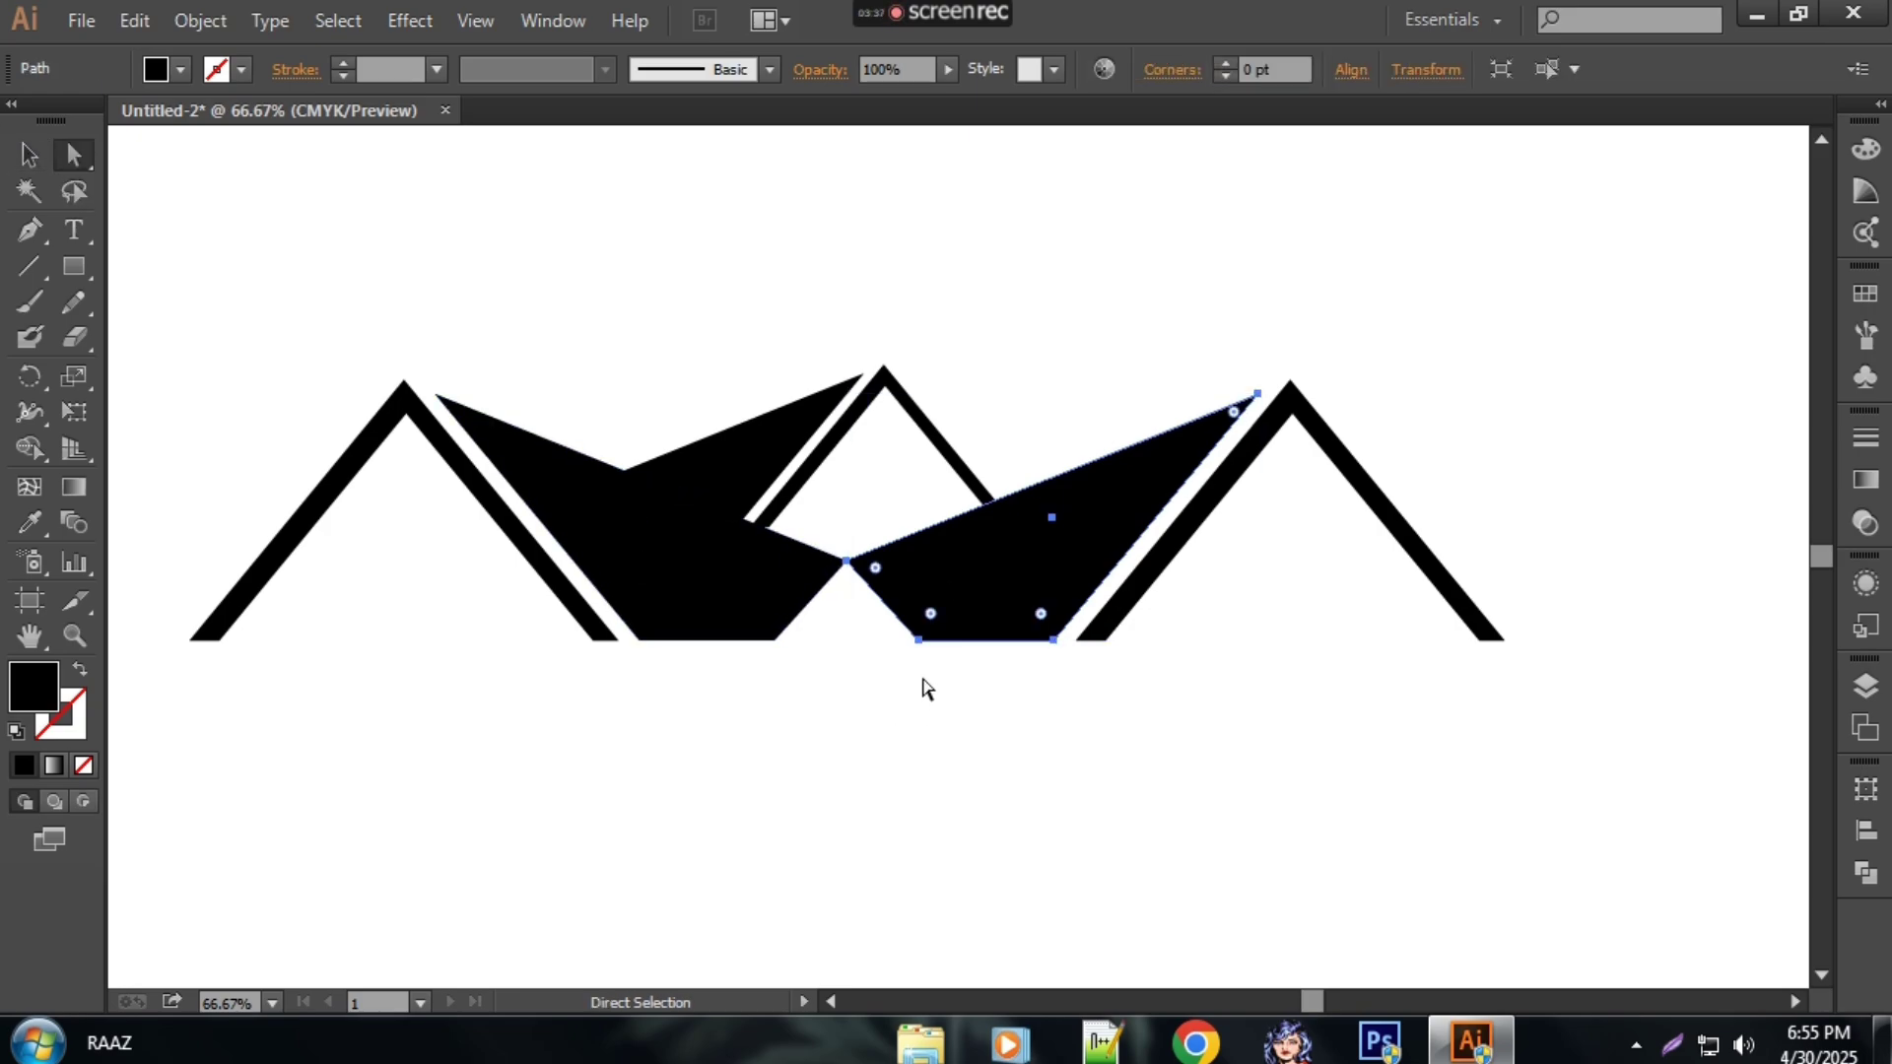
{"action": "left_click", "coordinate": [917, 641]}
{"action": "left_click_drag", "start_coordinate": [917, 642], "coordinate": [794, 640]}
{"action": "left_click_drag", "start_coordinate": [847, 564], "coordinate": [865, 559]}
{"action": "left_click", "coordinate": [867, 737]}
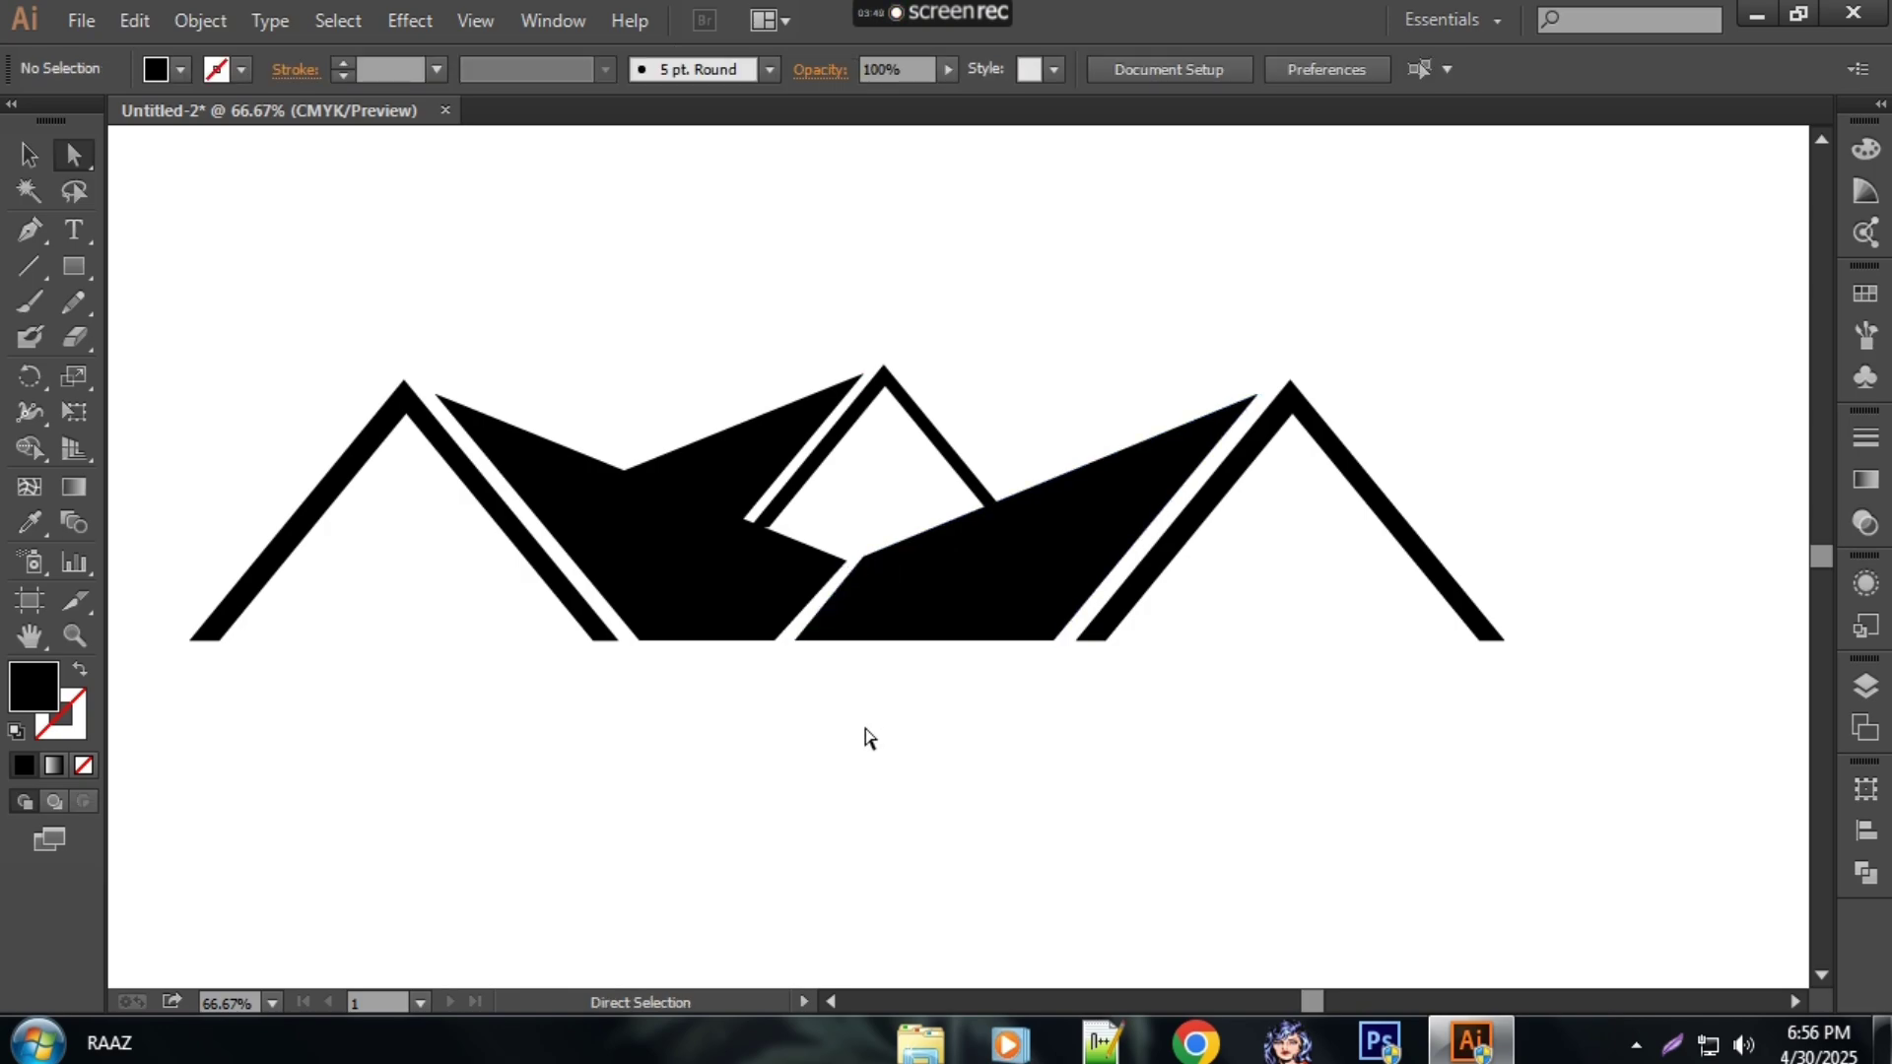
Step: Select the two large angular shapes and offset their paths by 10 pt with miter joins
{"action": "left_click", "coordinate": [29, 155]}
{"action": "left_click_drag", "start_coordinate": [825, 645], "coordinate": [849, 634]}
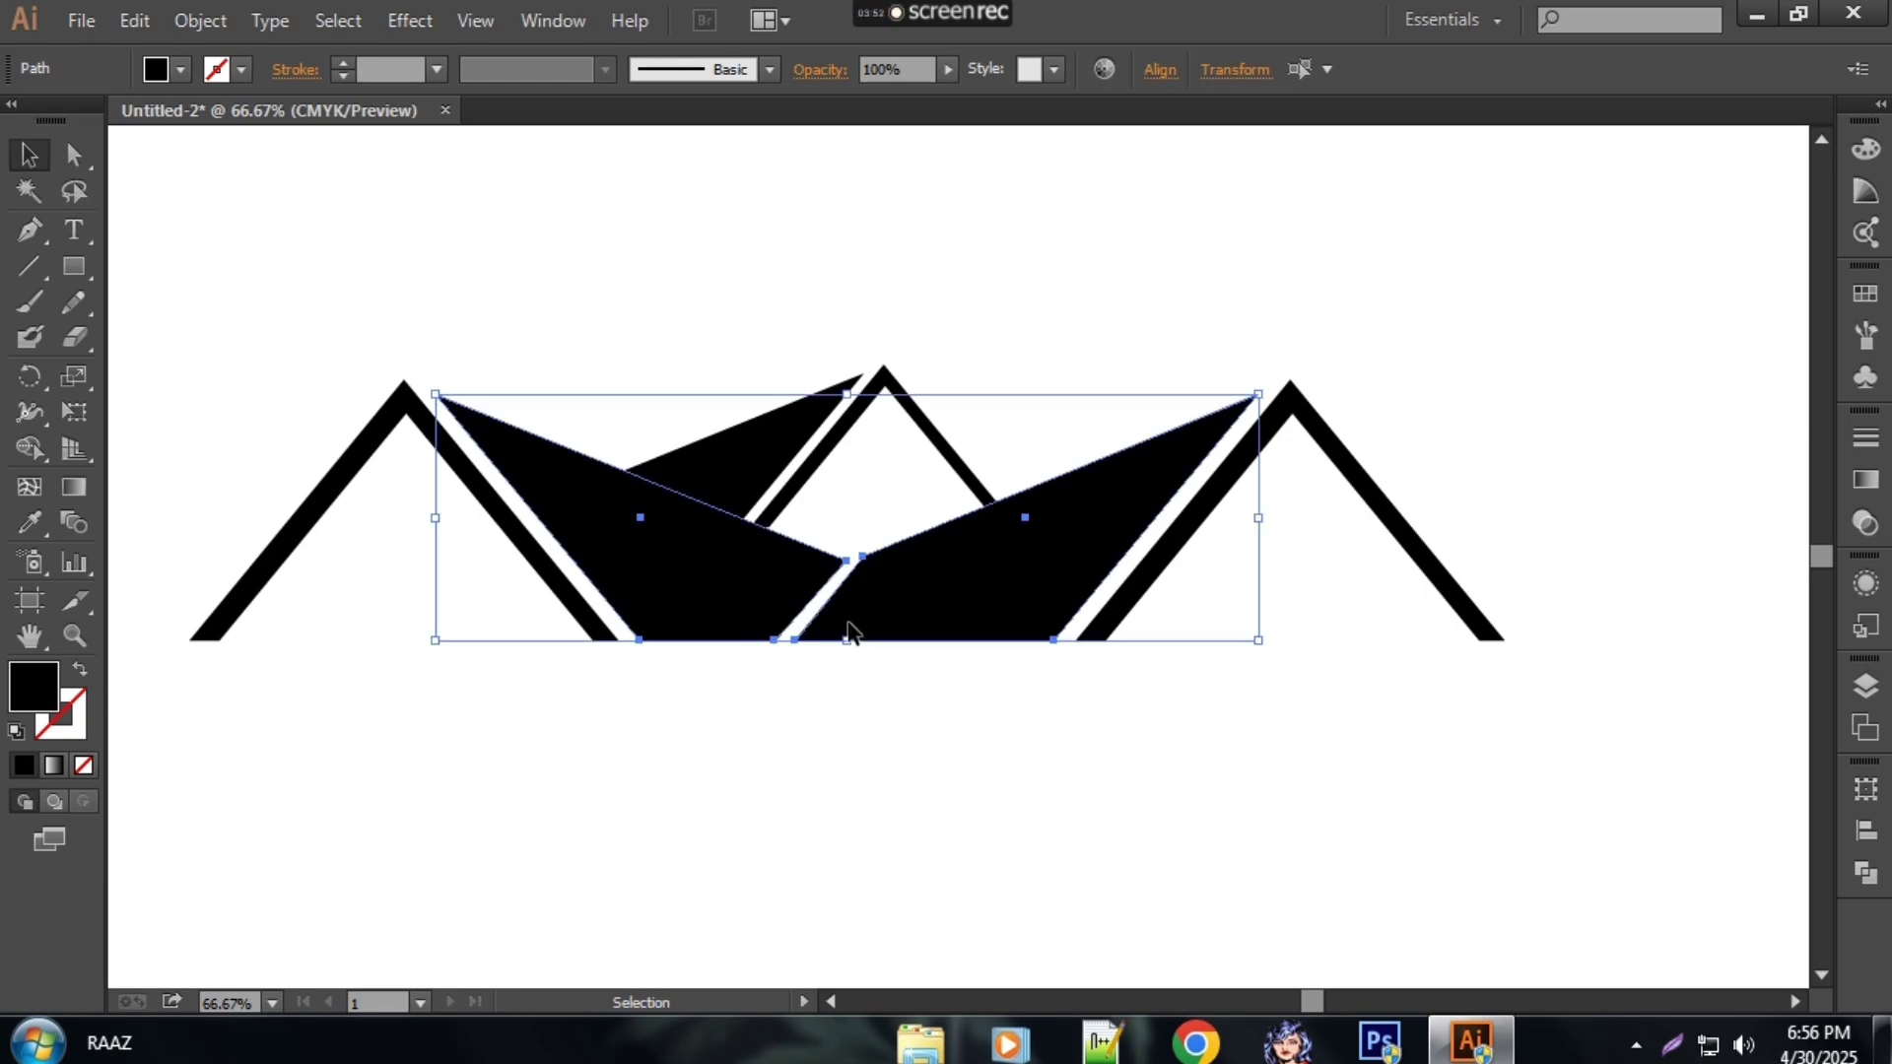
{"action": "left_click", "coordinate": [200, 24]}
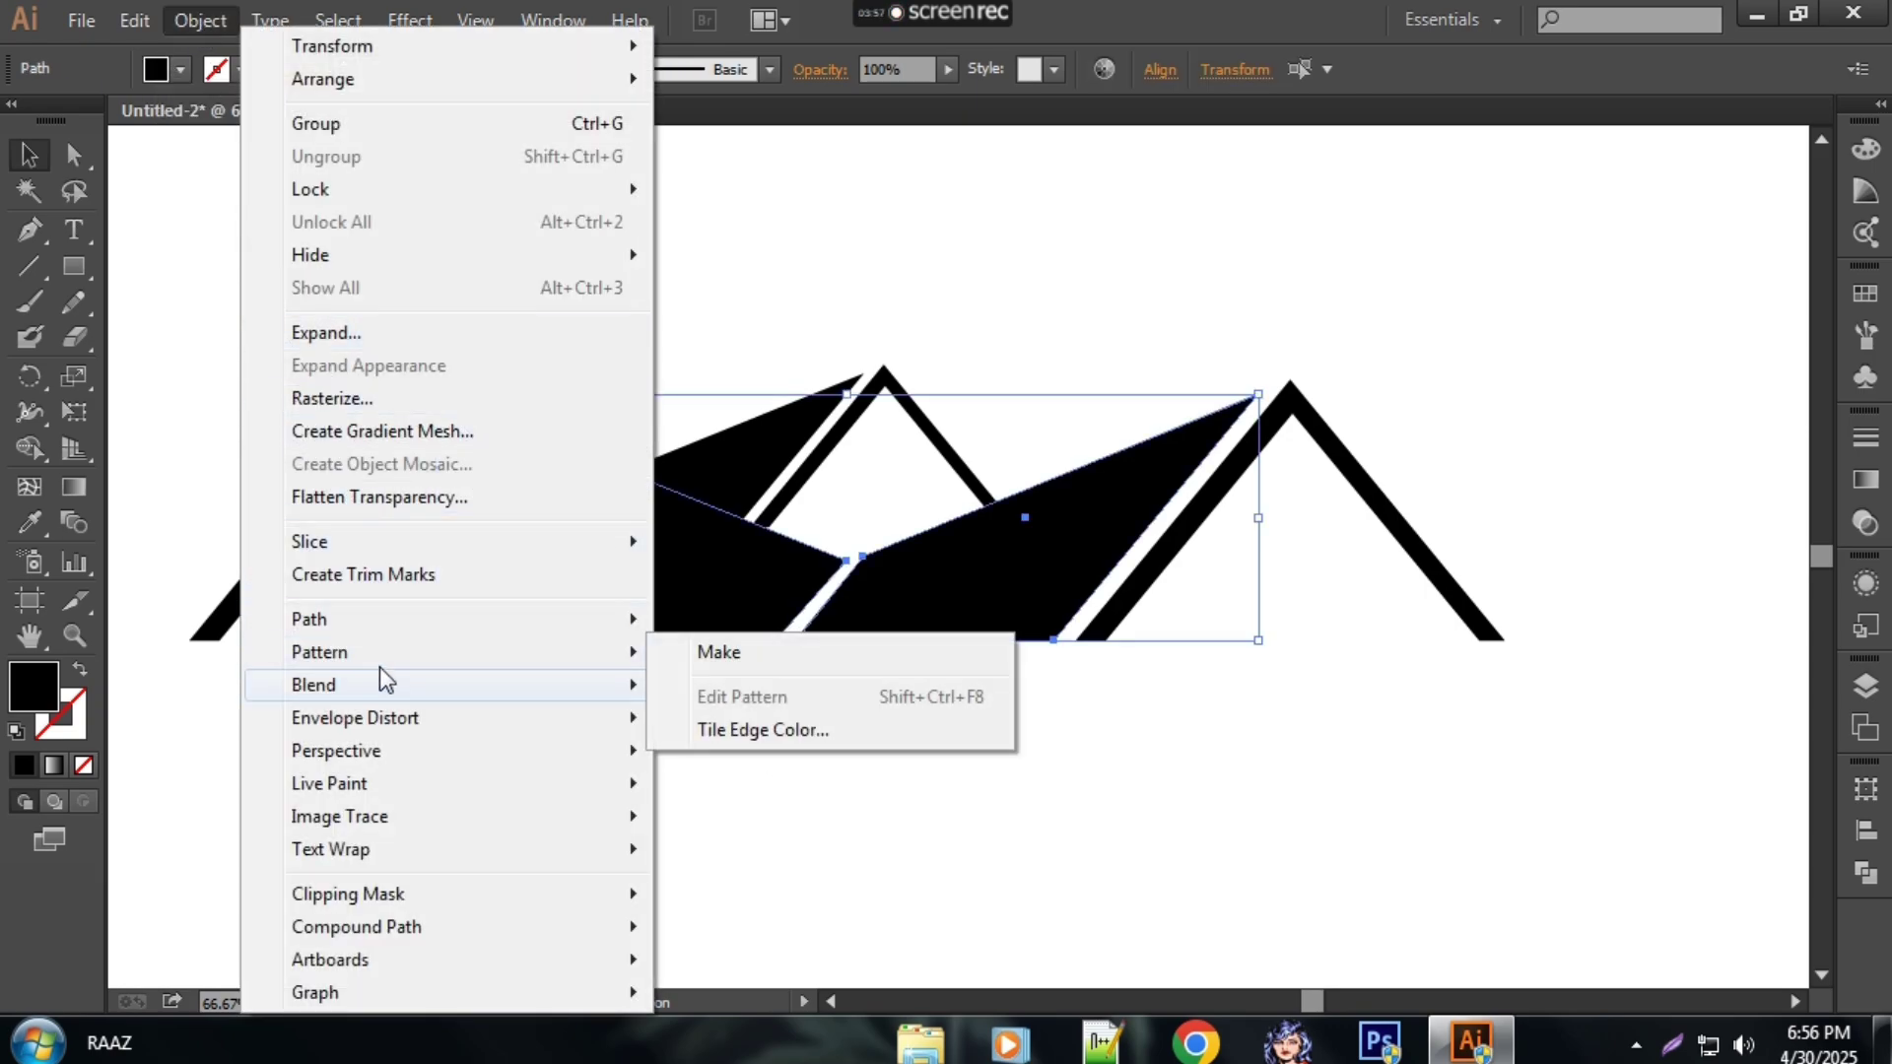
{"action": "mouse_move", "coordinate": [372, 619]}
{"action": "left_click", "coordinate": [709, 729]}
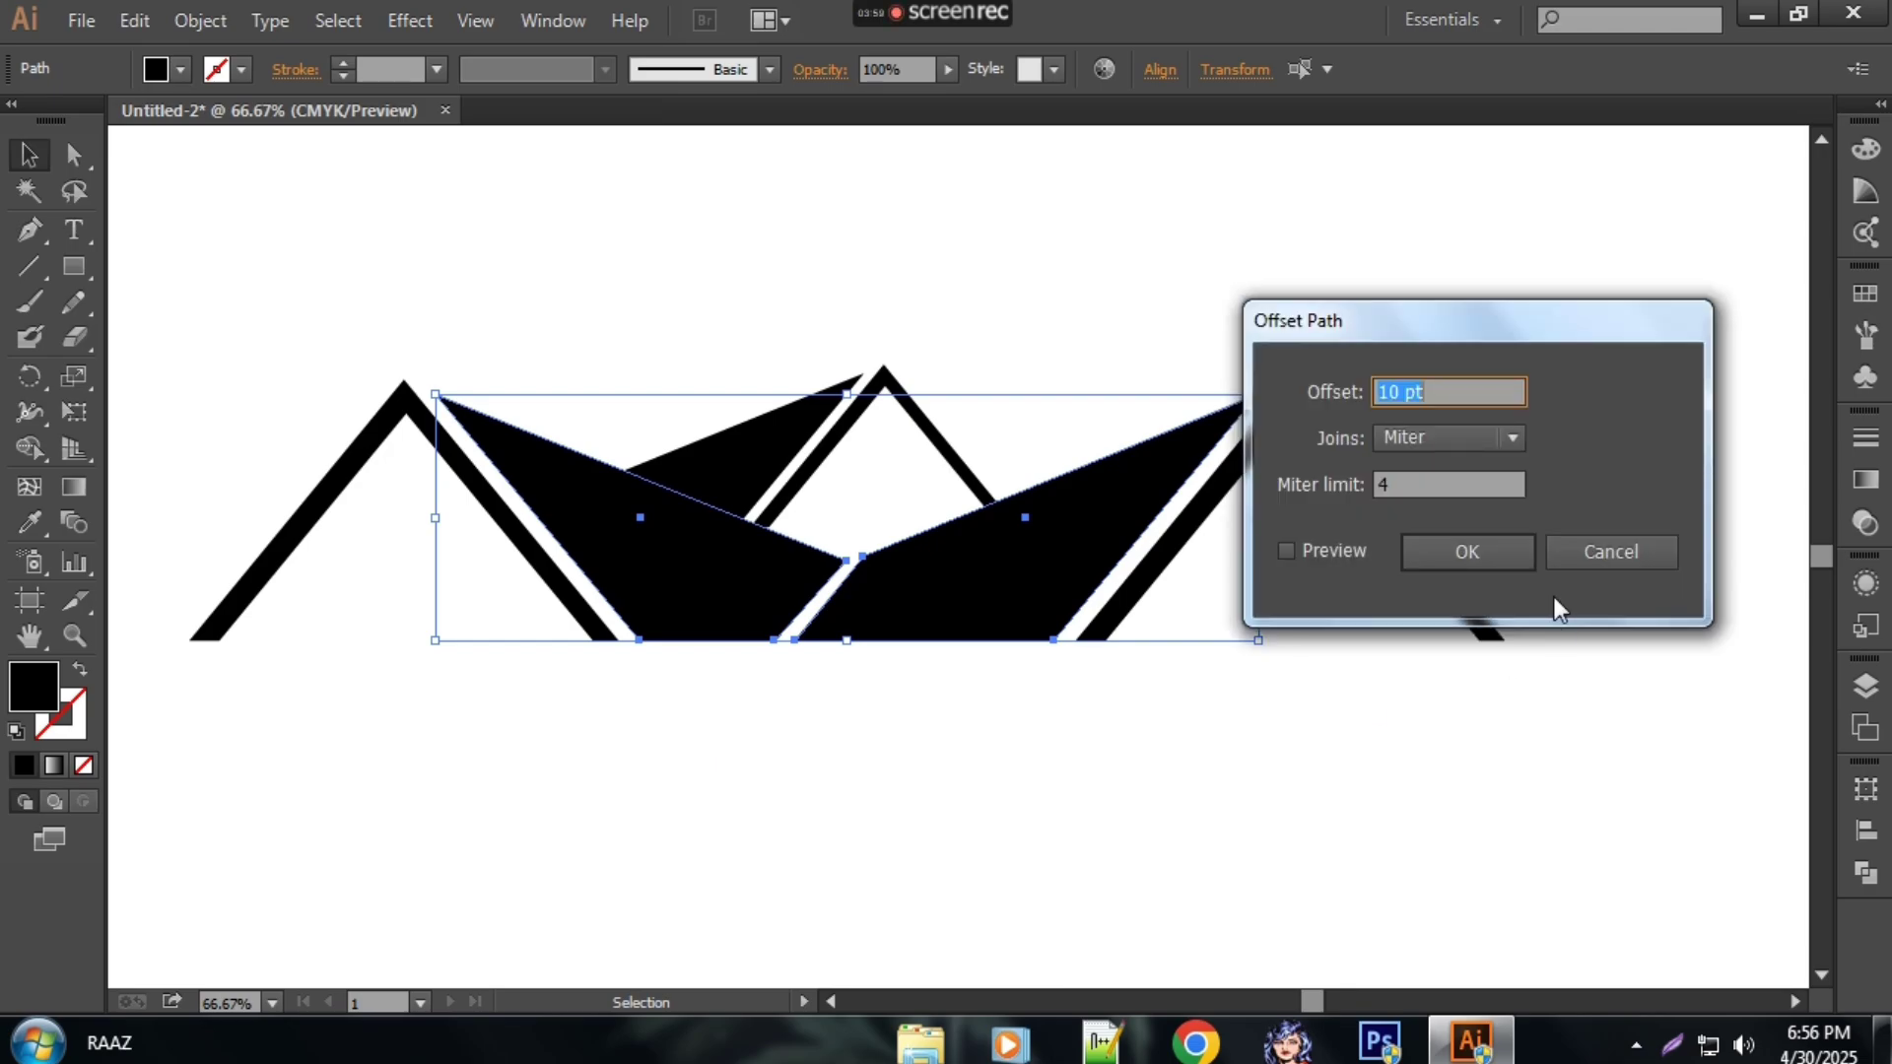
{"action": "left_click", "coordinate": [1287, 551]}
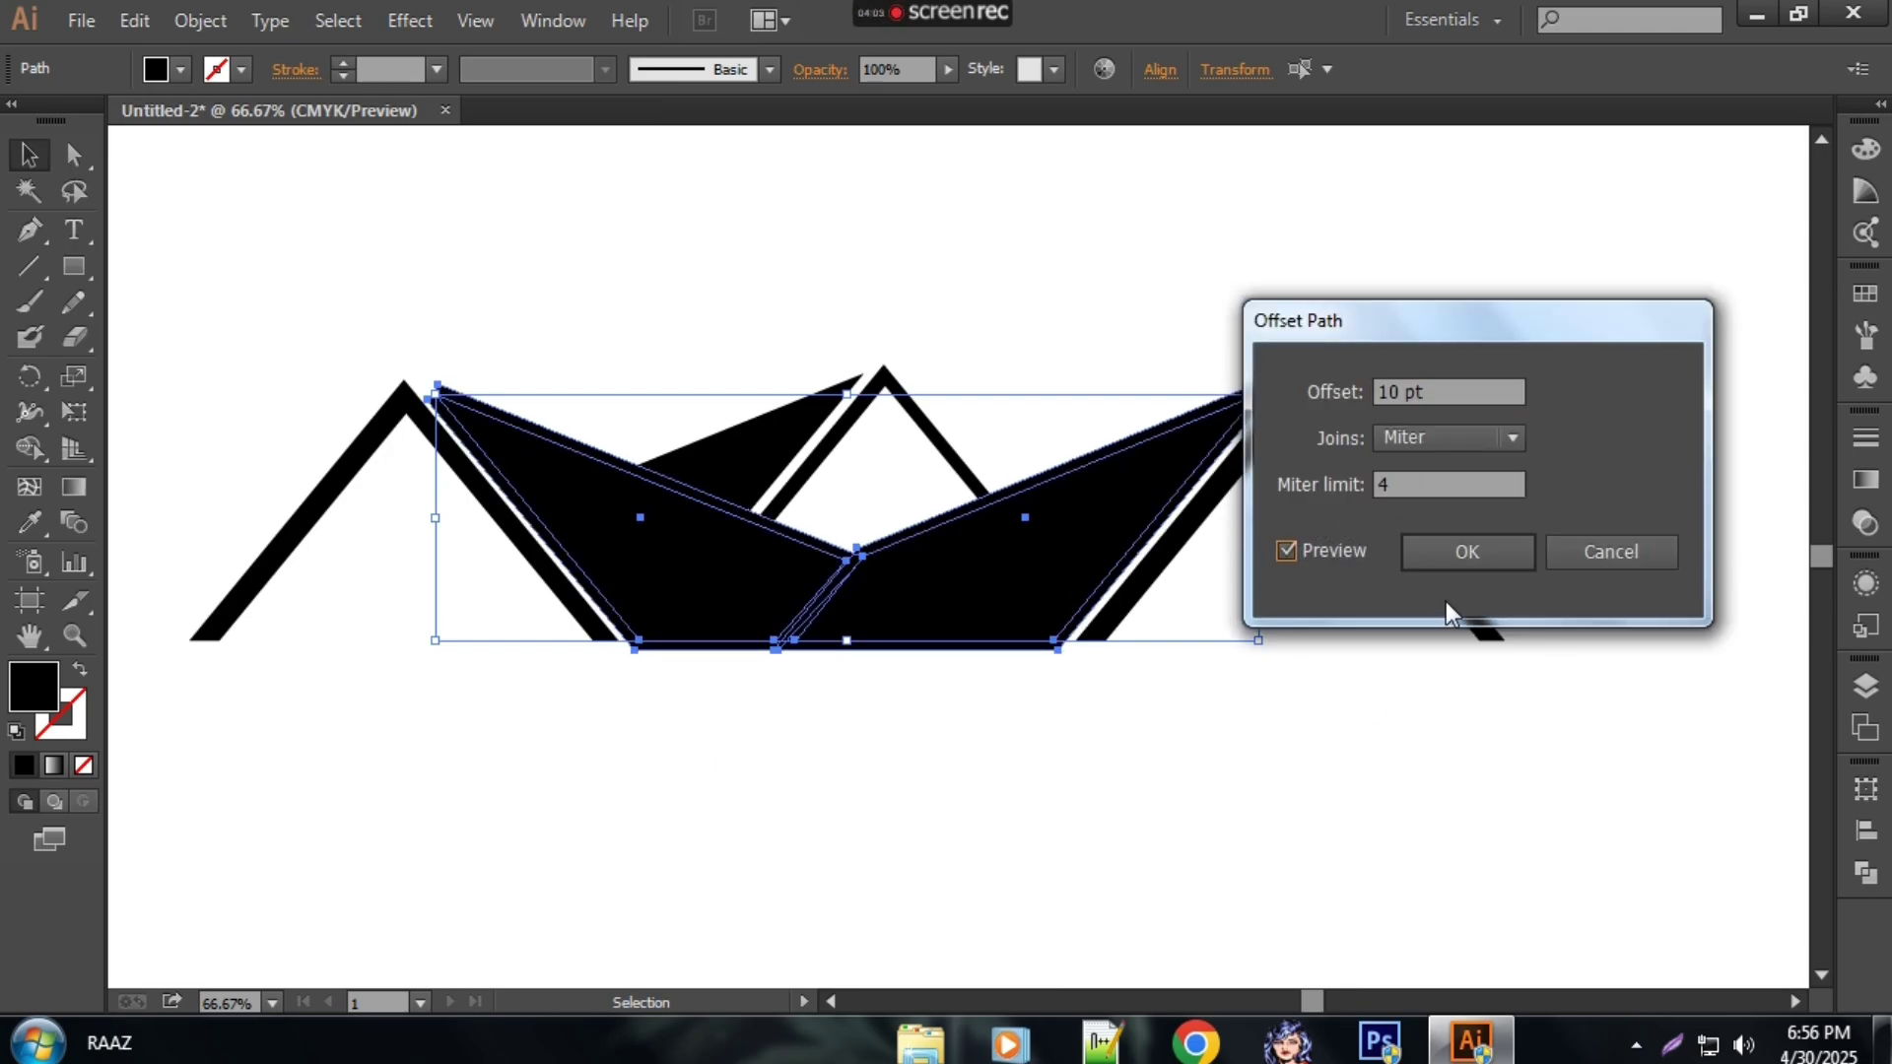
{"action": "left_click", "coordinate": [1444, 550]}
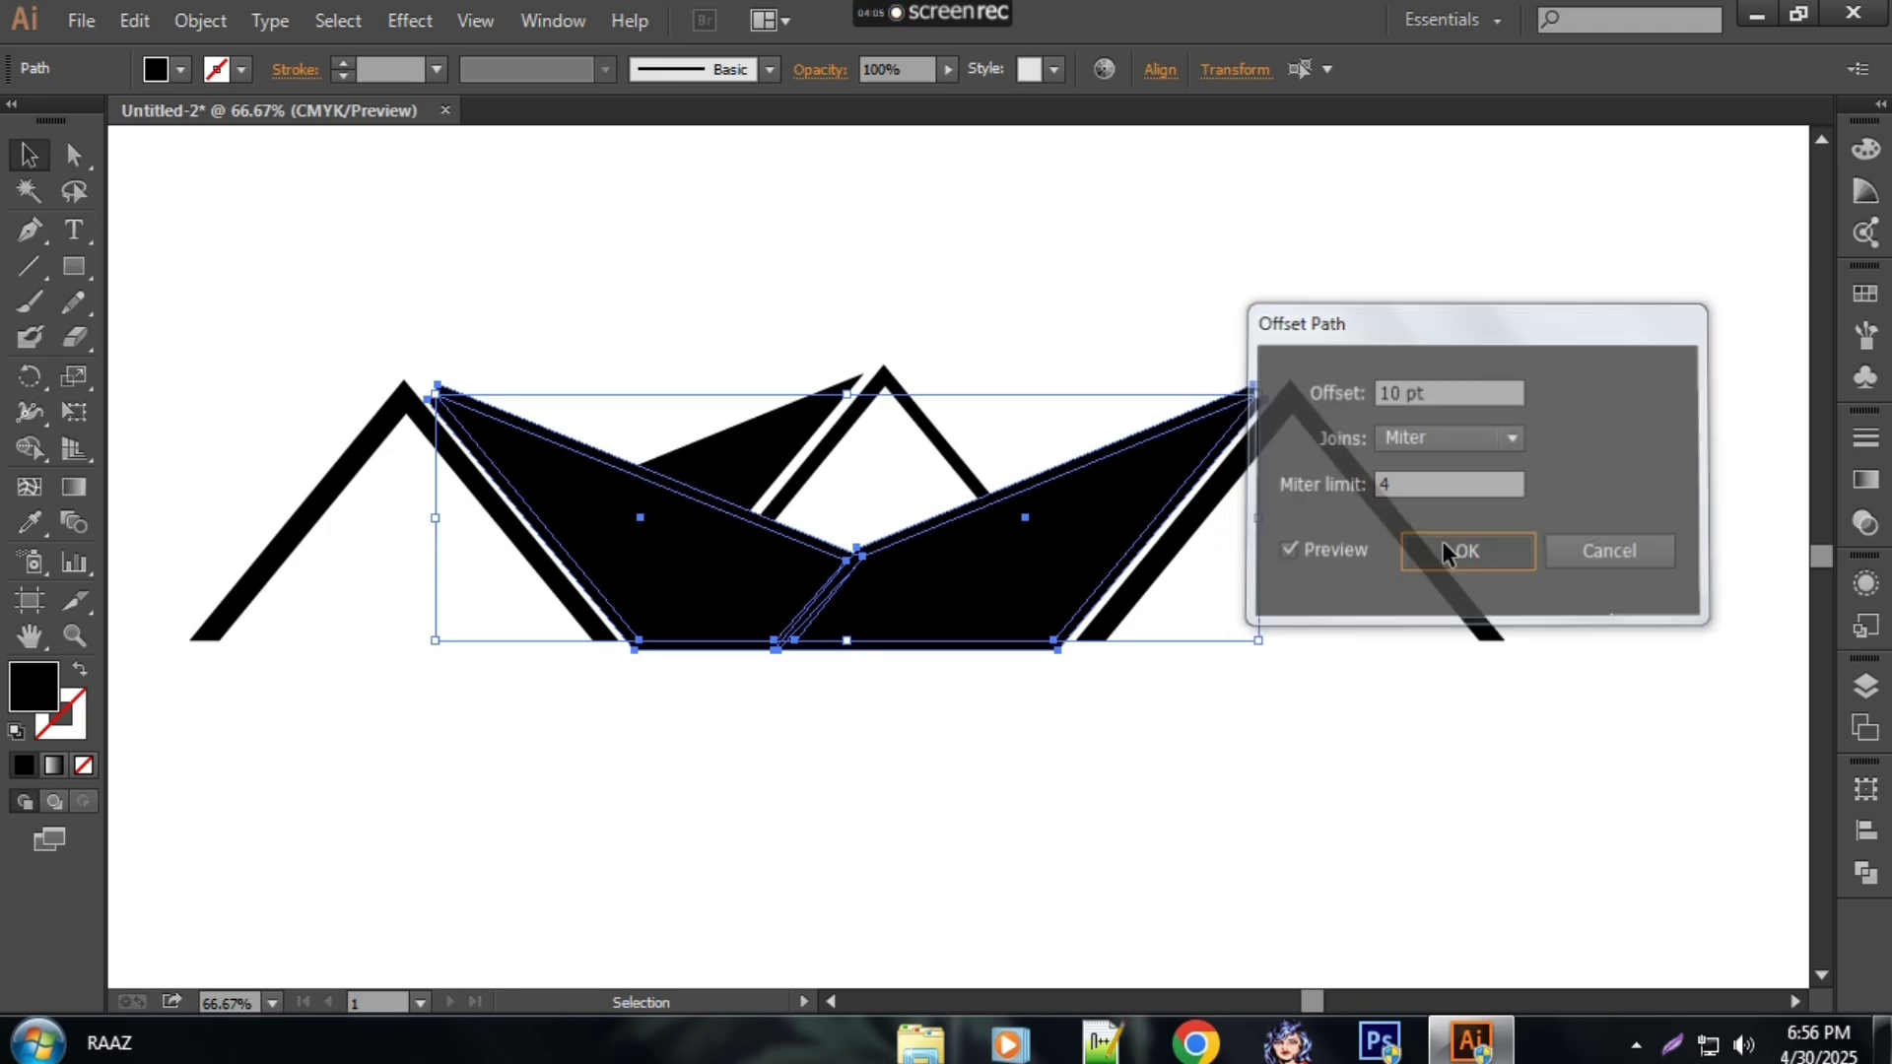
Step: Fill the offset outlines with CMYK Yellow
{"action": "left_click", "coordinate": [215, 71]}
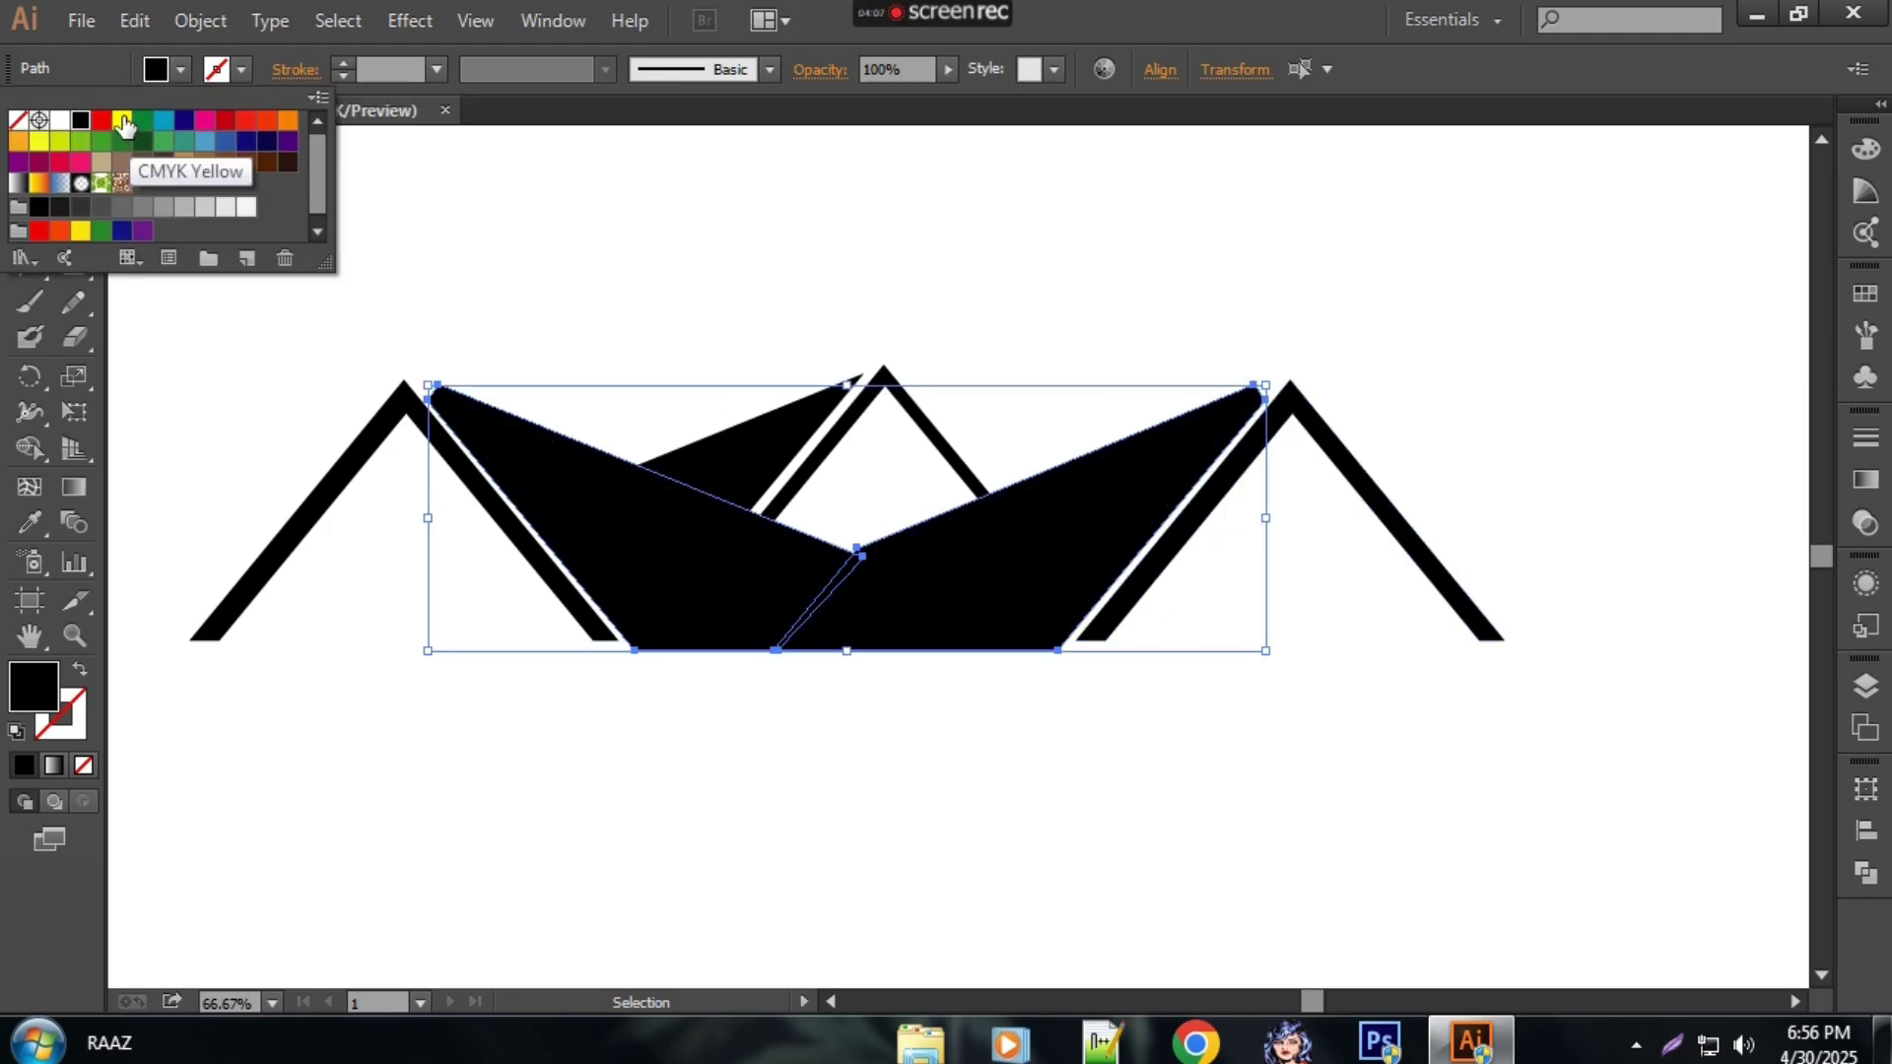
{"action": "left_click", "coordinate": [120, 122]}
{"action": "left_click", "coordinate": [246, 357]}
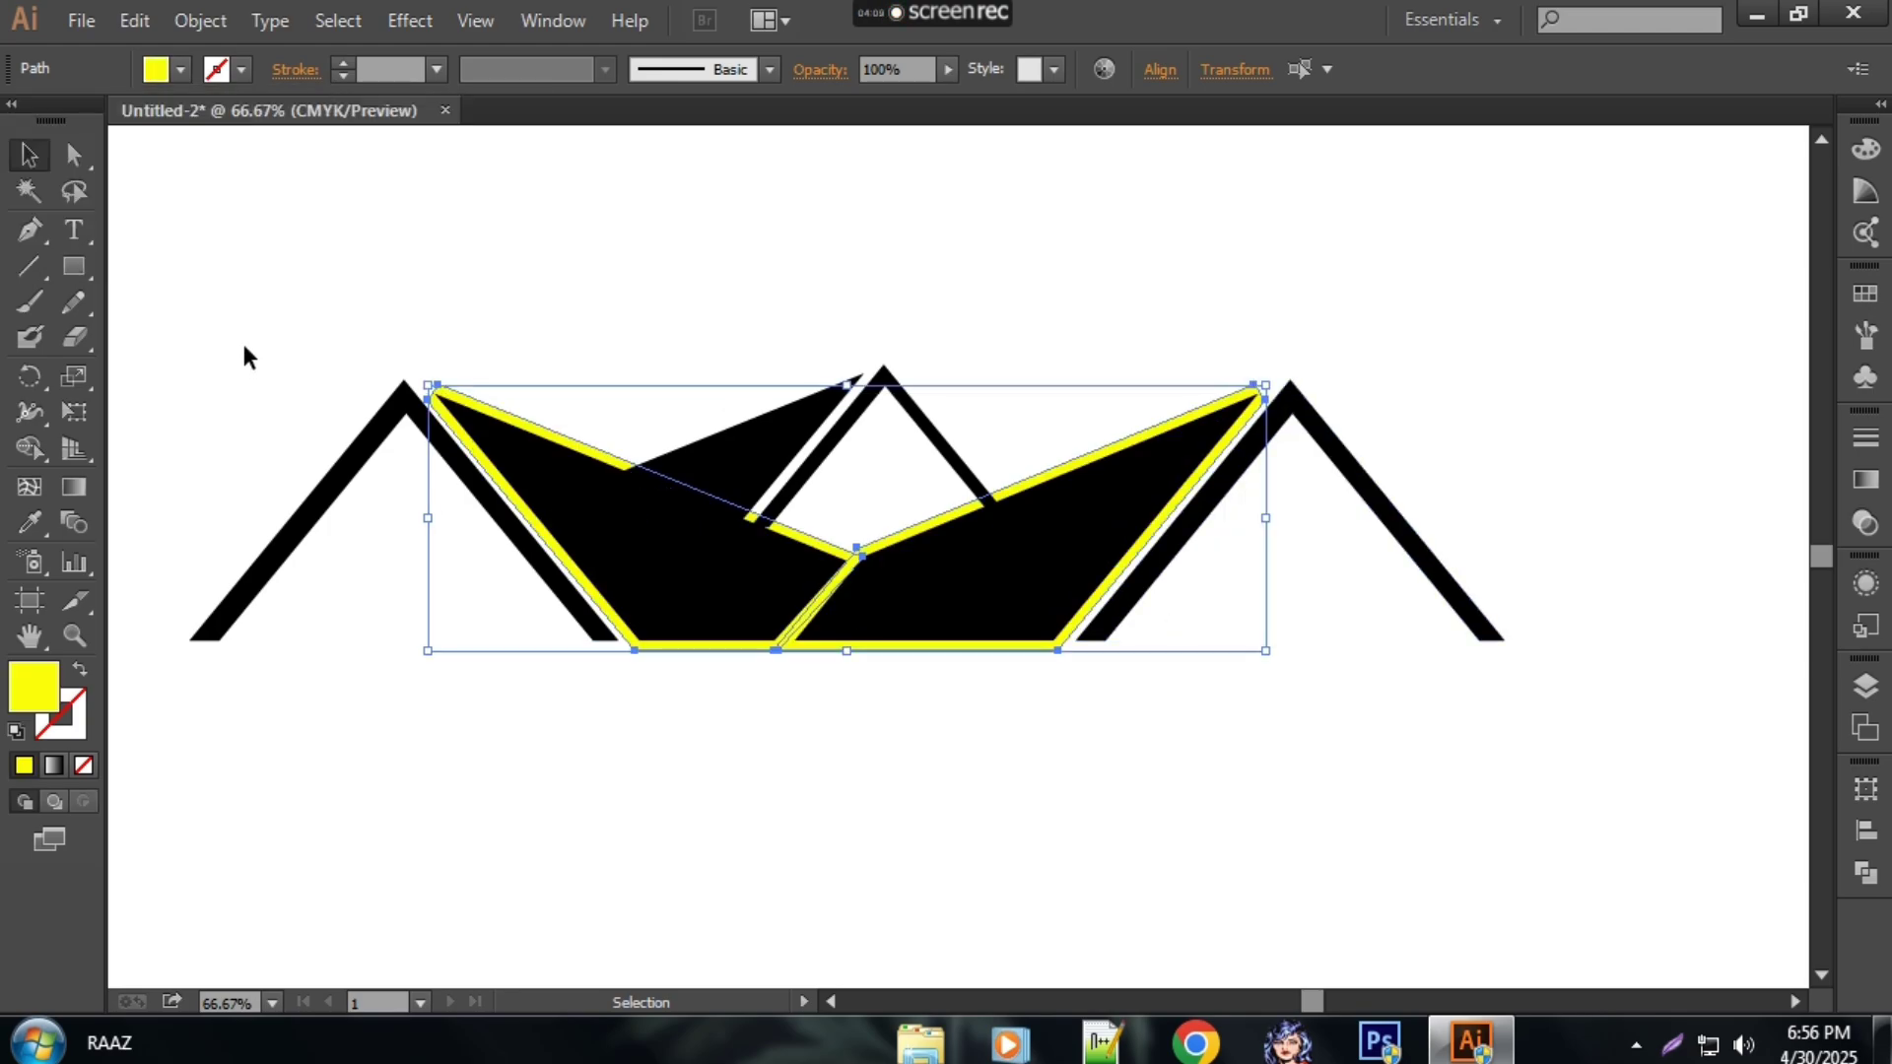
Step: Add the small central shapes to the selection and remove the yellow offset areas with the Shape Builder tool
{"action": "left_click", "coordinate": [29, 154]}
{"action": "left_click", "coordinate": [803, 469], "text": "shift"}
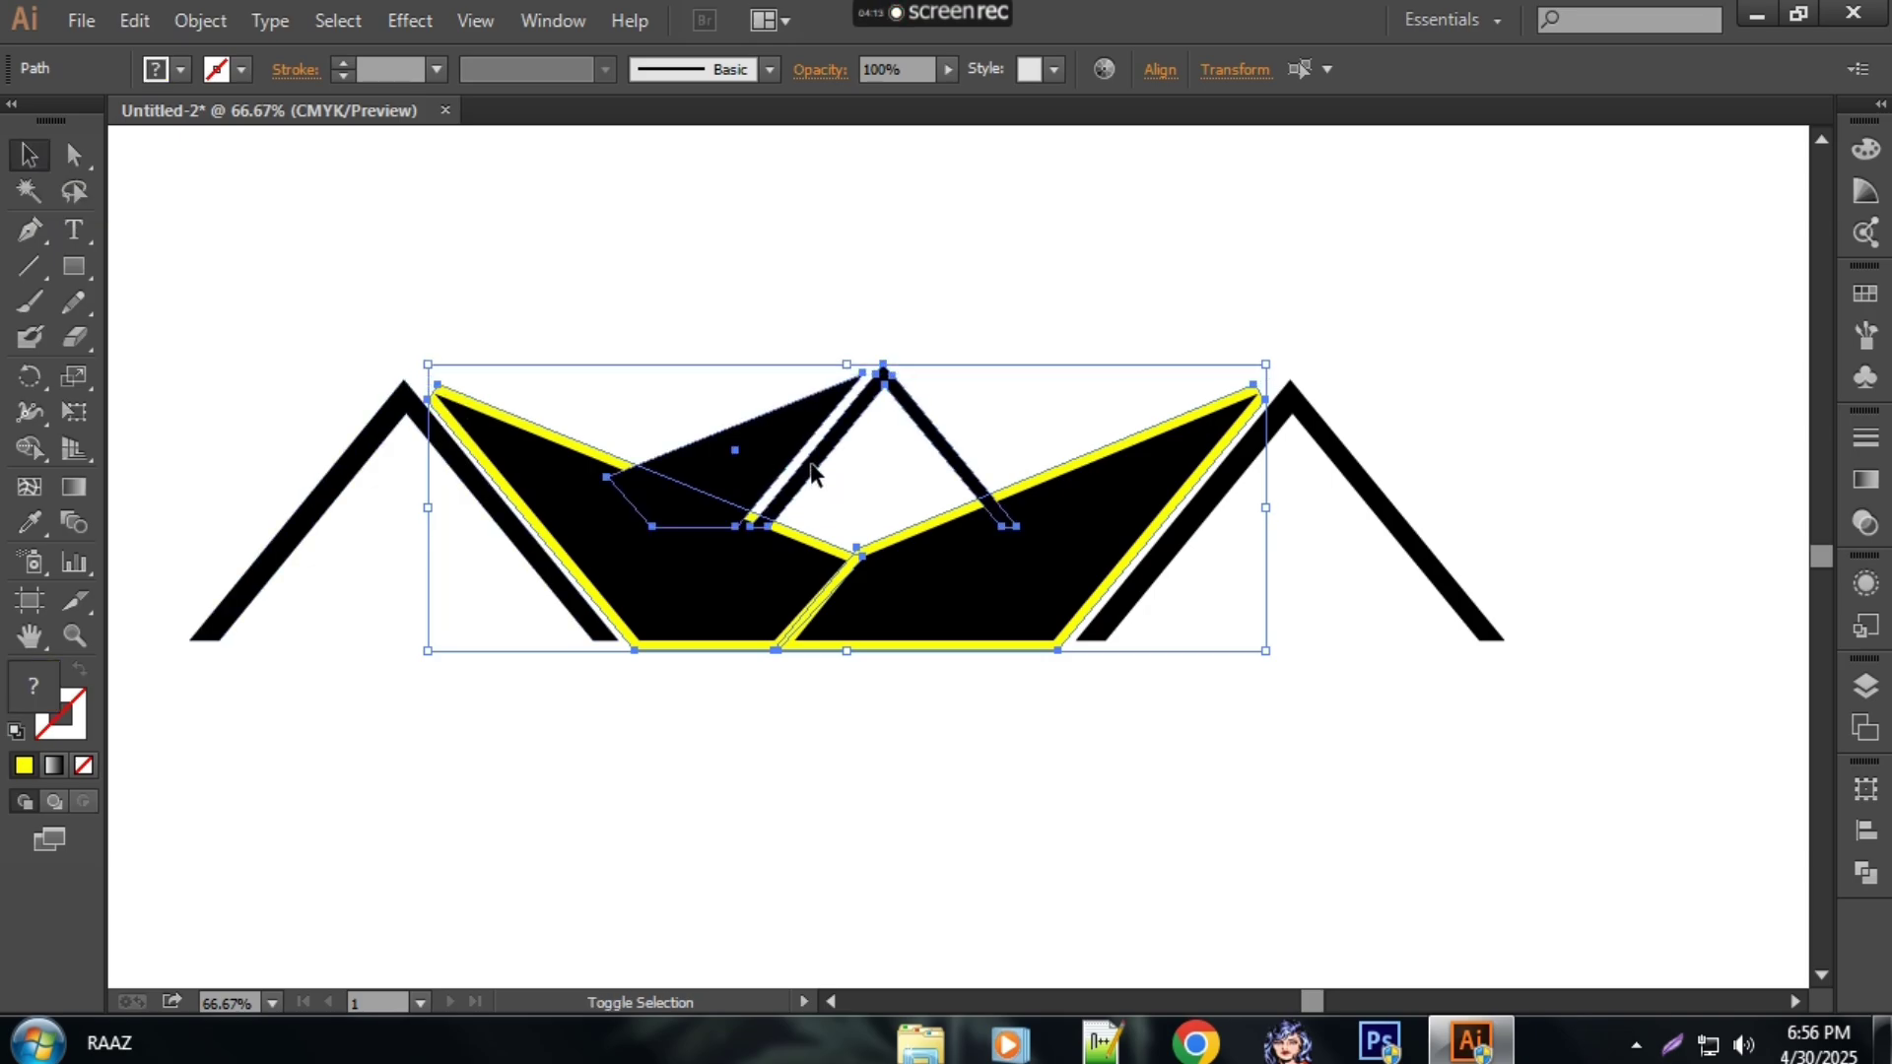
{"action": "left_click", "coordinate": [37, 459]}
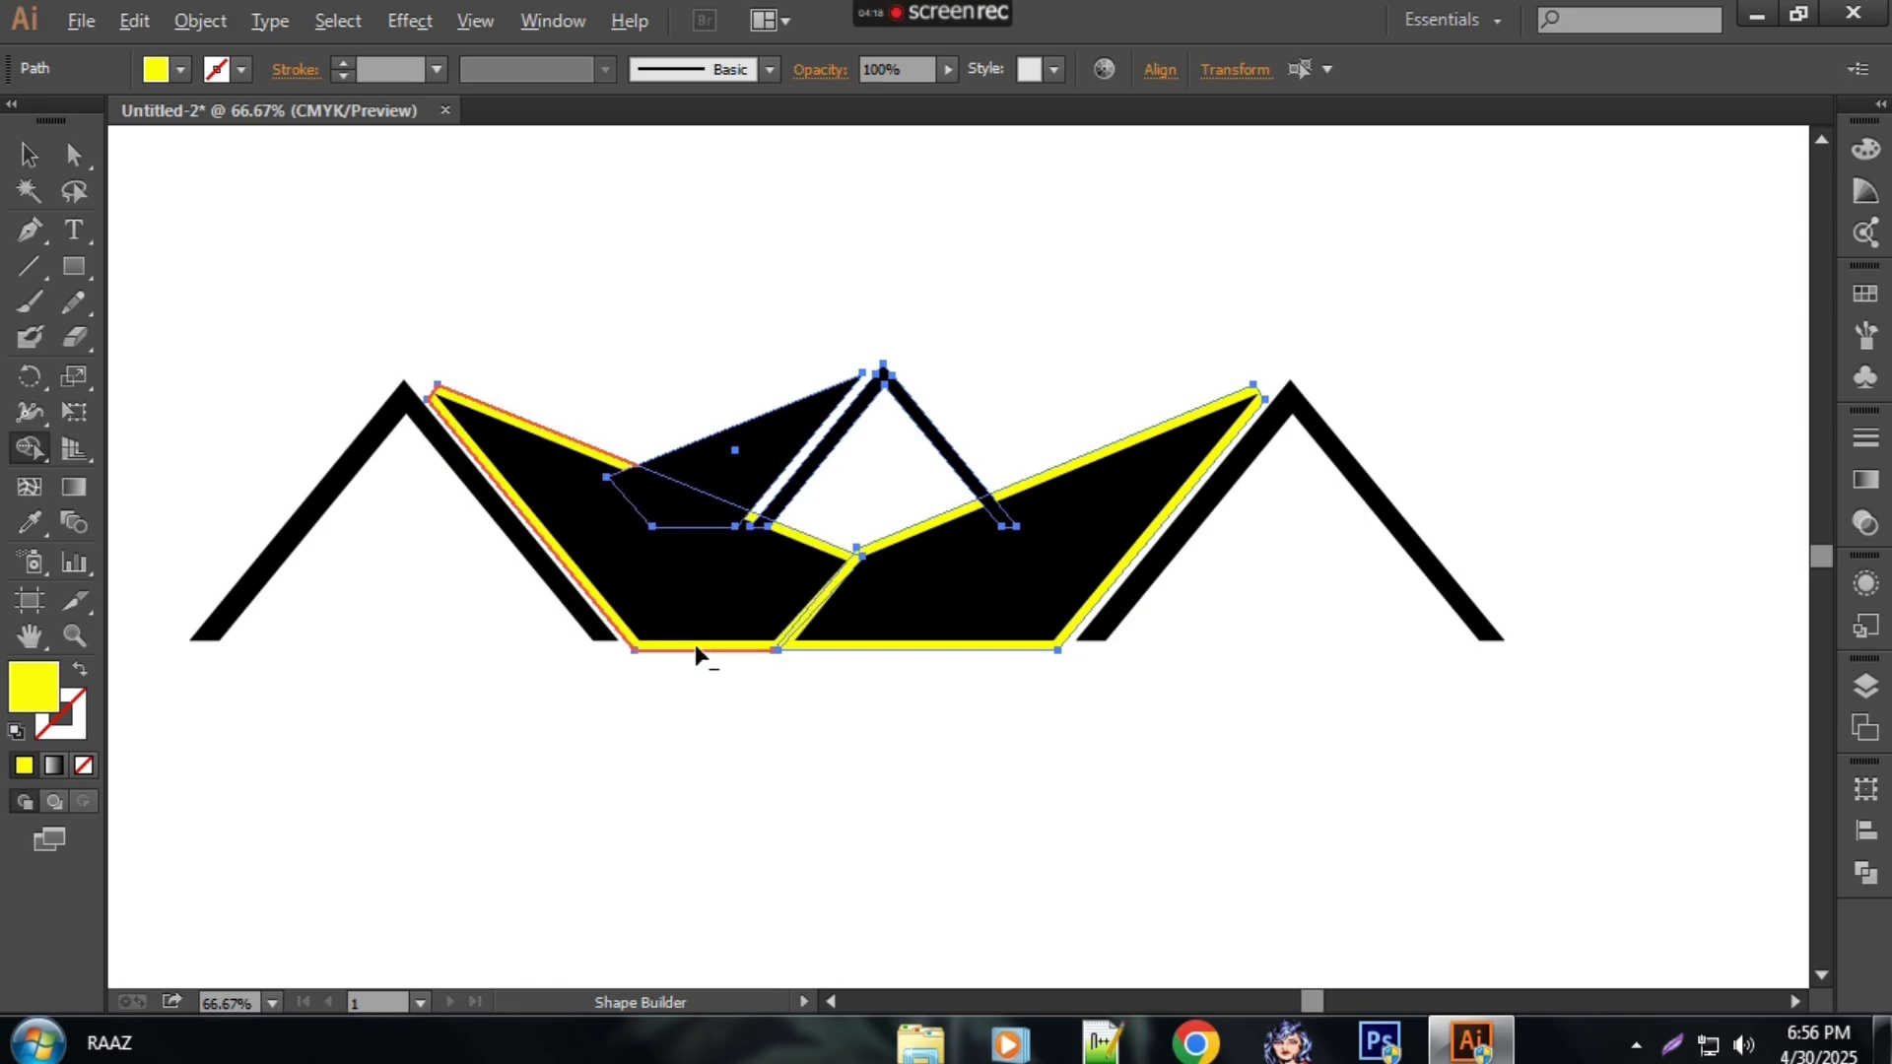
{"action": "key", "text": "ctrl+plus"}
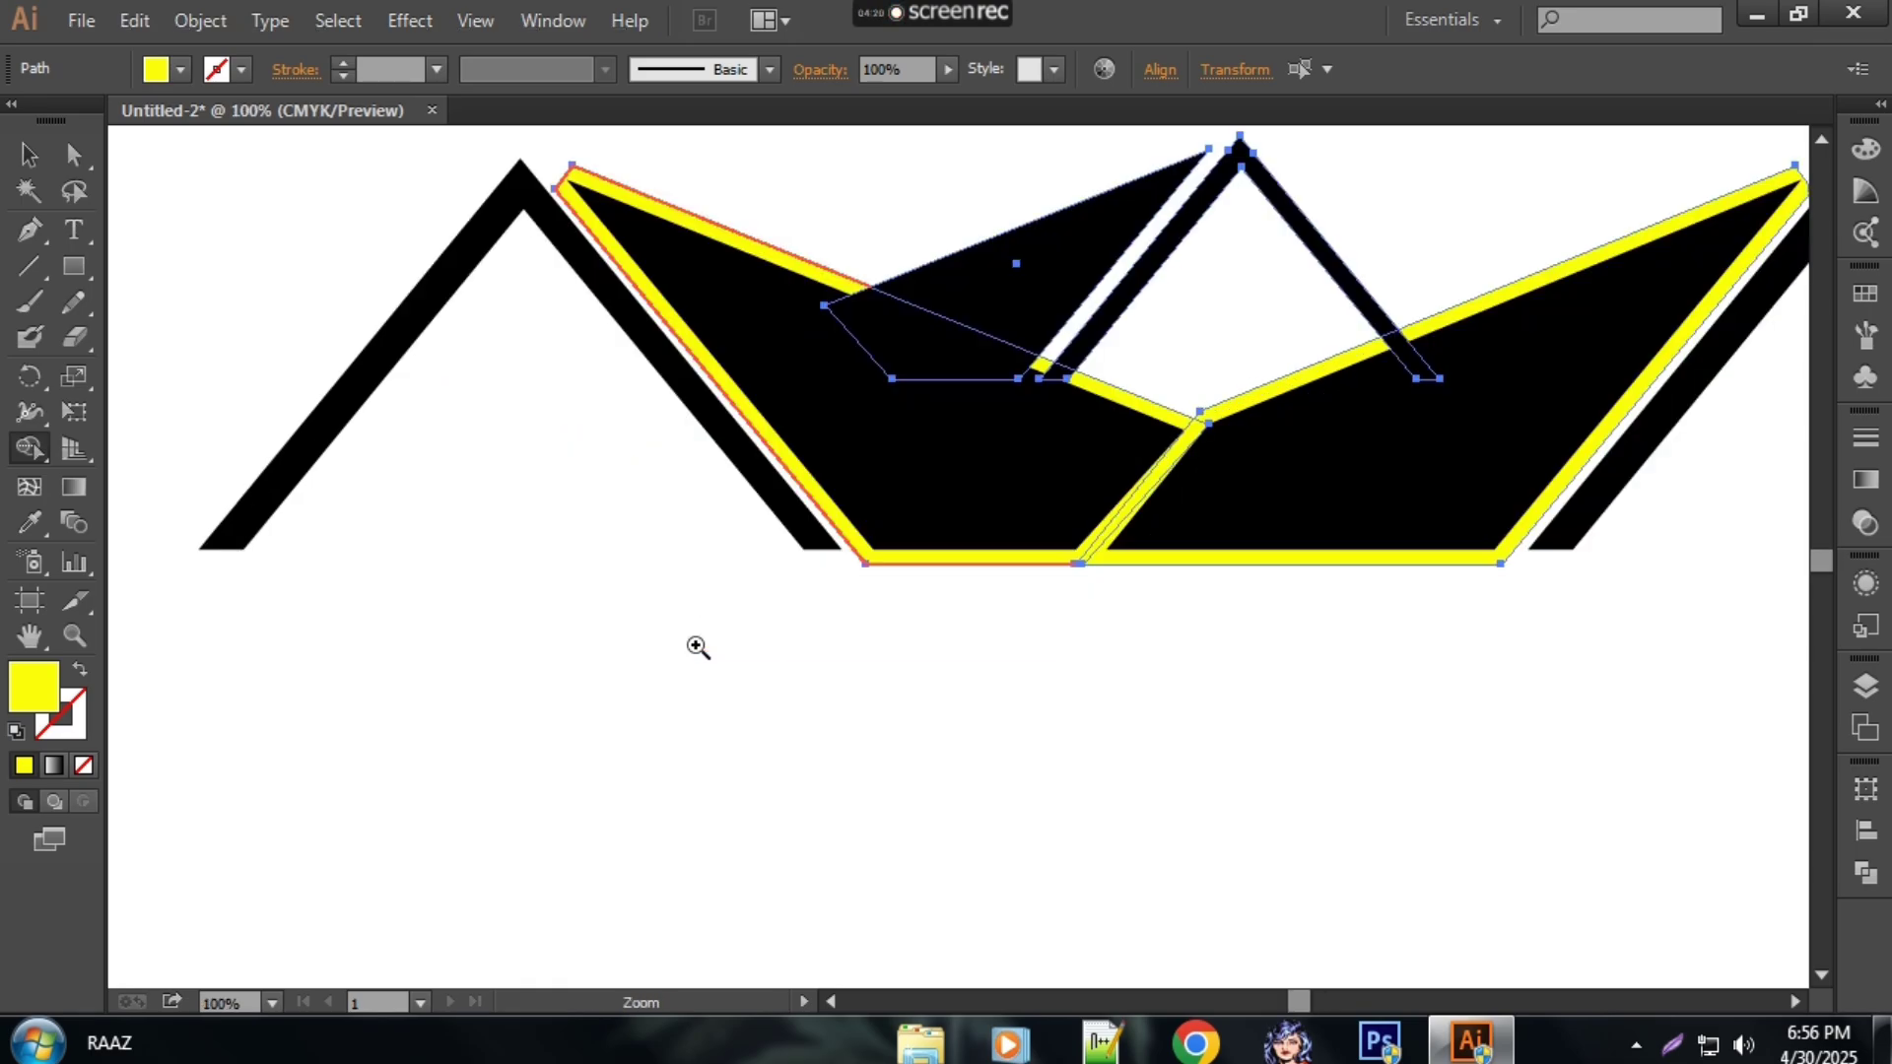
{"action": "left_click", "coordinate": [997, 556]}
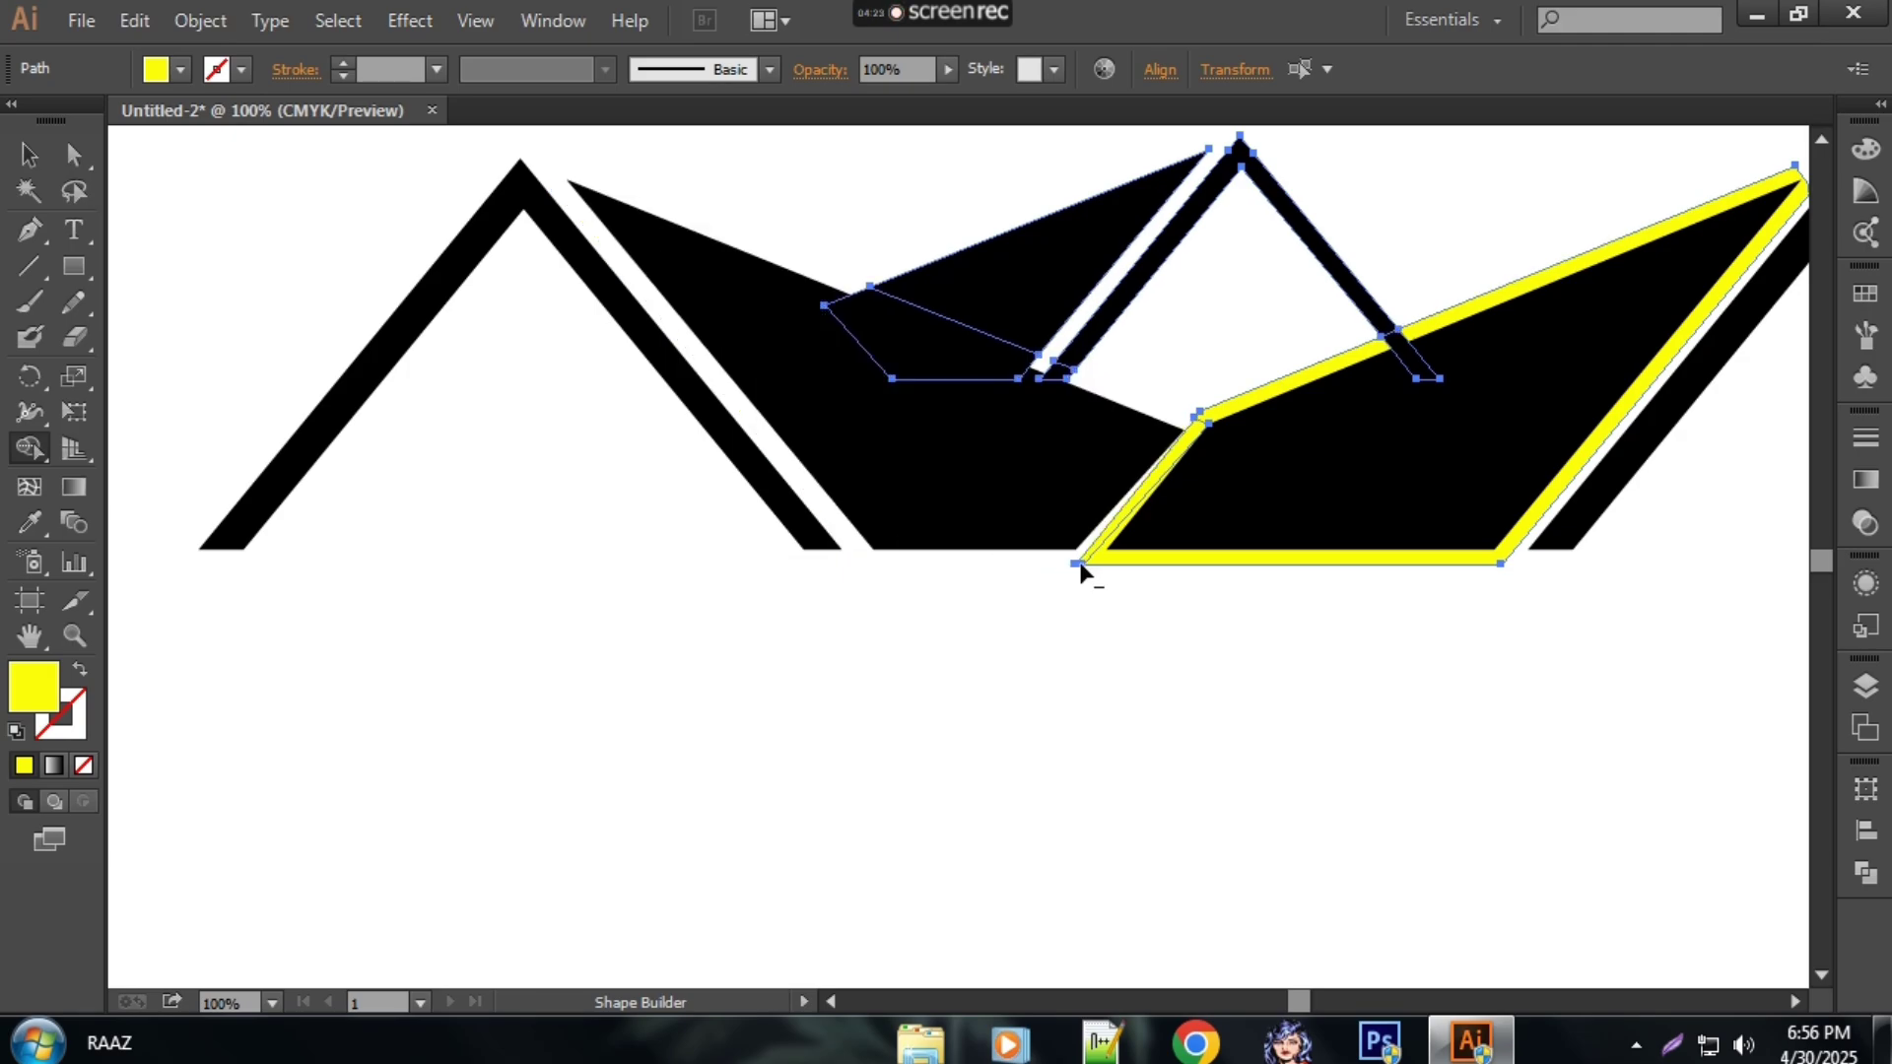
{"action": "left_click", "coordinate": [1099, 559]}
{"action": "left_click", "coordinate": [1100, 543], "text": "alt"}
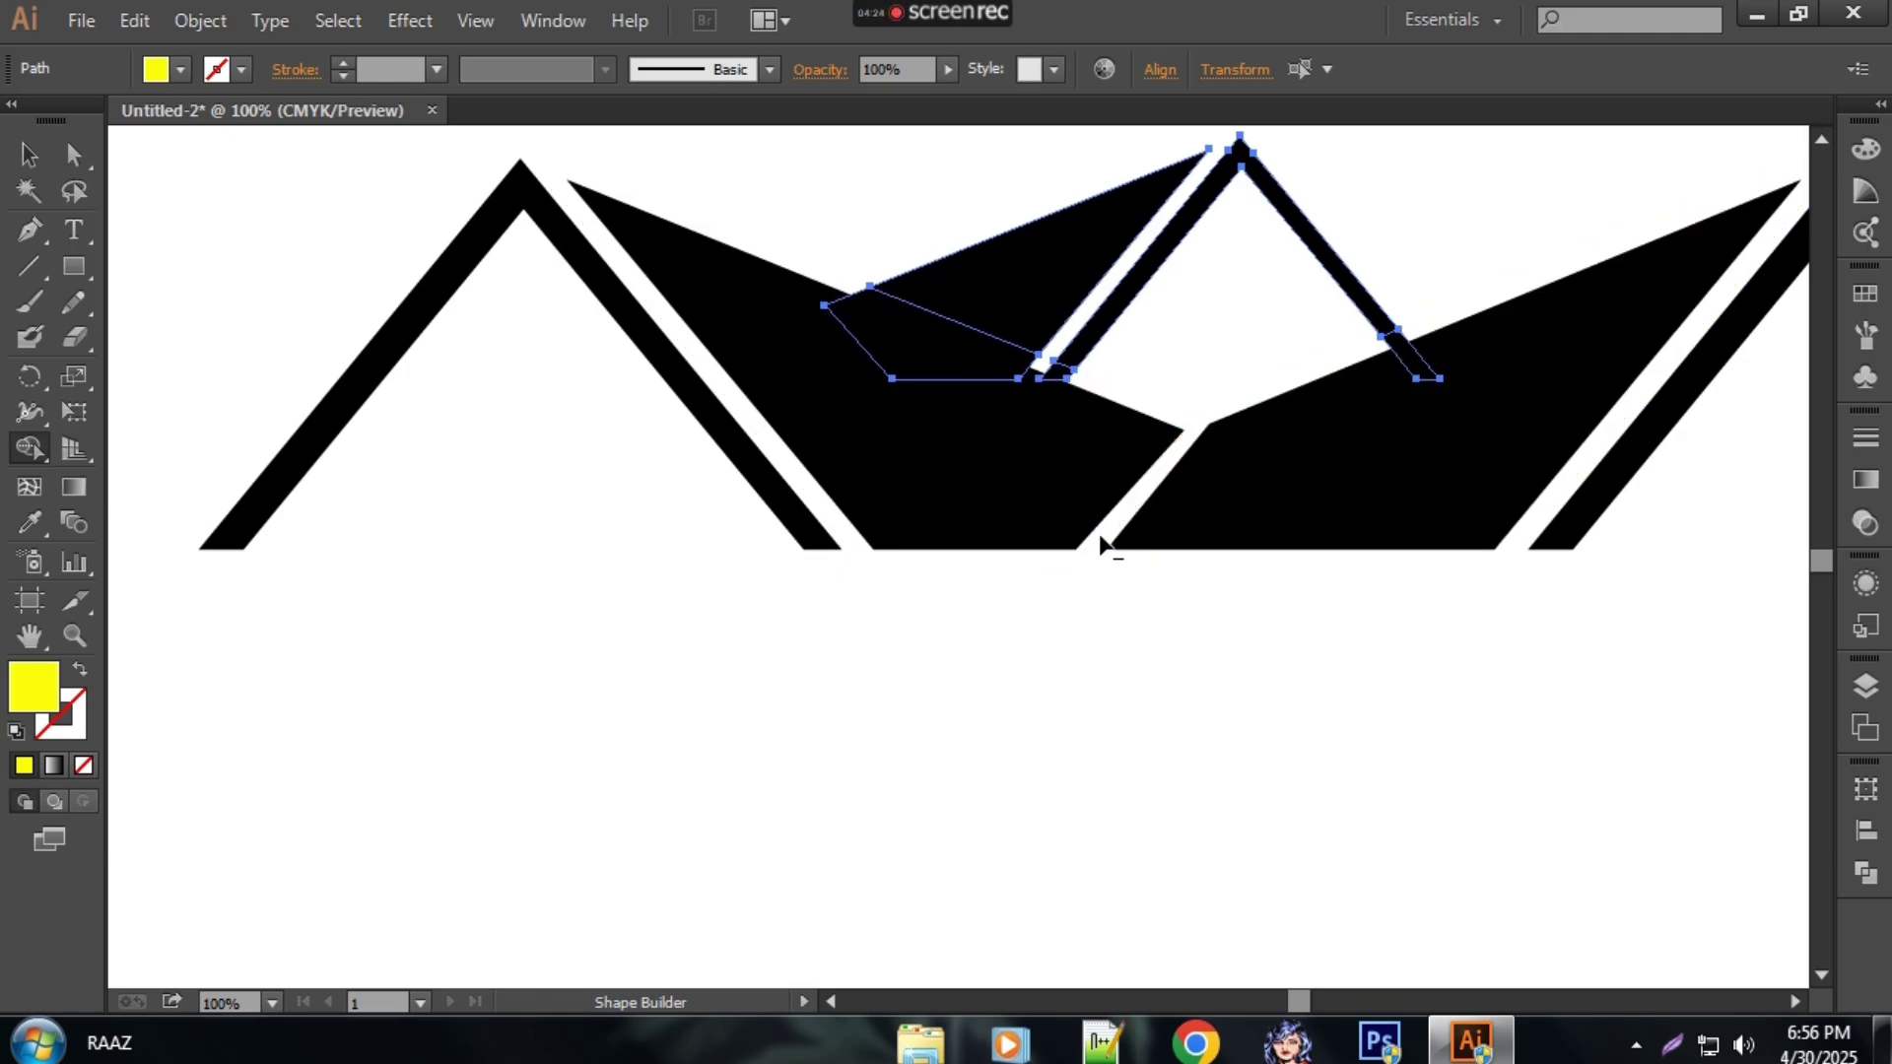
Step: Remove the parts of the small shape and chevron that overlap the large shapes with the Shape Builder tool, then deselect everything
{"action": "left_click", "coordinate": [1061, 374], "text": "alt"}
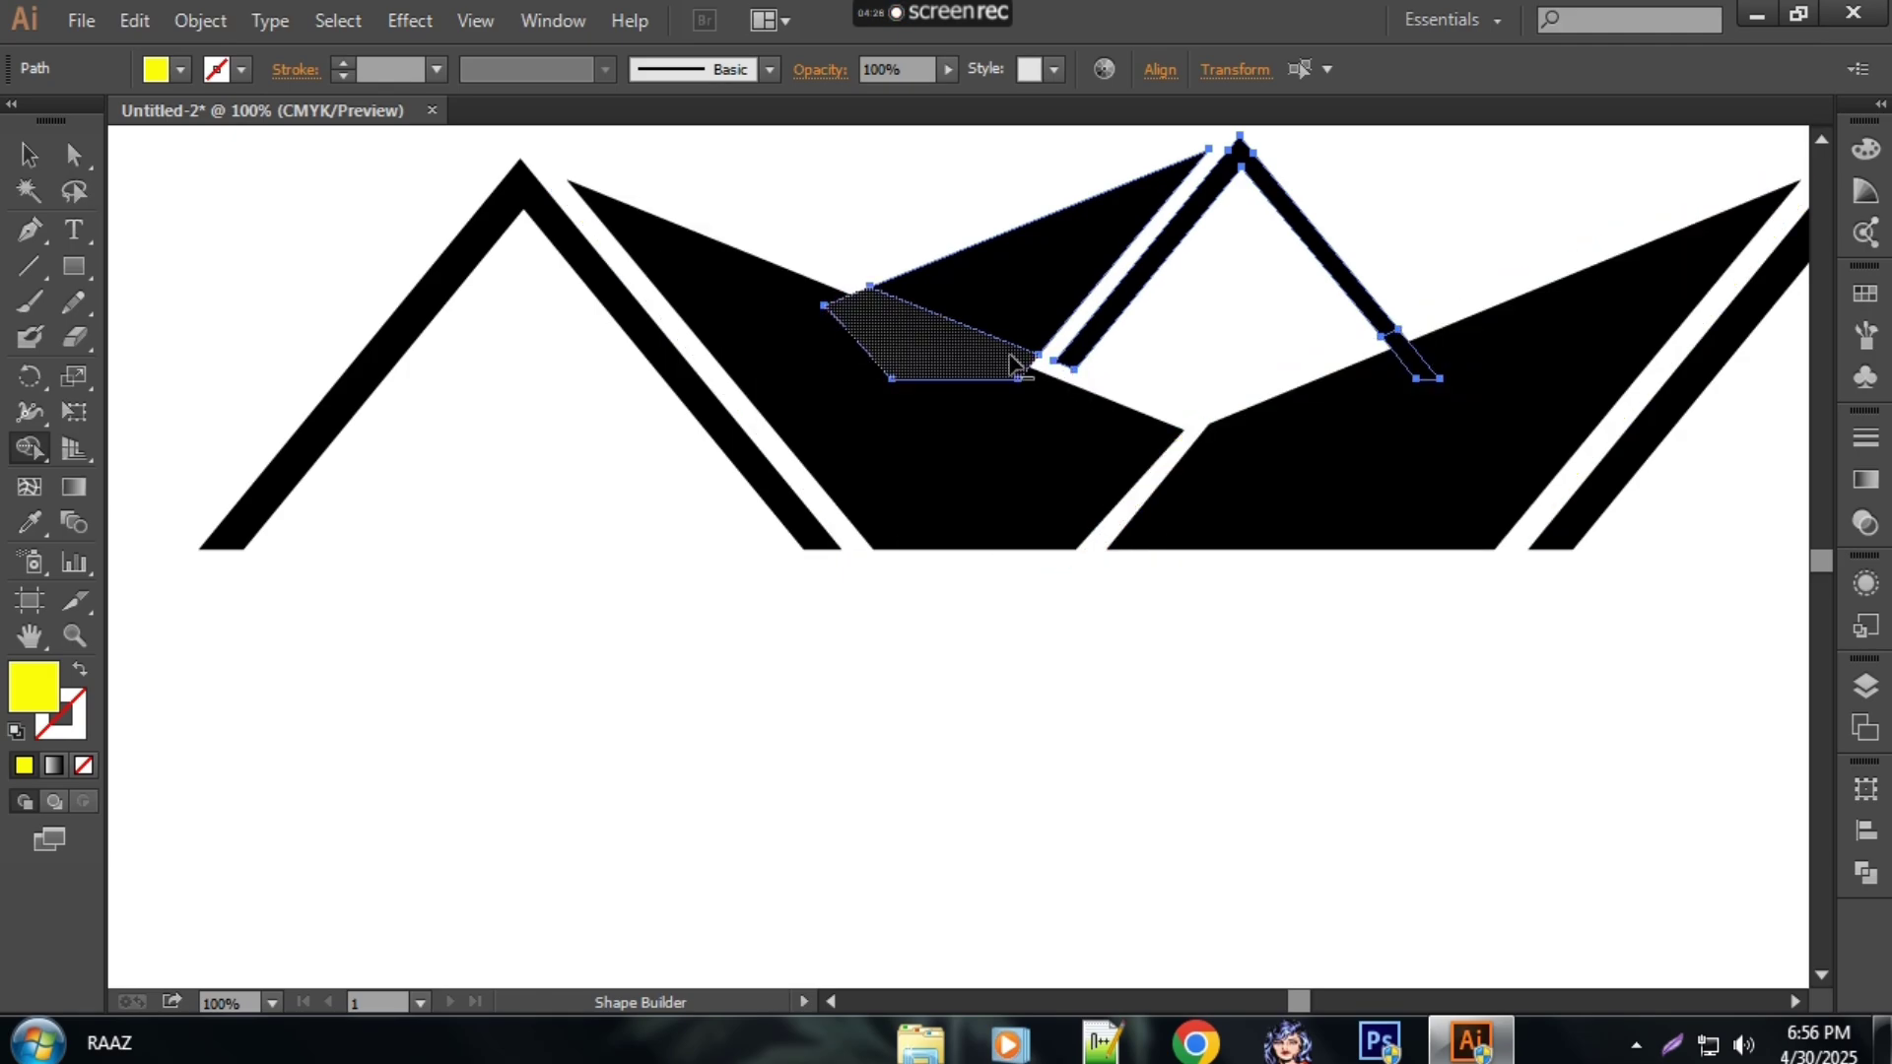
{"action": "left_click", "coordinate": [1008, 362]}
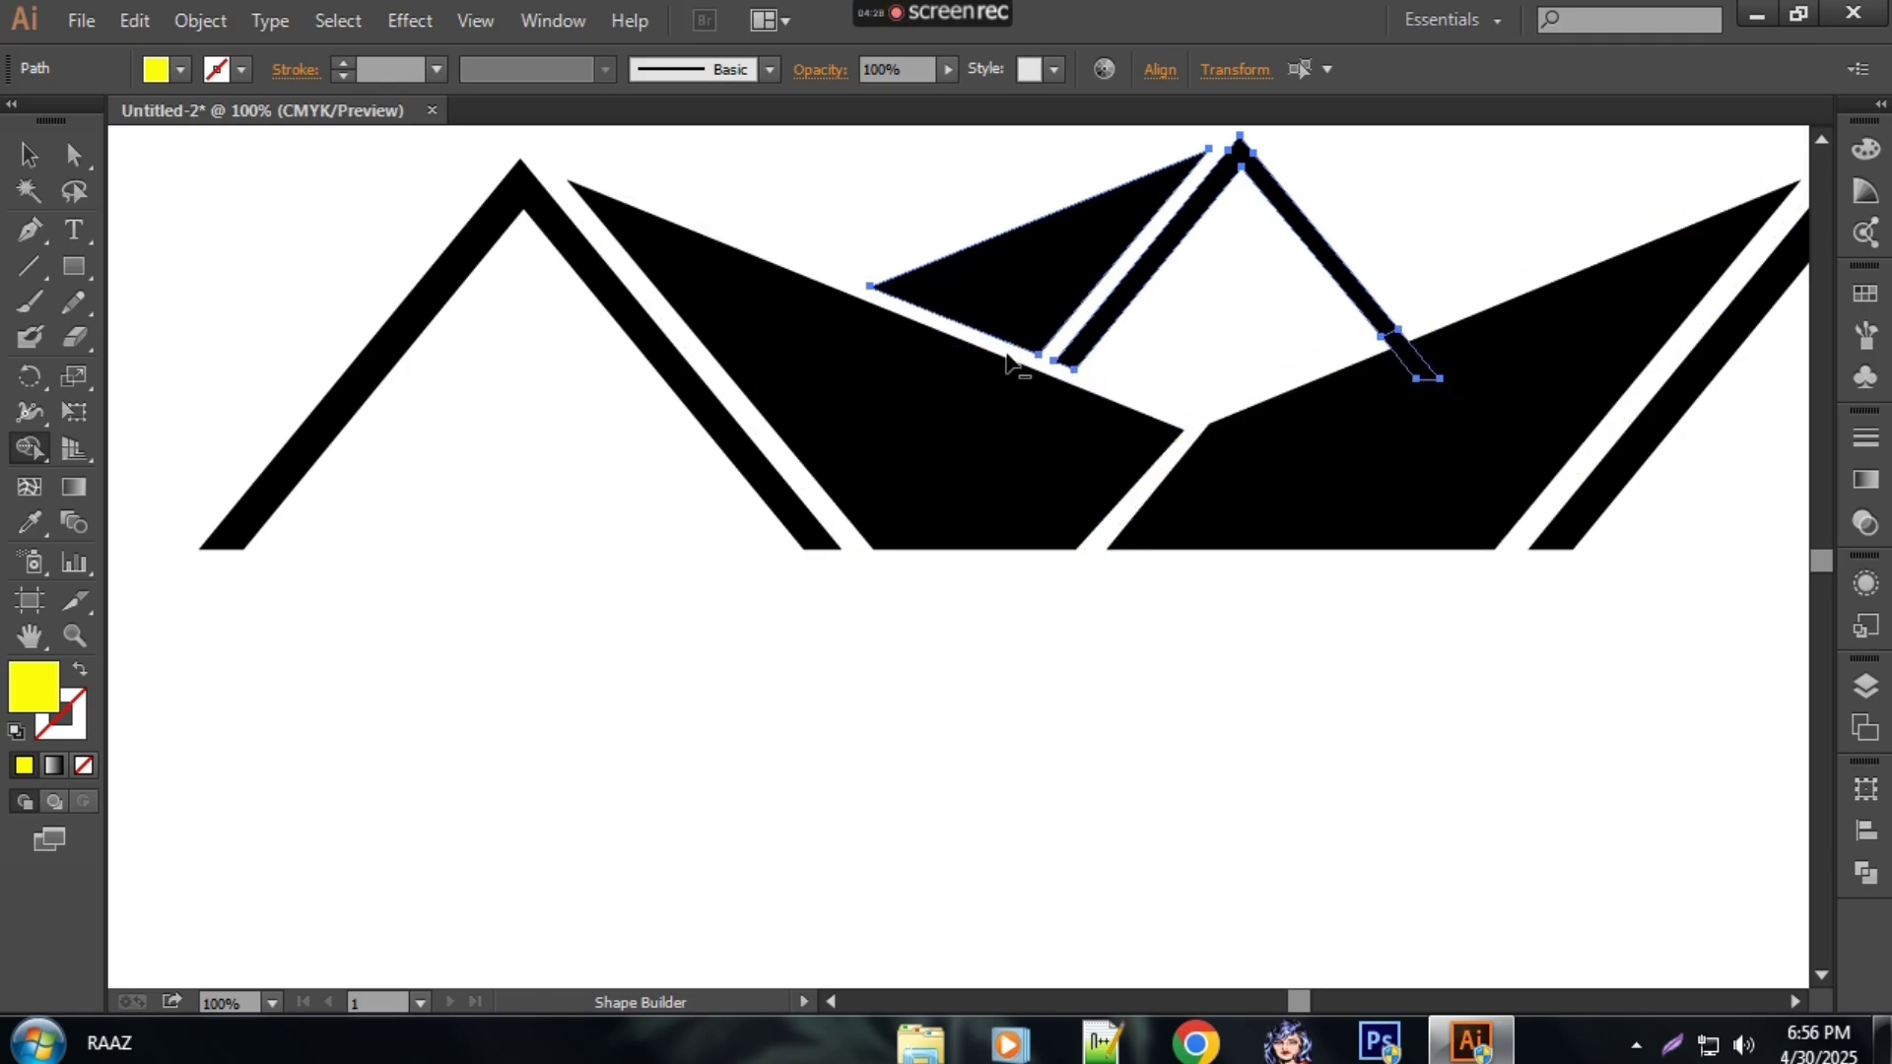
{"action": "left_click", "coordinate": [1391, 355]}
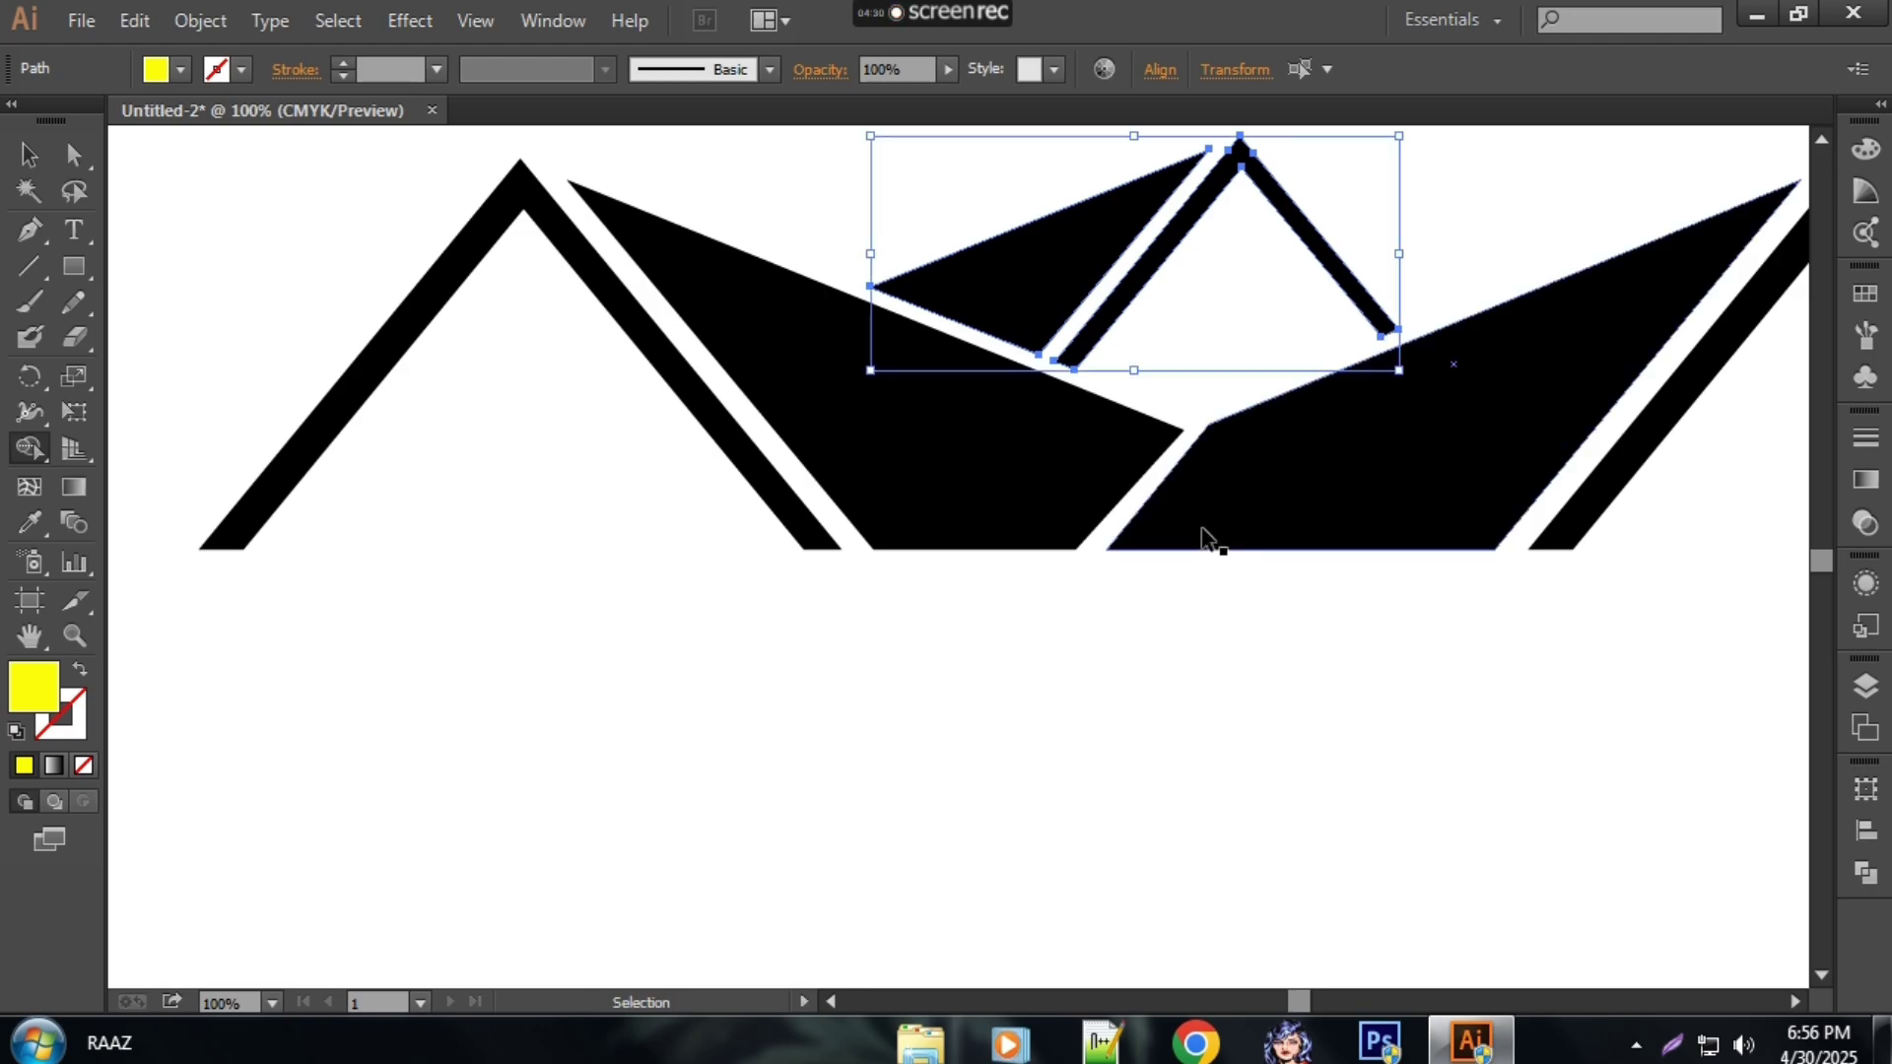
{"action": "key", "text": "ctrl+minus"}
{"action": "left_click_drag", "start_coordinate": [1273, 671], "coordinate": [1084, 690]}
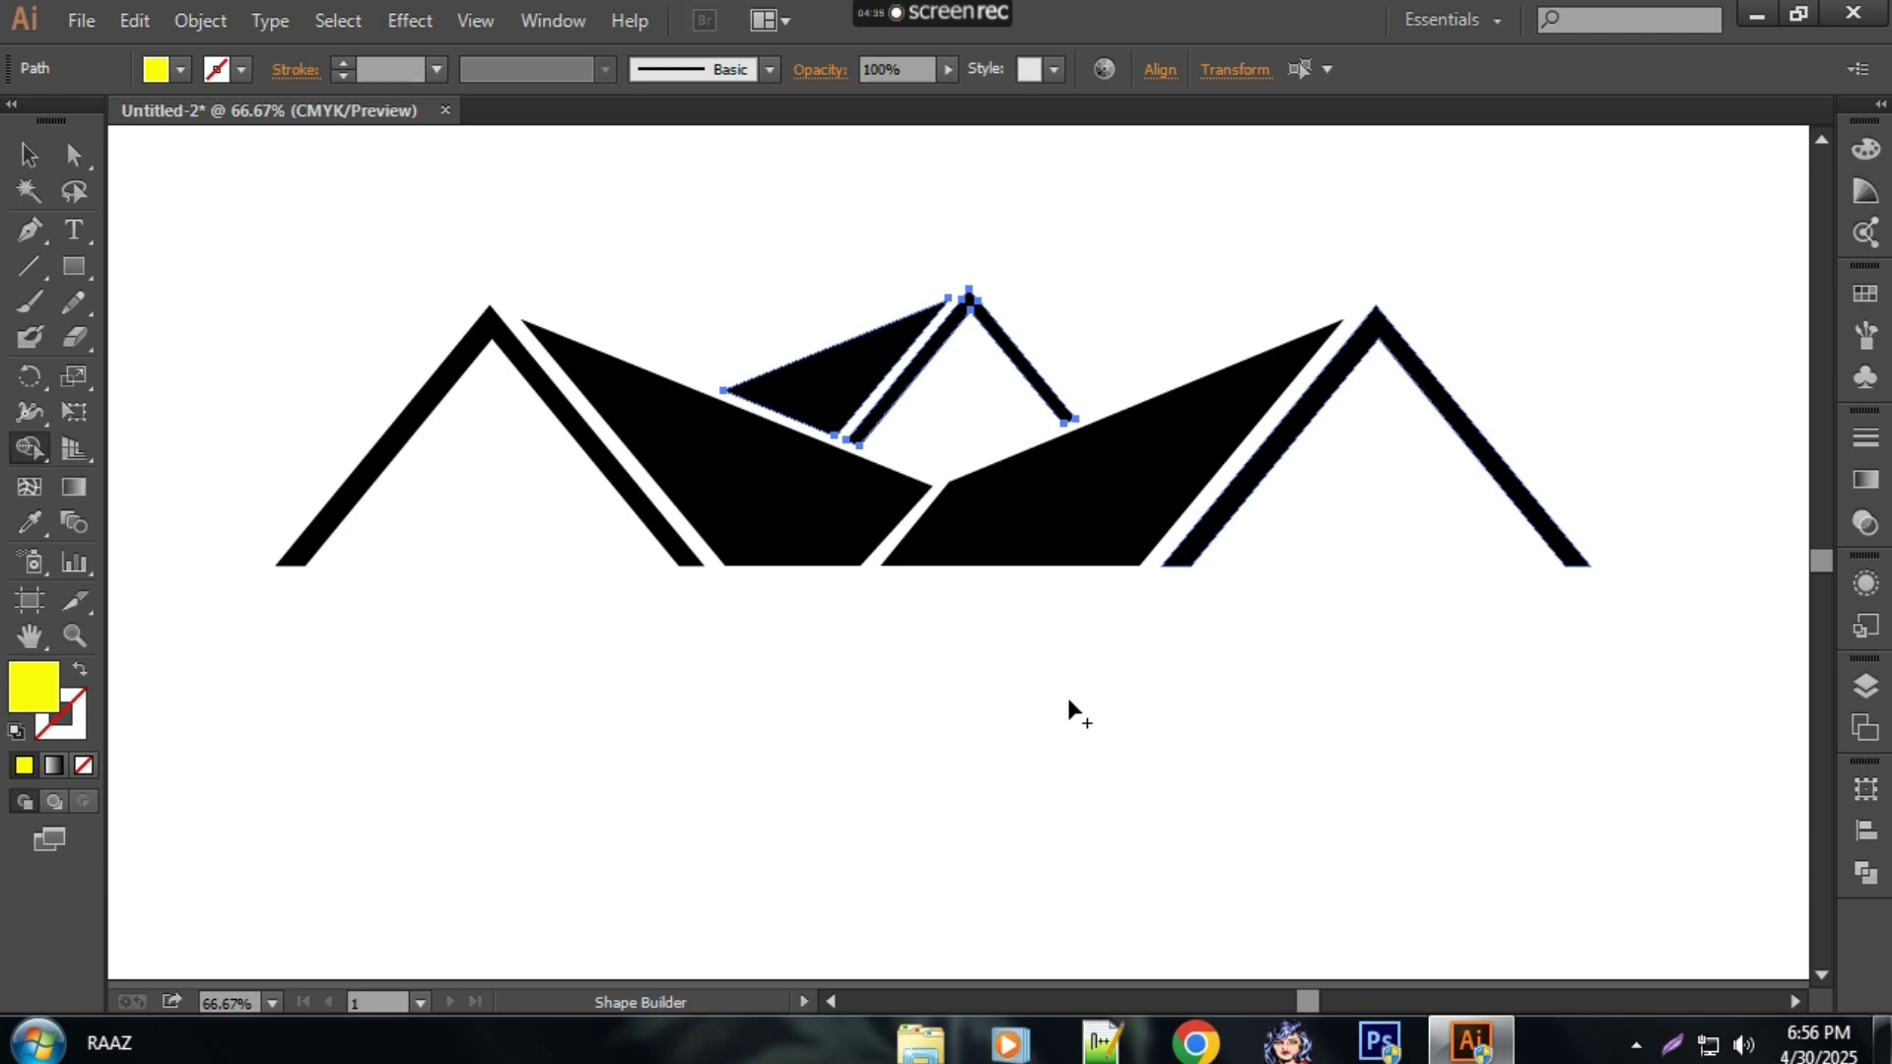
{"action": "left_click", "coordinate": [29, 154]}
{"action": "left_click", "coordinate": [295, 414]}
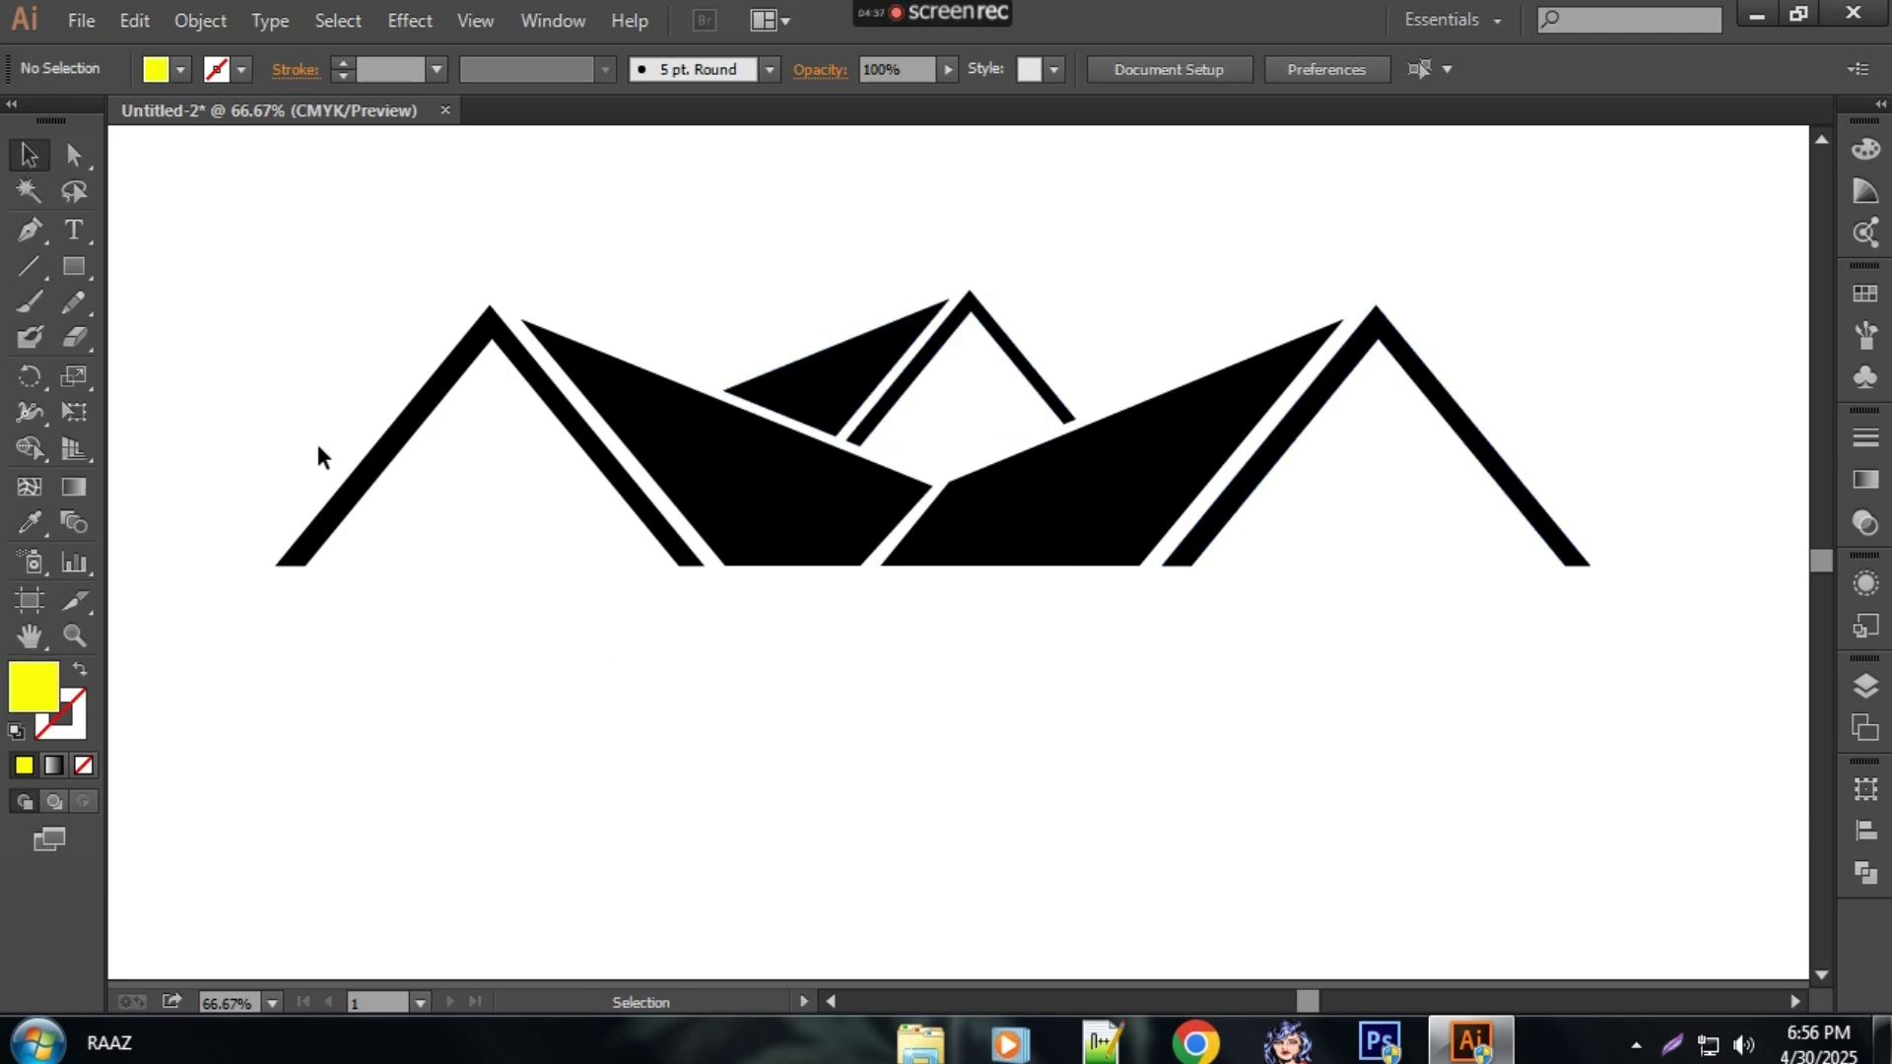
Step: Draw a yellow rectangle about 115 by 153 pt above the left chevron and round its two upper corners about 57 pt into an arch
{"action": "left_click", "coordinate": [81, 264]}
{"action": "left_click_drag", "start_coordinate": [210, 208], "coordinate": [324, 361]}
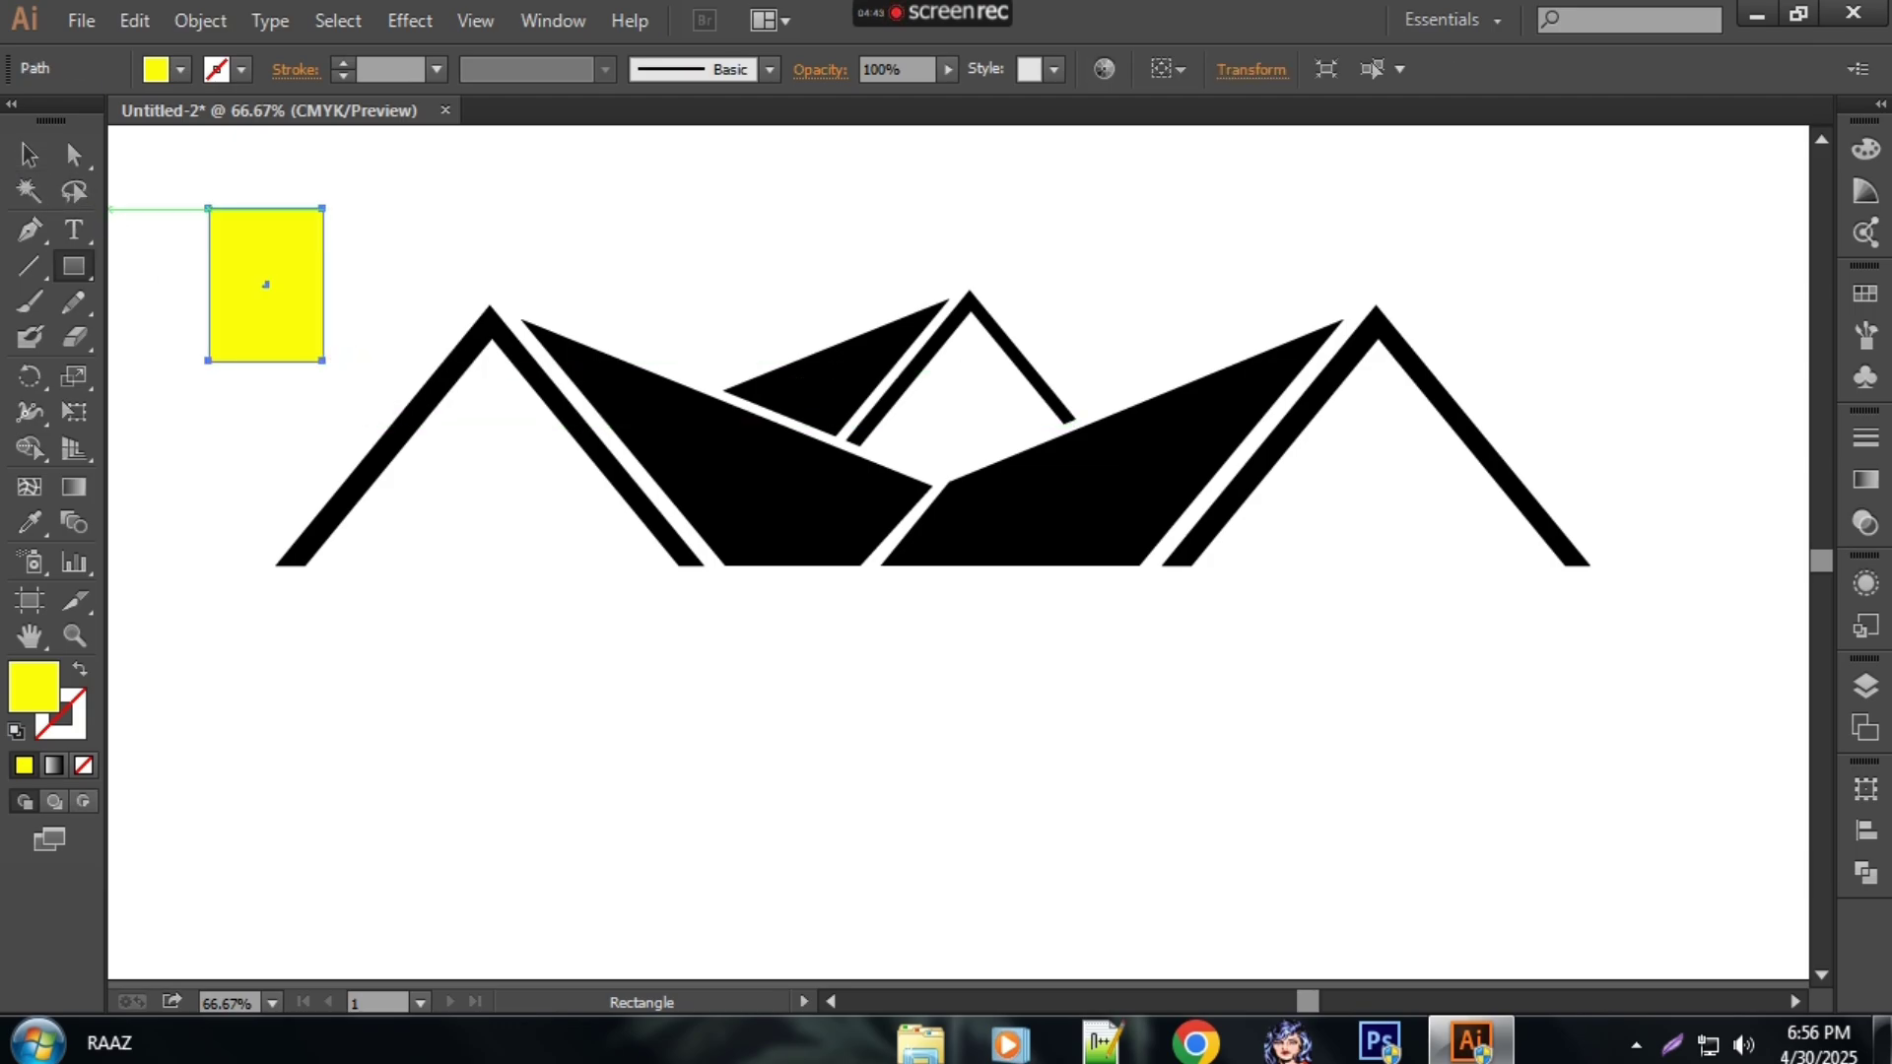
{"action": "left_click", "coordinate": [75, 161]}
{"action": "left_click", "coordinate": [206, 210]}
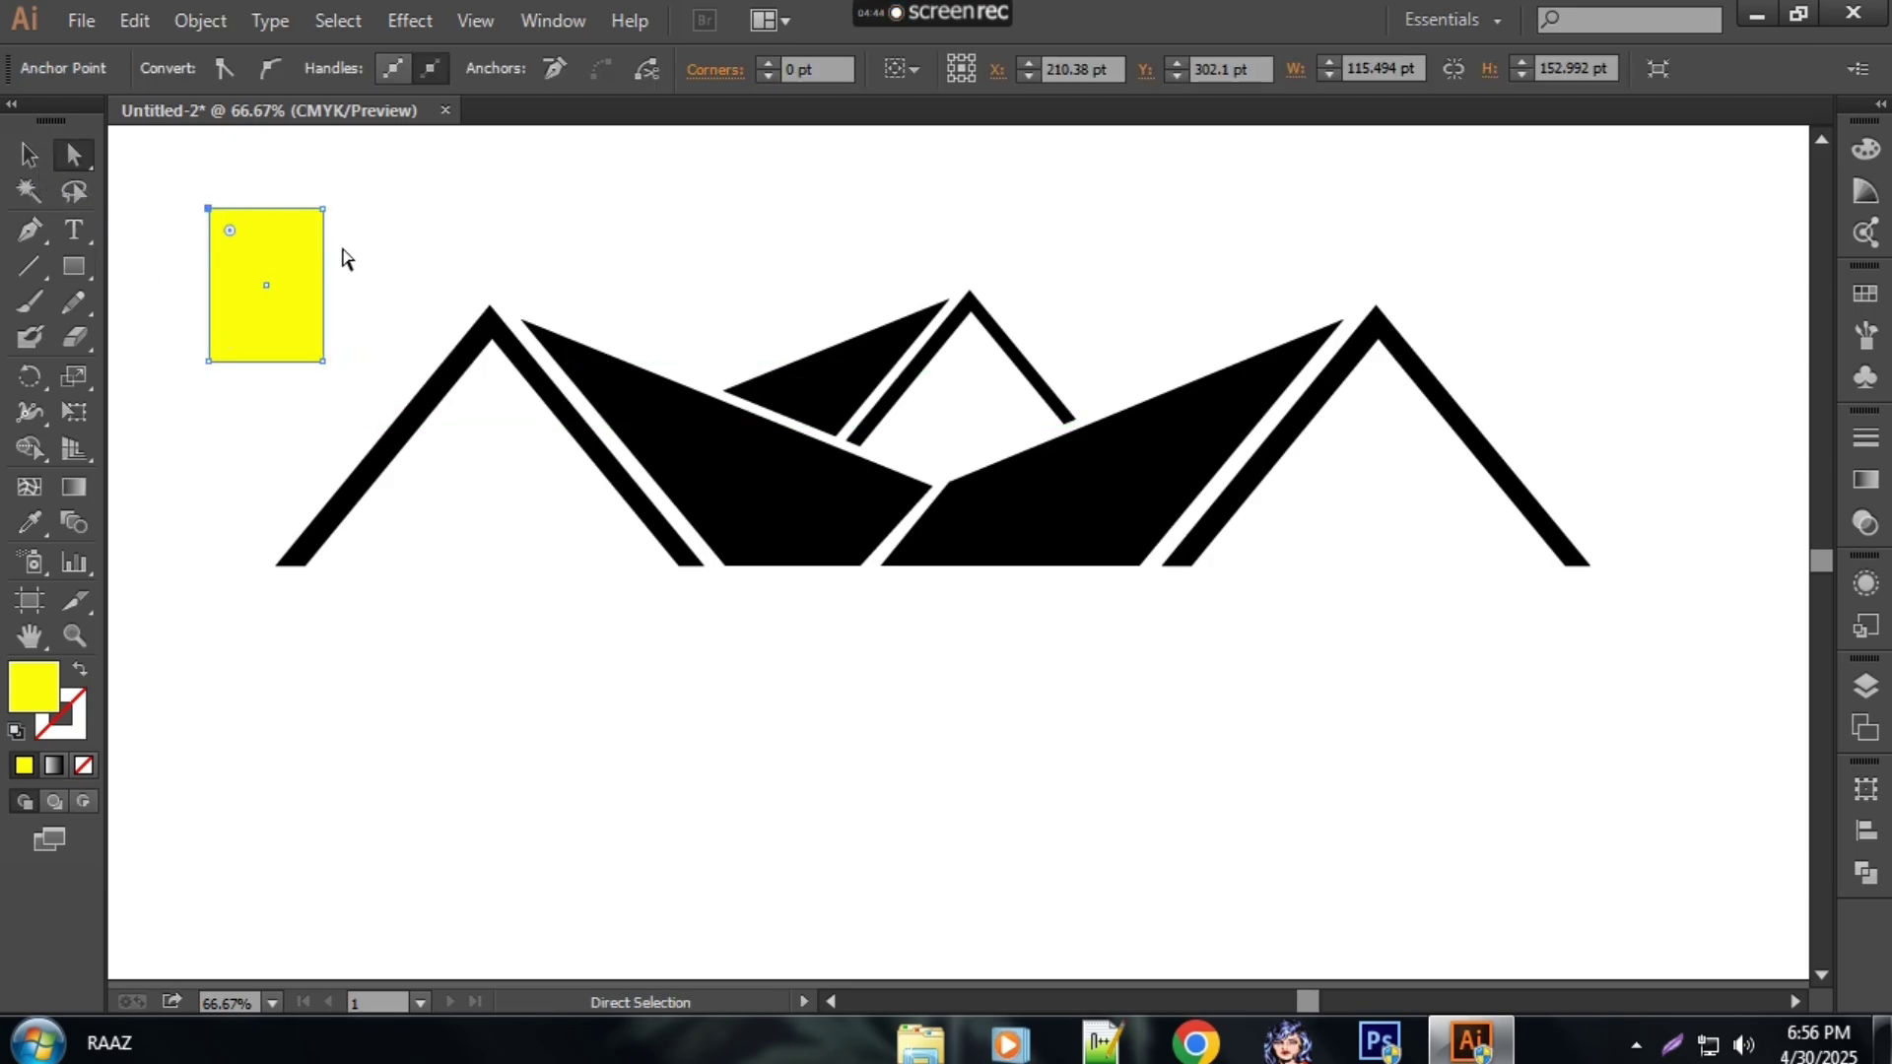
{"action": "left_click_drag", "start_coordinate": [185, 216], "coordinate": [341, 239]}
{"action": "left_click_drag", "start_coordinate": [183, 212], "coordinate": [420, 232]}
{"action": "left_click_drag", "start_coordinate": [149, 169], "coordinate": [424, 236]}
{"action": "left_click_drag", "start_coordinate": [303, 237], "coordinate": [289, 314]}
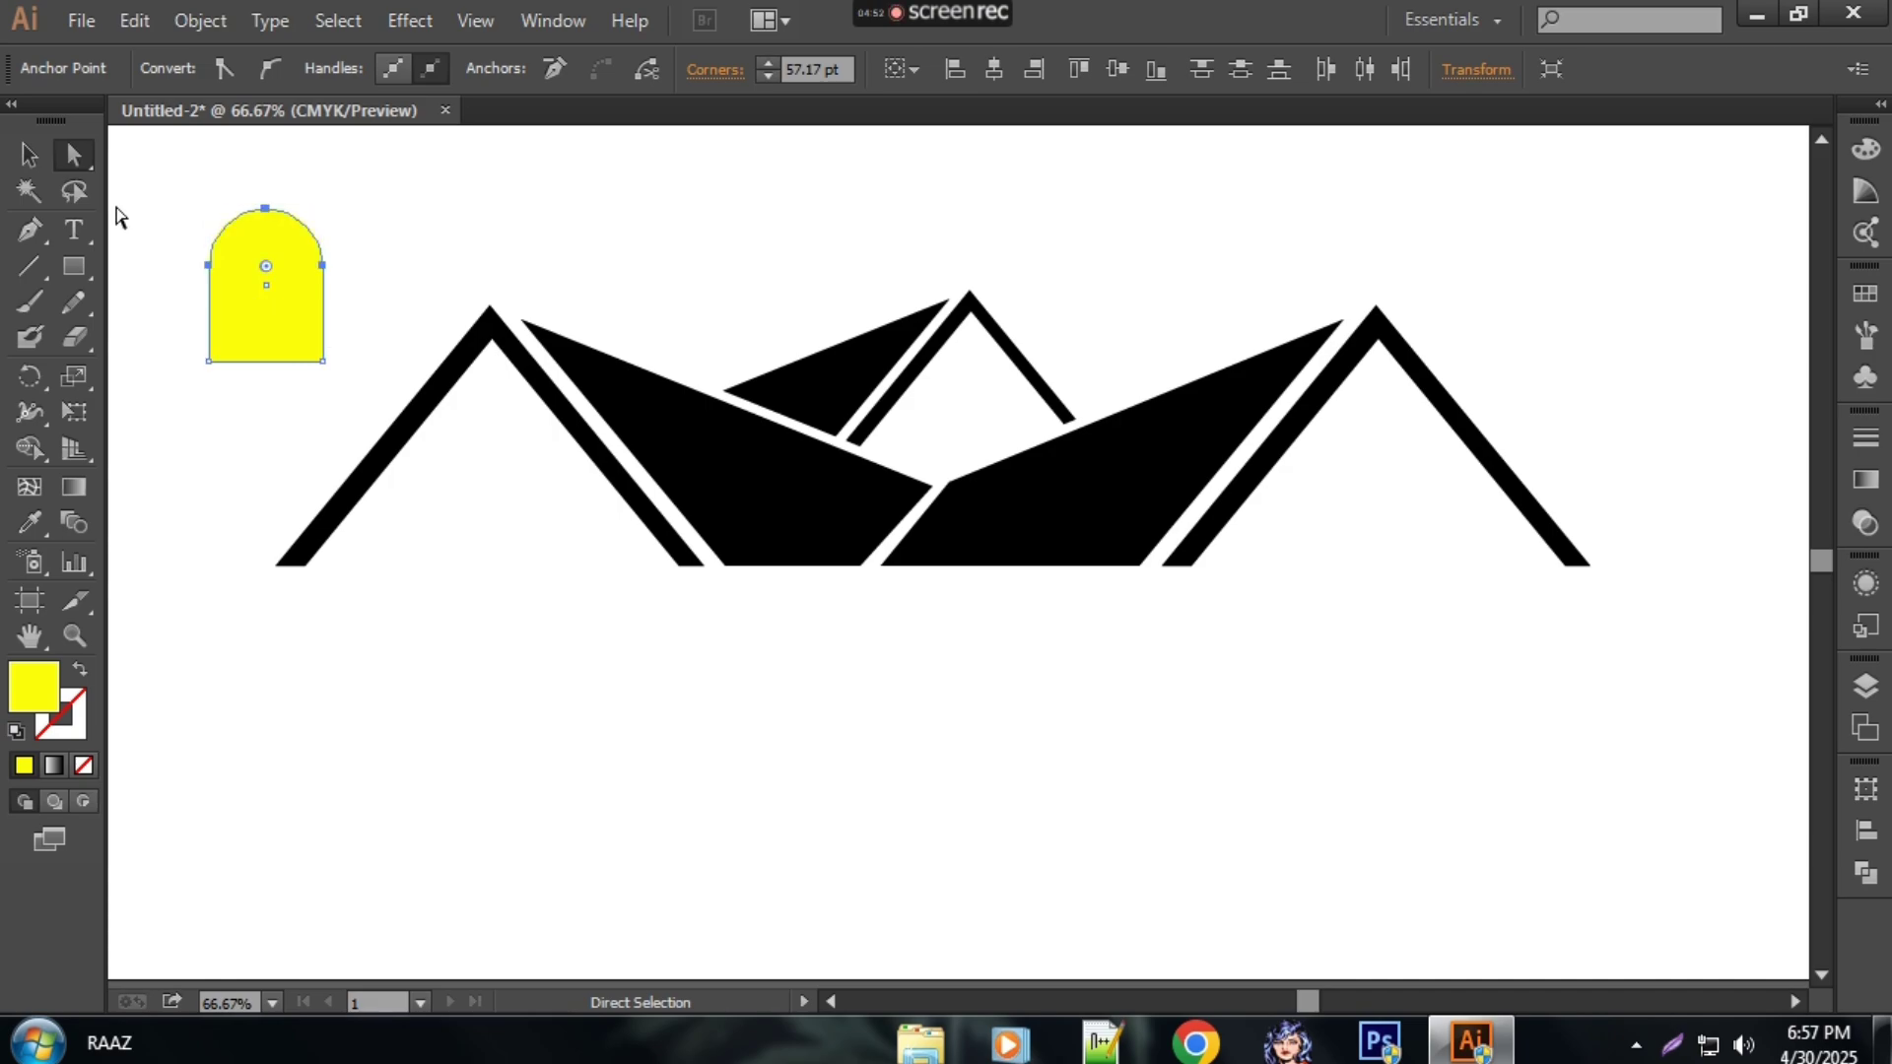
{"action": "left_click", "coordinate": [32, 156]}
{"action": "left_click", "coordinate": [250, 439]}
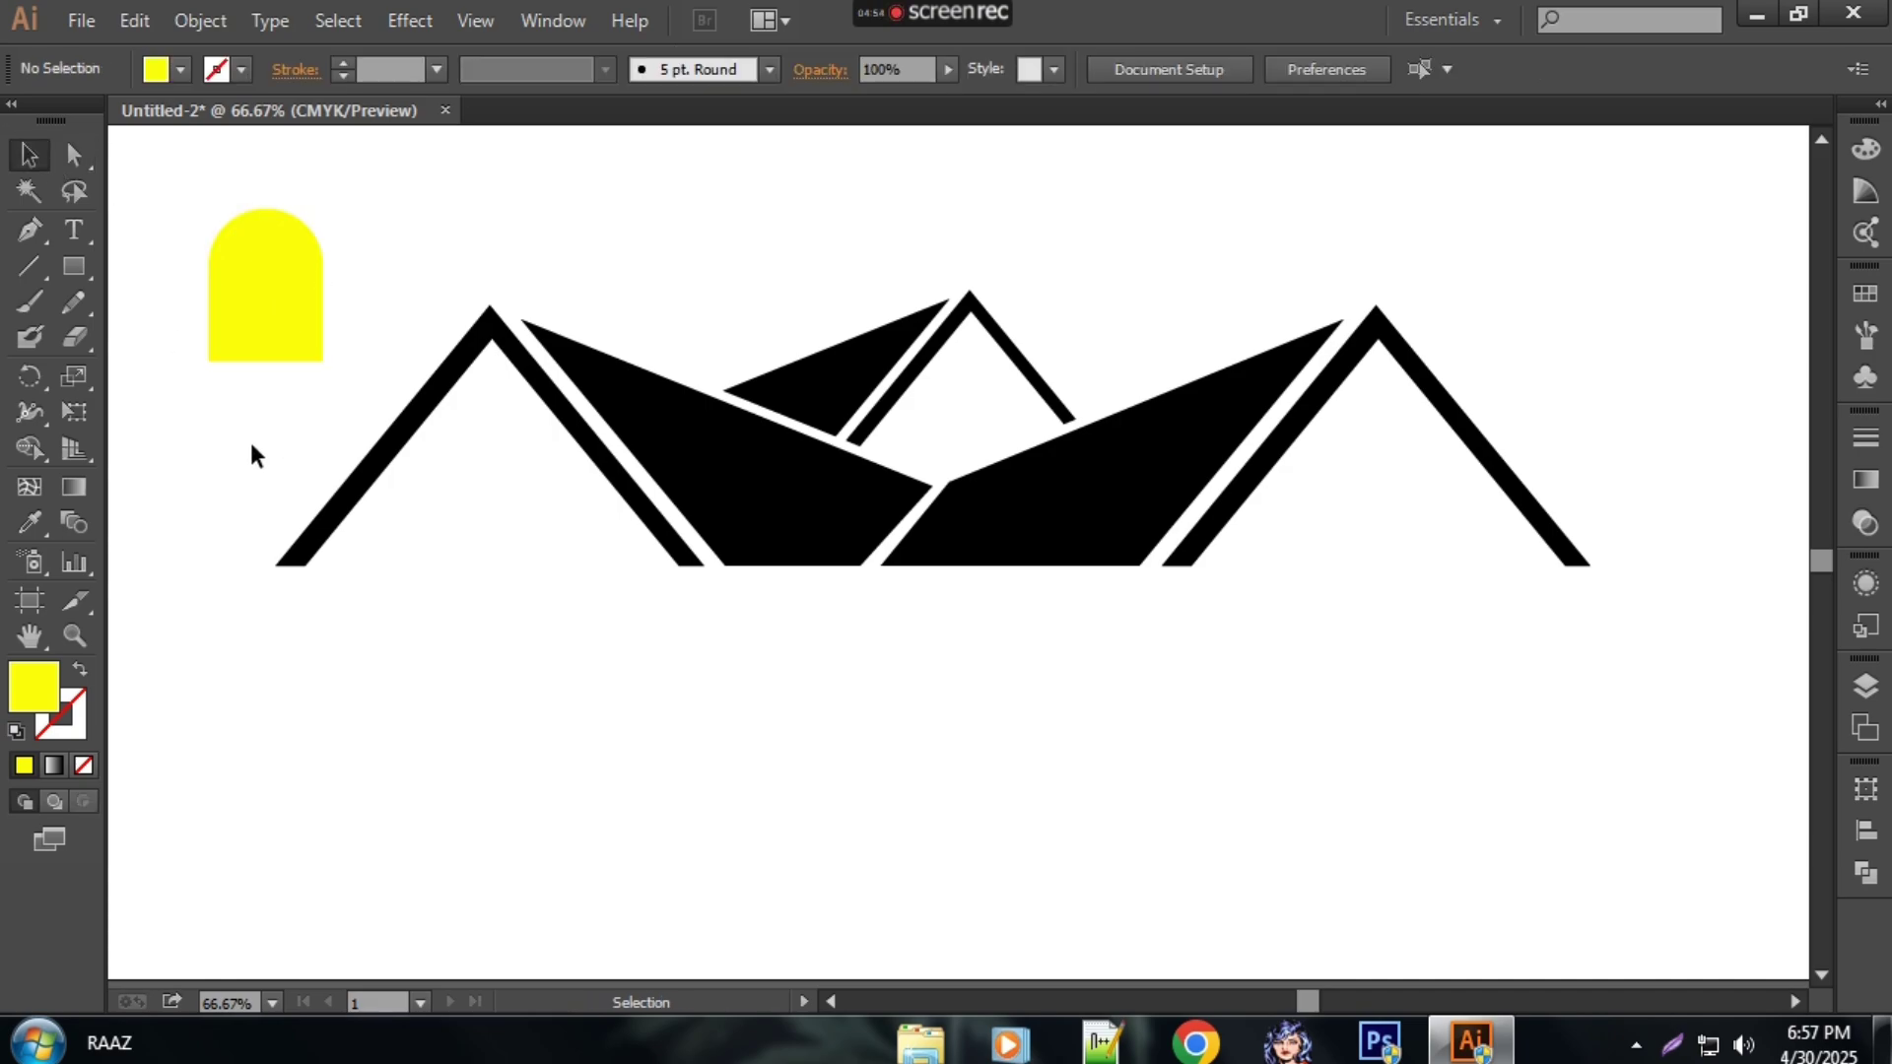
Step: Move the yellow arch to just below the left chevron and fill it with black
{"action": "left_click", "coordinate": [240, 310]}
{"action": "left_click_drag", "start_coordinate": [239, 308], "coordinate": [537, 696]}
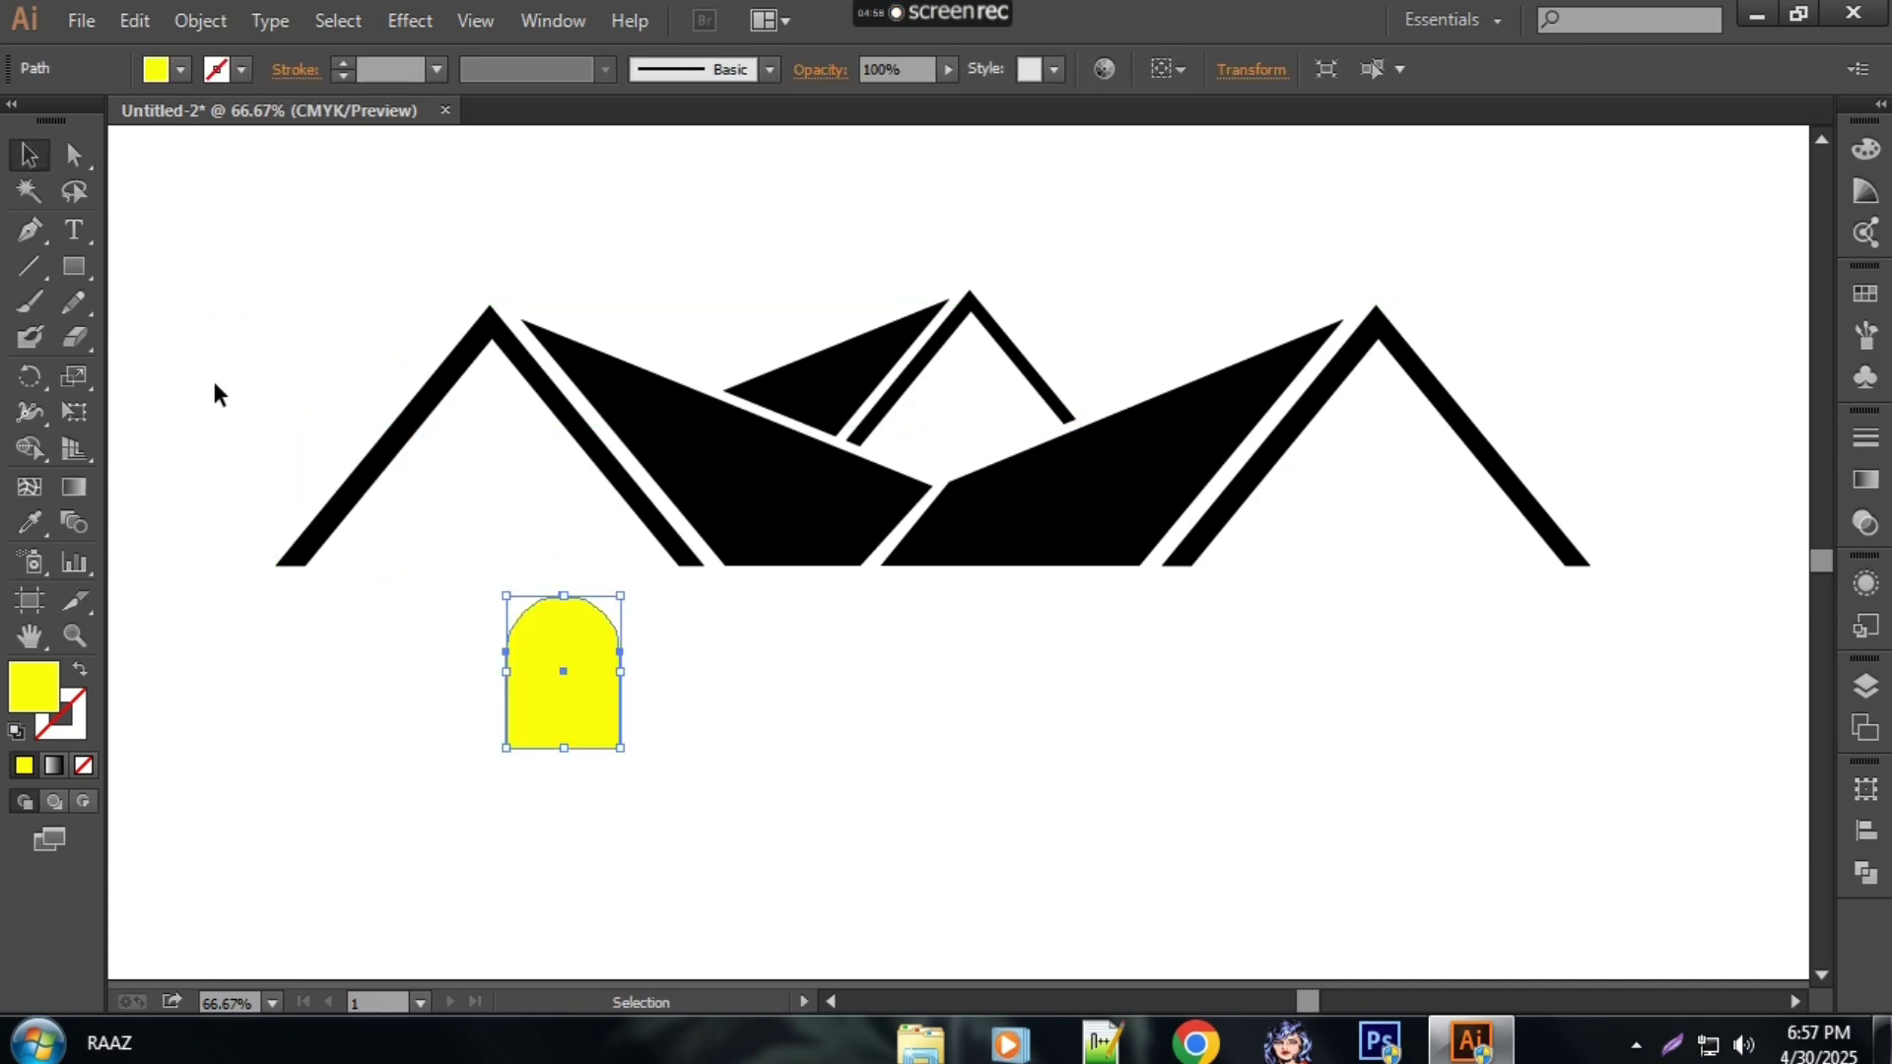
{"action": "left_click", "coordinate": [180, 69]}
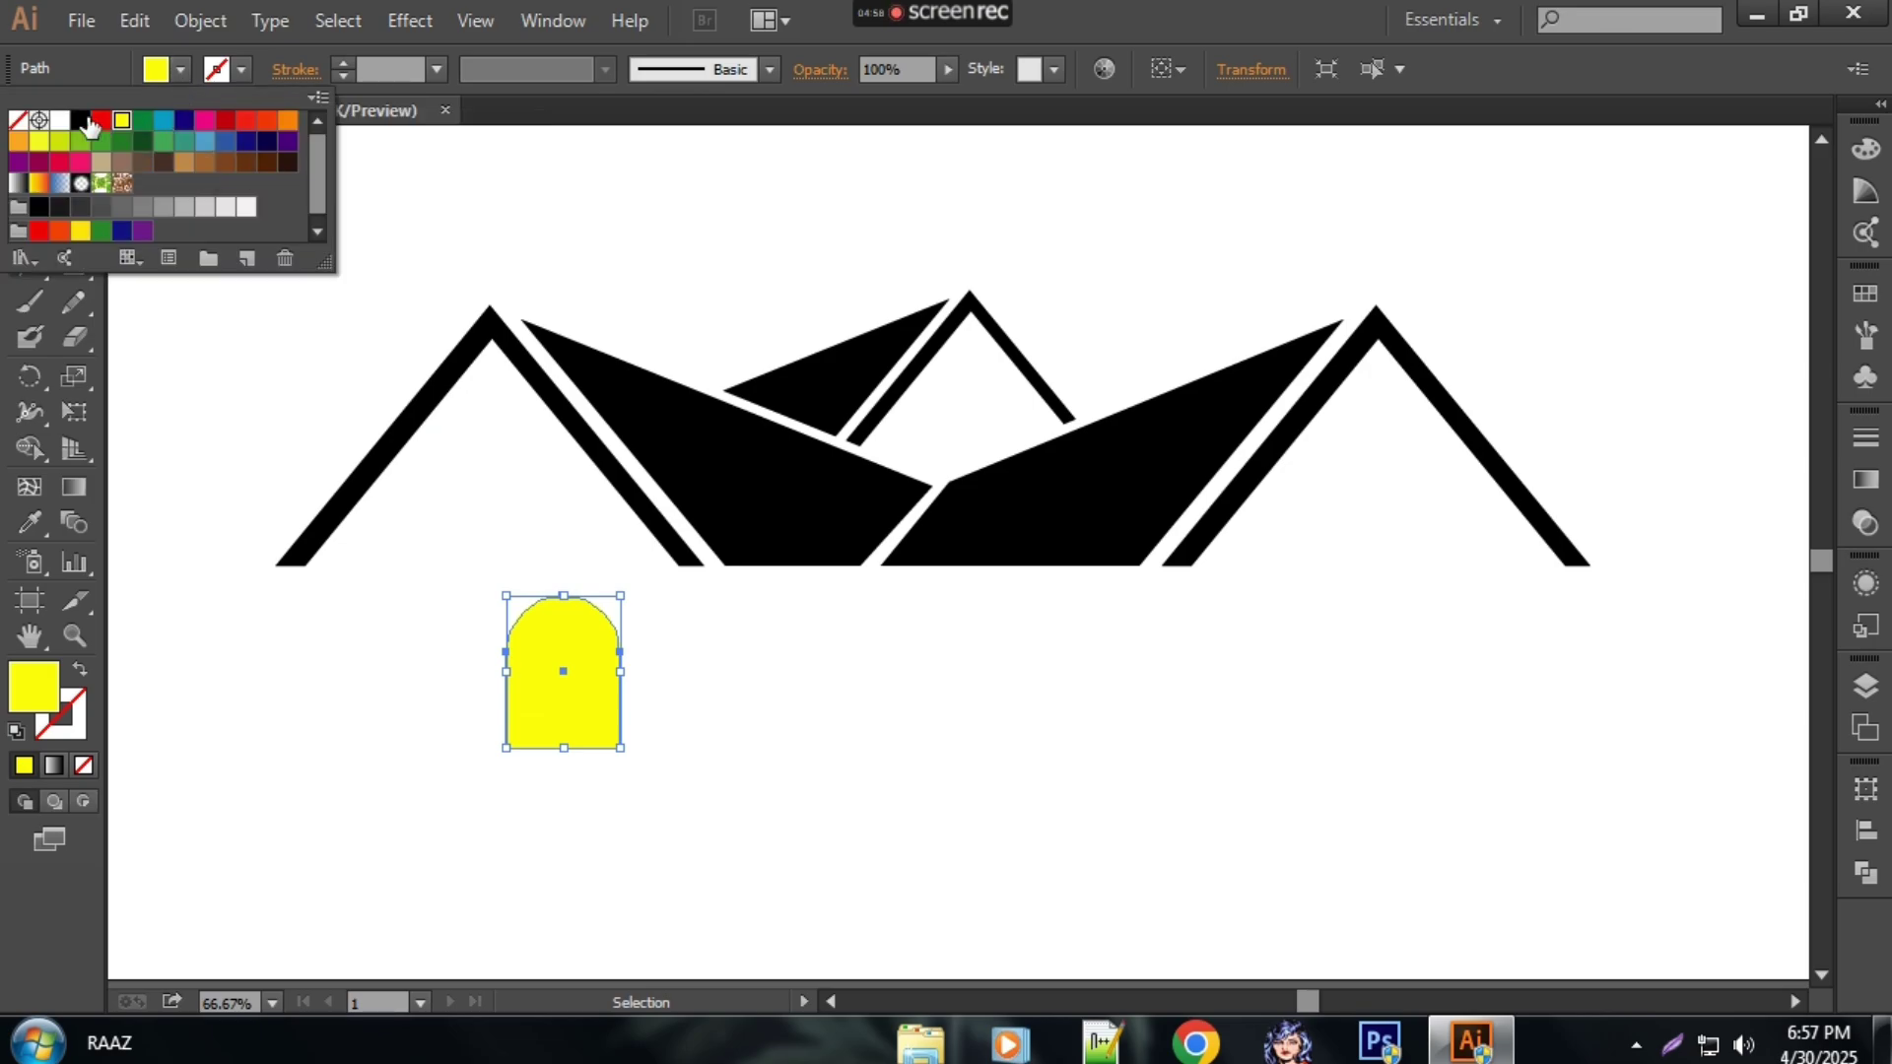
{"action": "left_click", "coordinate": [87, 128]}
{"action": "left_click", "coordinate": [203, 315]}
Step: Draw a narrow white vertical rectangle across the black arch, extending slightly past its upper and lower edges
{"action": "left_click", "coordinate": [74, 266]}
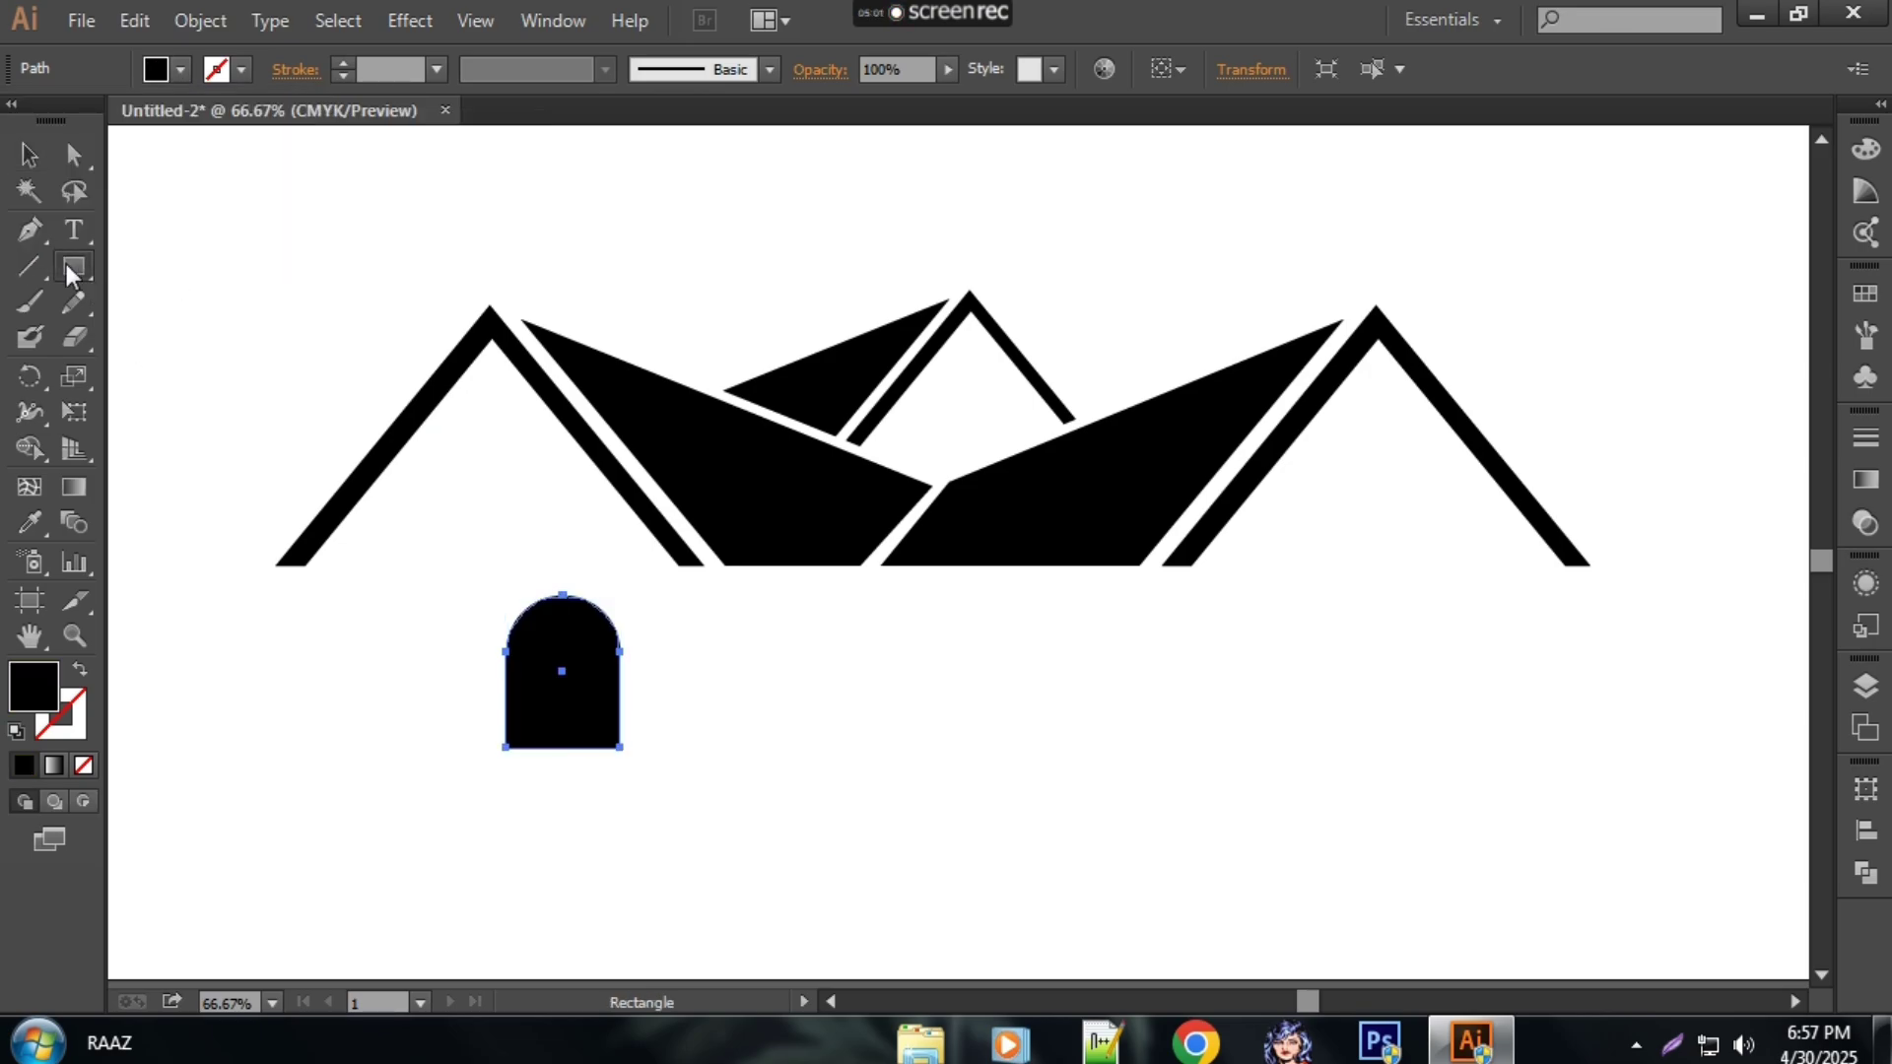
{"action": "left_click", "coordinate": [179, 70]}
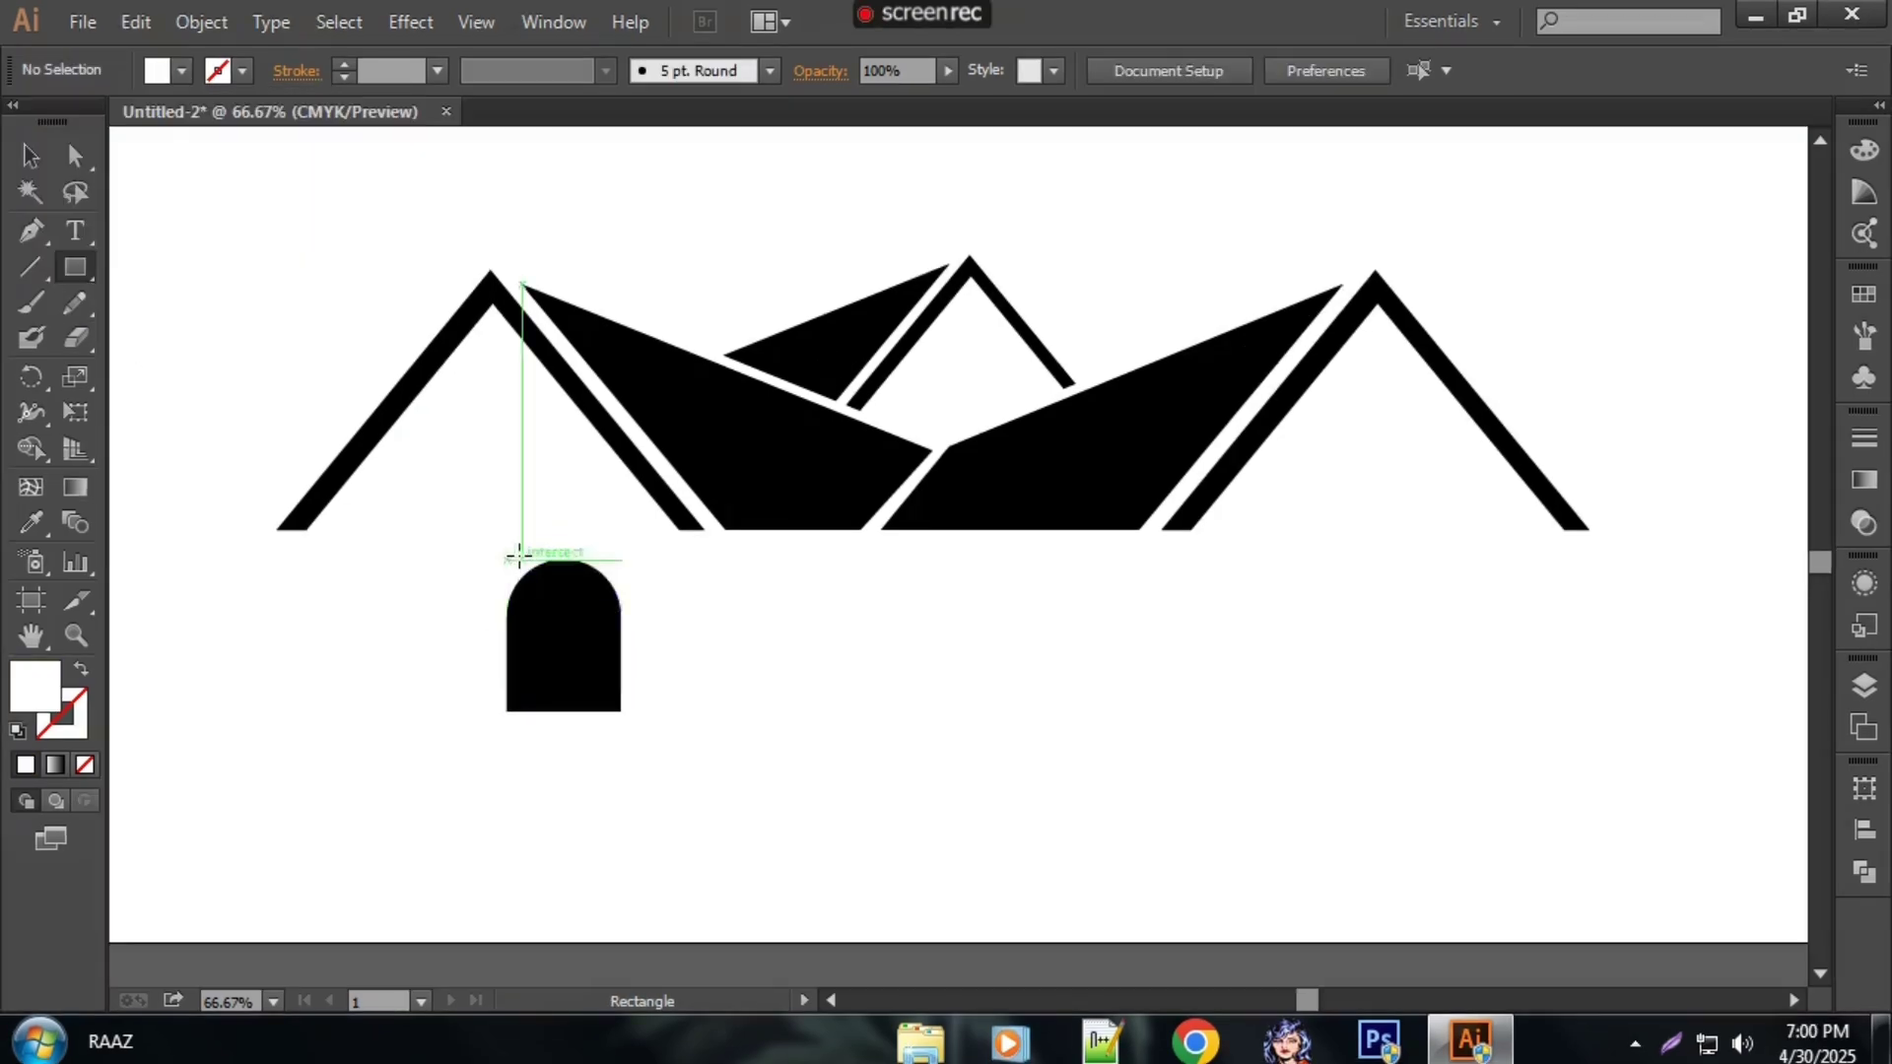
{"action": "left_click_drag", "start_coordinate": [530, 553], "coordinate": [543, 739]}
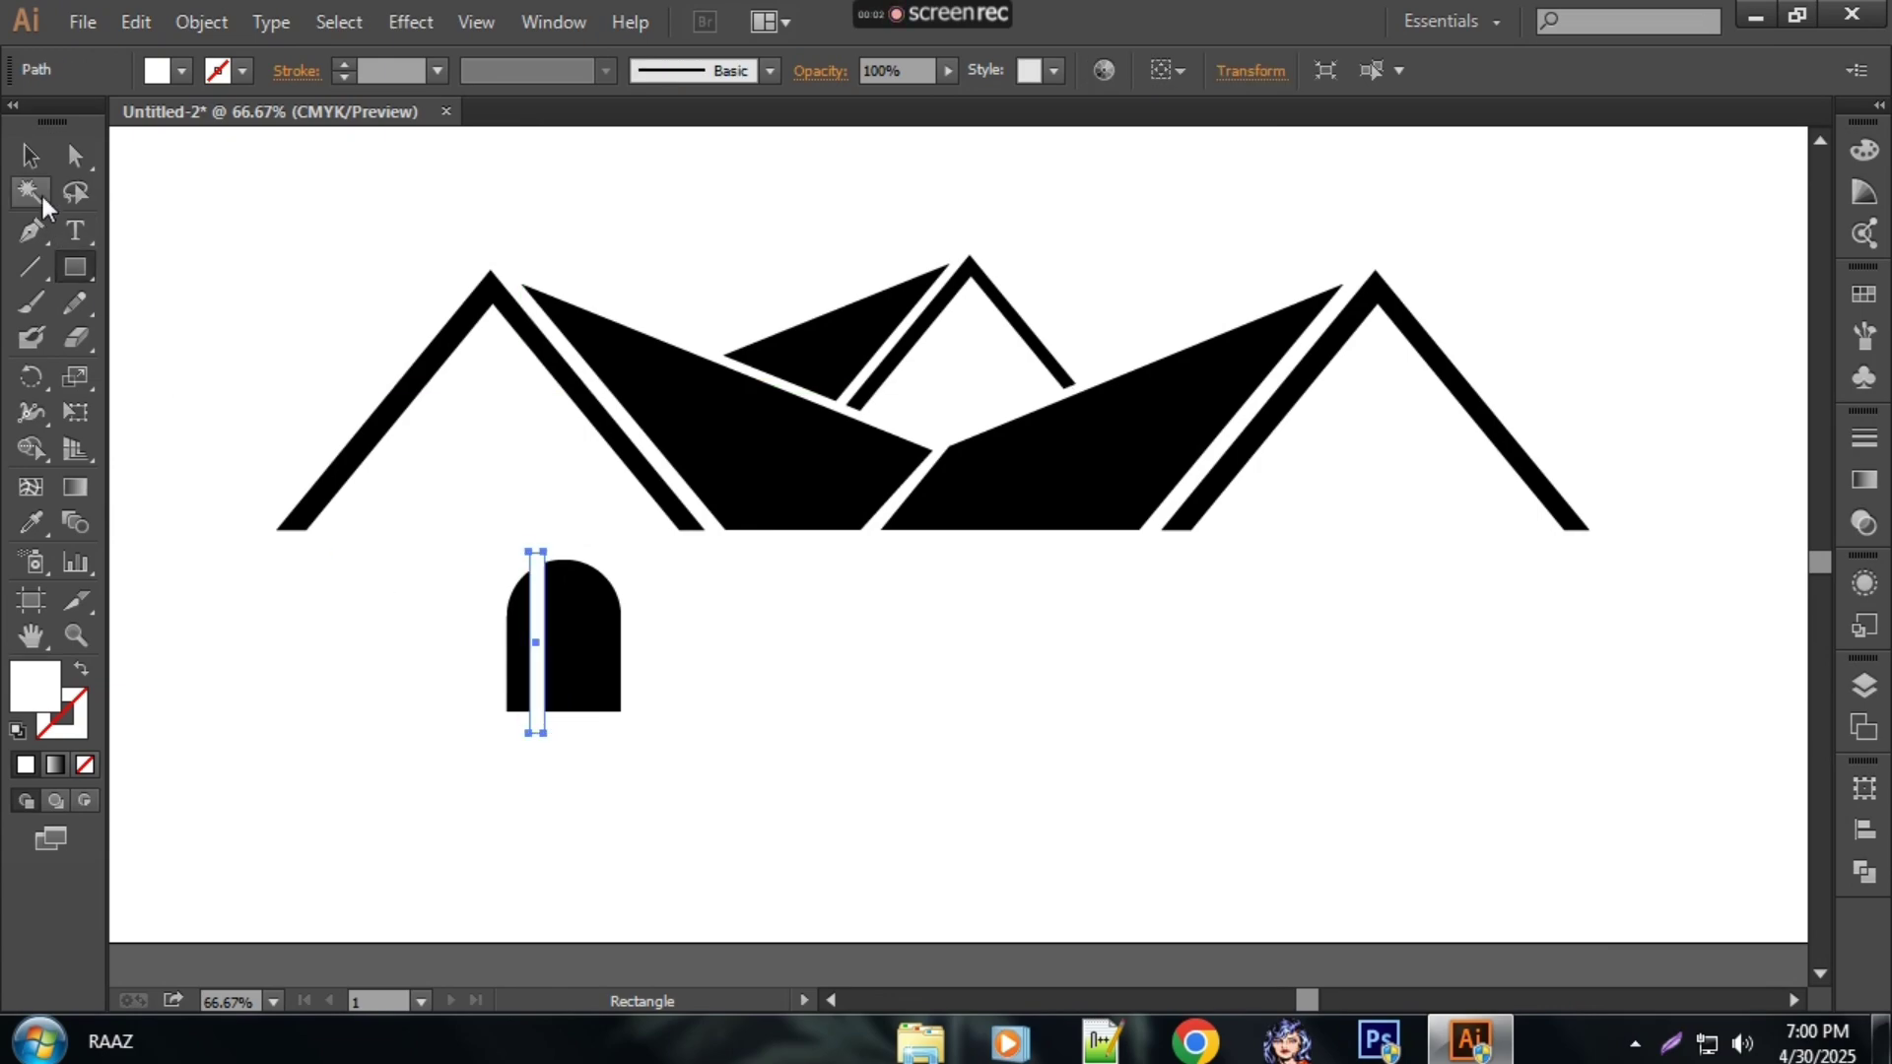
Step: Align the white bar and the arch on their horizontal centres and nudge both slightly upward
{"action": "key", "text": "v"}
{"action": "left_click_drag", "start_coordinate": [423, 604], "coordinate": [661, 784]}
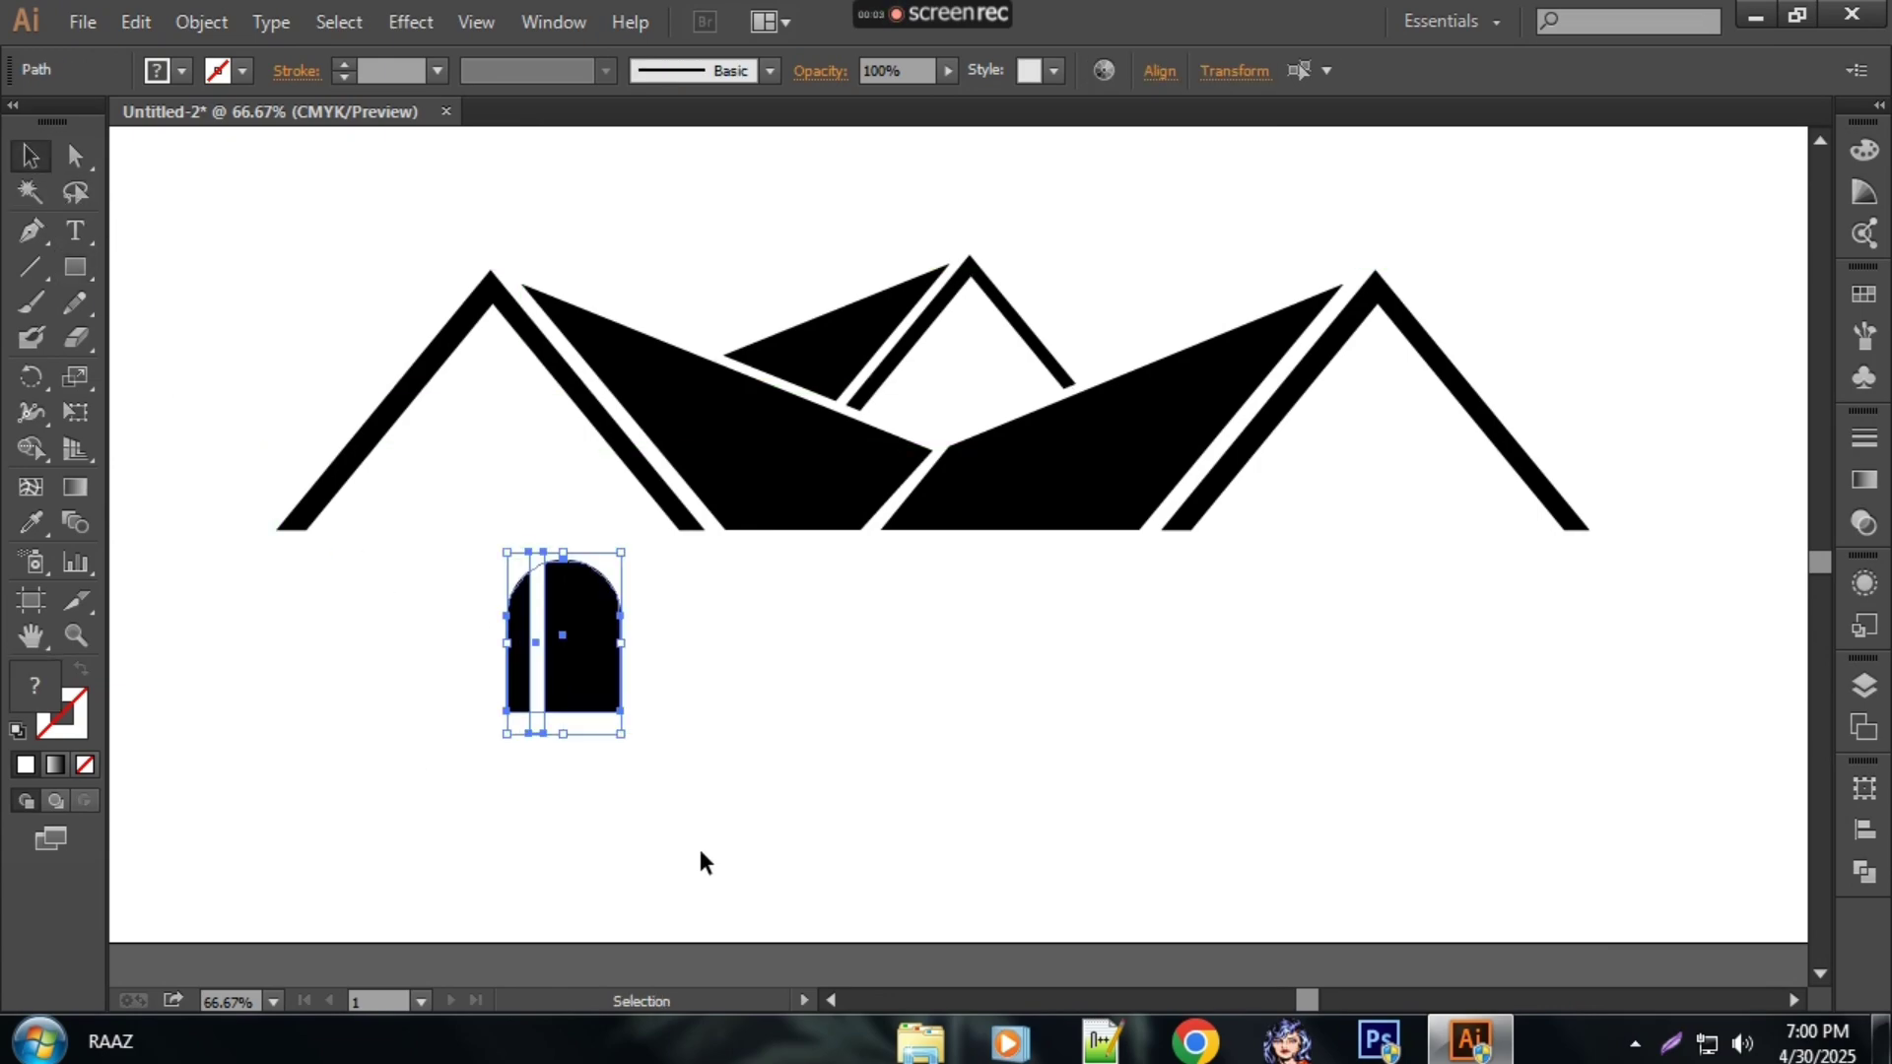
{"action": "left_click", "coordinate": [1864, 830]}
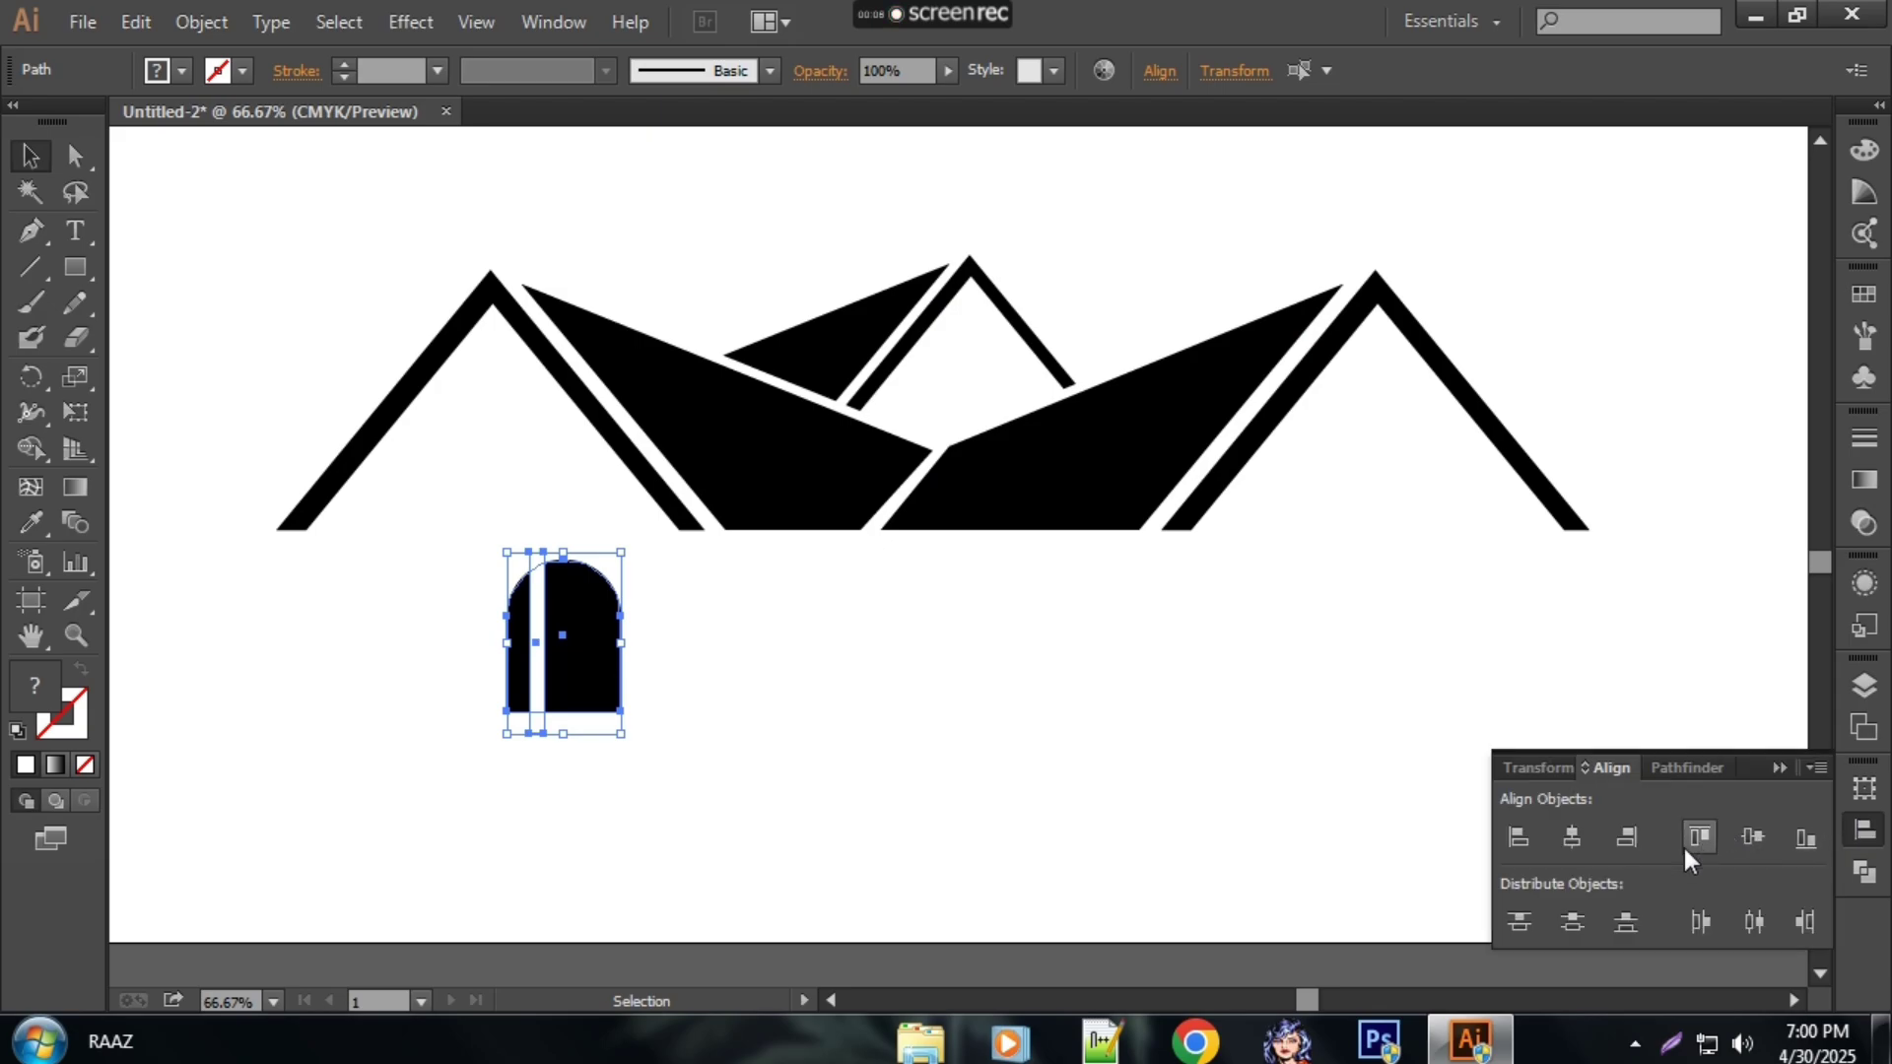
{"action": "left_click", "coordinate": [1572, 837]}
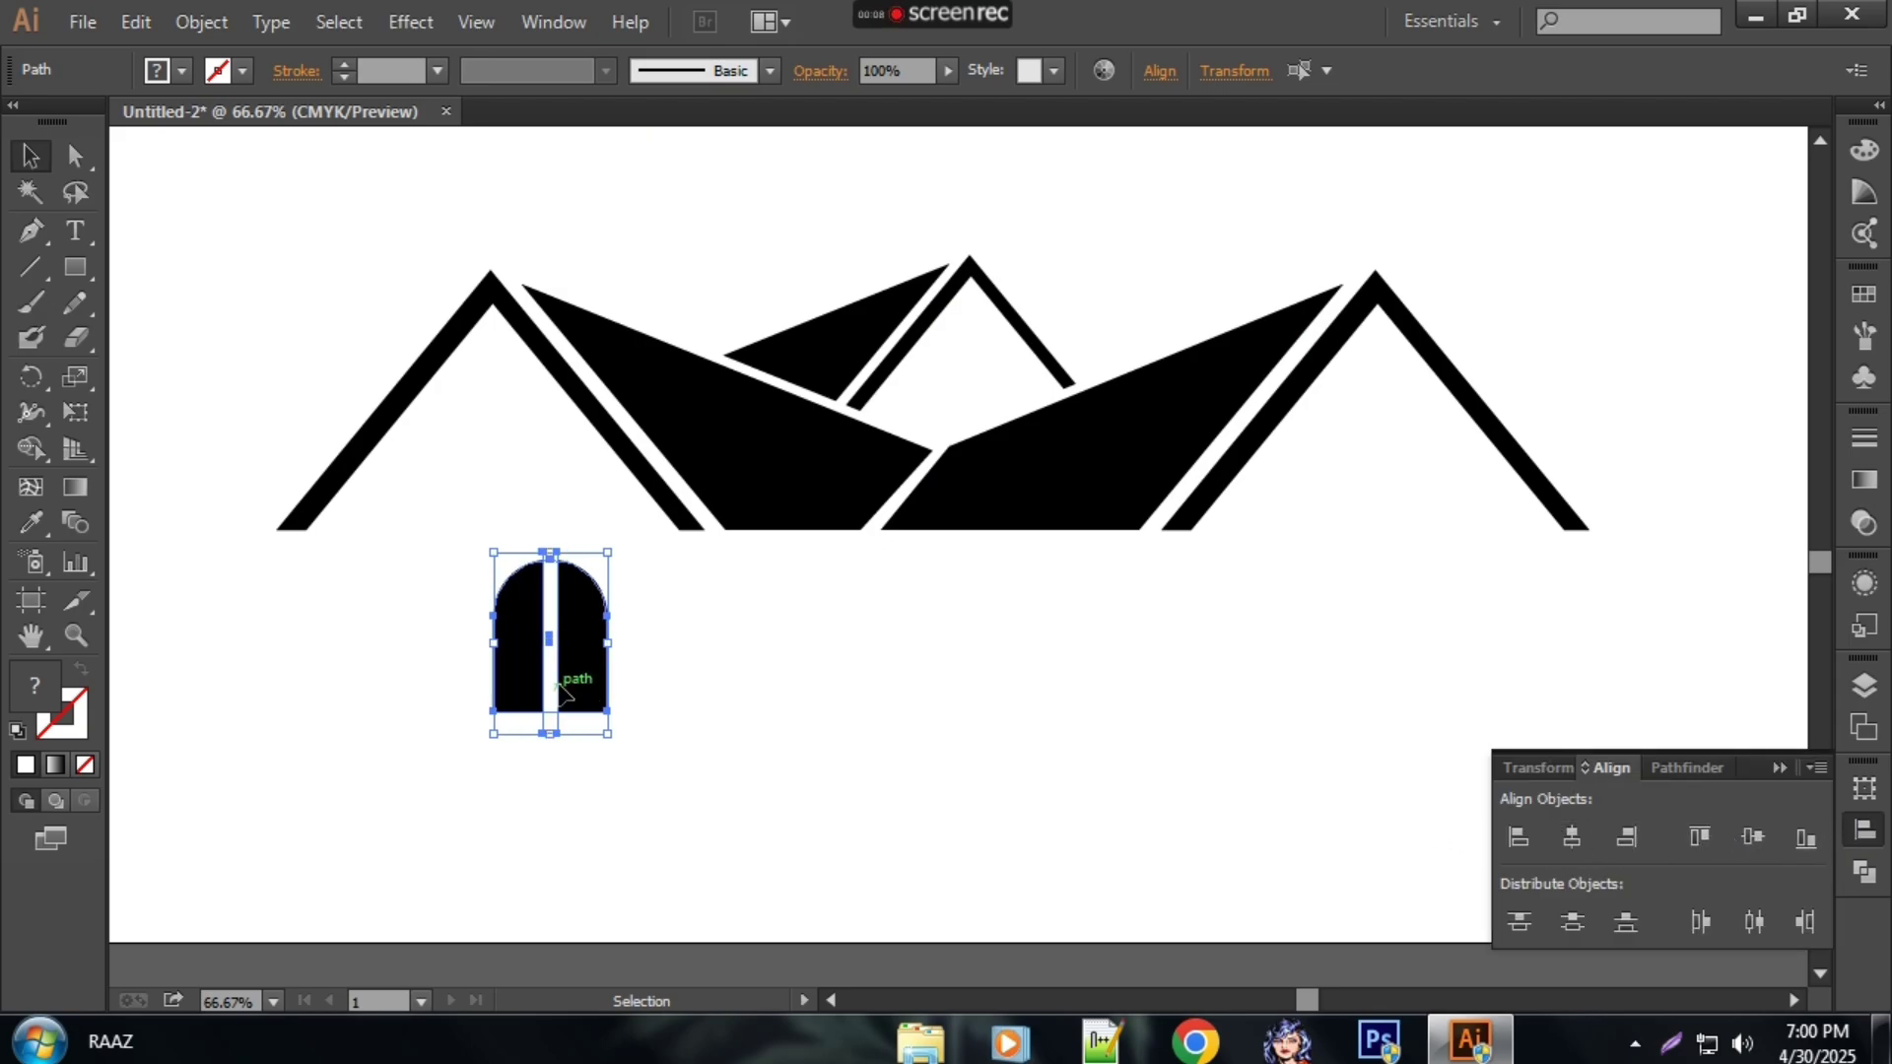
{"action": "key", "text": "Up"}
{"action": "key", "text": "Up"}
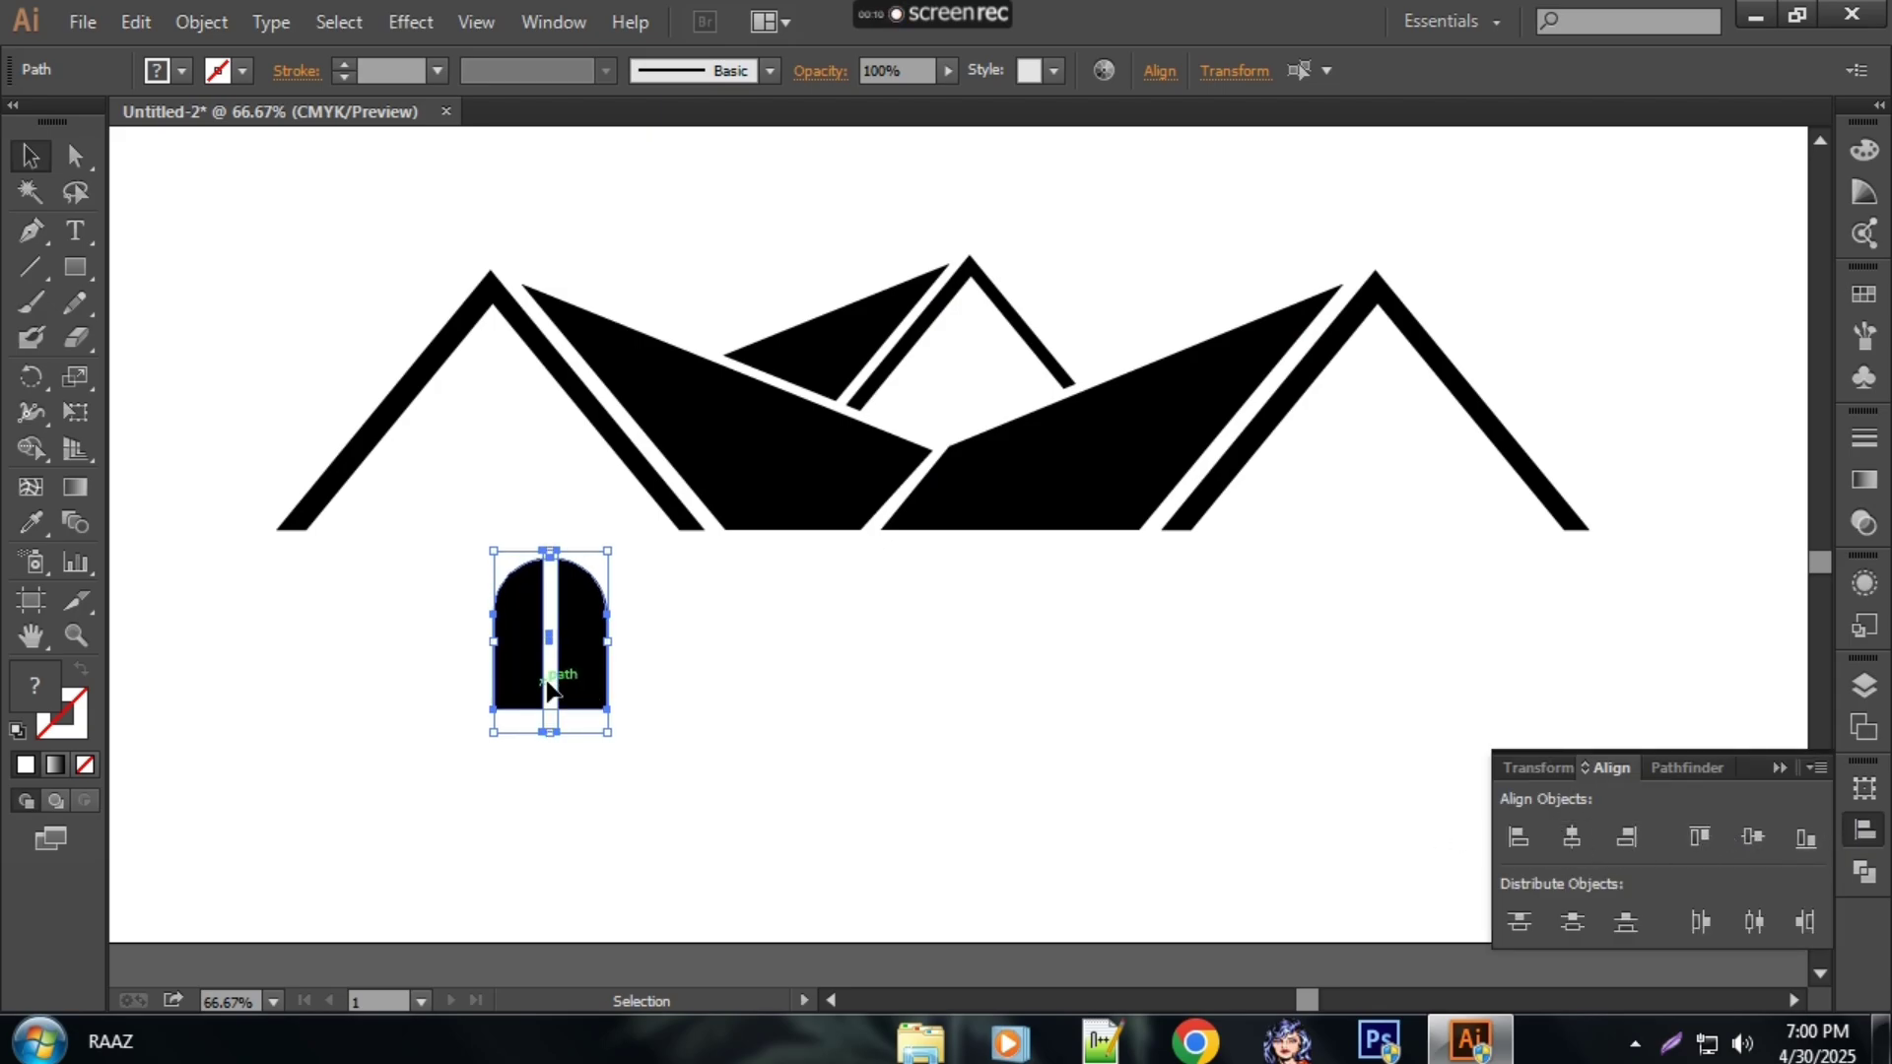
Step: Create a copy of the white bar rotated 90° to form a cross over the arch
{"action": "left_click", "coordinate": [547, 682]}
{"action": "left_click", "coordinate": [516, 680]}
{"action": "left_click", "coordinate": [734, 697]}
{"action": "left_click", "coordinate": [548, 675]}
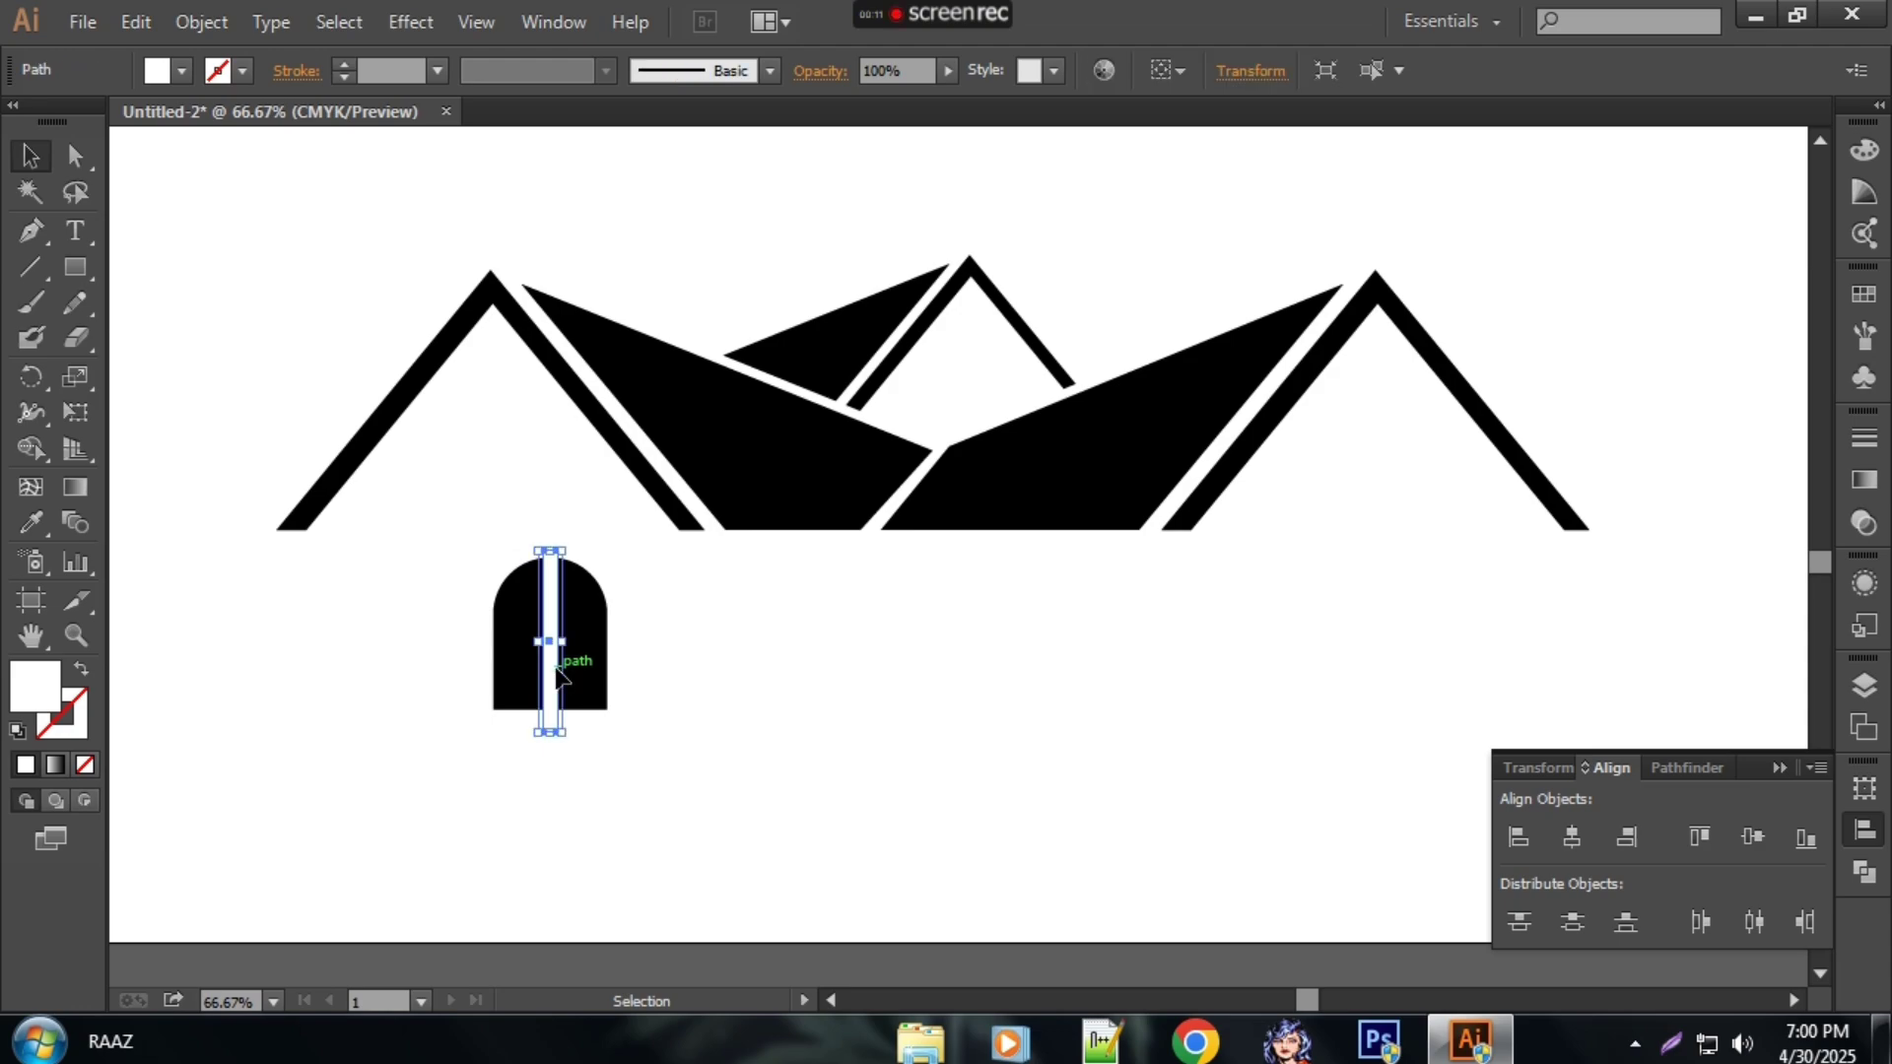
{"action": "right_click", "coordinate": [545, 662]}
{"action": "mouse_move", "coordinate": [663, 587]}
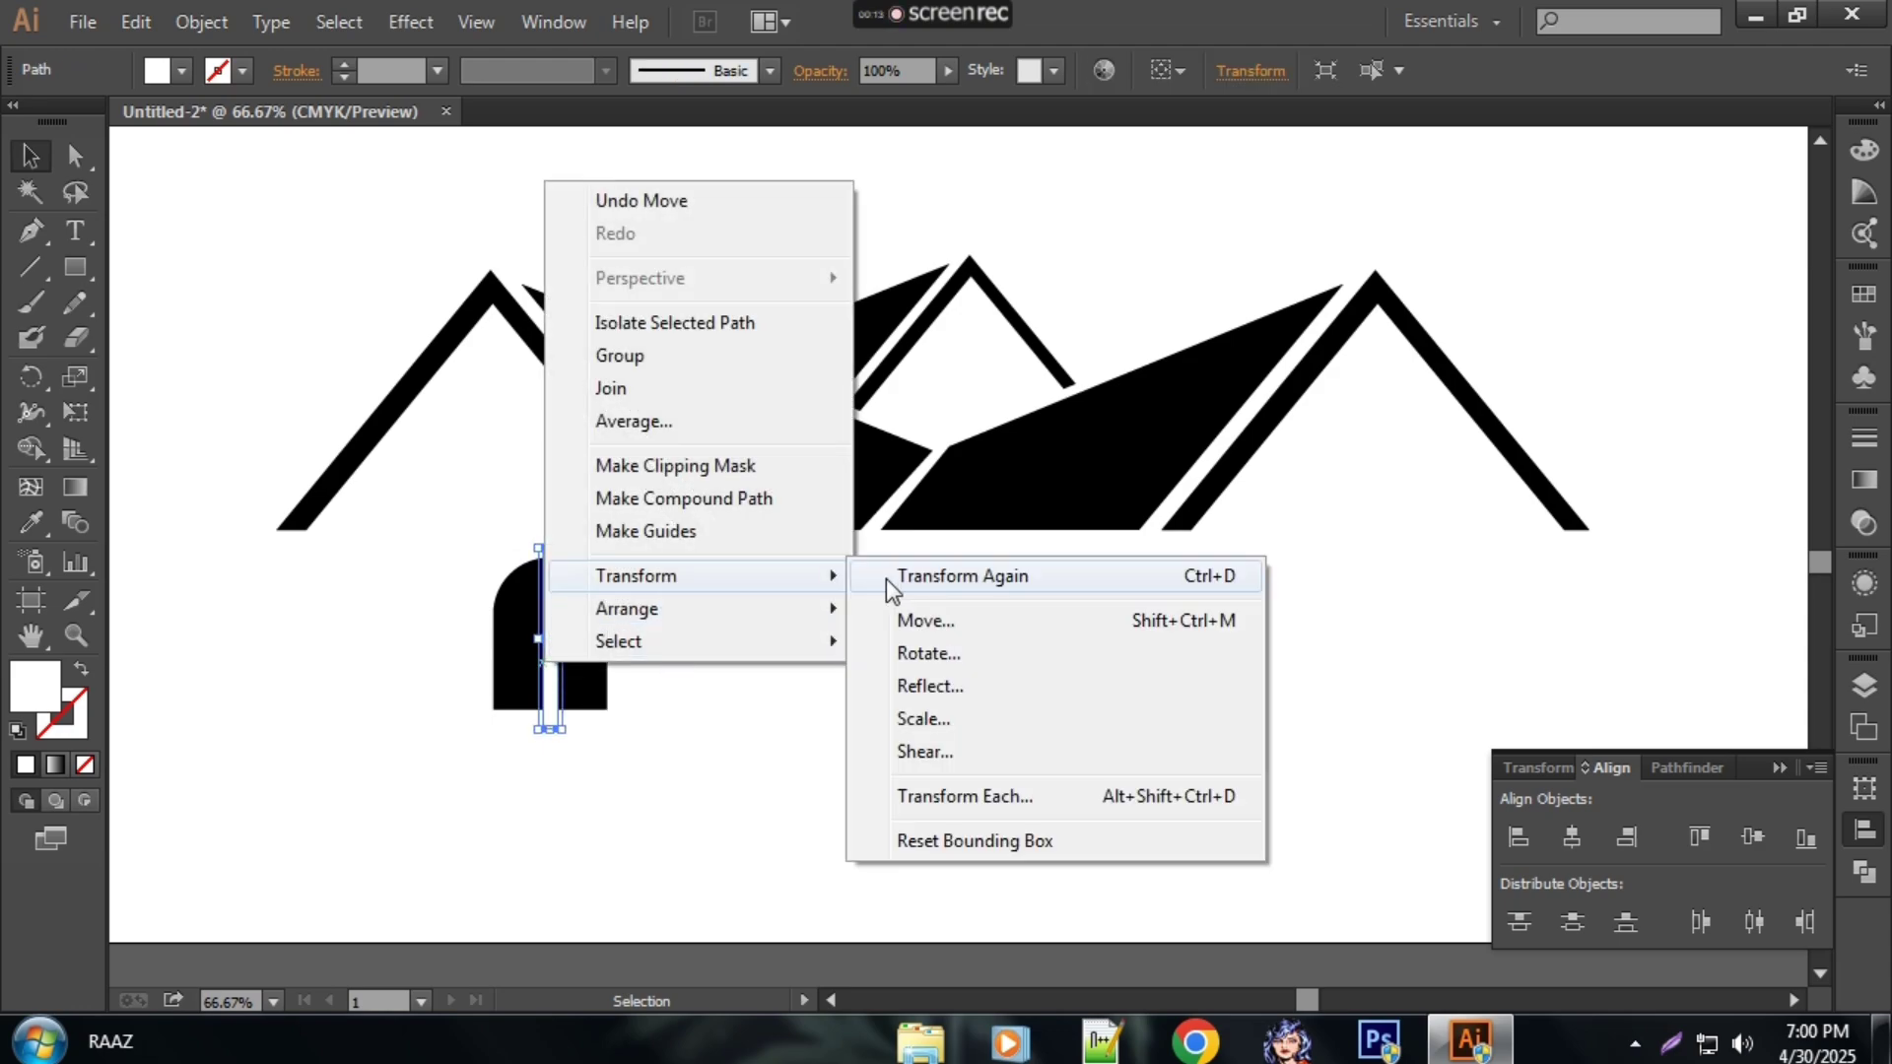
{"action": "left_click", "coordinate": [948, 656]}
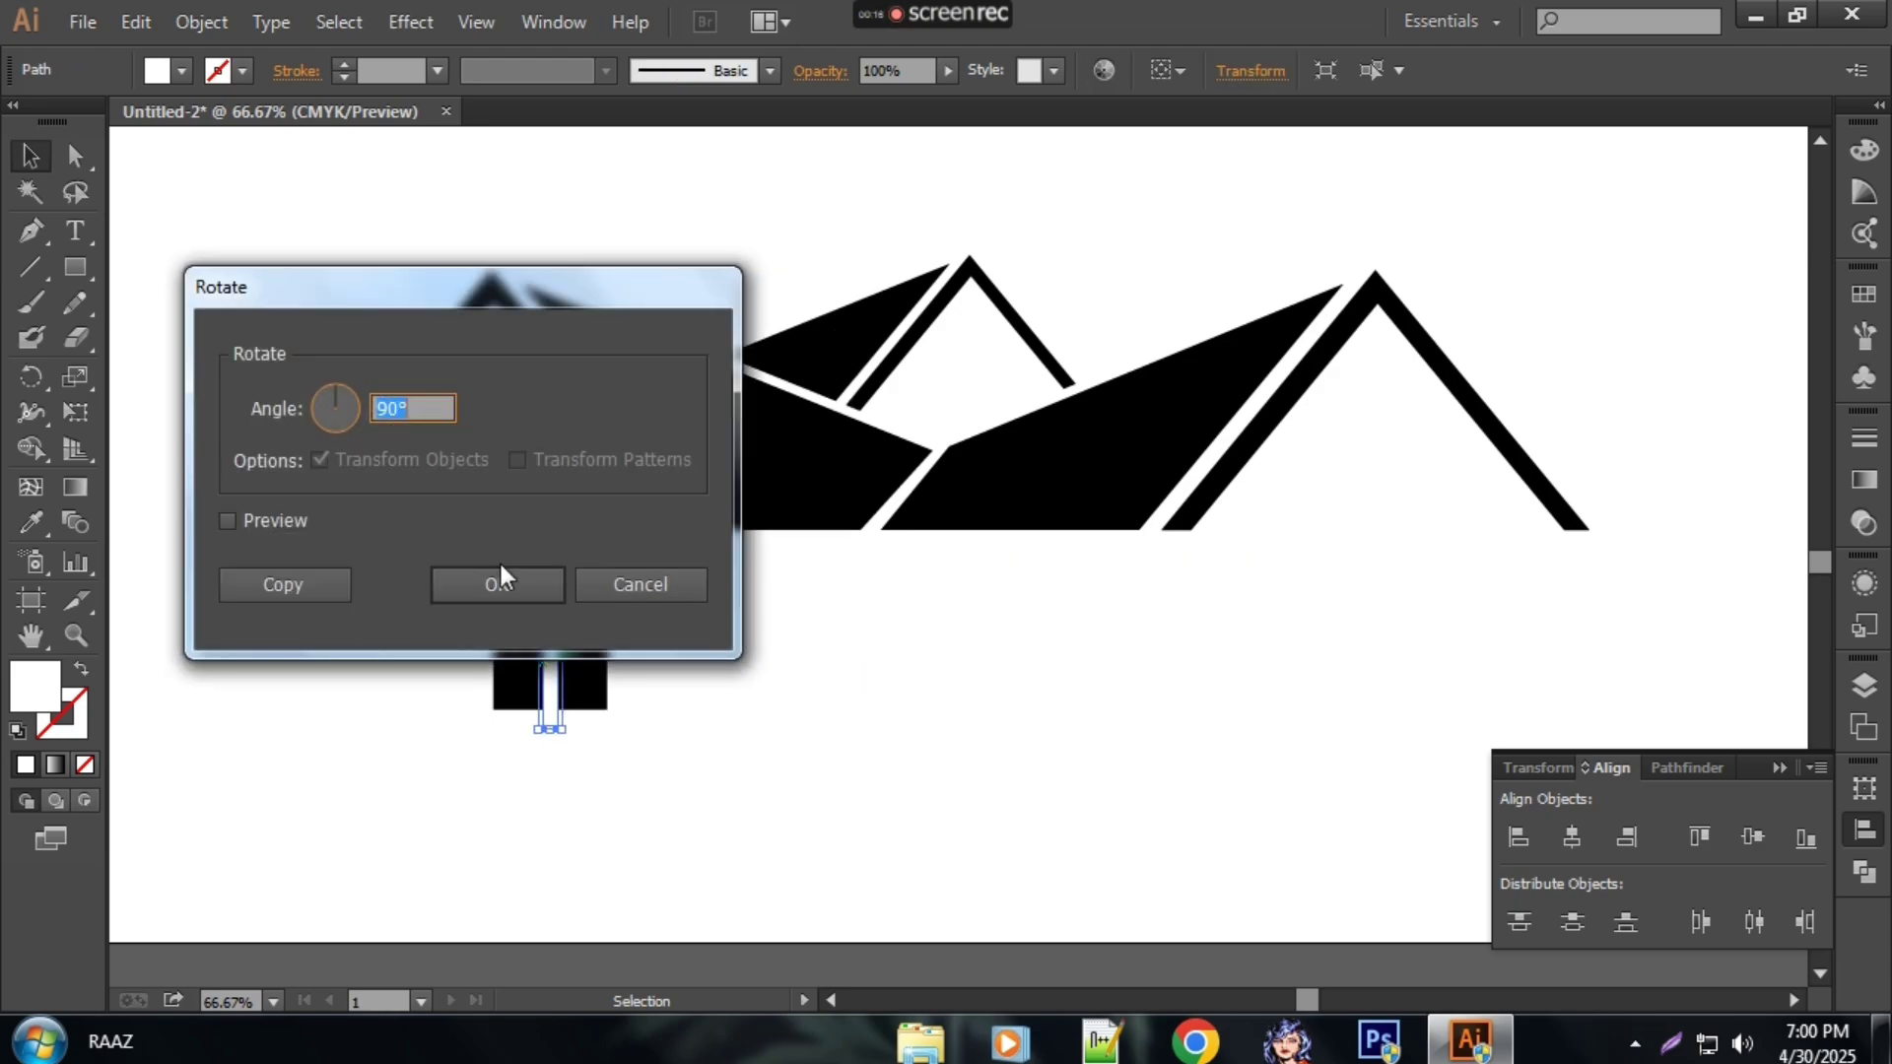
{"action": "left_click", "coordinate": [264, 589]}
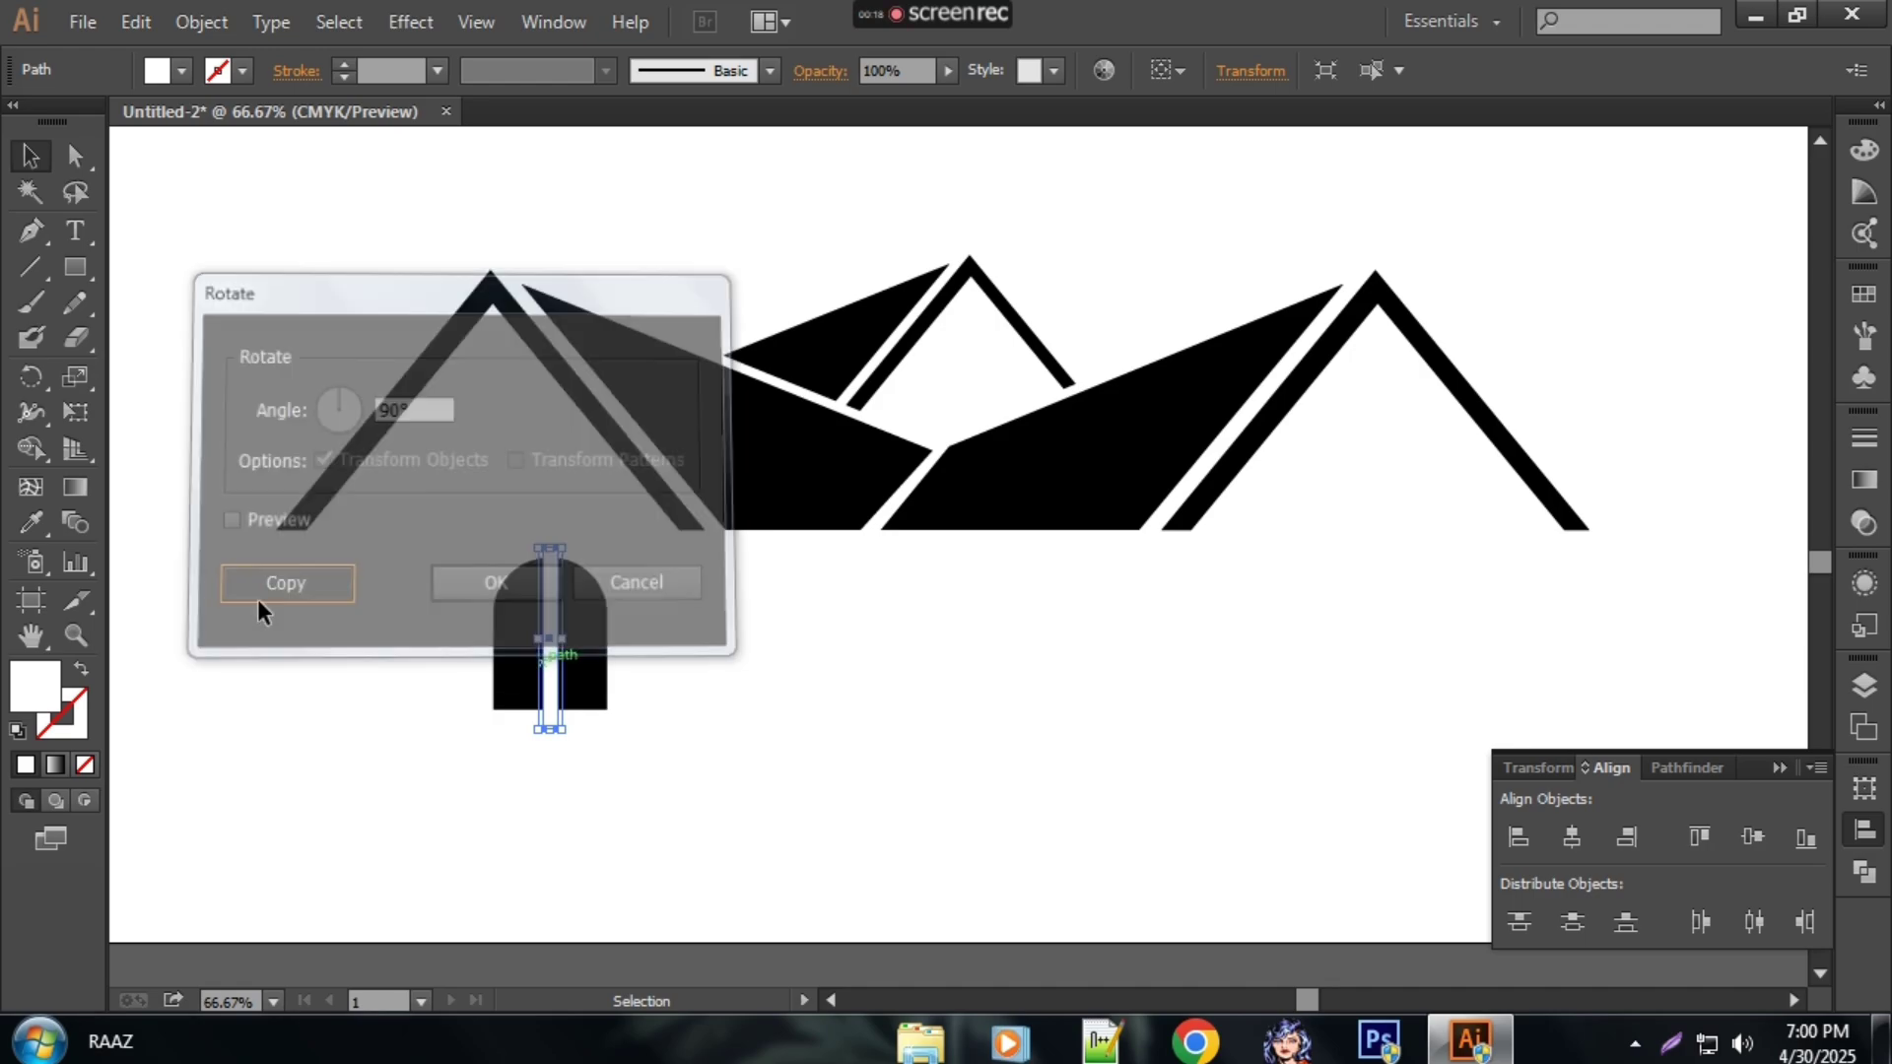
Step: Cut both white bars out of the arch with the Shape Builder tool and group the four window panes
{"action": "left_click_drag", "start_coordinate": [413, 527], "coordinate": [709, 818]}
{"action": "key", "text": "shift+m"}
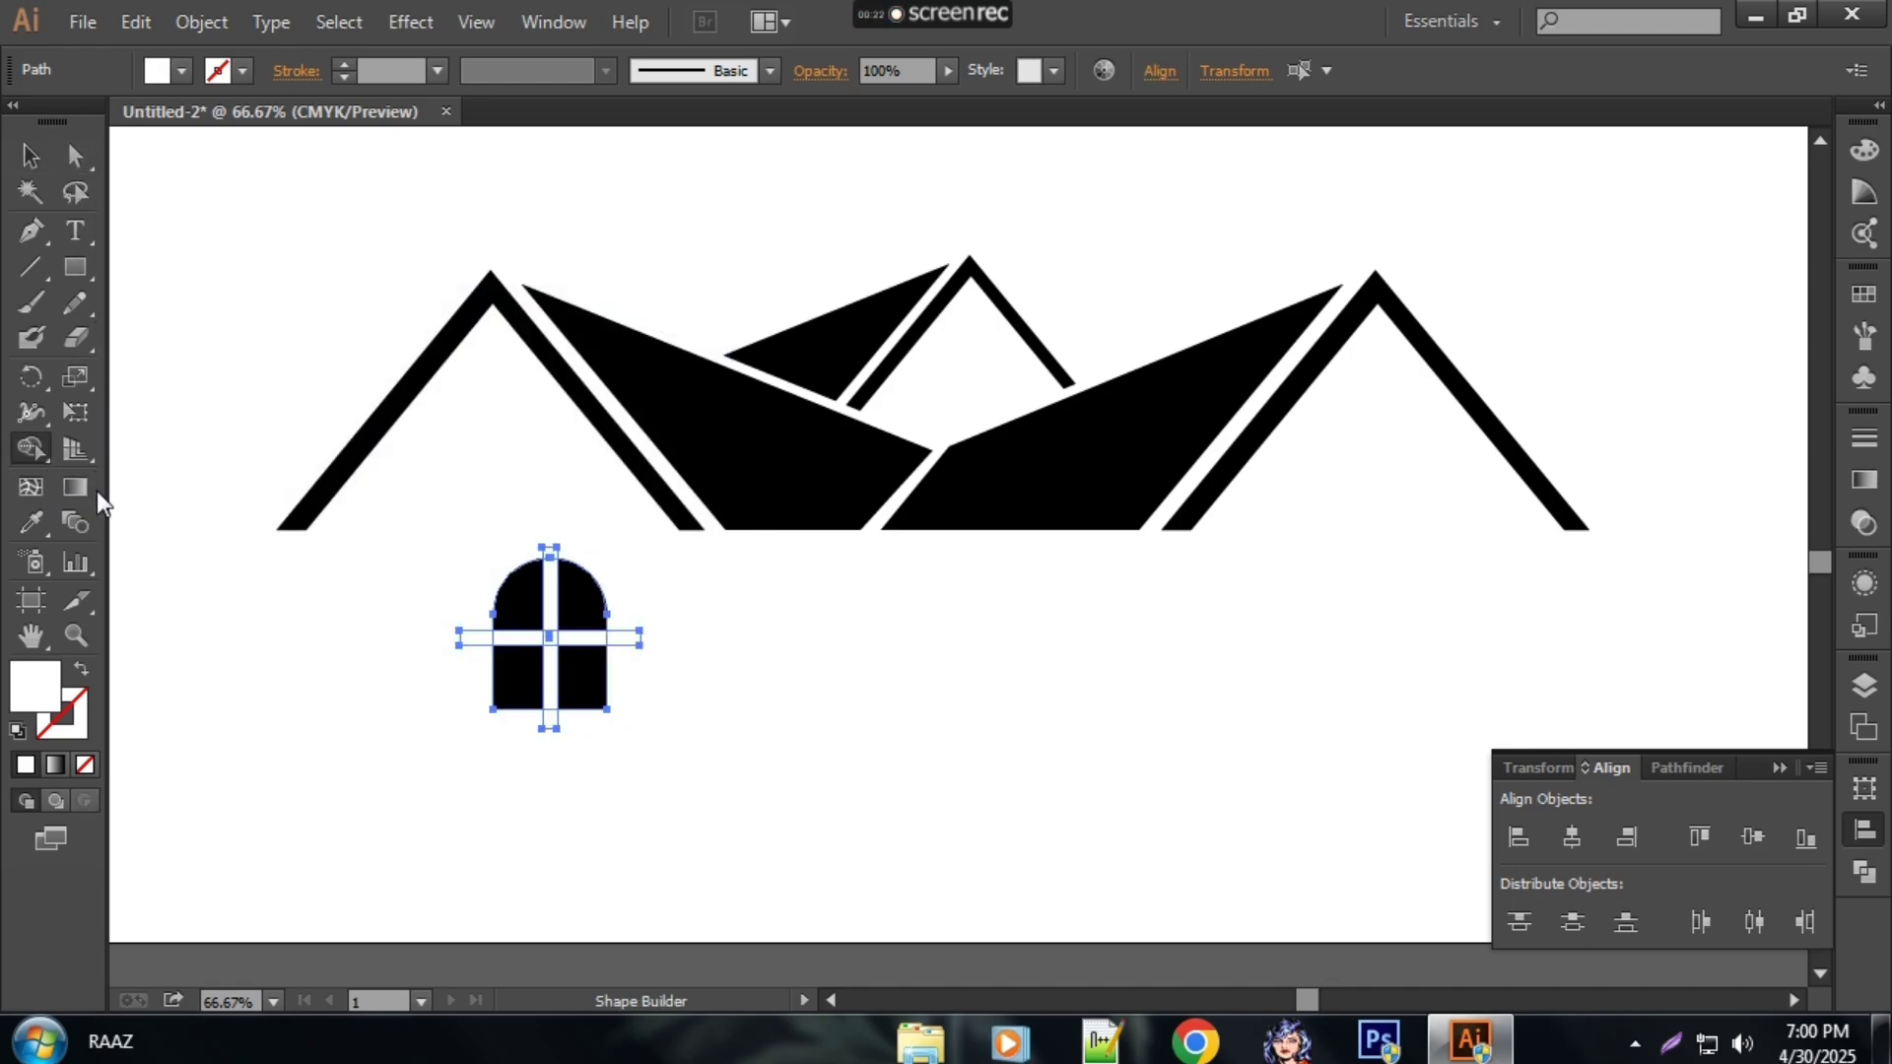
{"action": "left_click_drag", "start_coordinate": [549, 764], "coordinate": [549, 515]}
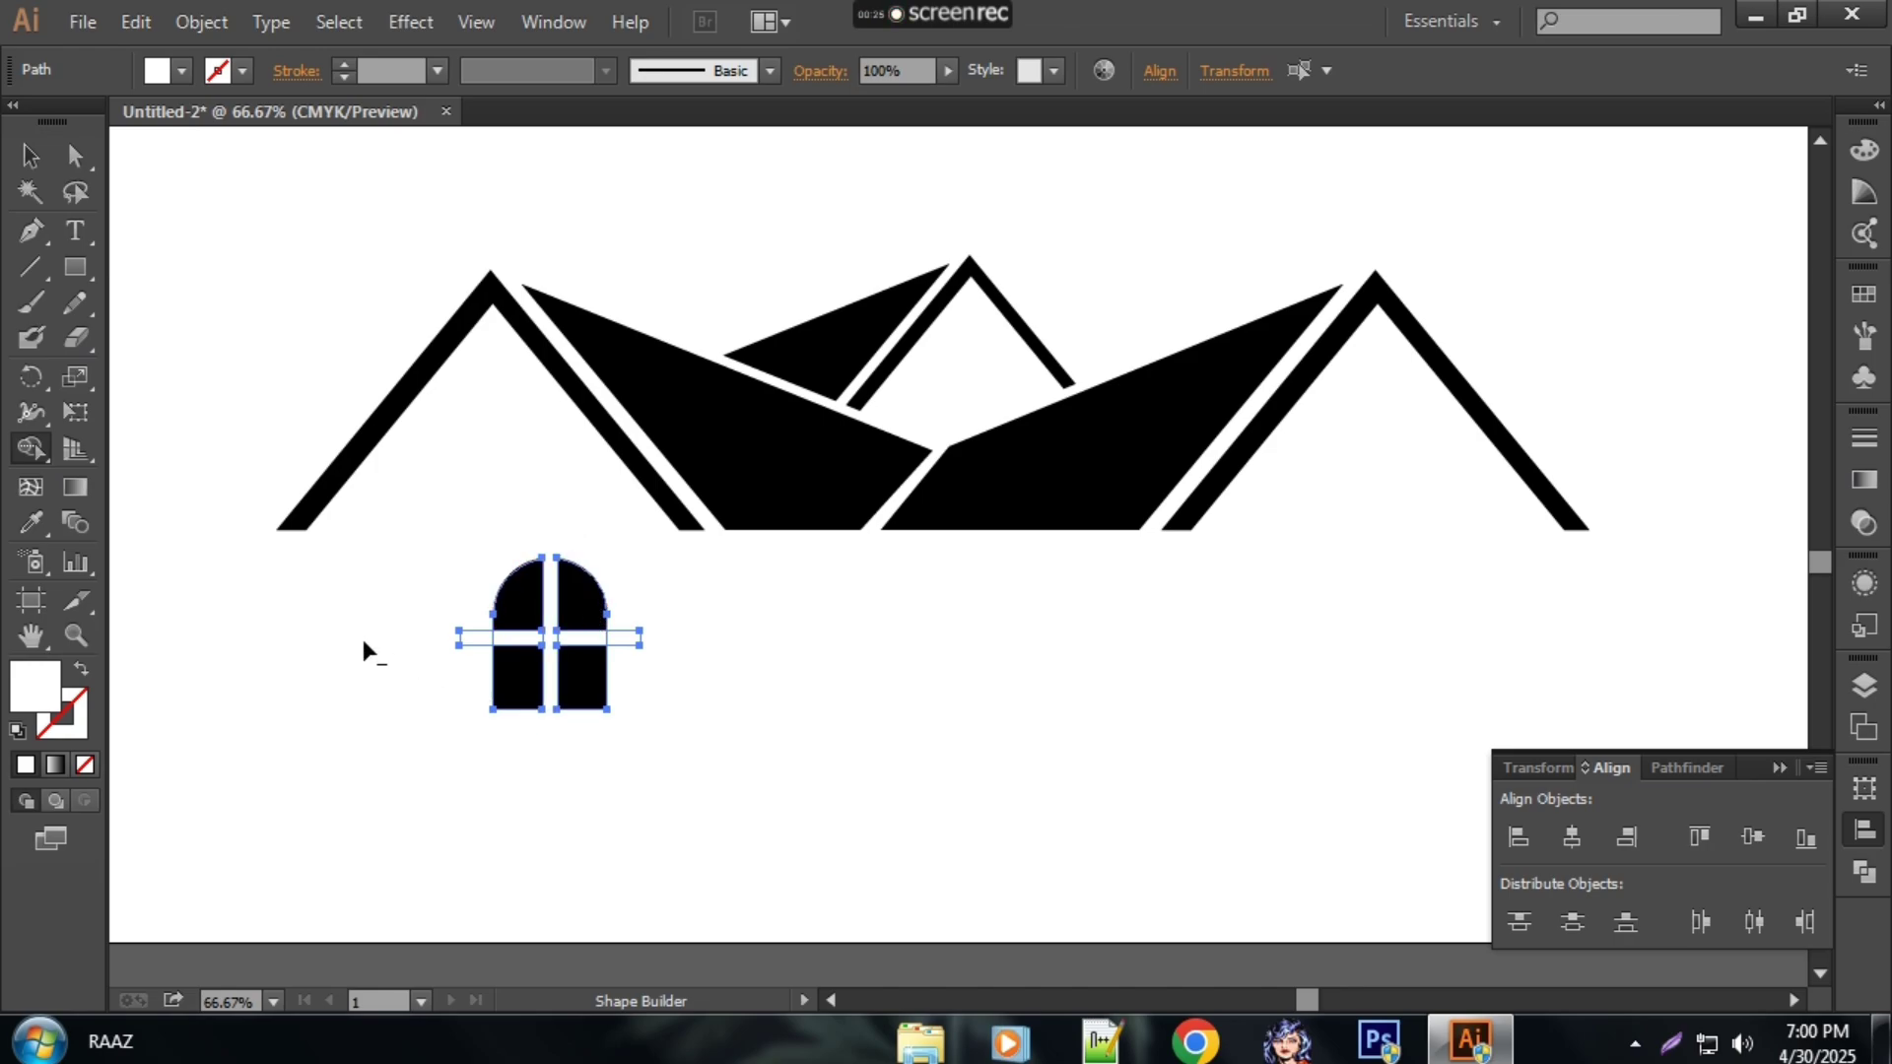
{"action": "left_click_drag", "start_coordinate": [350, 639], "coordinate": [714, 650]}
{"action": "right_click", "coordinate": [613, 619]}
{"action": "right_click", "coordinate": [589, 604]}
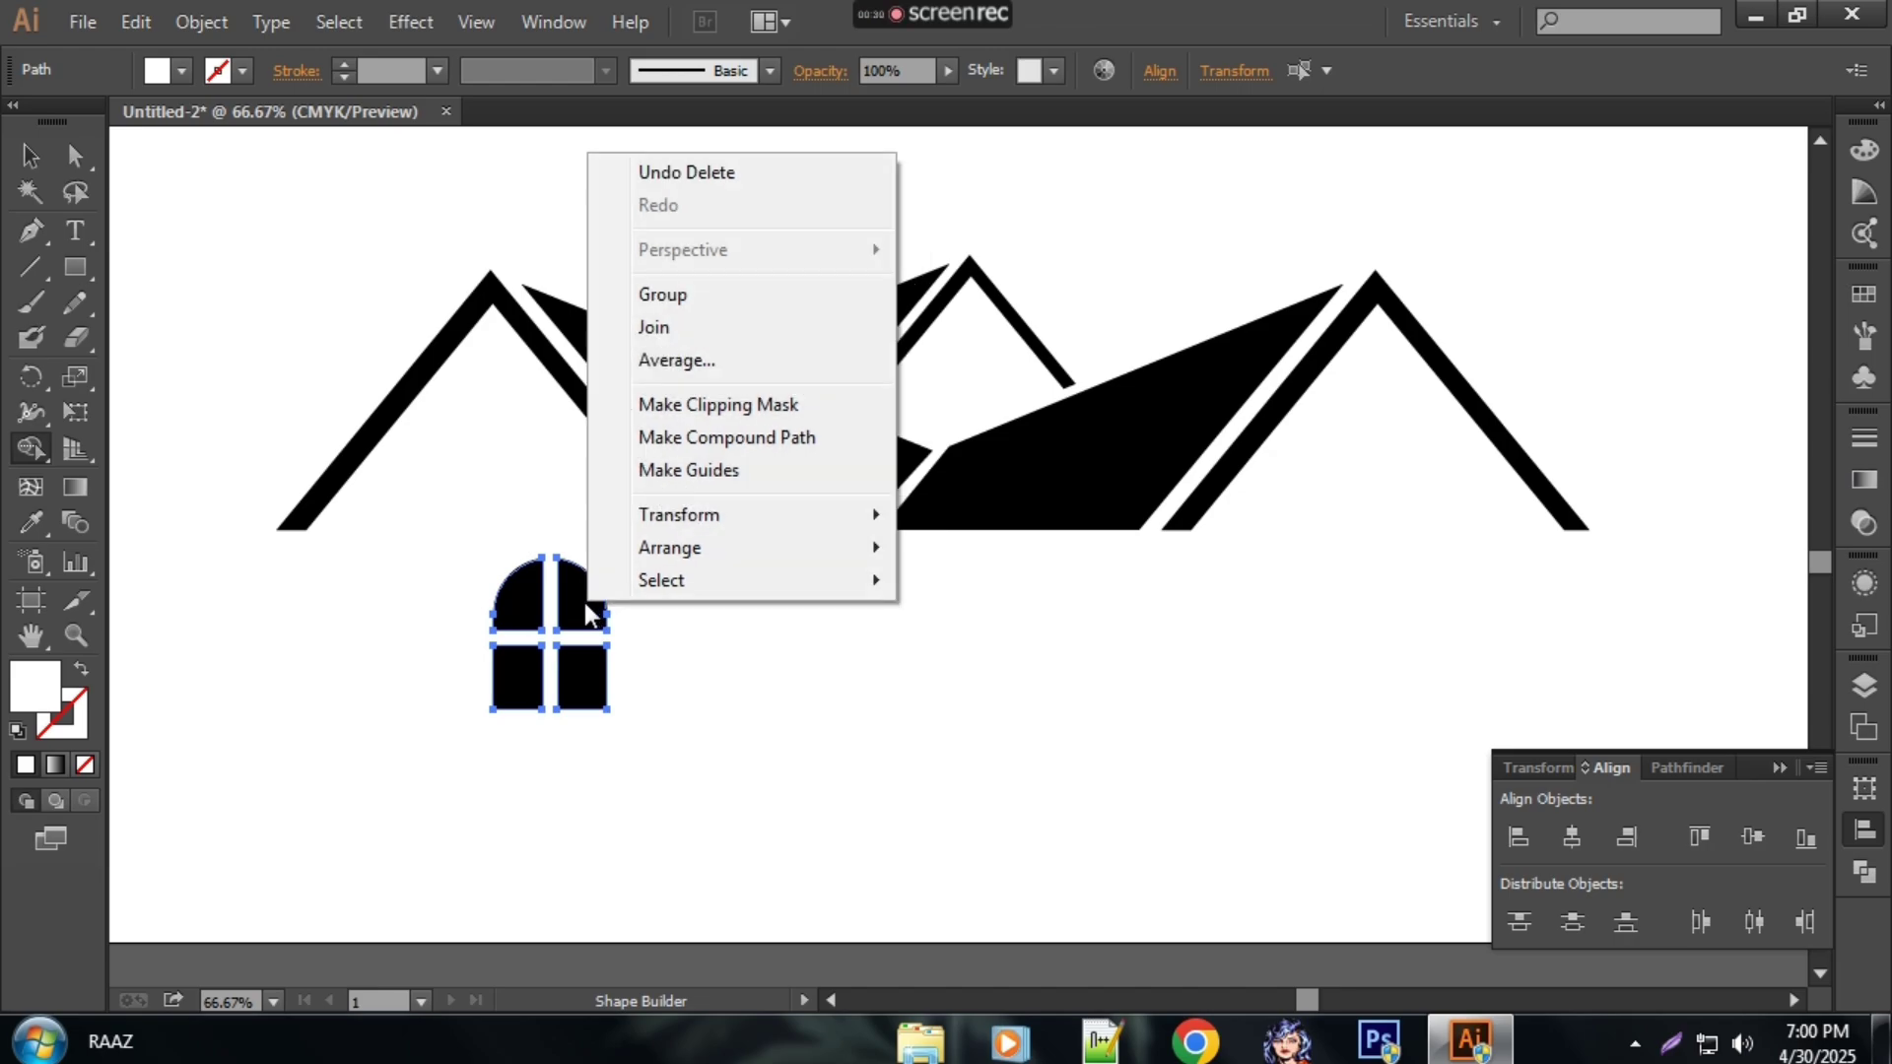
{"action": "left_click", "coordinate": [676, 296]}
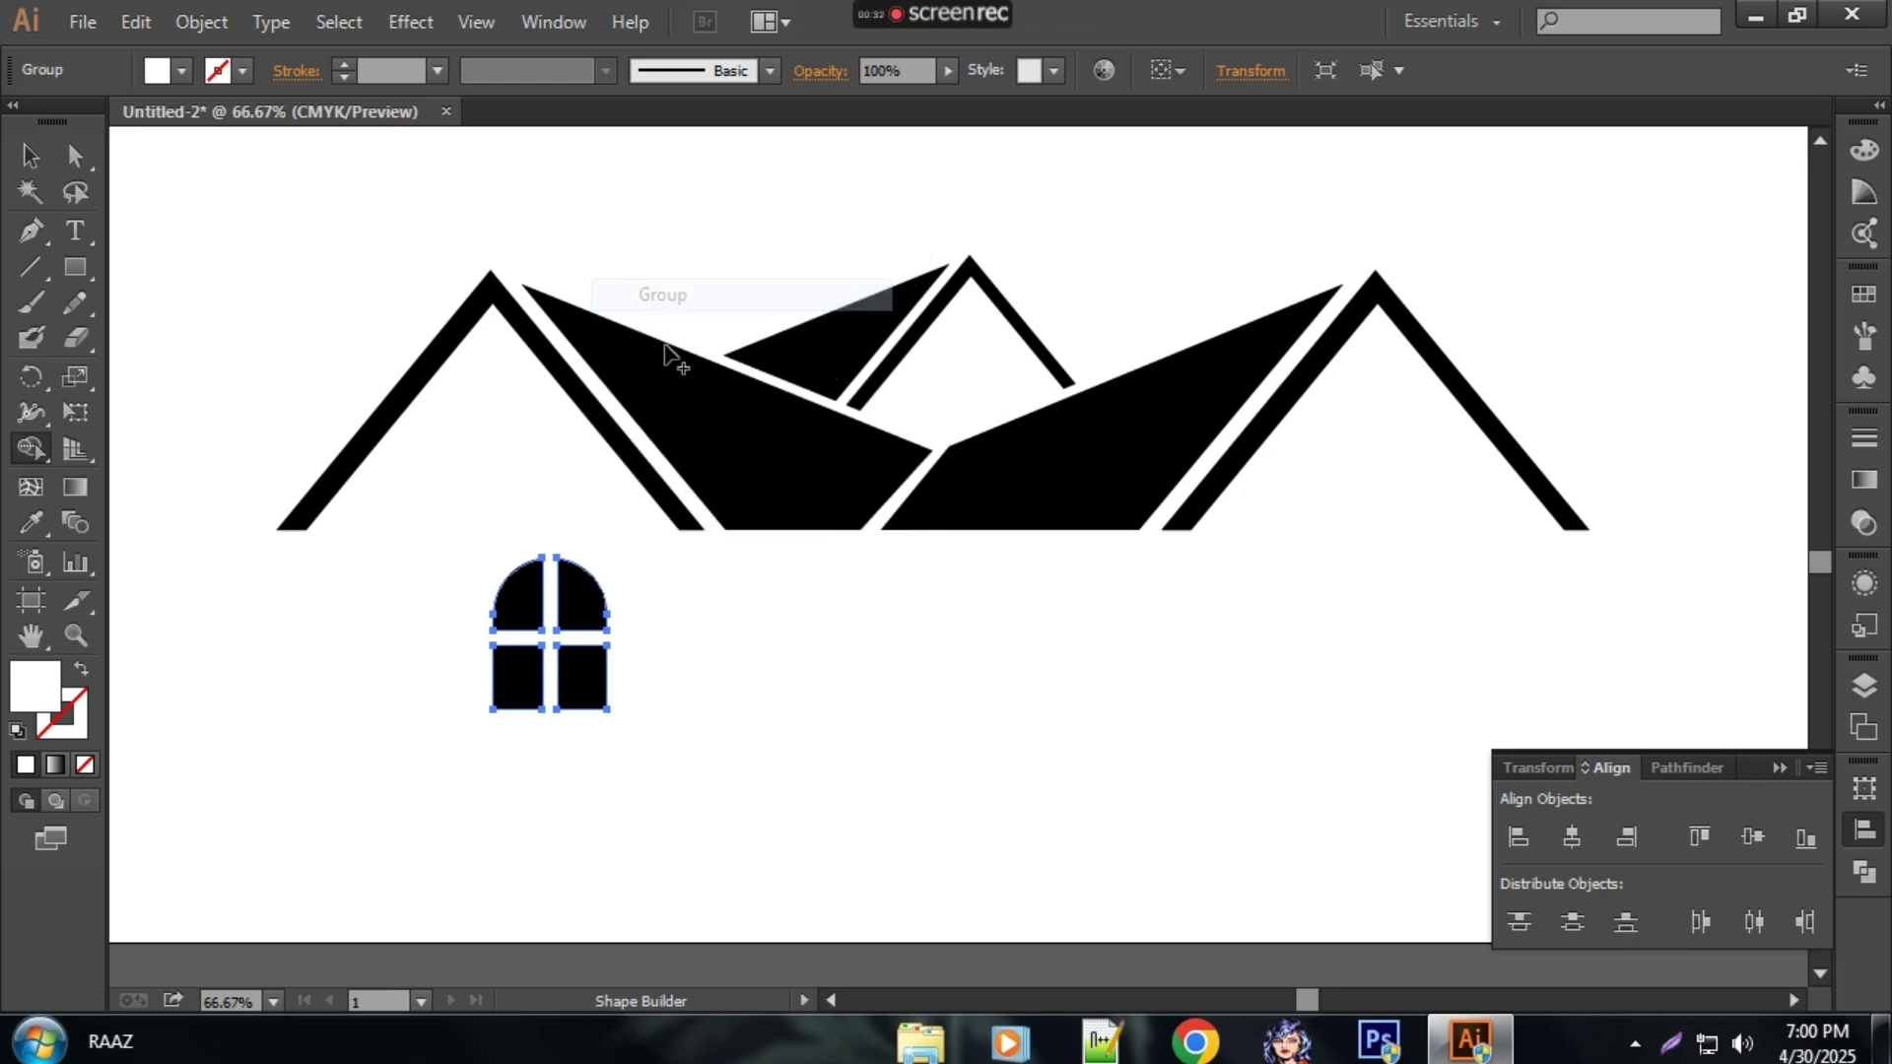
Step: Fit the window group inside the left gable, slightly reduced, and place copies in the right gable and, smaller, in the central gable
{"action": "left_click", "coordinate": [31, 169]}
{"action": "left_click_drag", "start_coordinate": [520, 593], "coordinate": [461, 430]}
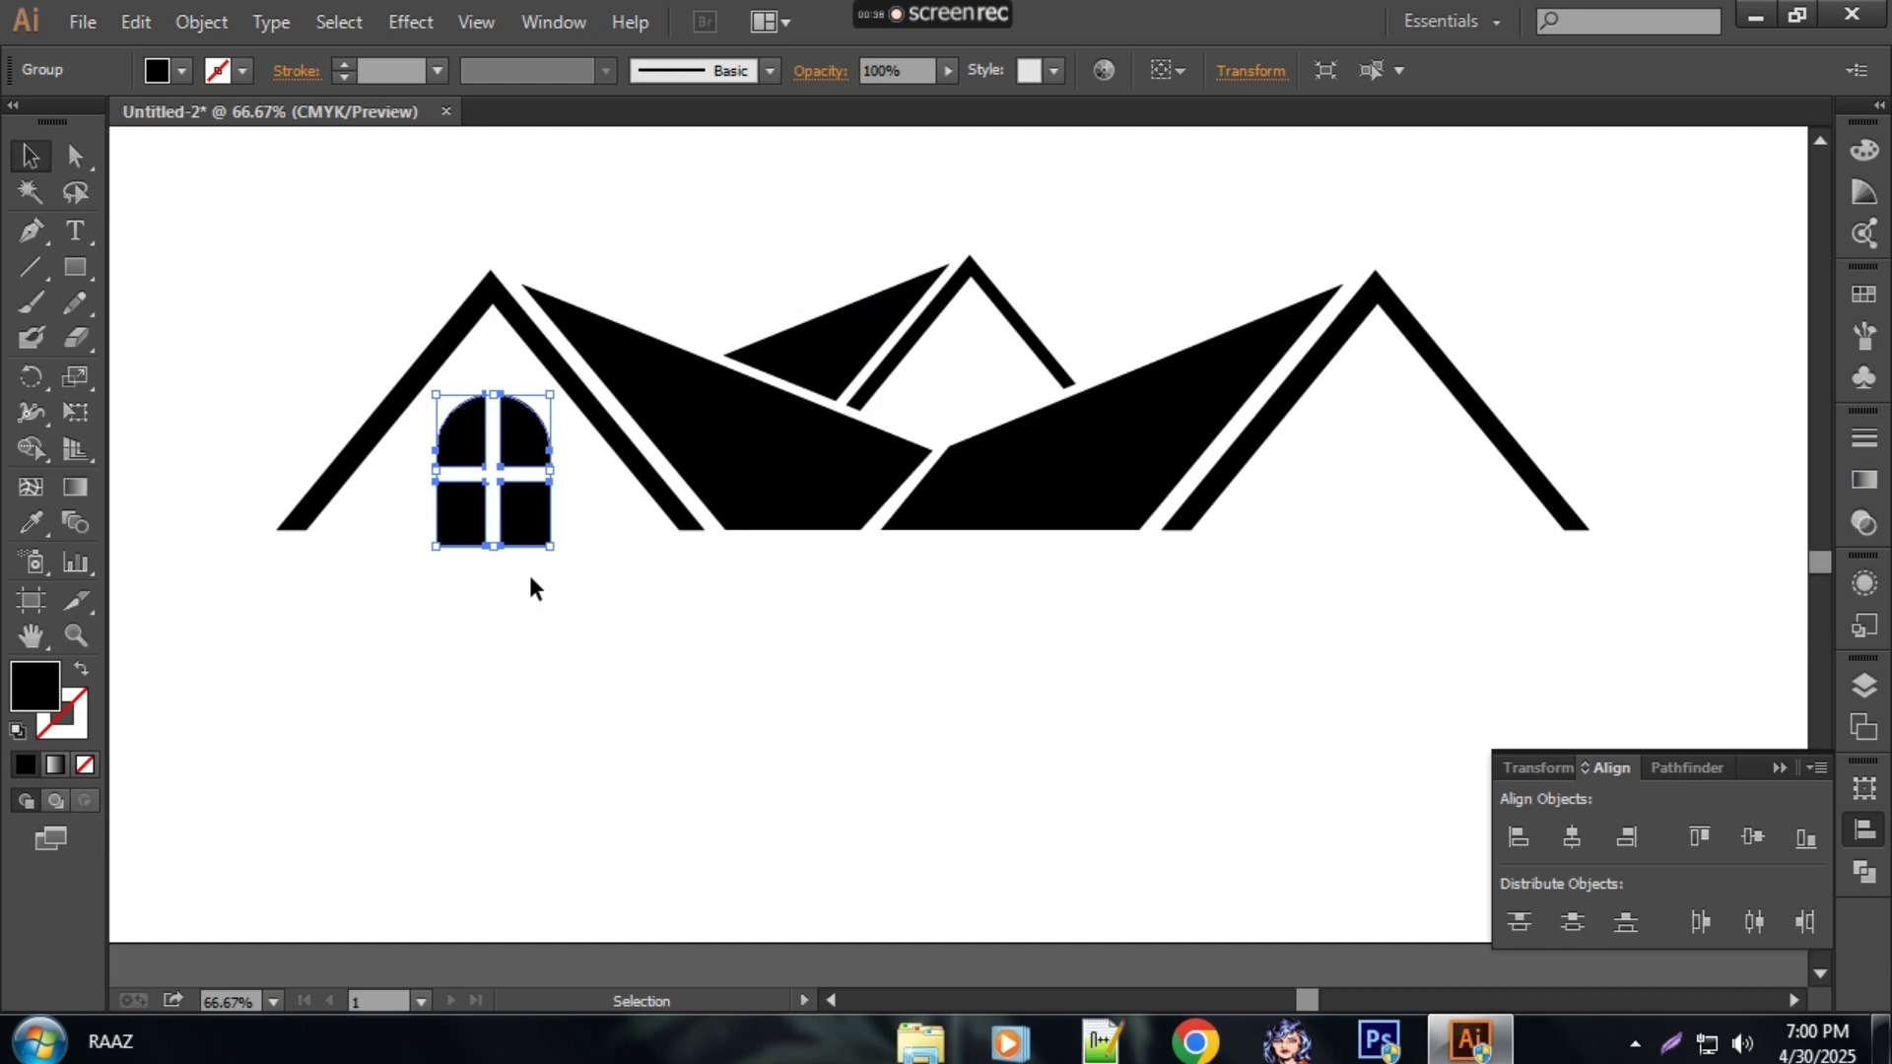
{"action": "mouse_move", "coordinate": [550, 546]}
{"action": "left_mouse_down"}
{"action": "mouse_move", "coordinate": [533, 524]}
{"action": "mouse_move", "coordinate": [548, 541]}
{"action": "left_mouse_up"}
{"action": "left_click_drag", "start_coordinate": [523, 454], "coordinate": [996, 394]}
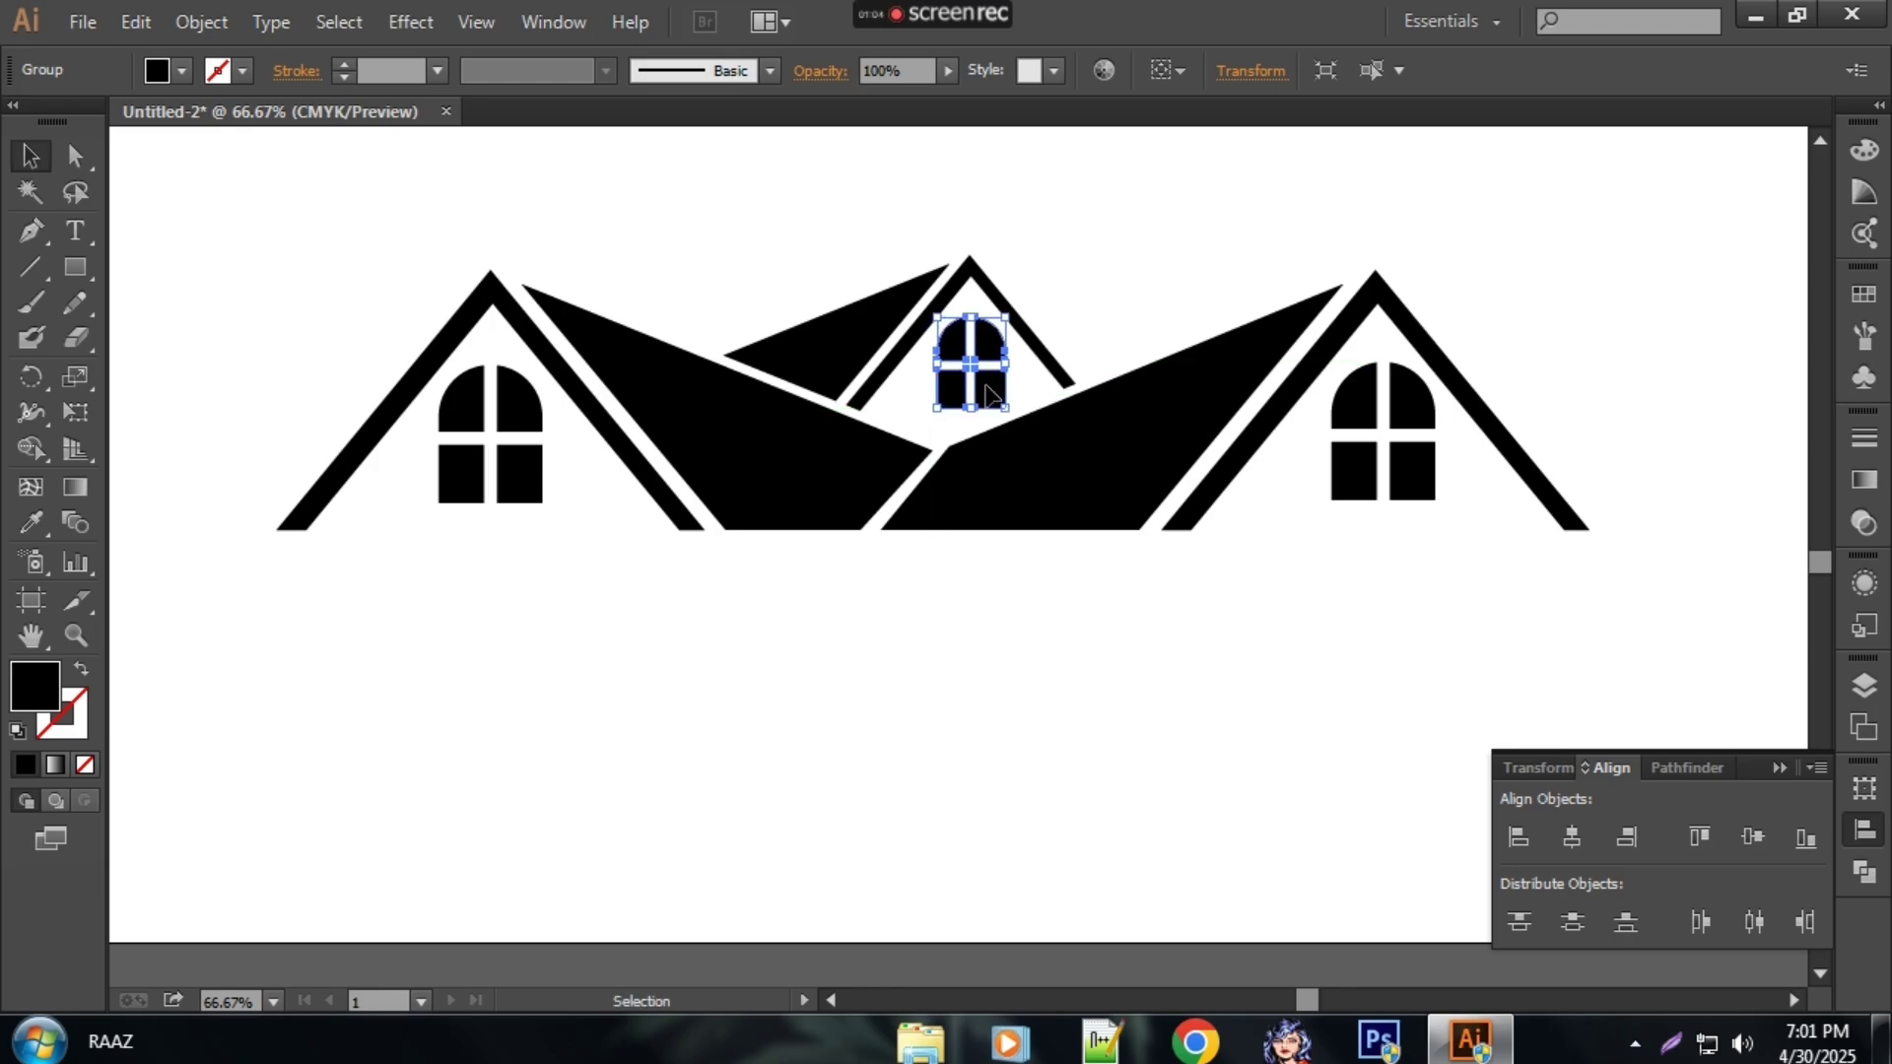
{"action": "left_click", "coordinate": [934, 704]}
Step: Draw an open S-shaped curve about 800 pt wide with no fill below the roofs using the Pen tool, then deselect it
{"action": "key", "text": "ctrl+minus"}
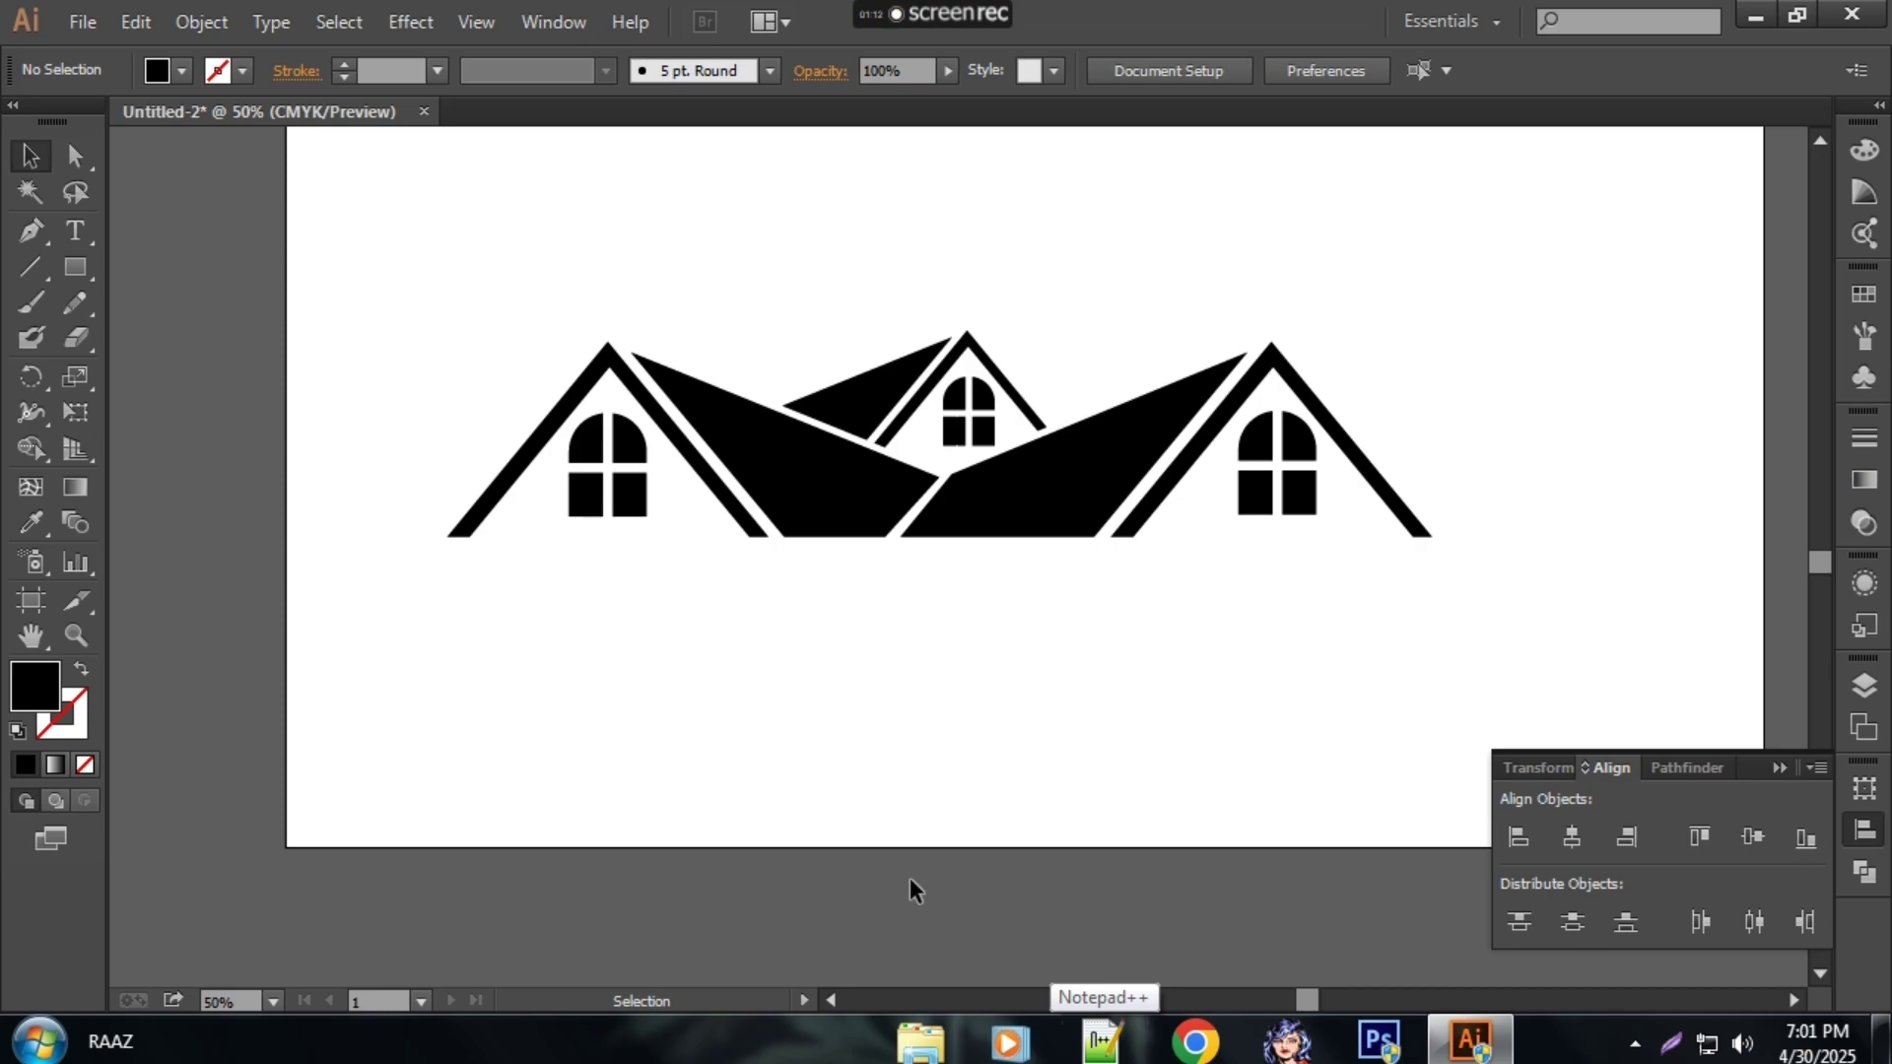
{"action": "left_click", "coordinate": [31, 234]}
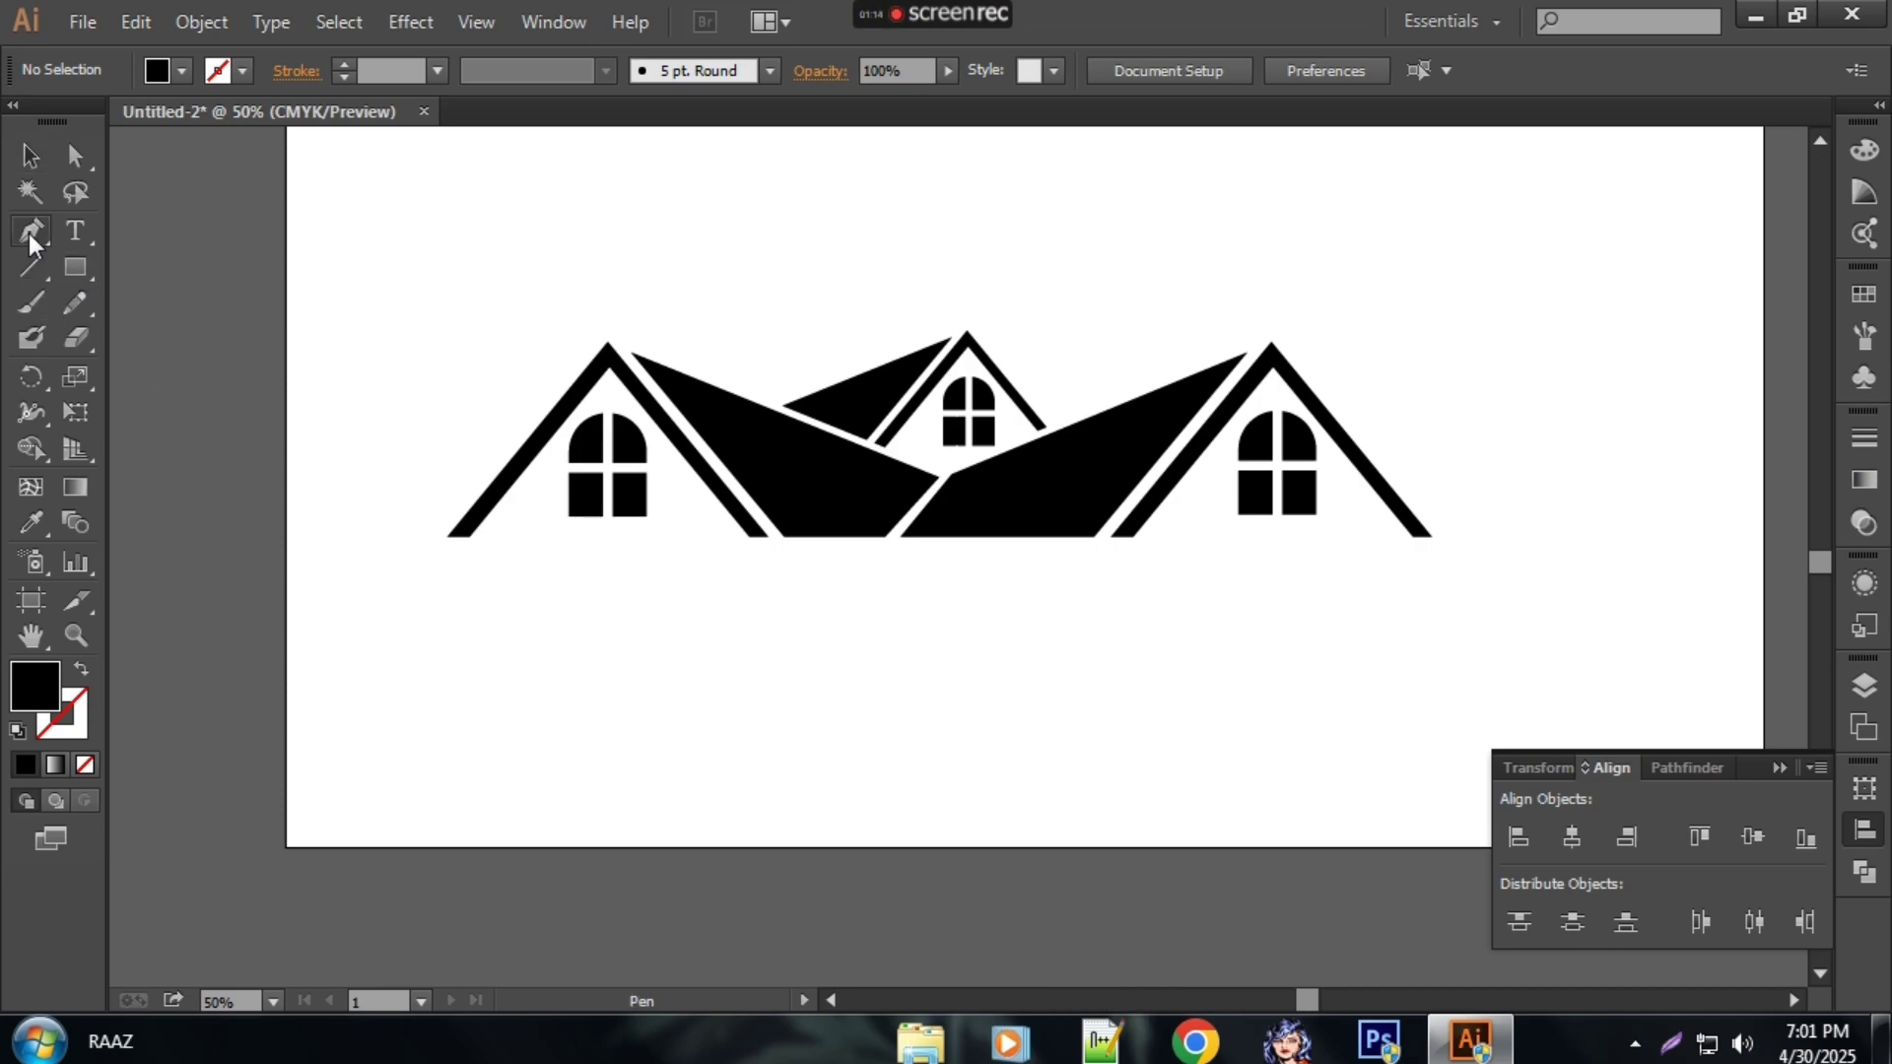
{"action": "left_click", "coordinate": [180, 79]}
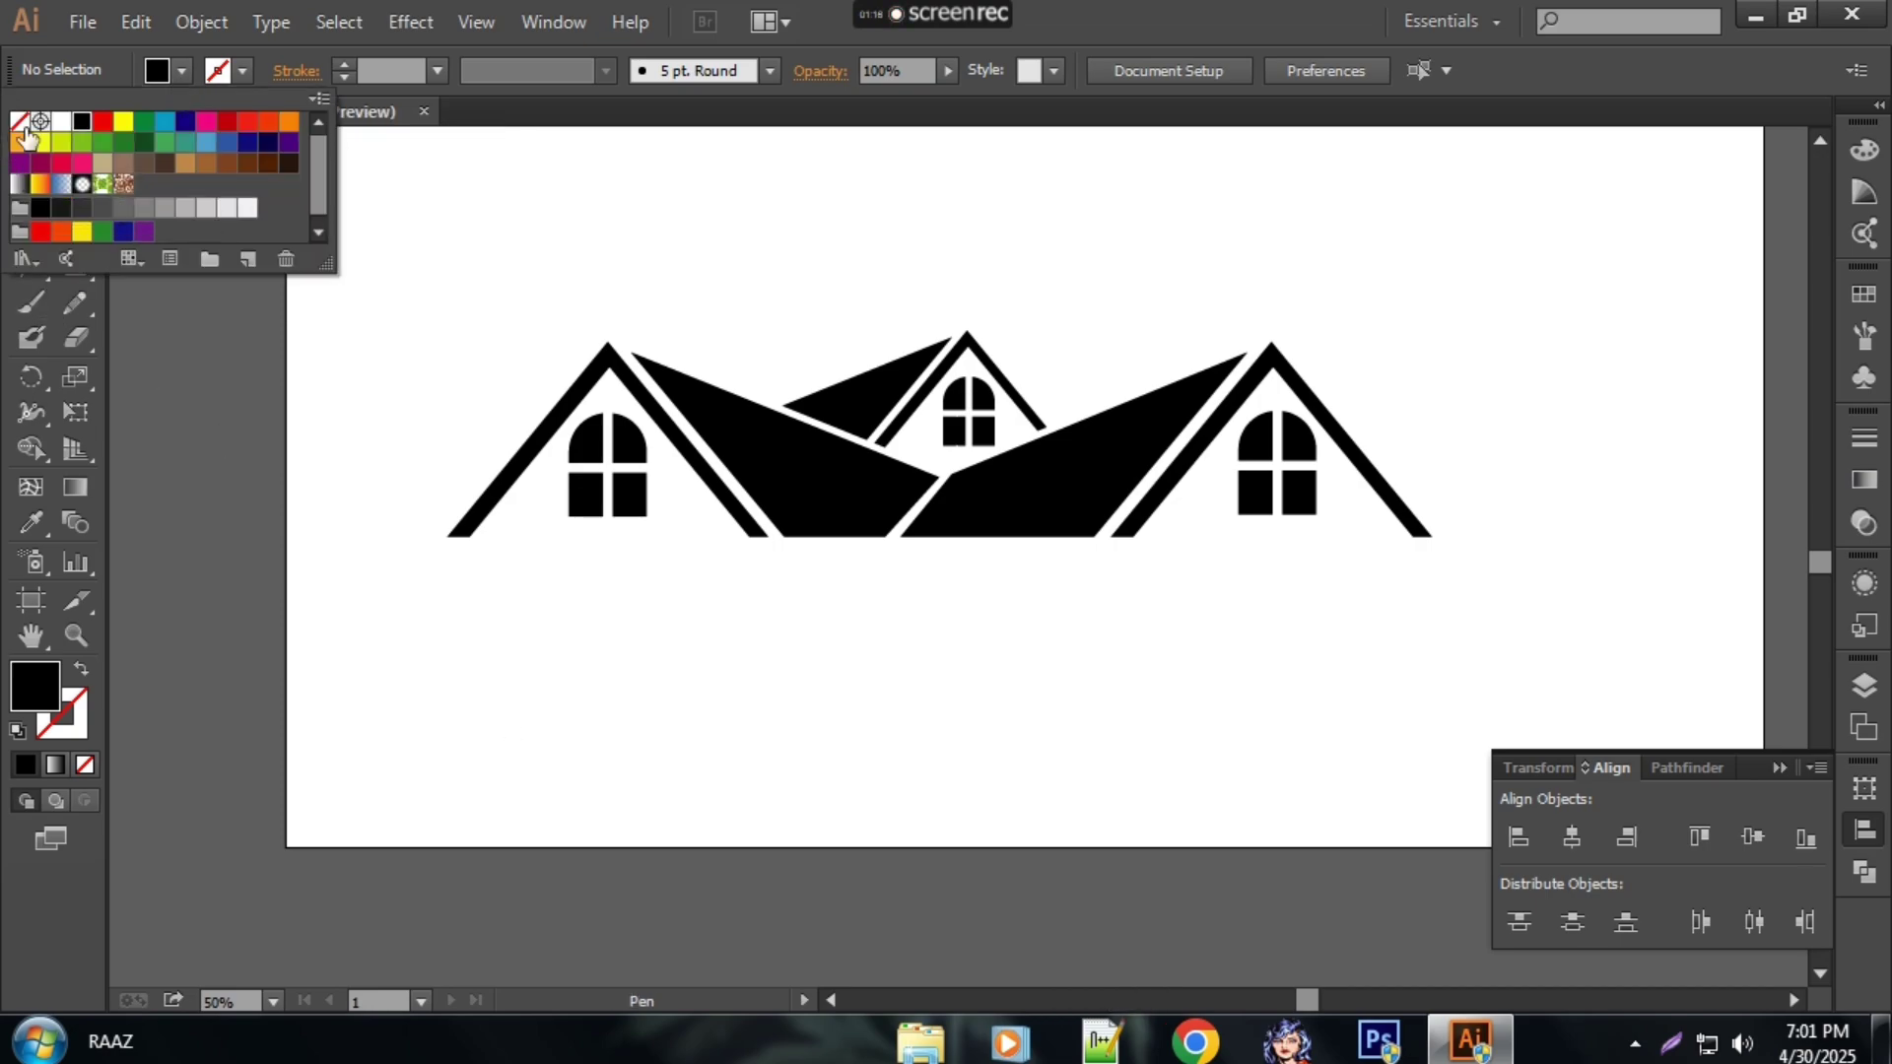
{"action": "left_click", "coordinate": [20, 122]}
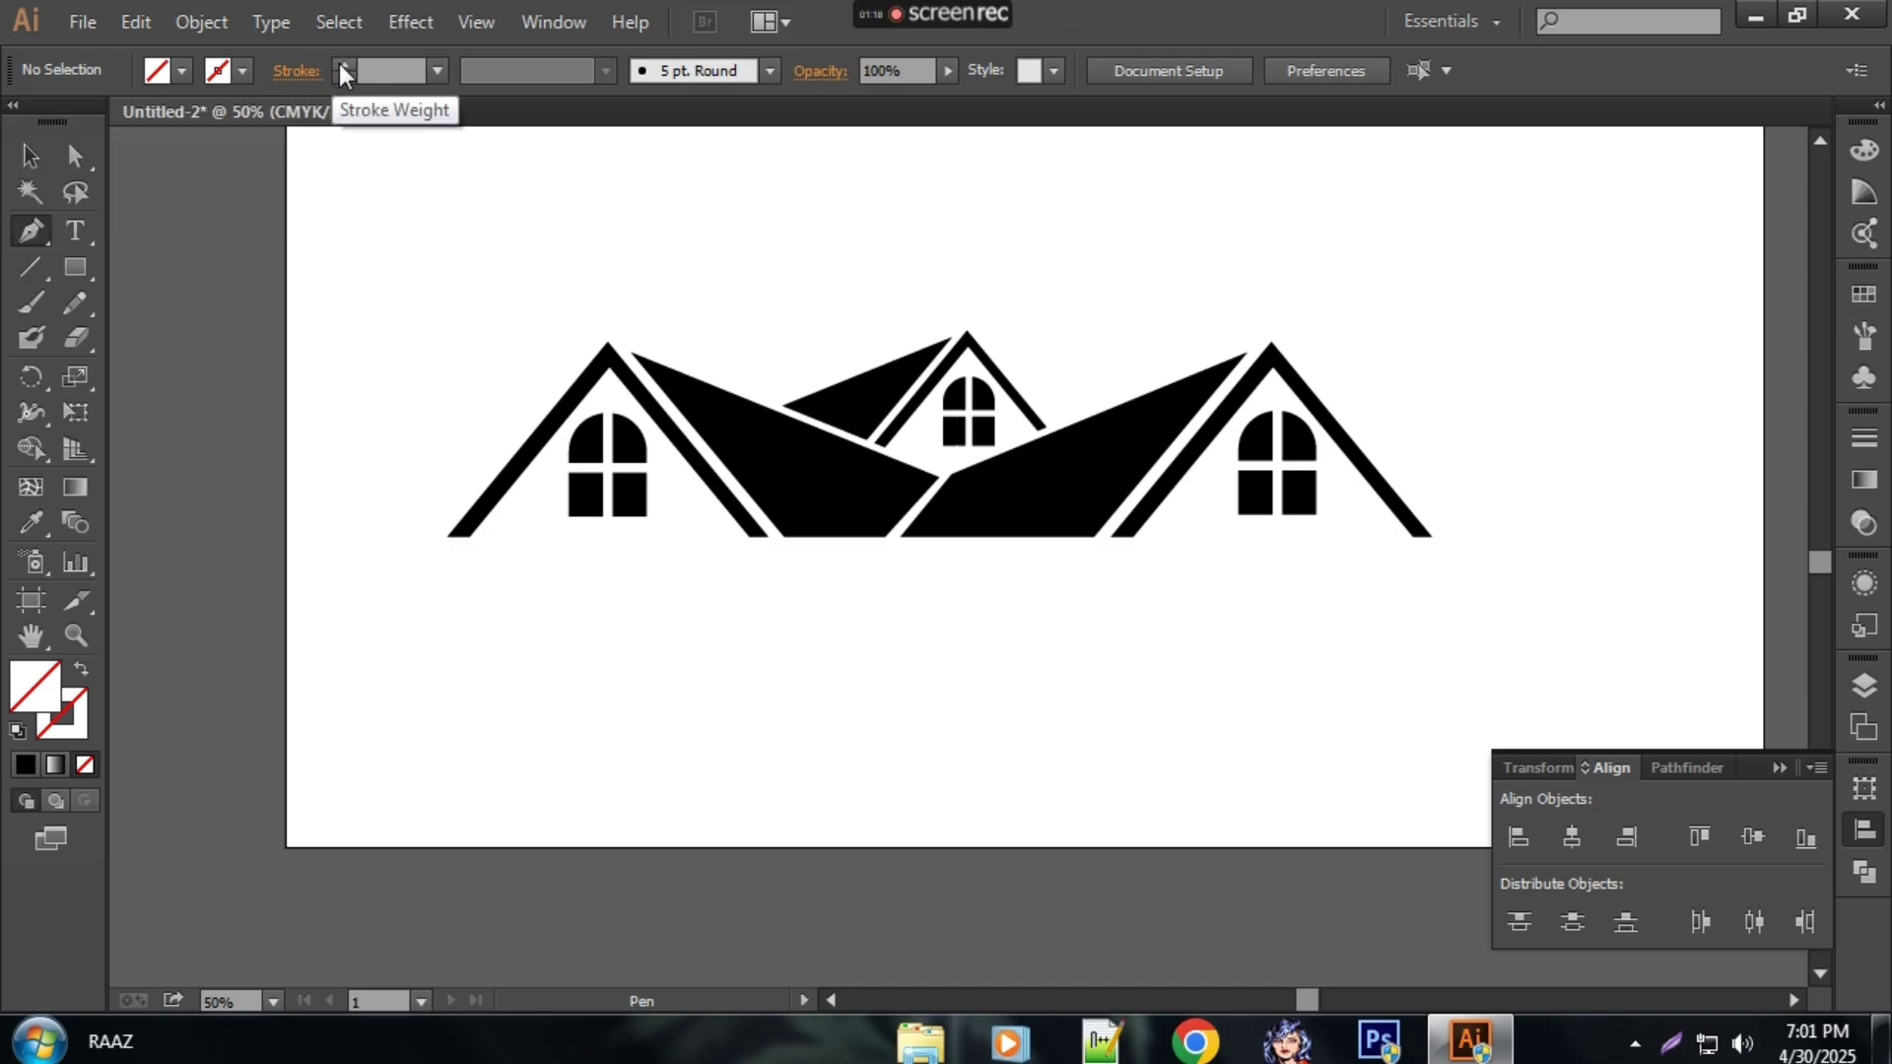
{"action": "left_click", "coordinate": [466, 641]}
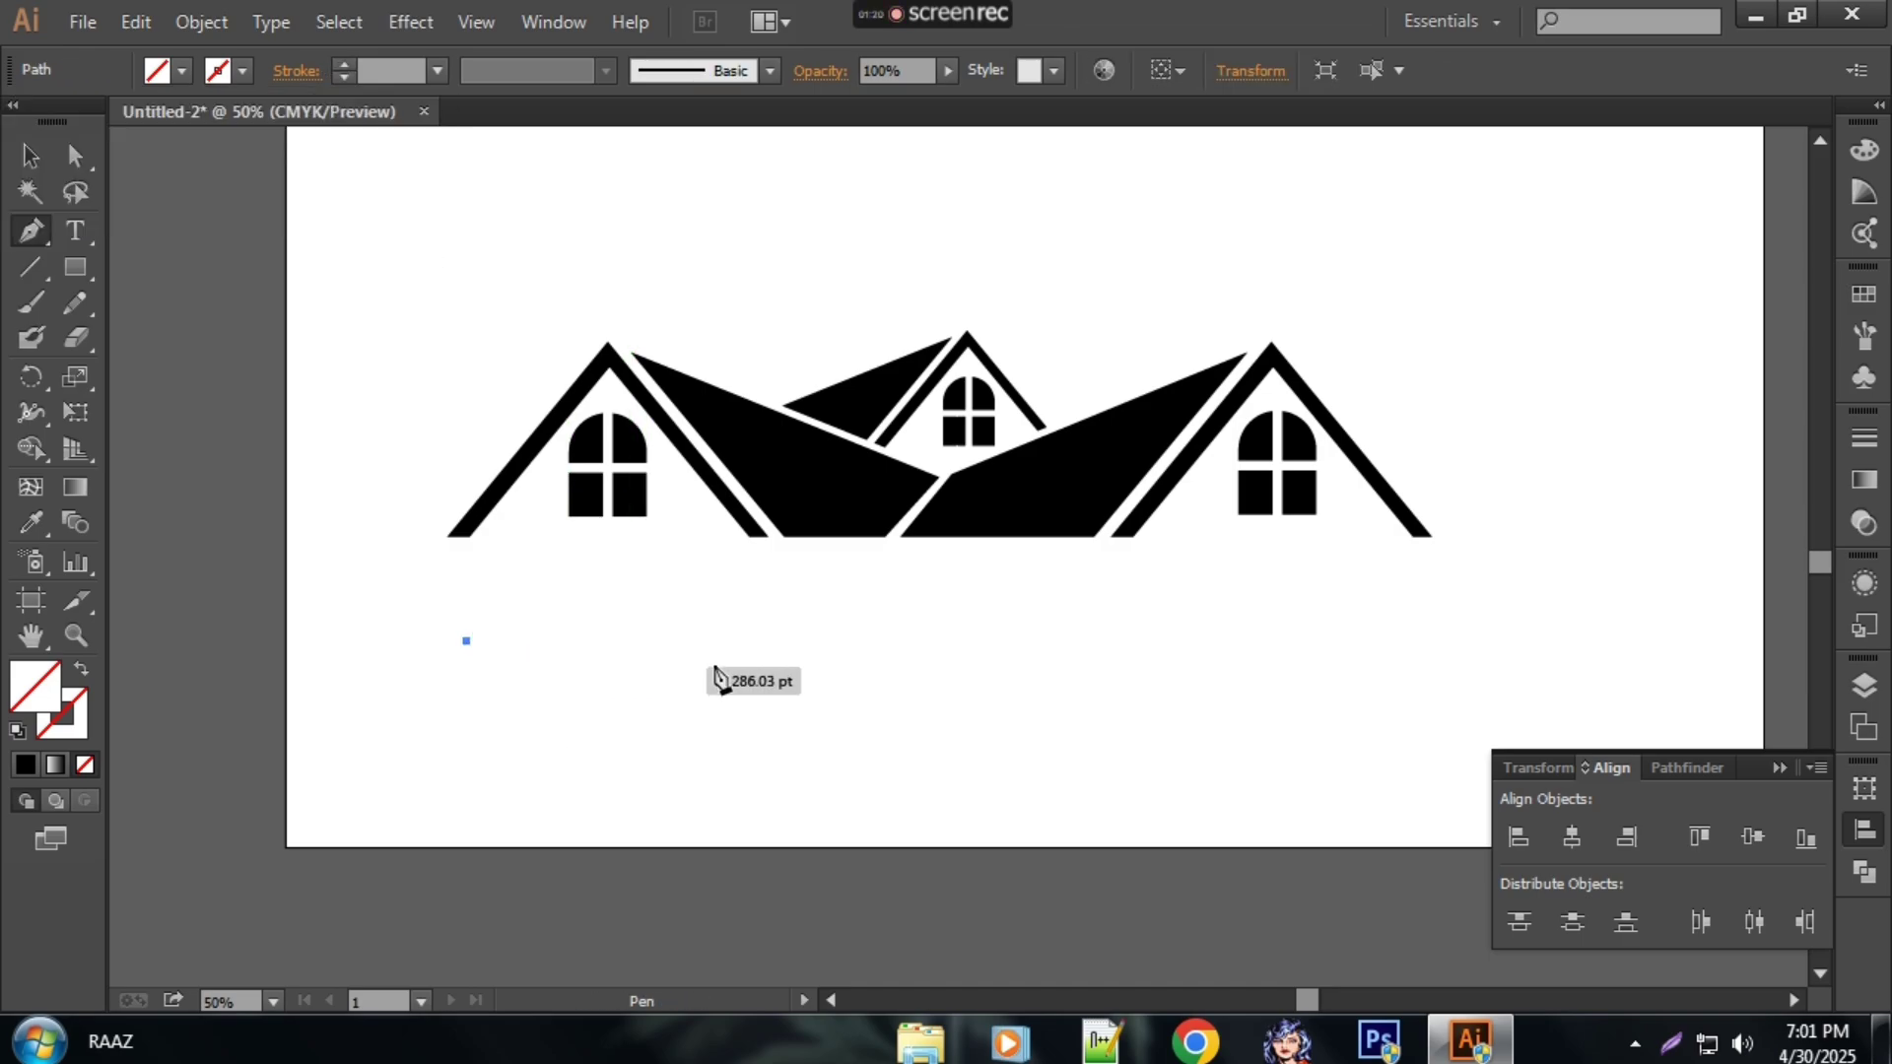
{"action": "left_click_drag", "start_coordinate": [786, 670], "coordinate": [884, 785]}
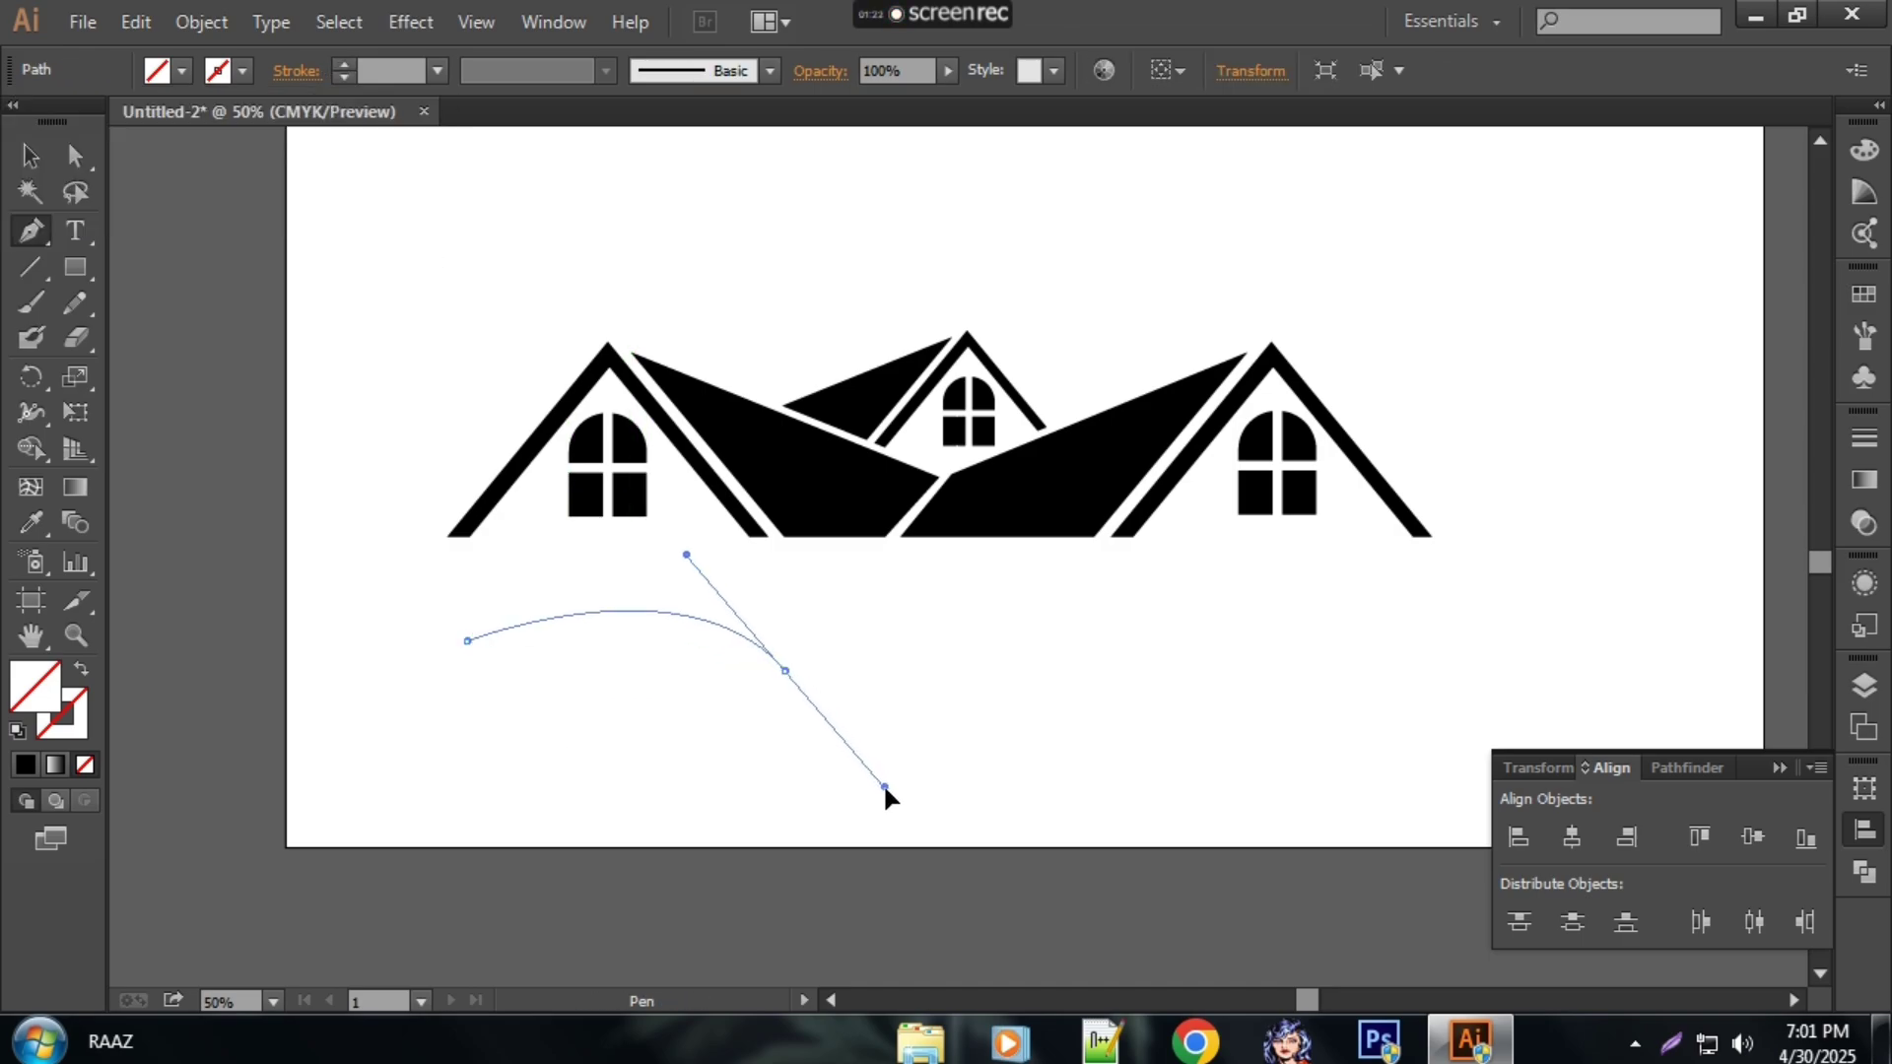
{"action": "key", "text": "ctrl+z"}
{"action": "left_click_drag", "start_coordinate": [736, 629], "coordinate": [899, 674]}
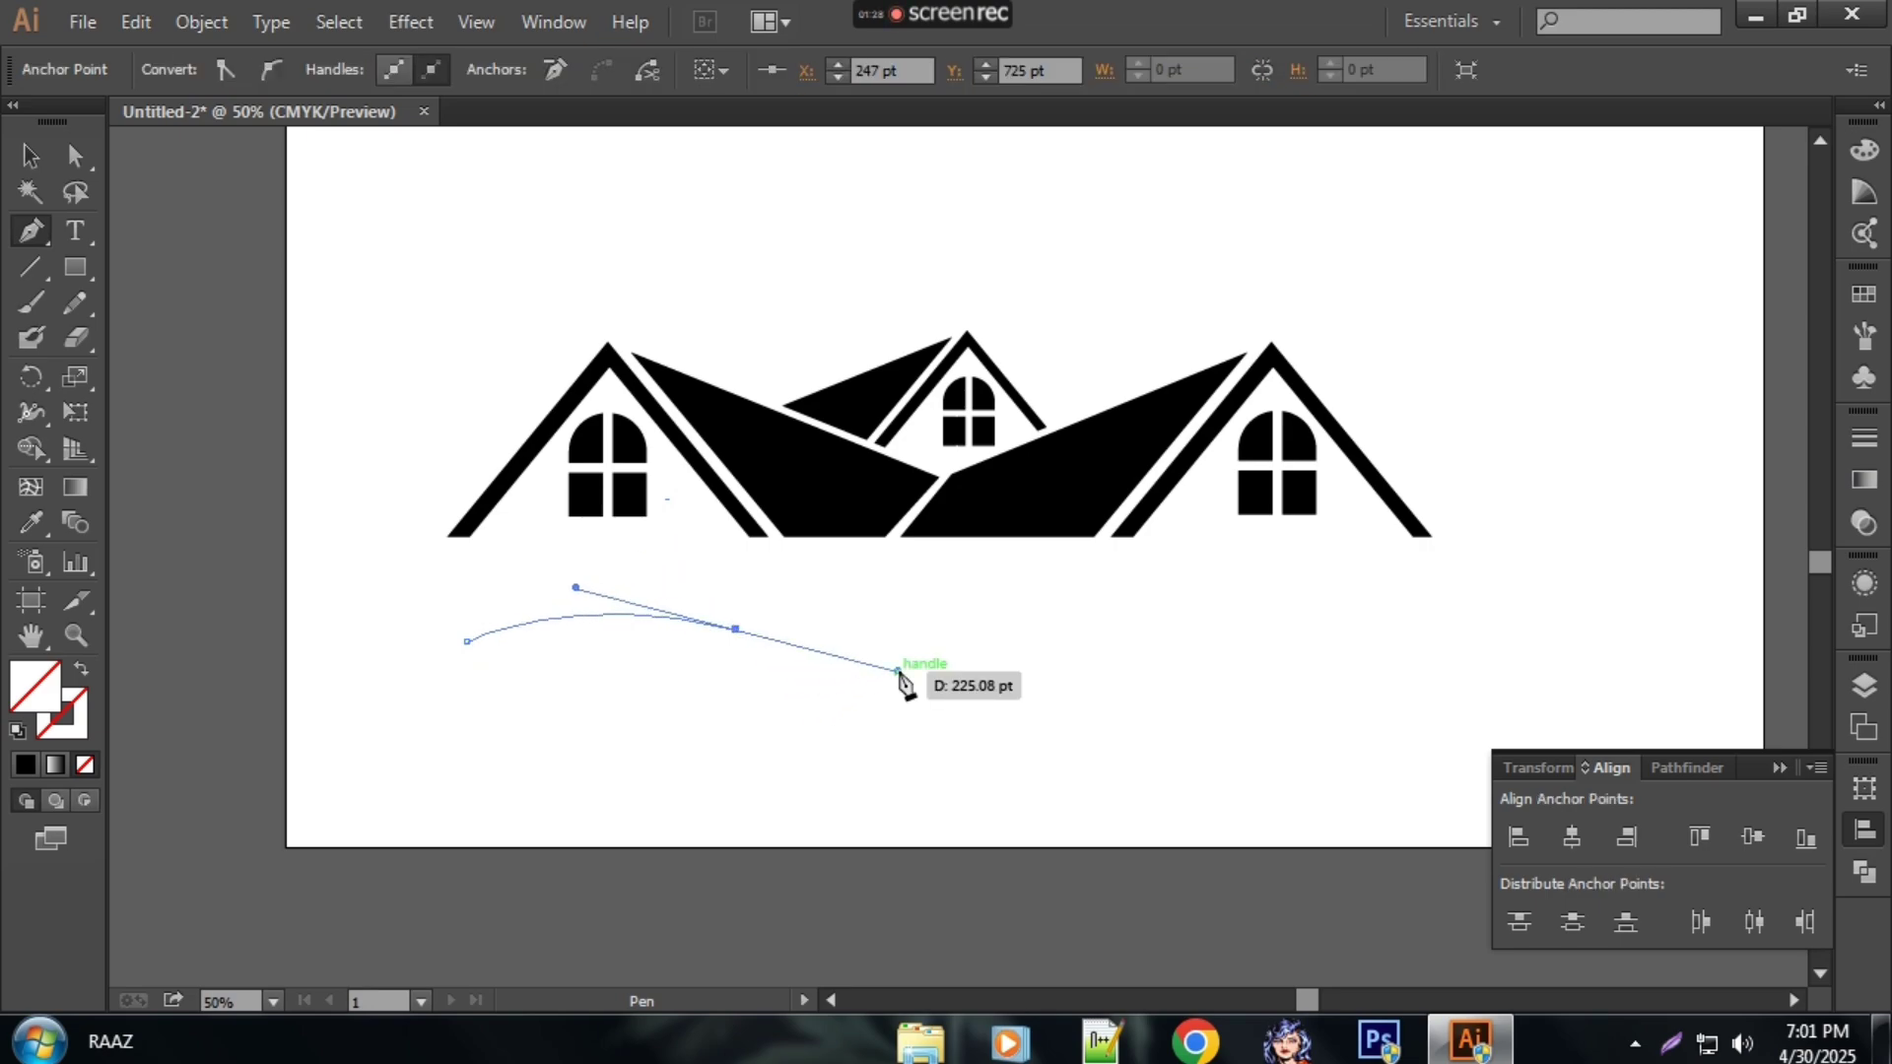
{"action": "left_click", "coordinate": [1063, 639]}
{"action": "left_click_drag", "start_coordinate": [1064, 636], "coordinate": [1068, 645]}
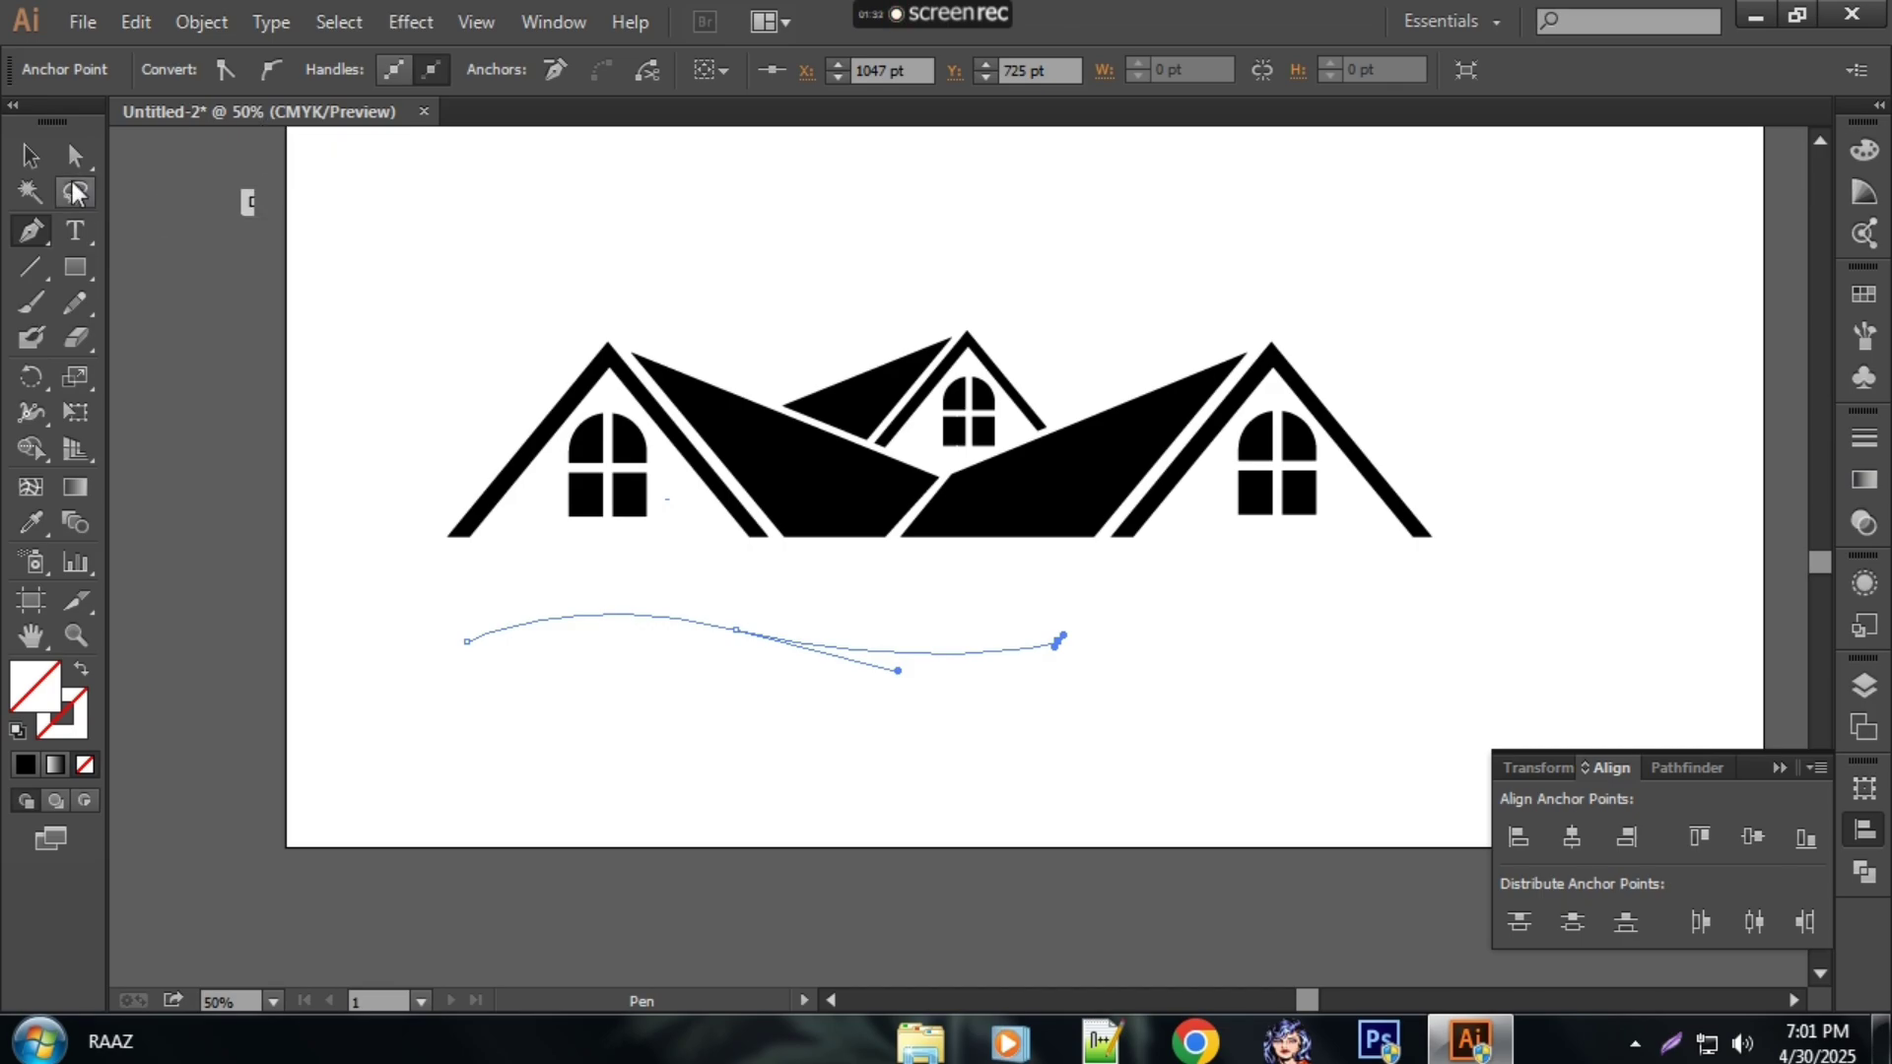
{"action": "left_click", "coordinate": [22, 156]}
{"action": "left_click", "coordinate": [688, 739]}
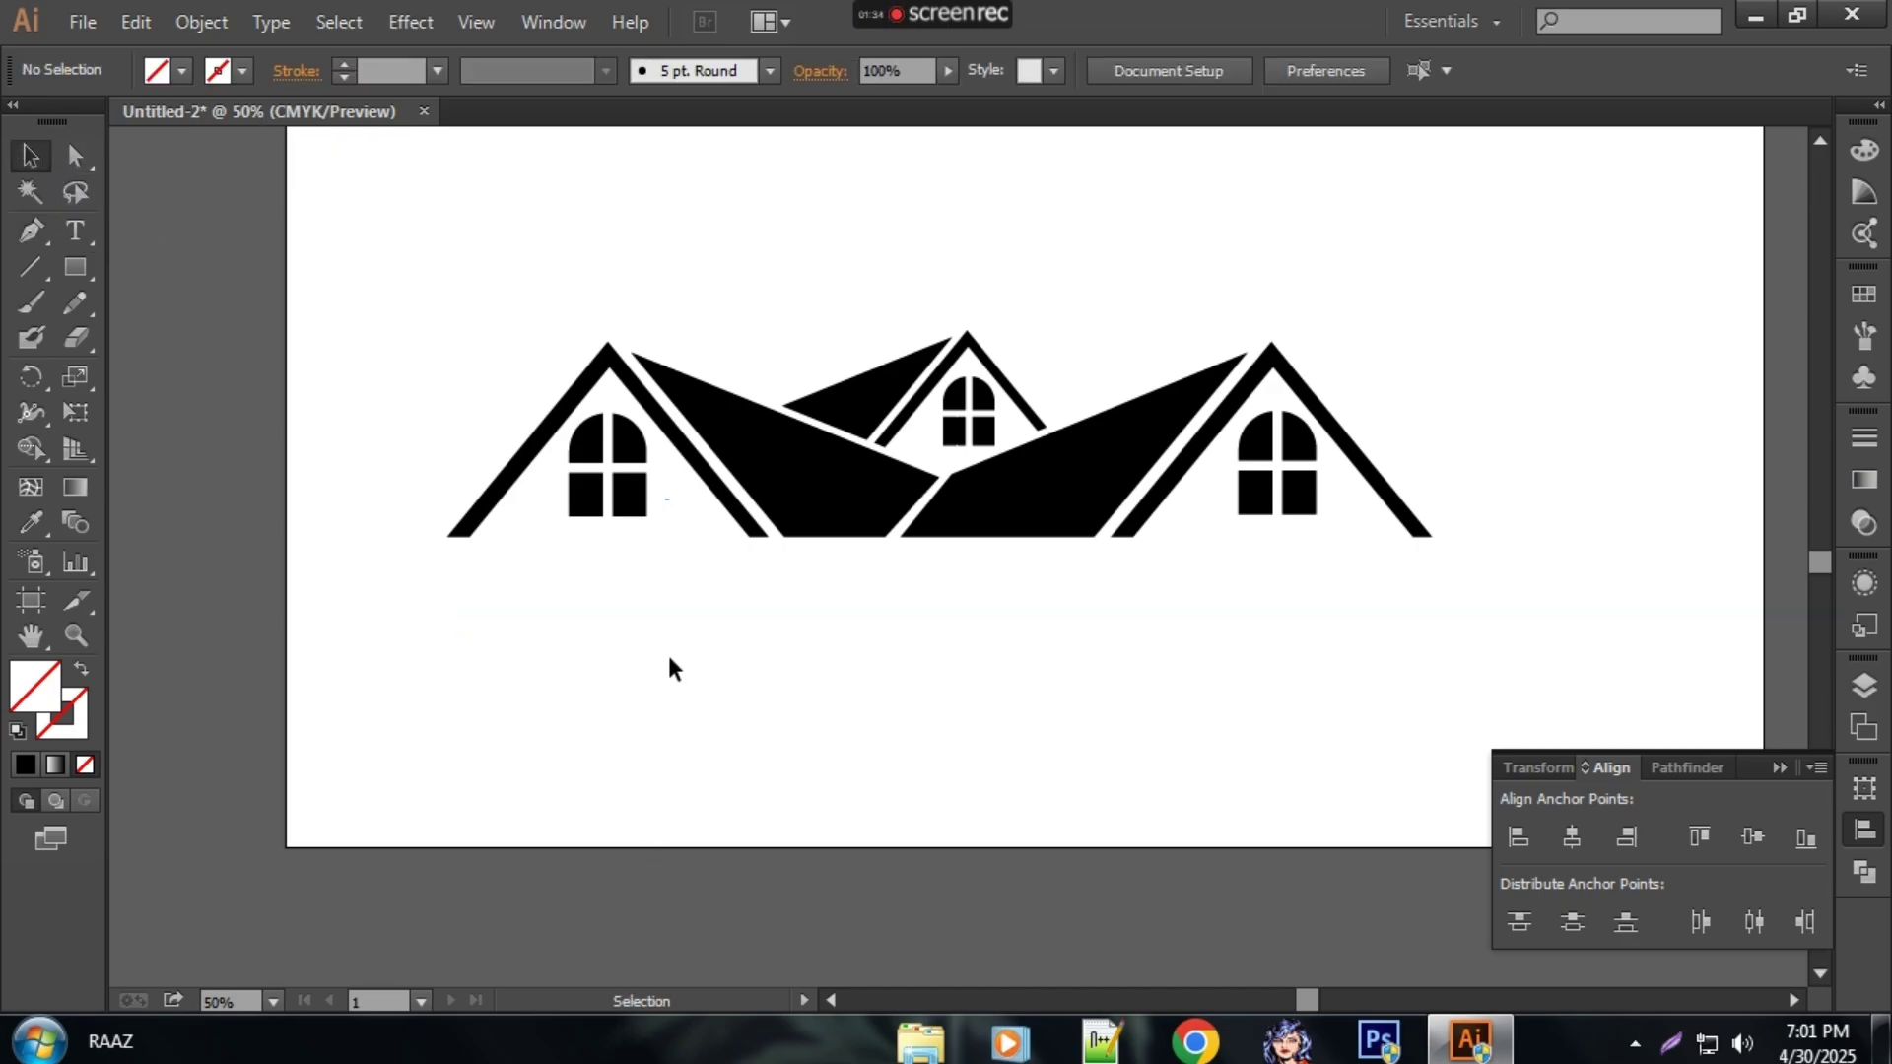
Step: Give the curve a 20 pt black stroke with the lens-shaped width profile that tapers at both ends
{"action": "left_click", "coordinate": [646, 618]}
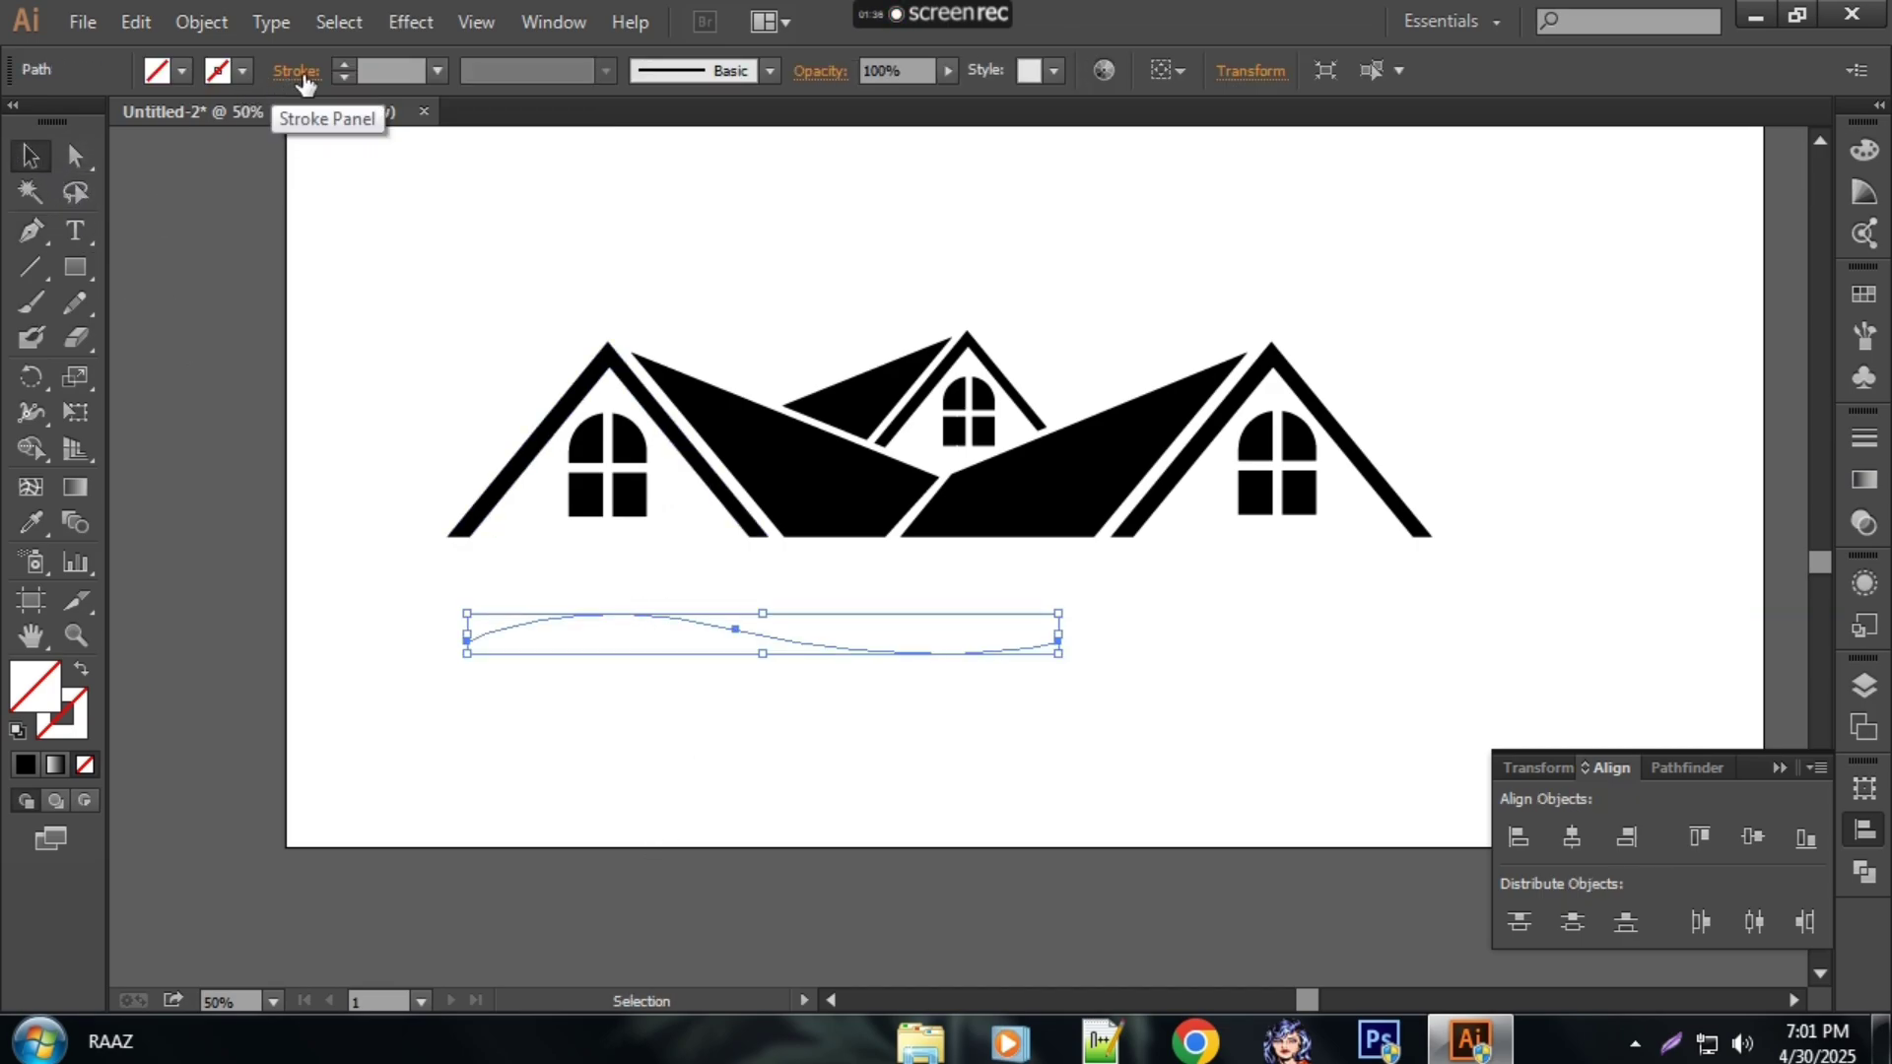
{"action": "left_click", "coordinate": [344, 64]}
{"action": "left_click", "coordinate": [606, 70]}
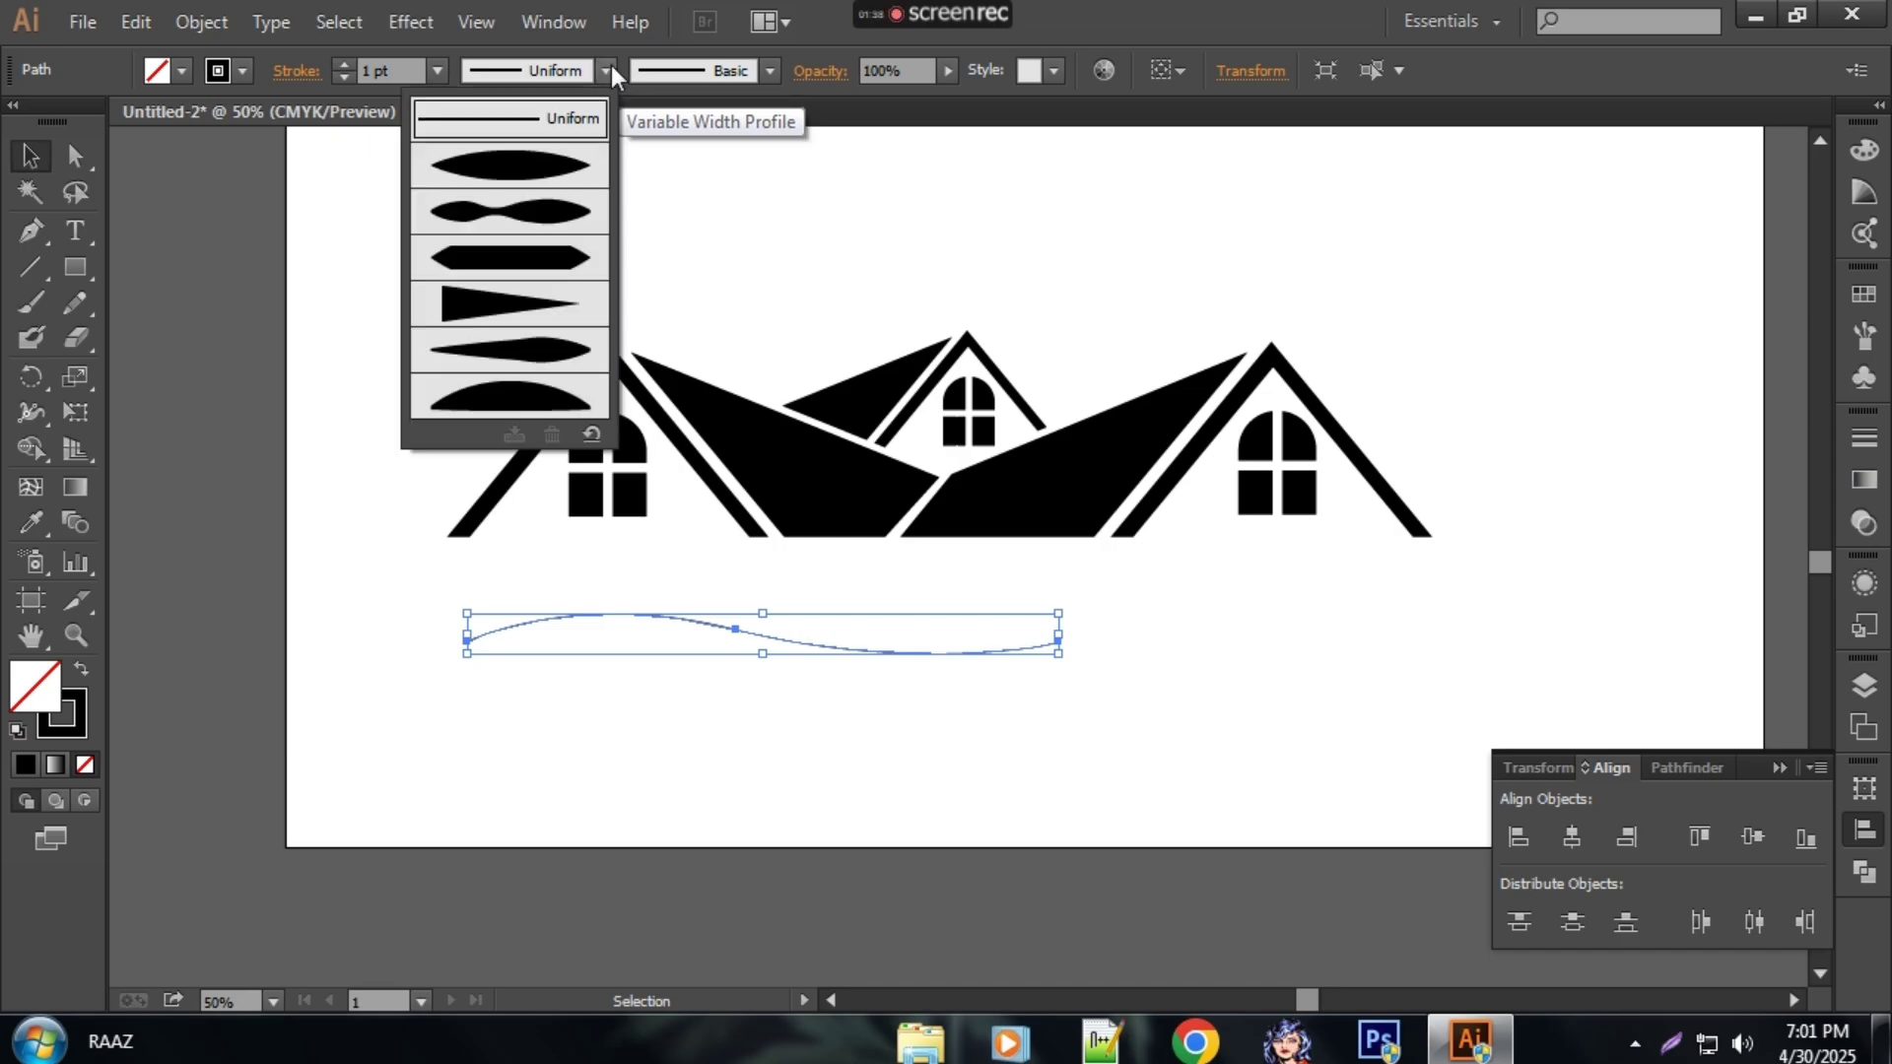
{"action": "left_click", "coordinate": [562, 162]}
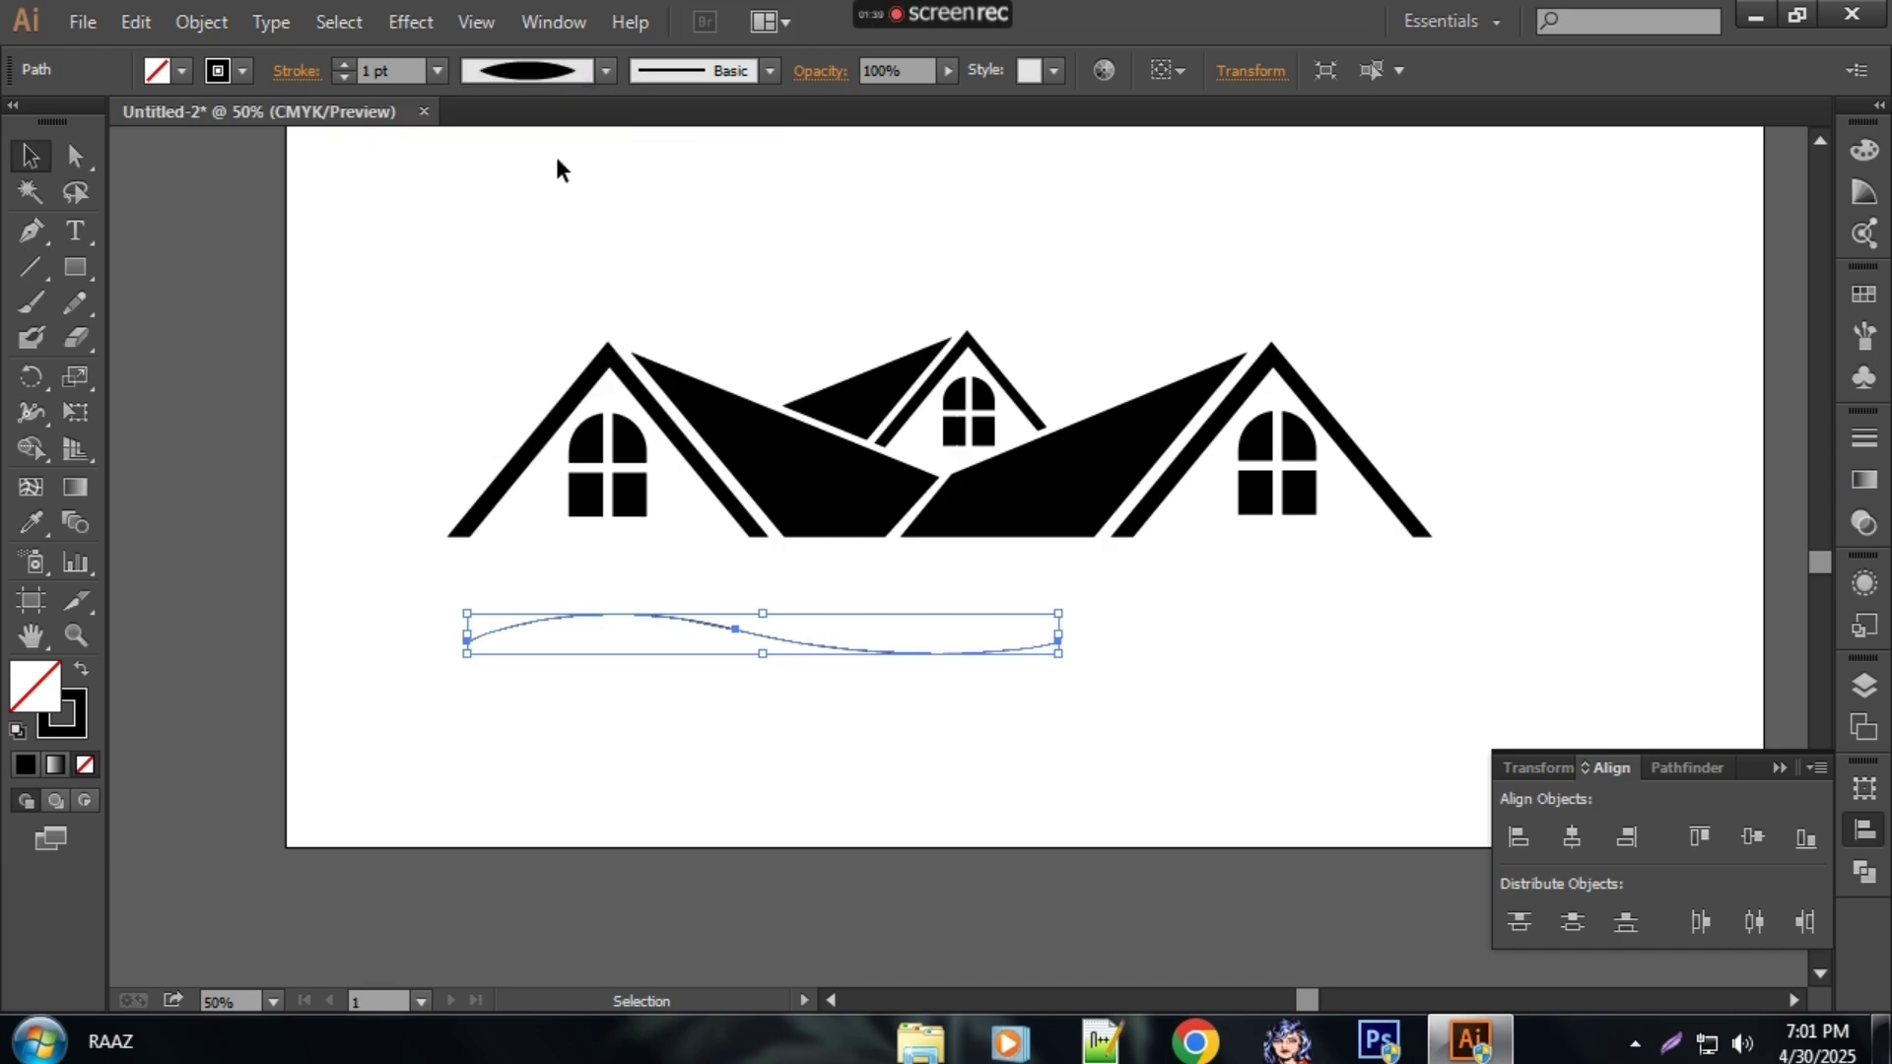
{"action": "left_click", "coordinate": [344, 69]}
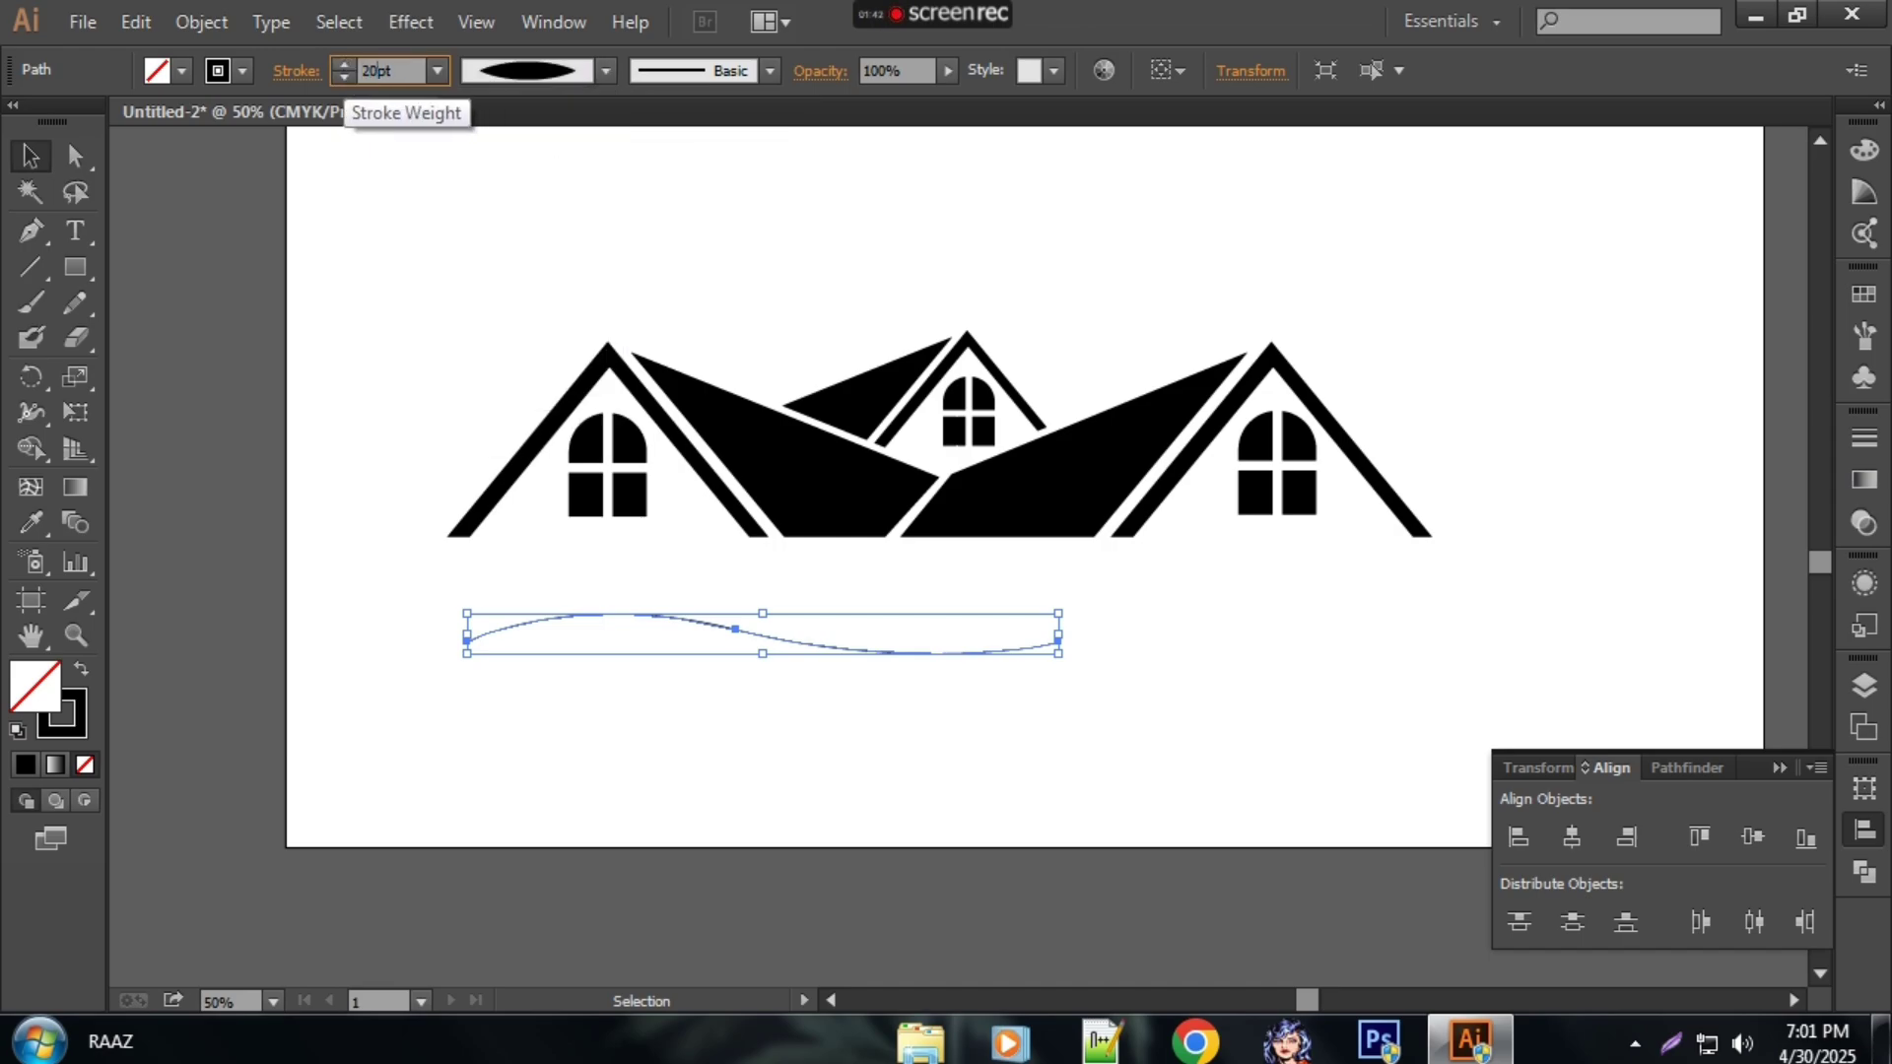
{"action": "type", "text": "20pt"}
{"action": "left_click", "coordinate": [443, 493]}
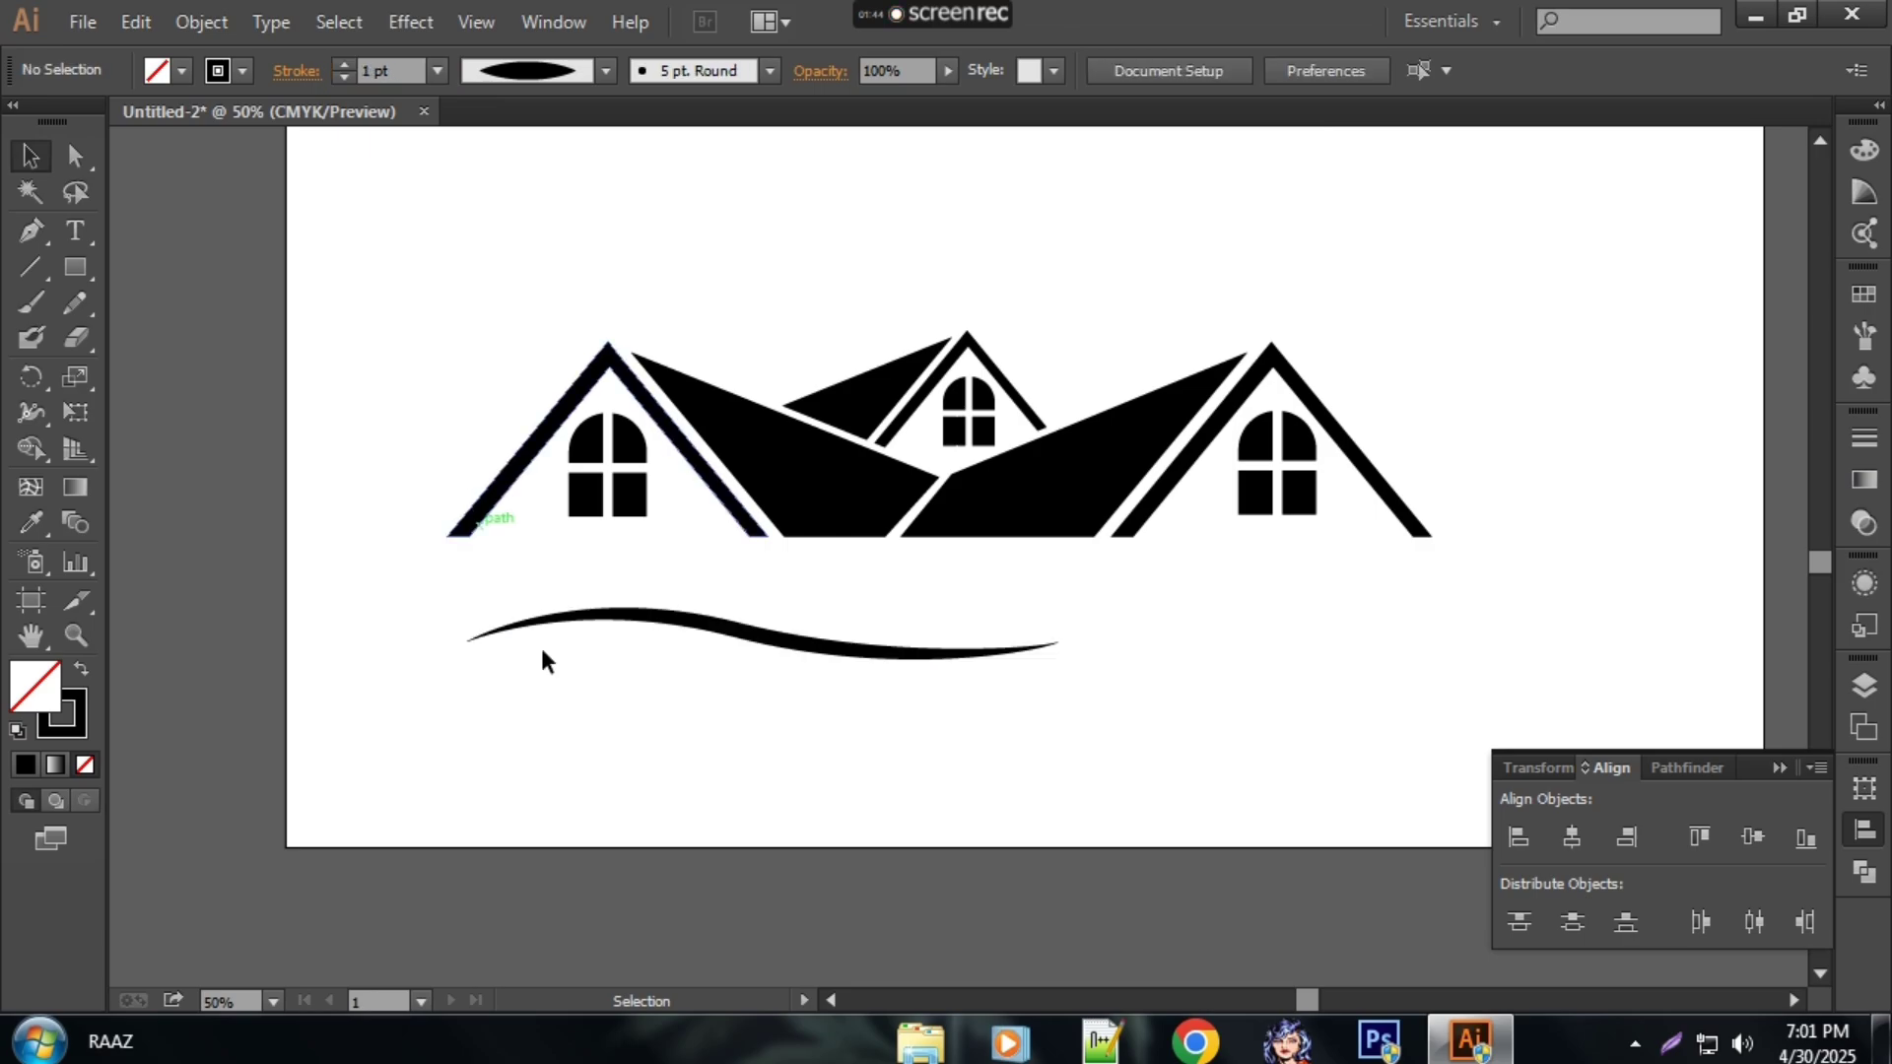
Step: Enlarge the wavy stroke proportionally and centre it just beneath the roofs
{"action": "left_click", "coordinate": [755, 640]}
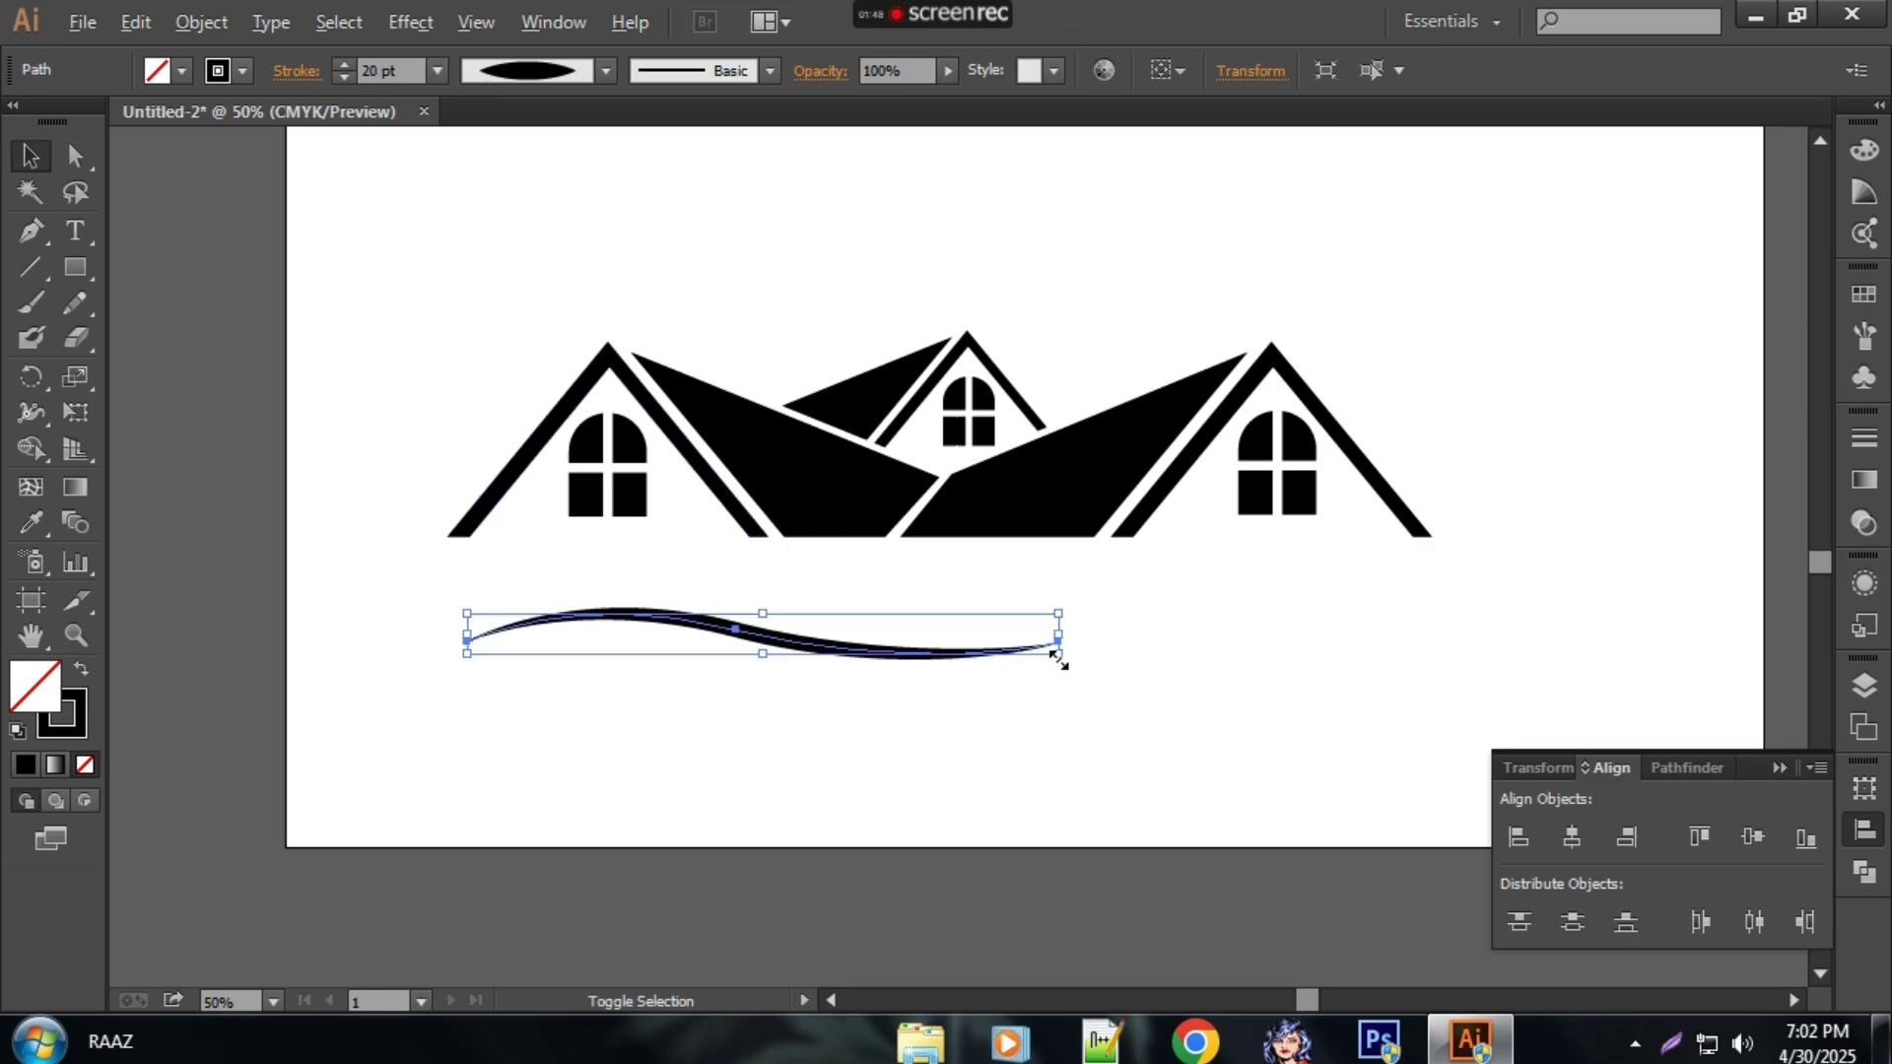
{"action": "left_click_drag", "start_coordinate": [1058, 654], "coordinate": [1194, 707]}
{"action": "left_click_drag", "start_coordinate": [857, 655], "coordinate": [1033, 611]}
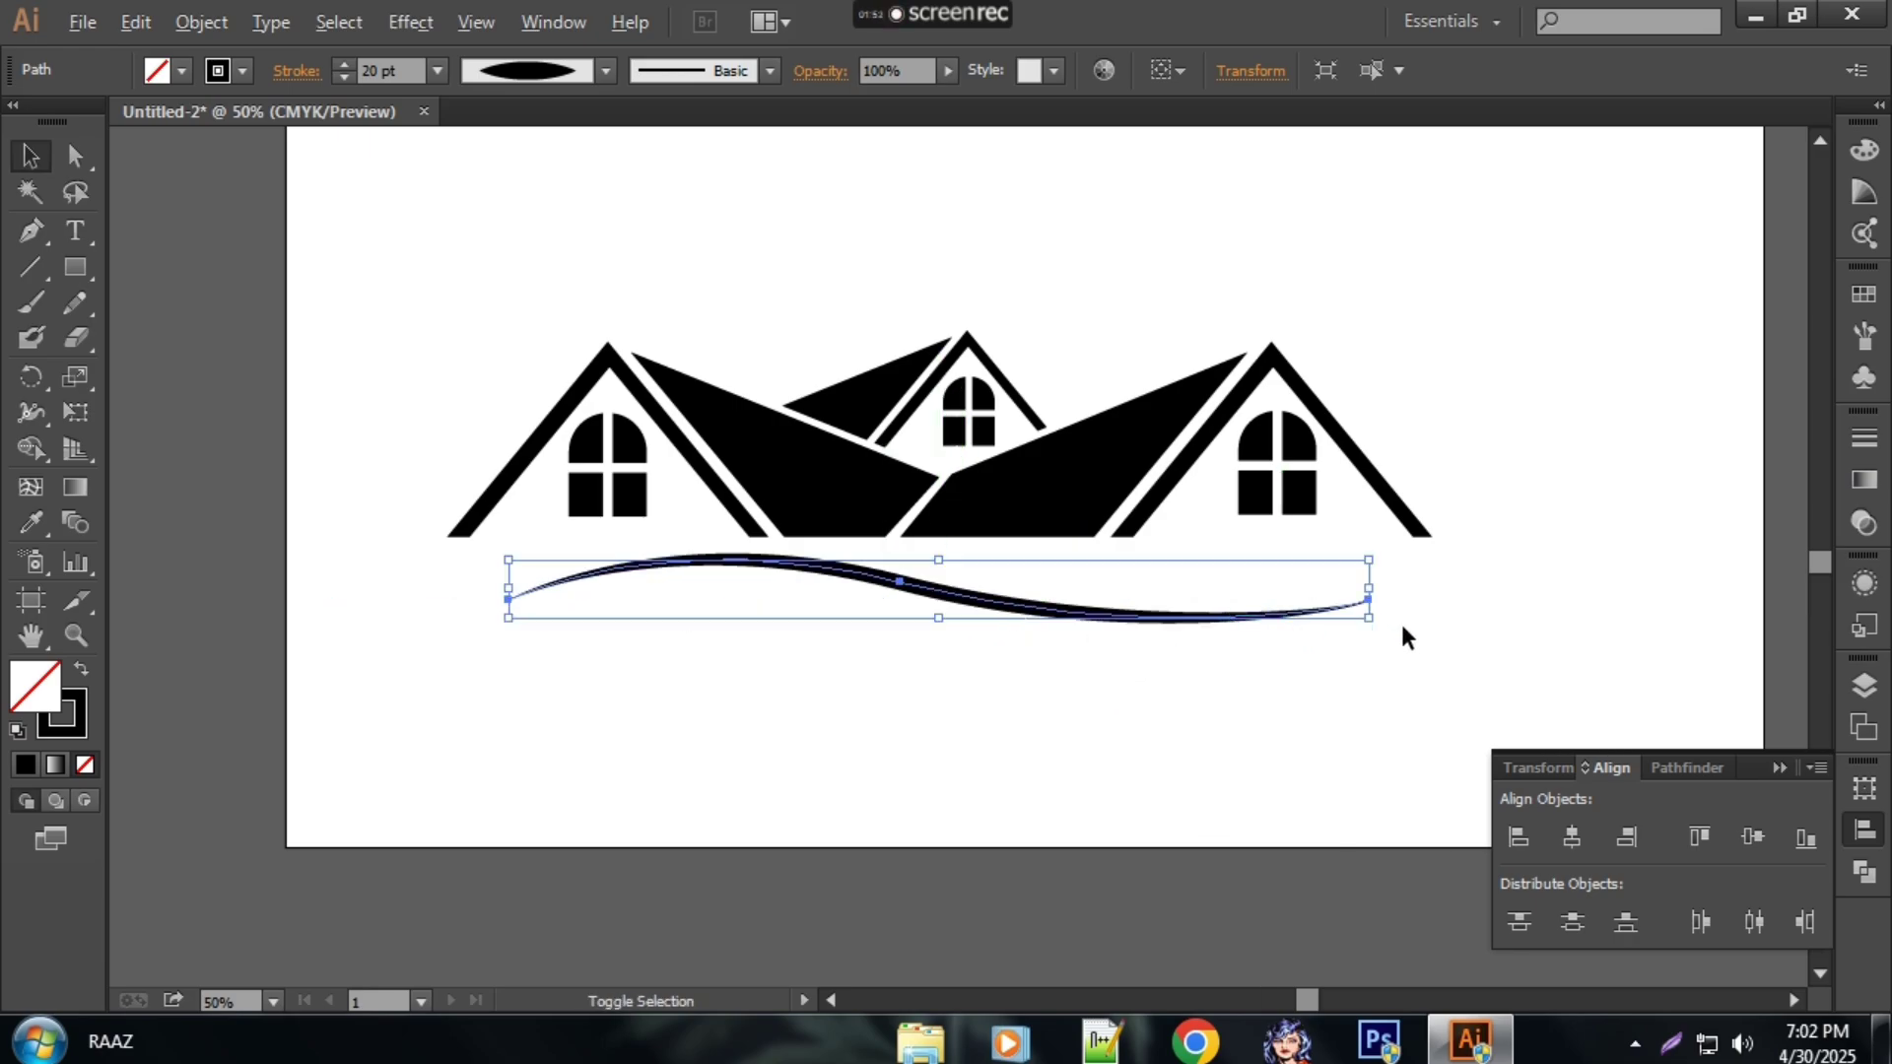
Step: Widen the wavy stroke to the full width of the roofs and tilt it slightly counter-clockwise close beneath them
{"action": "left_click_drag", "start_coordinate": [1366, 621], "coordinate": [1433, 650]}
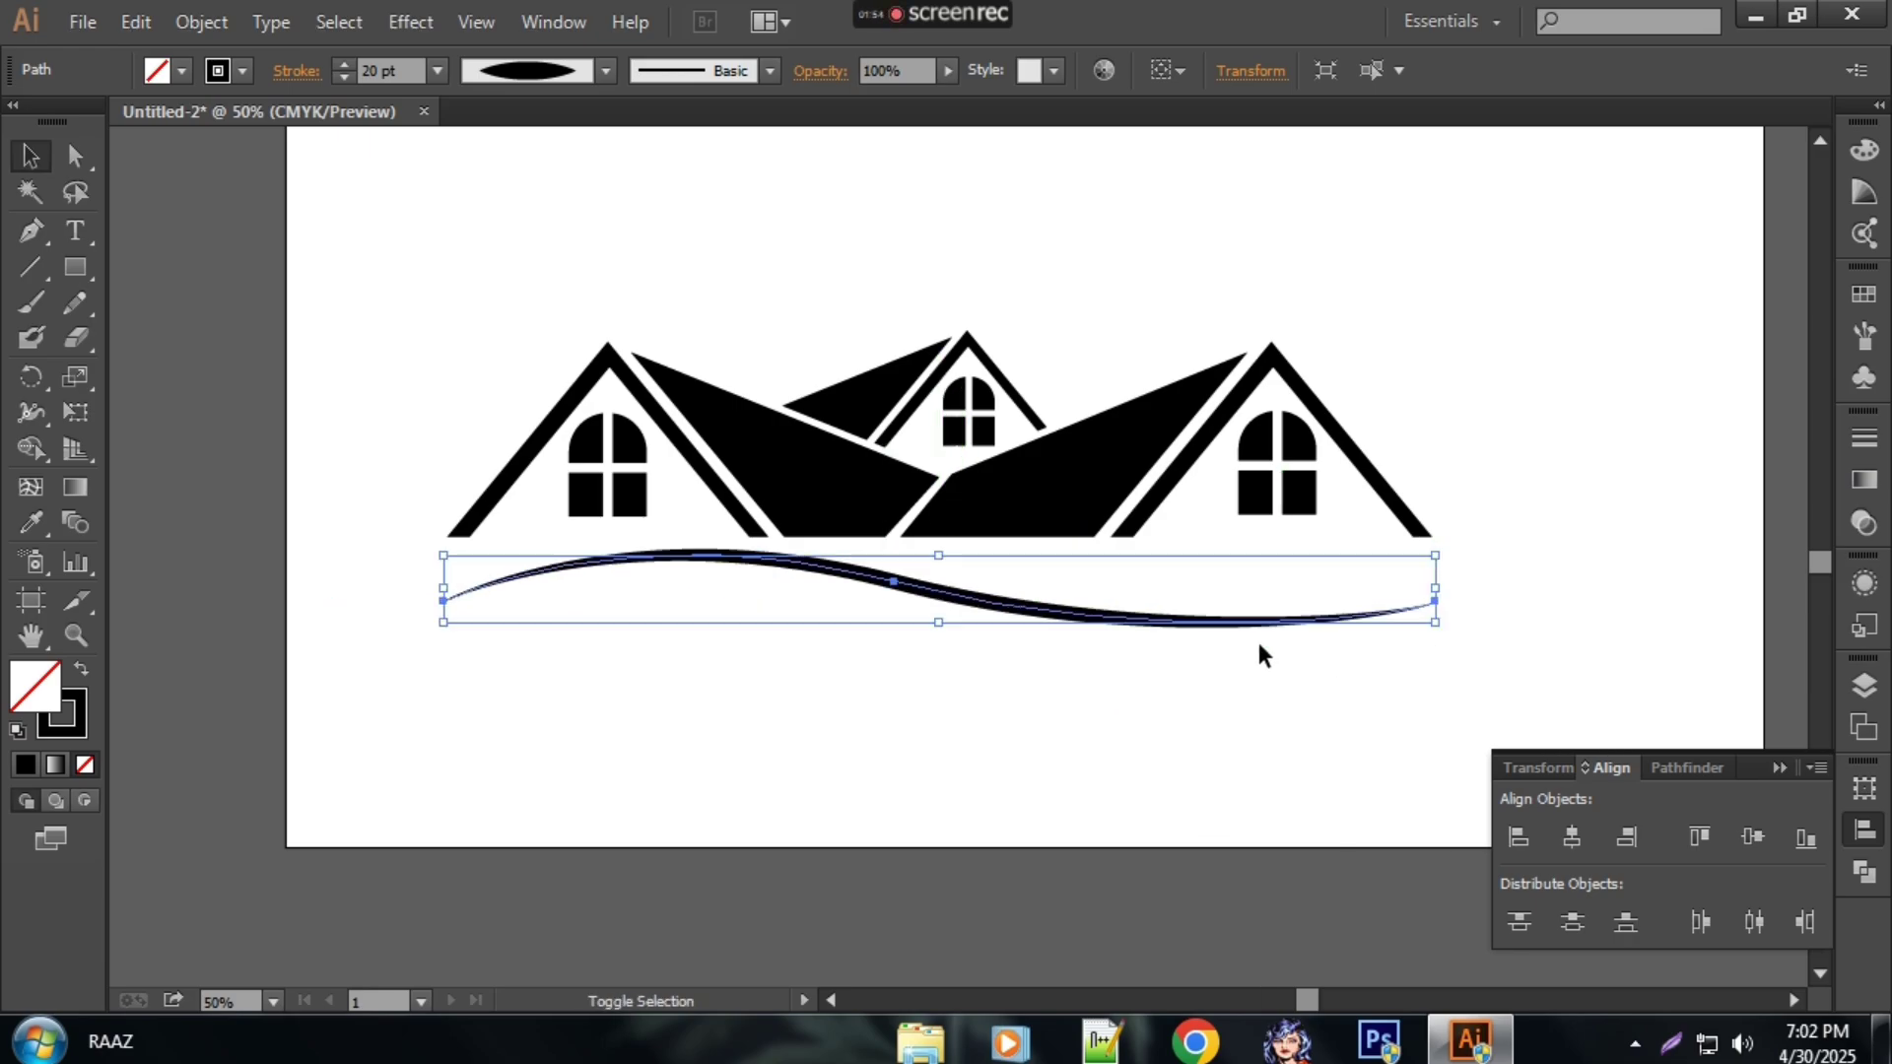
{"action": "left_click_drag", "start_coordinate": [1029, 621], "coordinate": [1043, 604]}
{"action": "left_click", "coordinate": [1035, 676]}
{"action": "left_click", "coordinate": [1015, 593]}
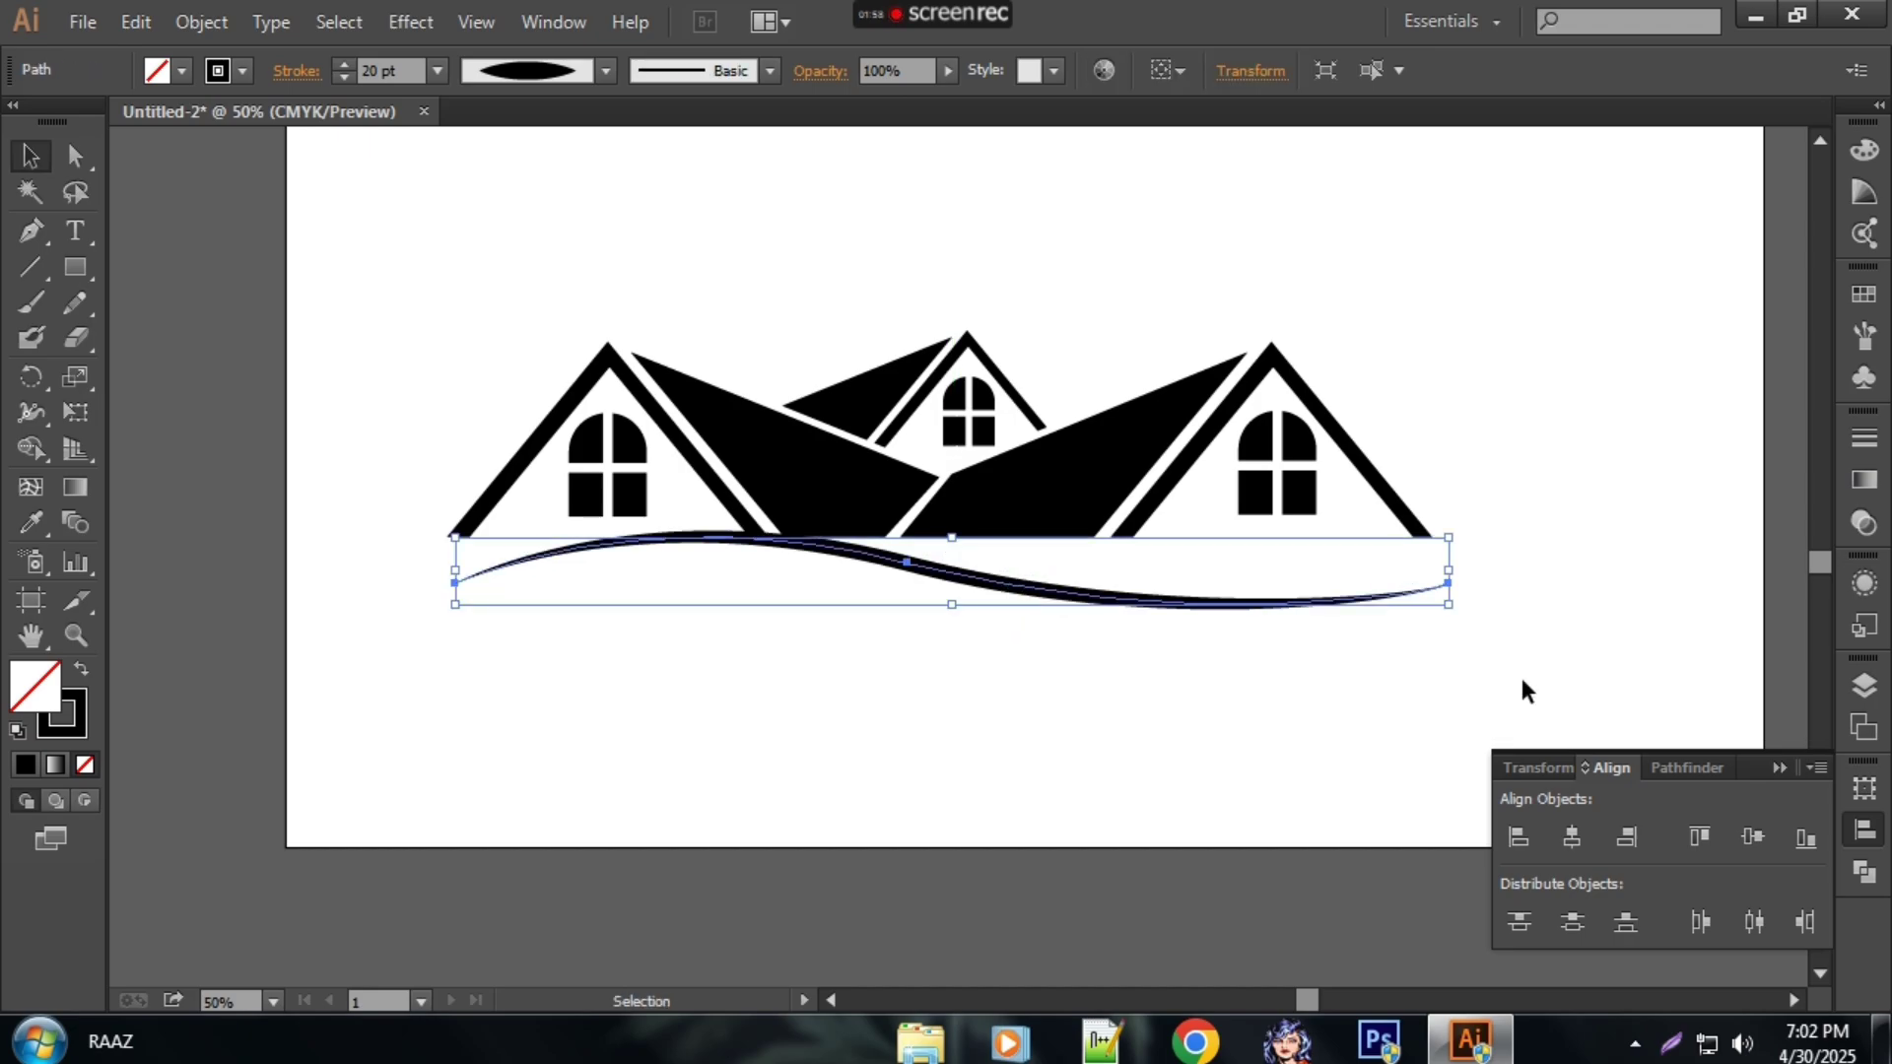
{"action": "left_click_drag", "start_coordinate": [1462, 531], "coordinate": [1450, 490]}
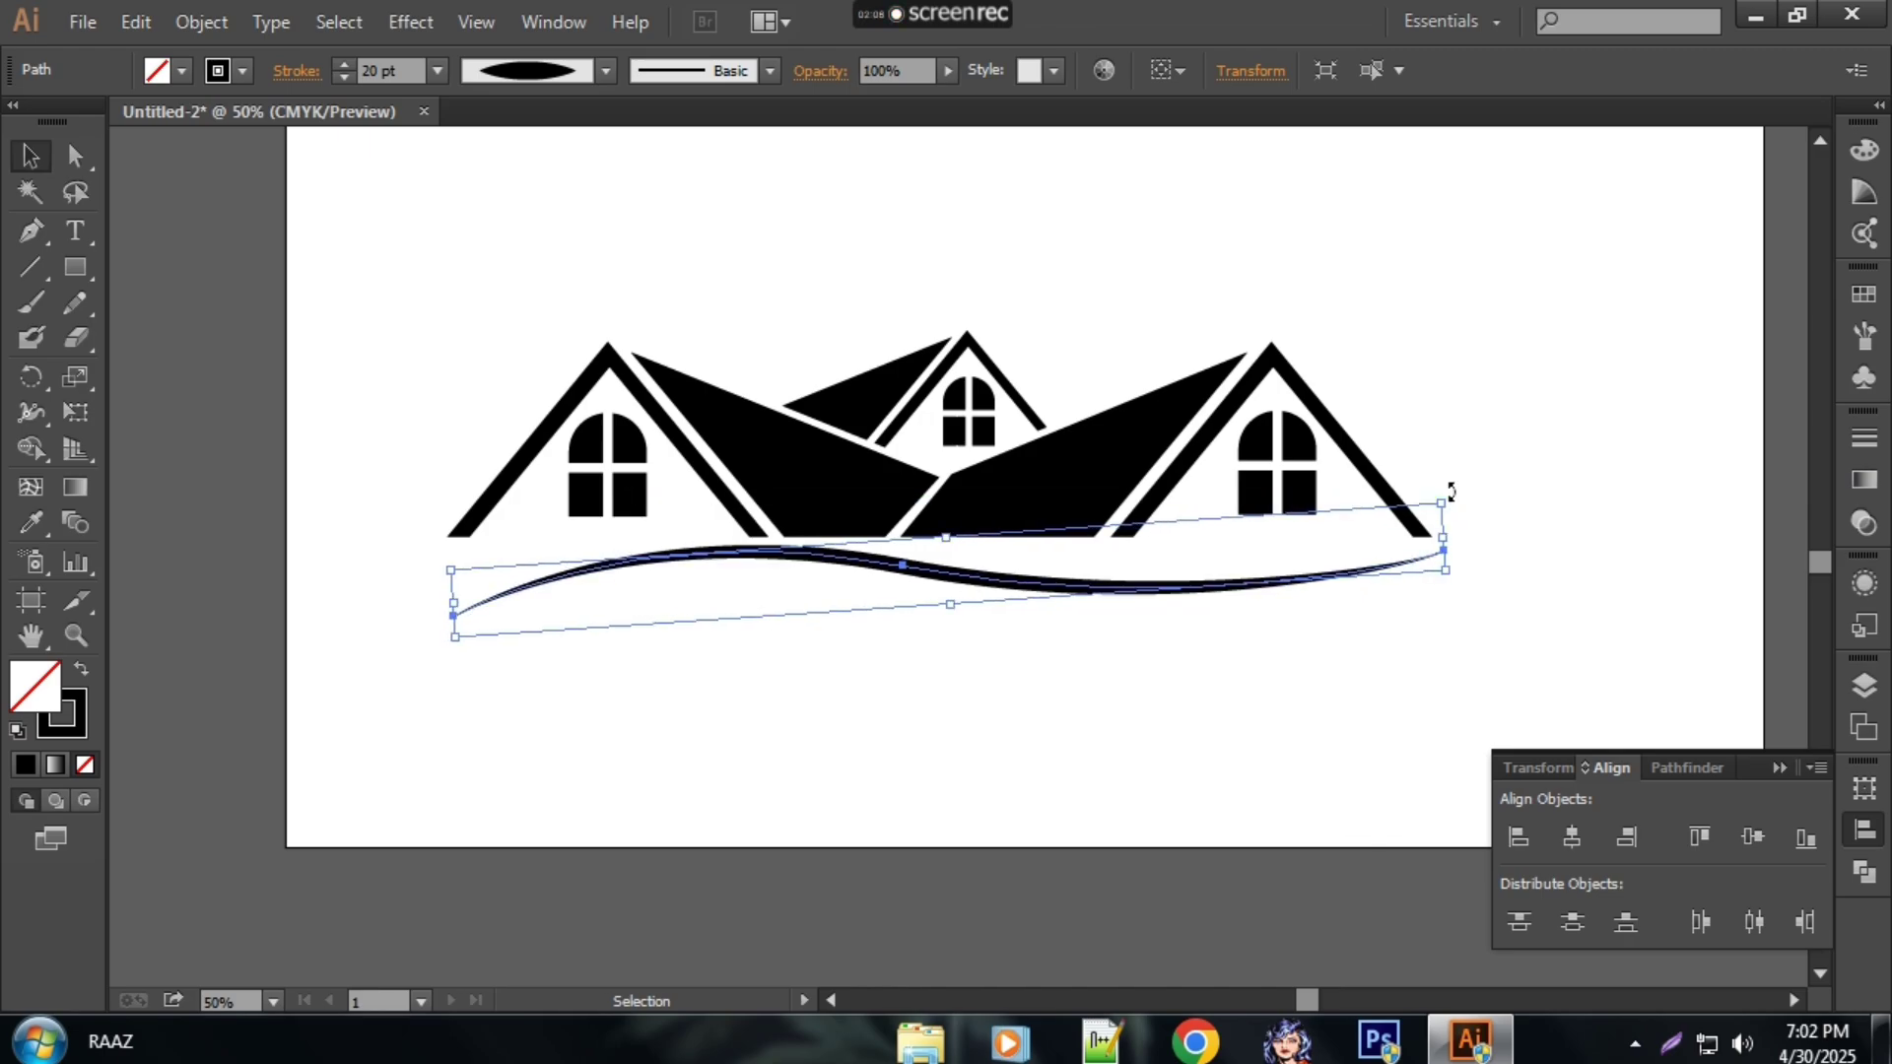
{"action": "left_click", "coordinate": [1537, 561]}
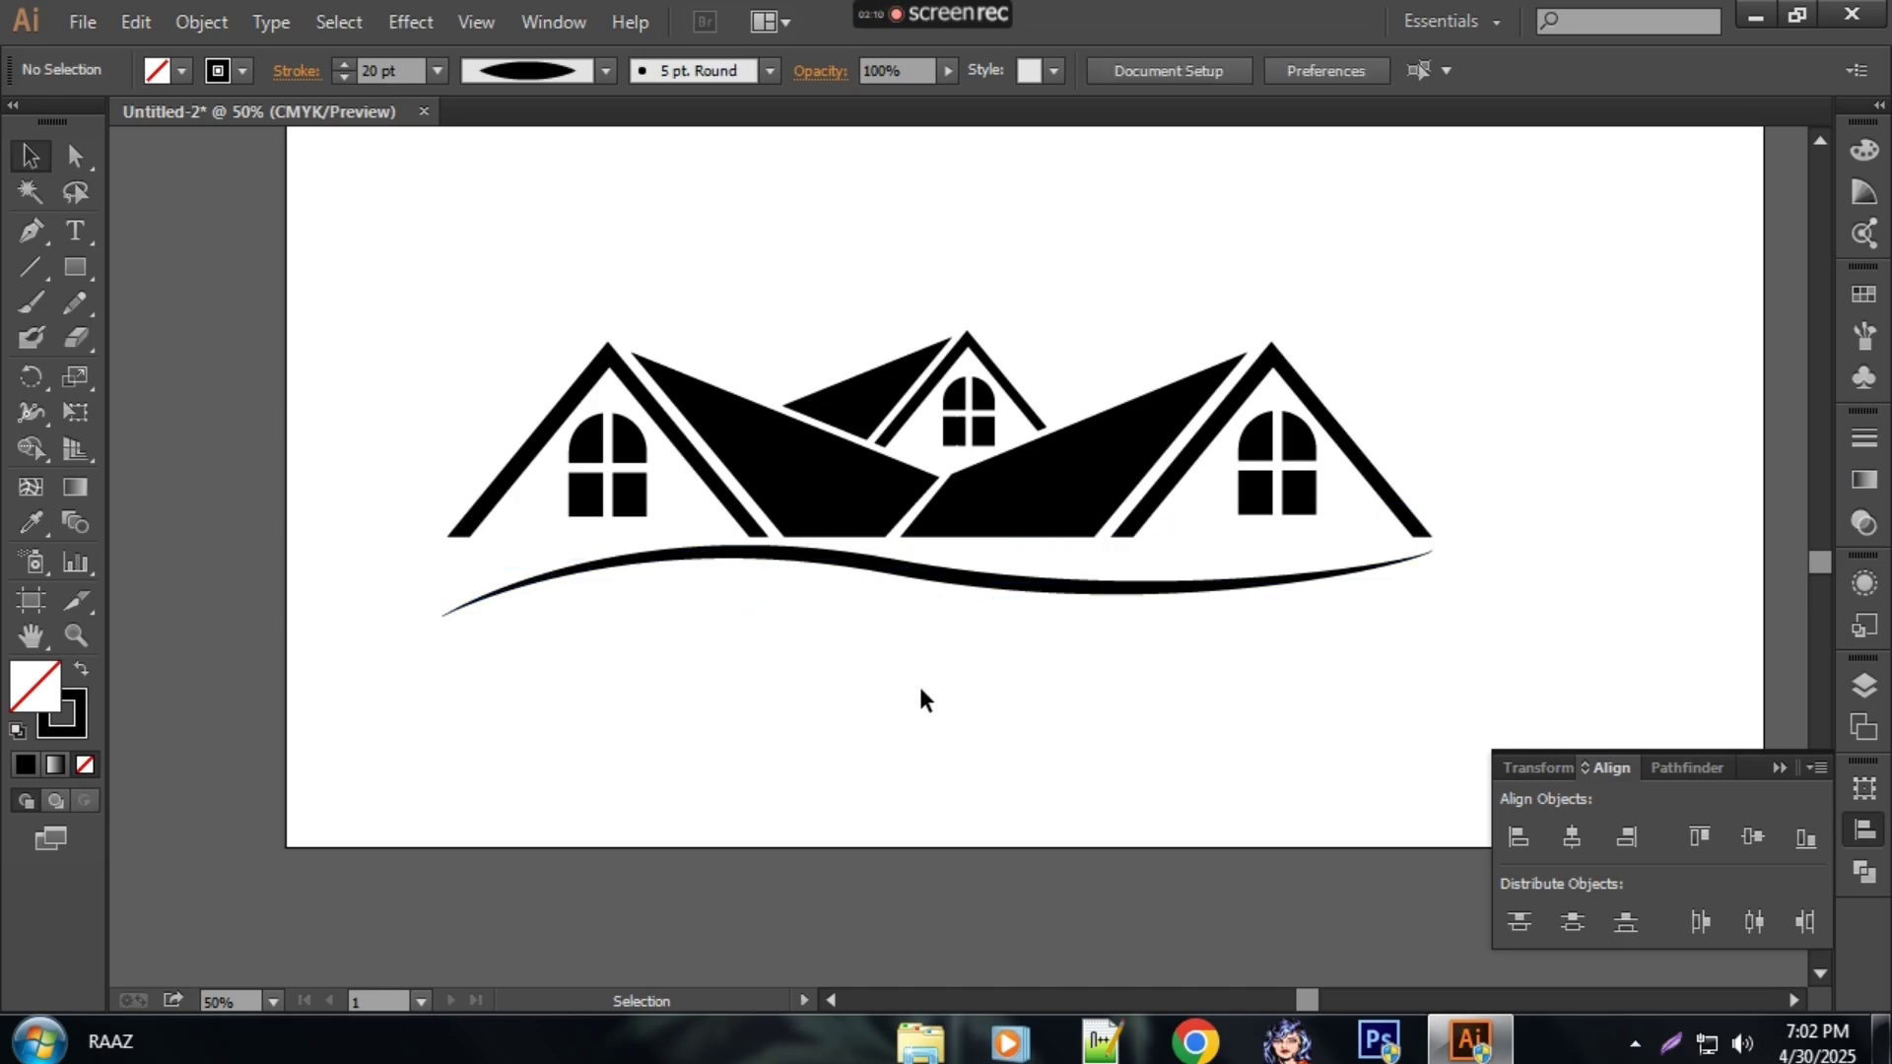
Step: Add the text "ABC Builder", enlarge it to about 158 pt and place it centred beneath the wavy stroke
{"action": "left_click", "coordinate": [78, 229]}
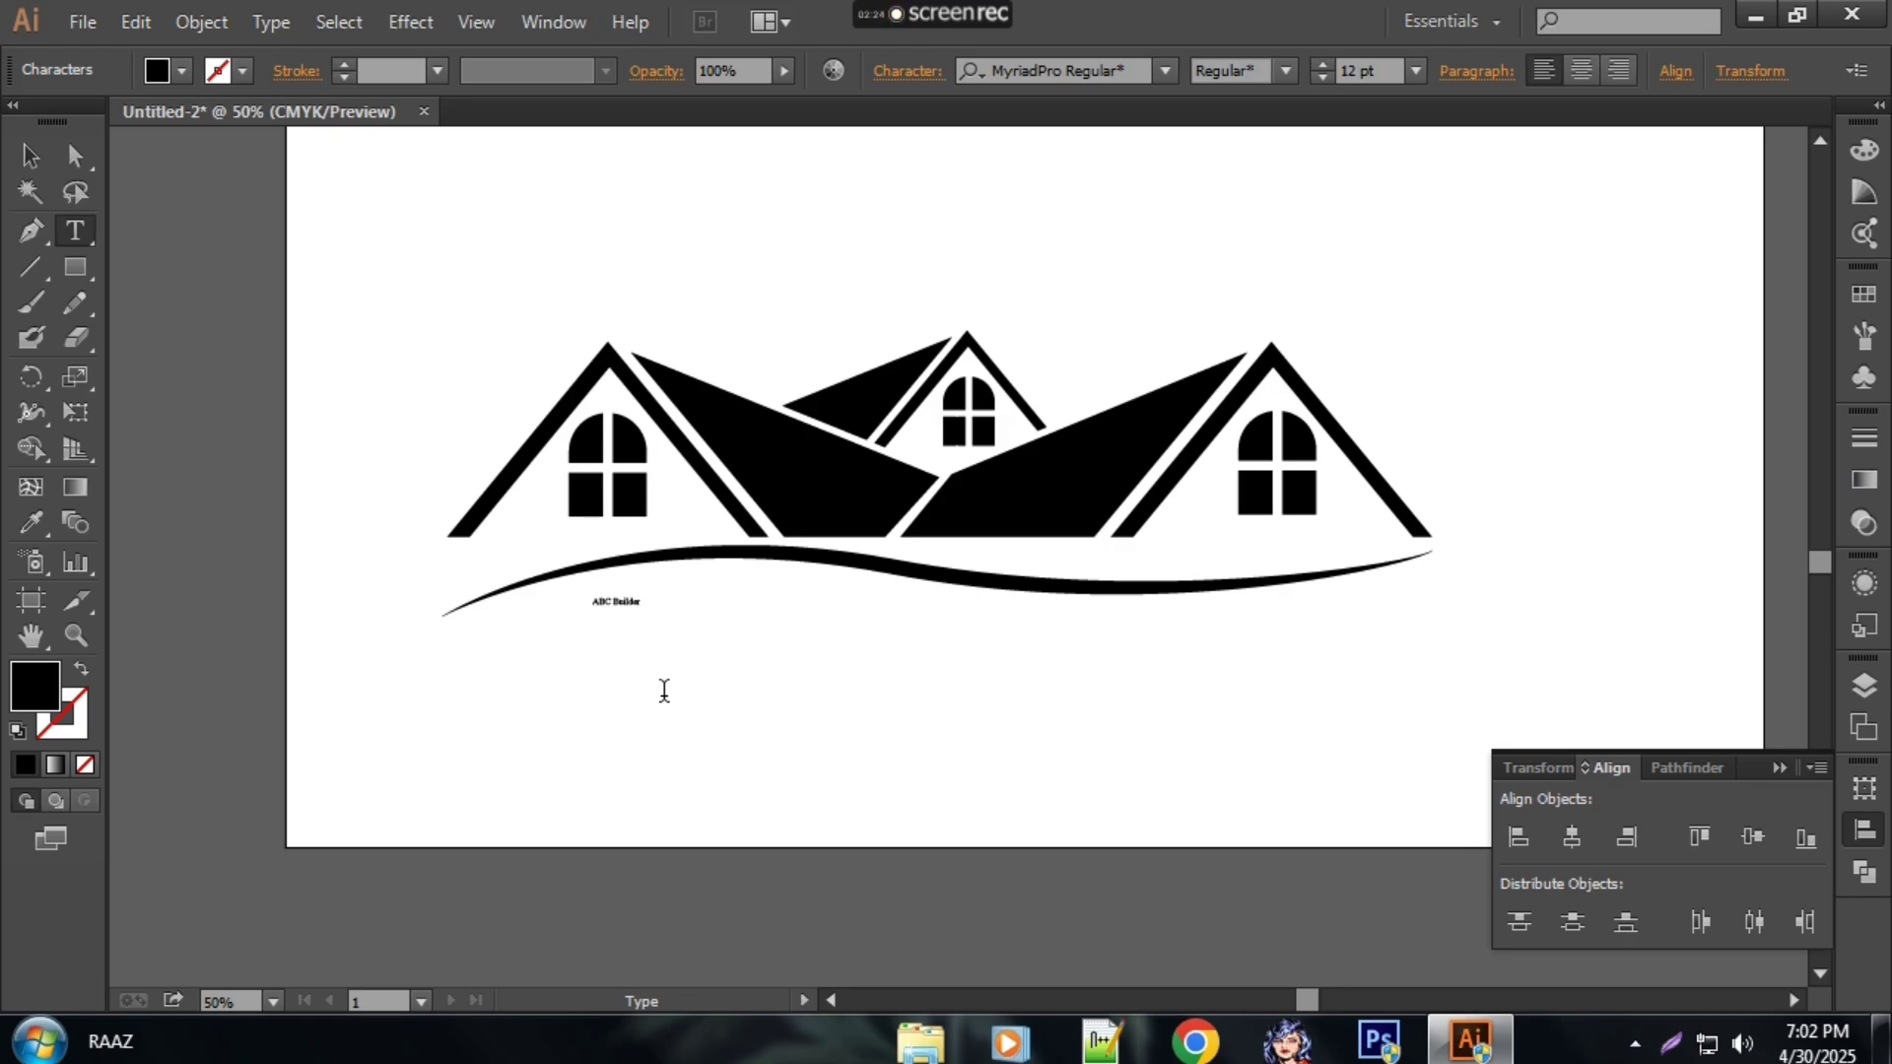
{"action": "key", "text": "Escape"}
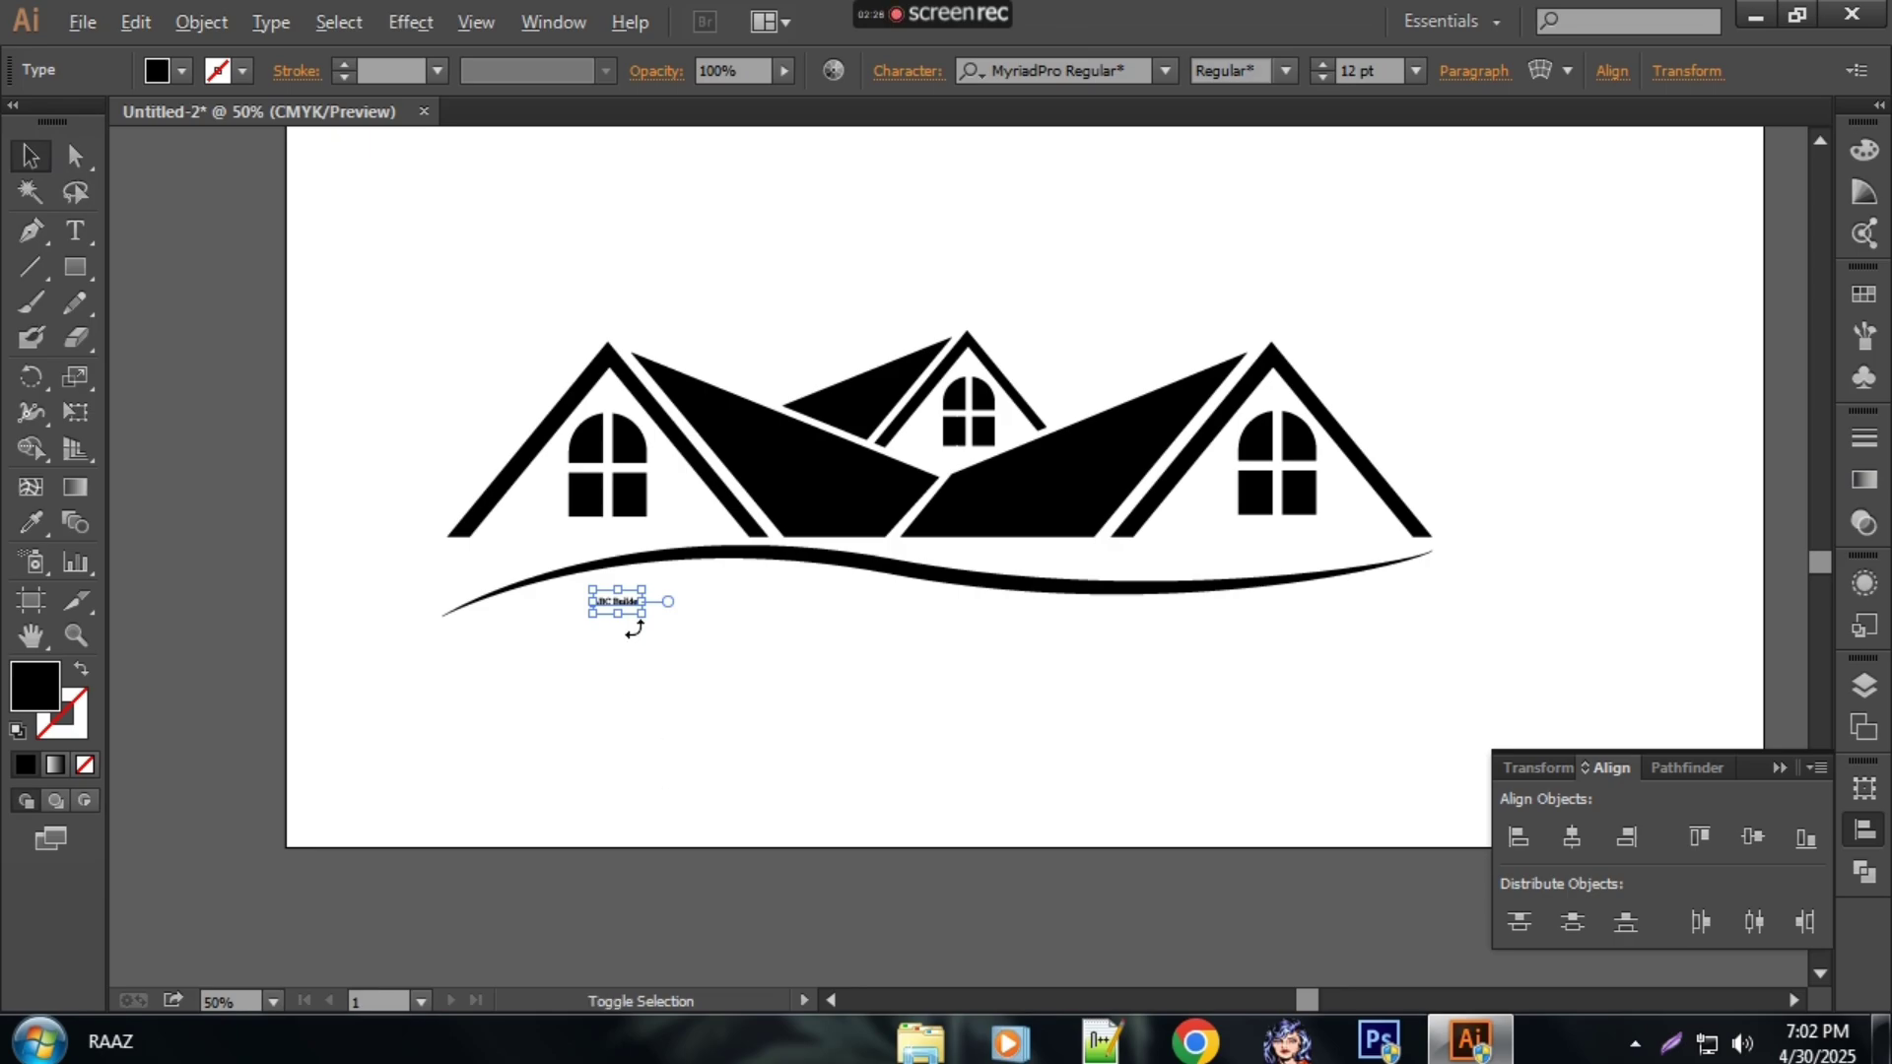
{"action": "left_click_drag", "start_coordinate": [645, 613], "coordinate": [964, 808]}
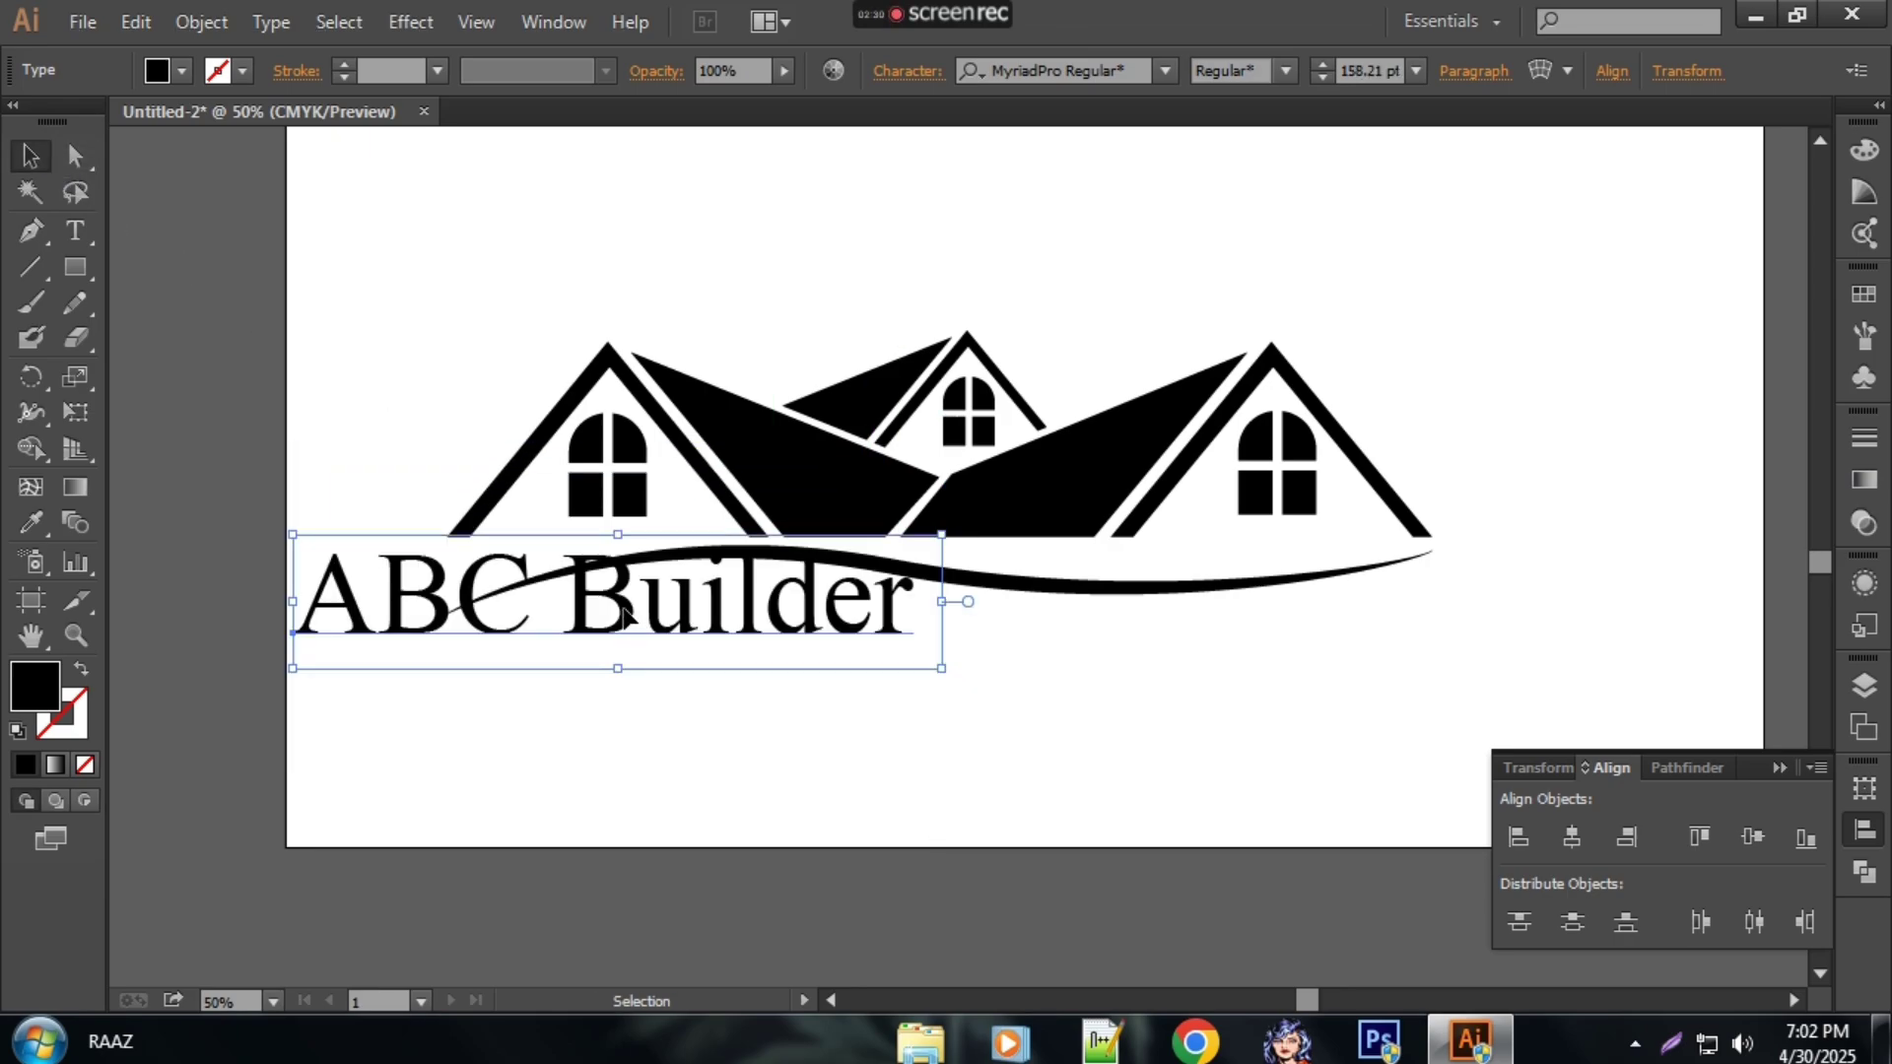
{"action": "left_click_drag", "start_coordinate": [624, 616], "coordinate": [917, 653]}
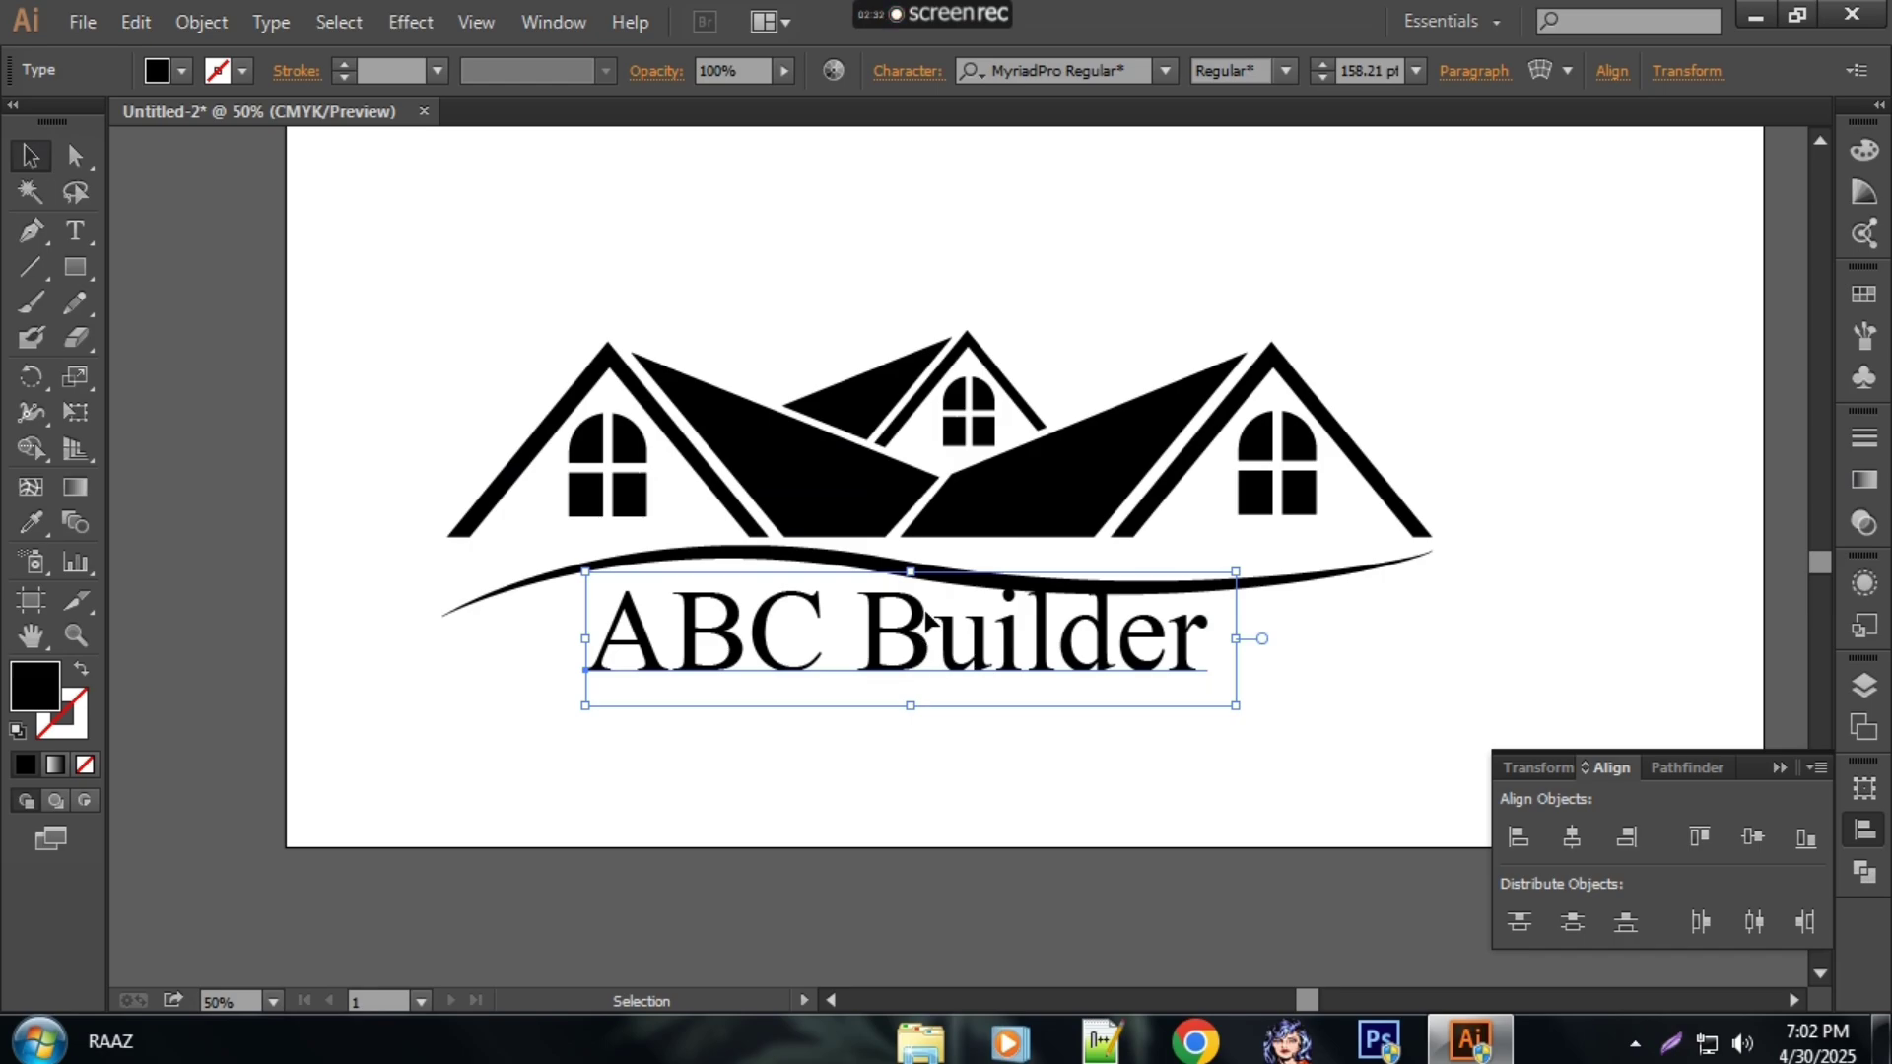
{"action": "left_click_drag", "start_coordinate": [780, 678], "coordinate": [770, 678]}
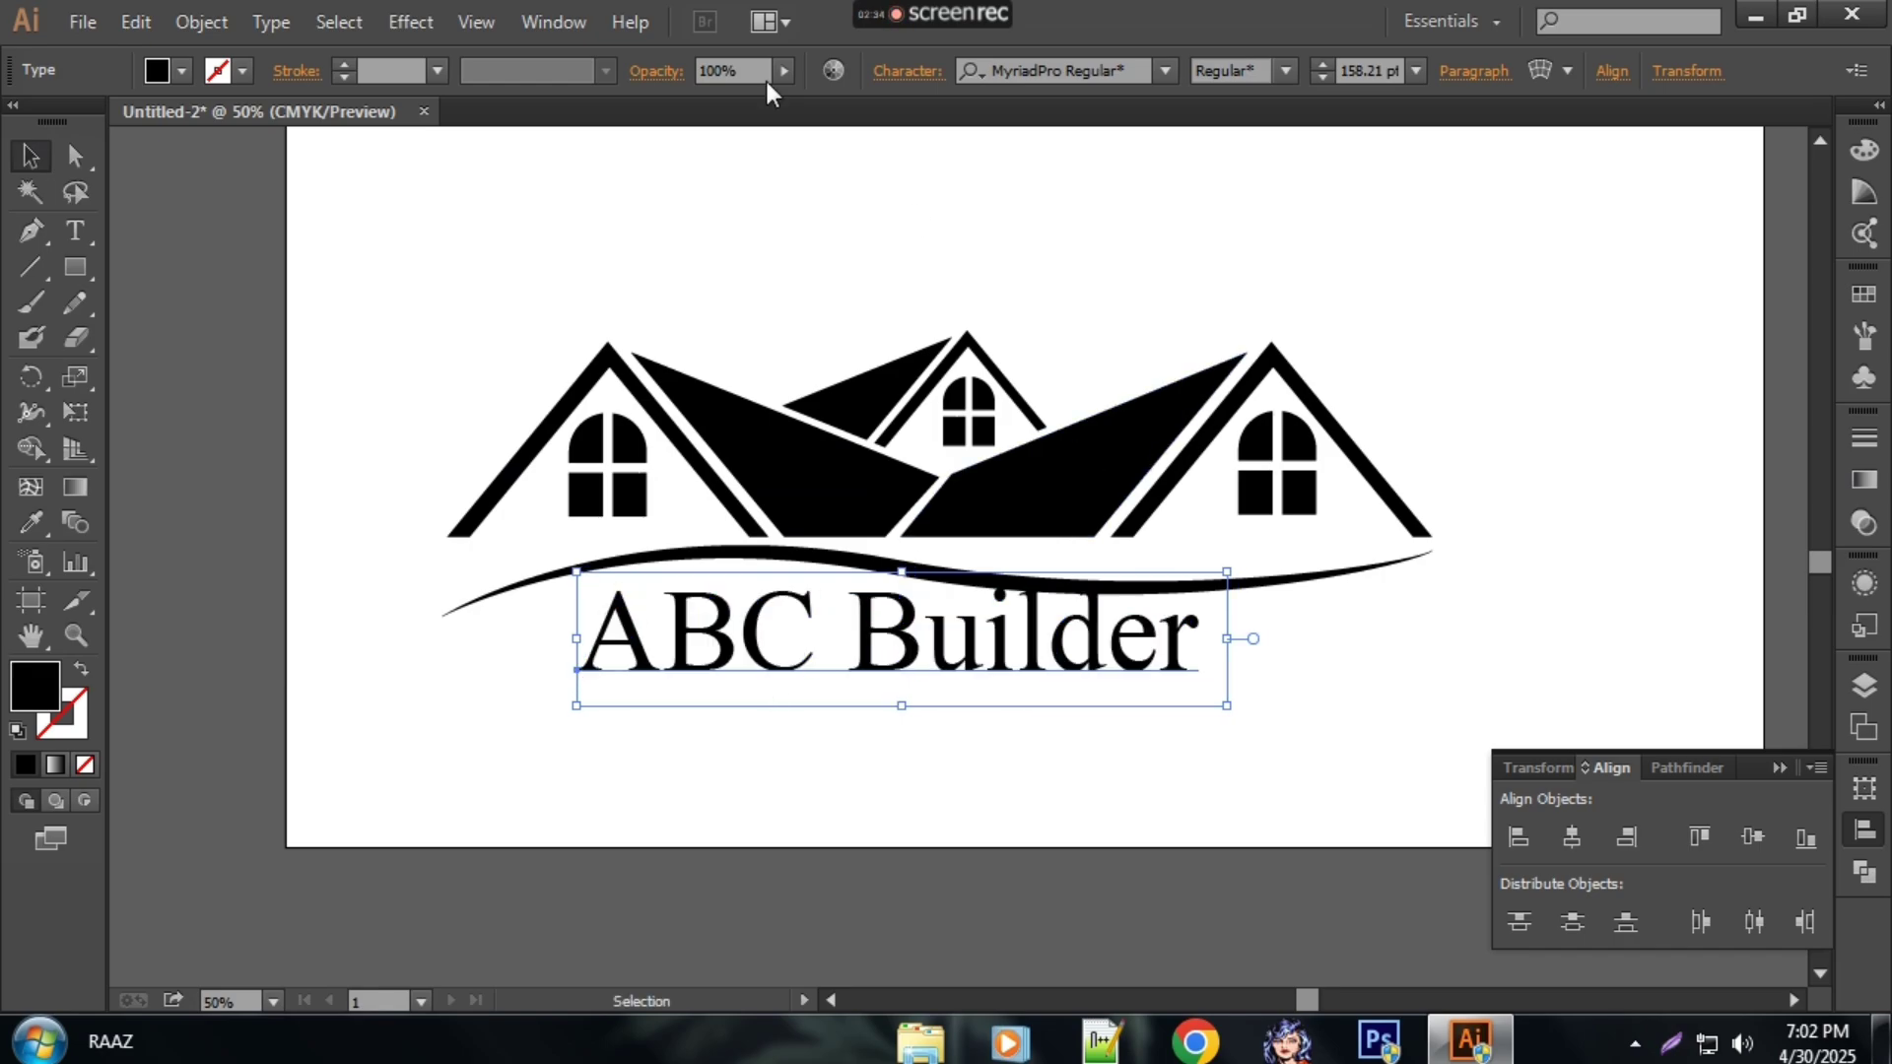
Step: Change the company name's font to Milker and re-centre the text beneath the wavy stroke
{"action": "left_click", "coordinate": [1164, 71]}
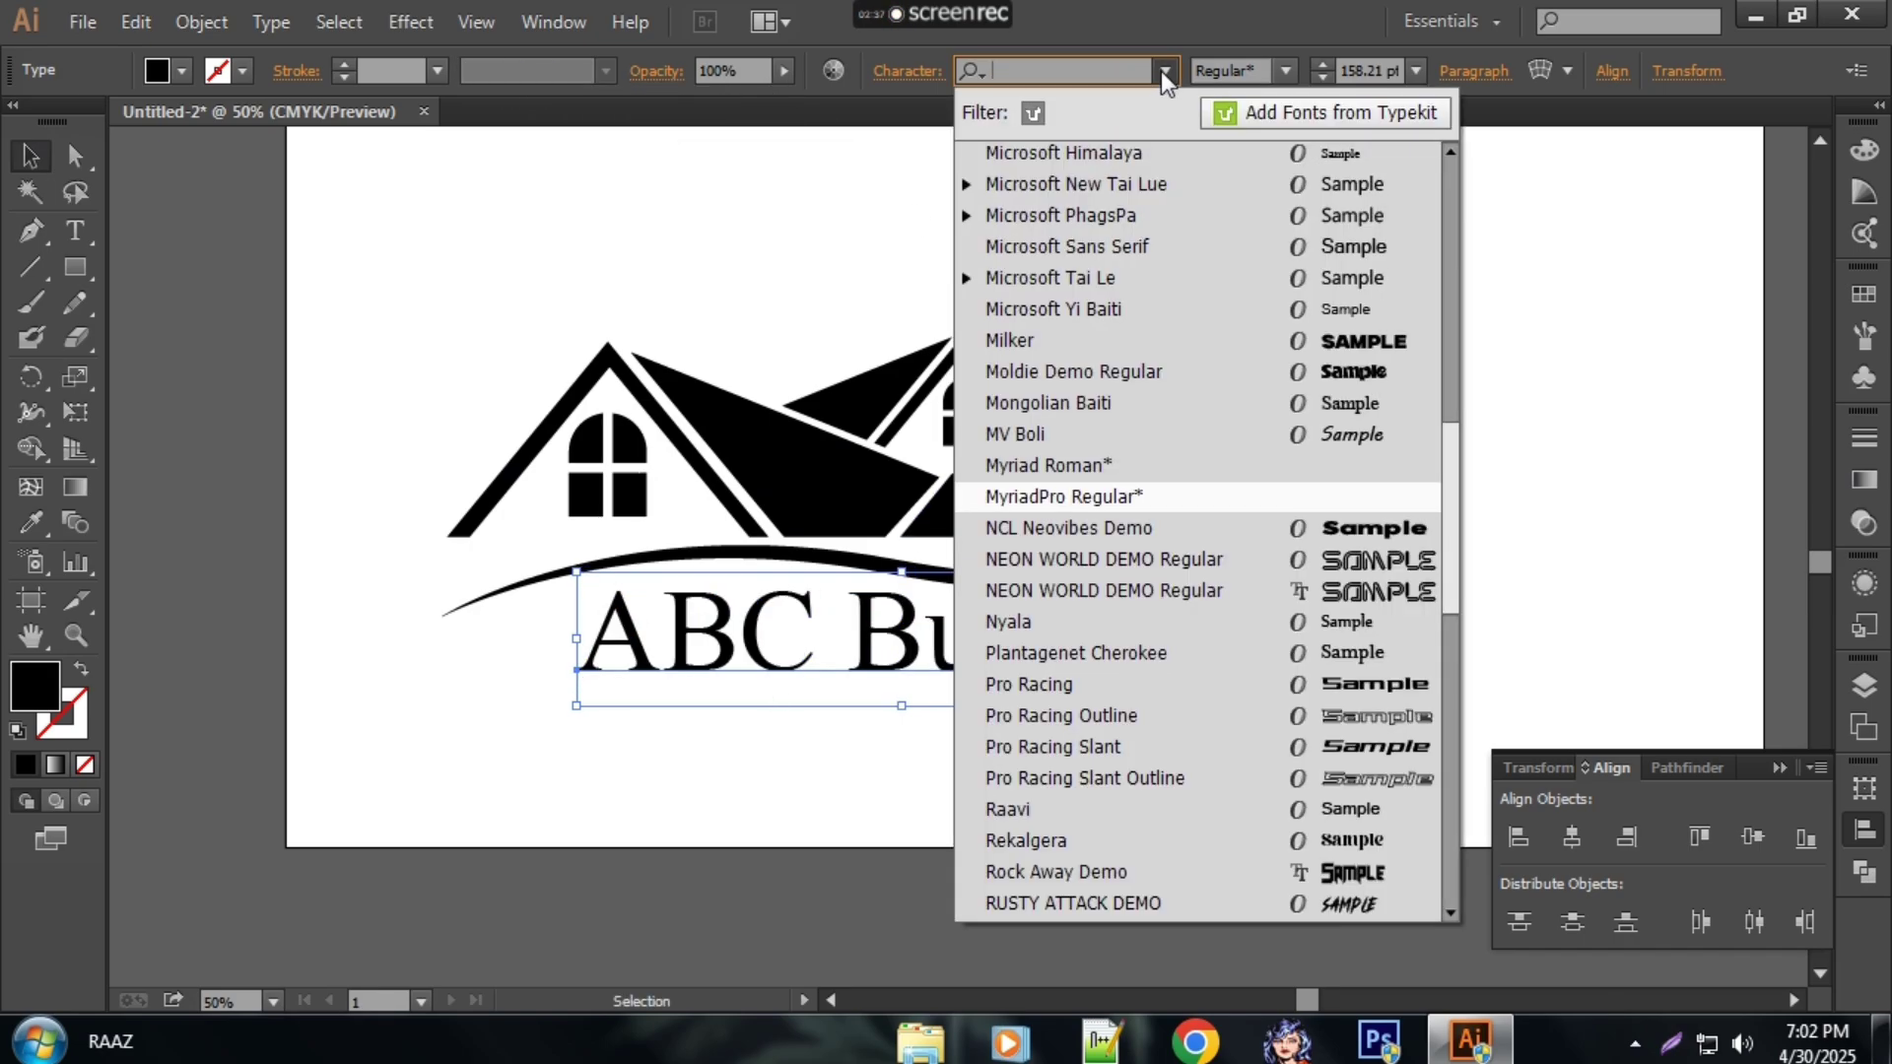
{"action": "left_click", "coordinate": [1197, 341]}
{"action": "left_click_drag", "start_coordinate": [971, 653], "coordinate": [897, 662]}
{"action": "left_click", "coordinate": [994, 739]}
{"action": "left_click", "coordinate": [1012, 764]}
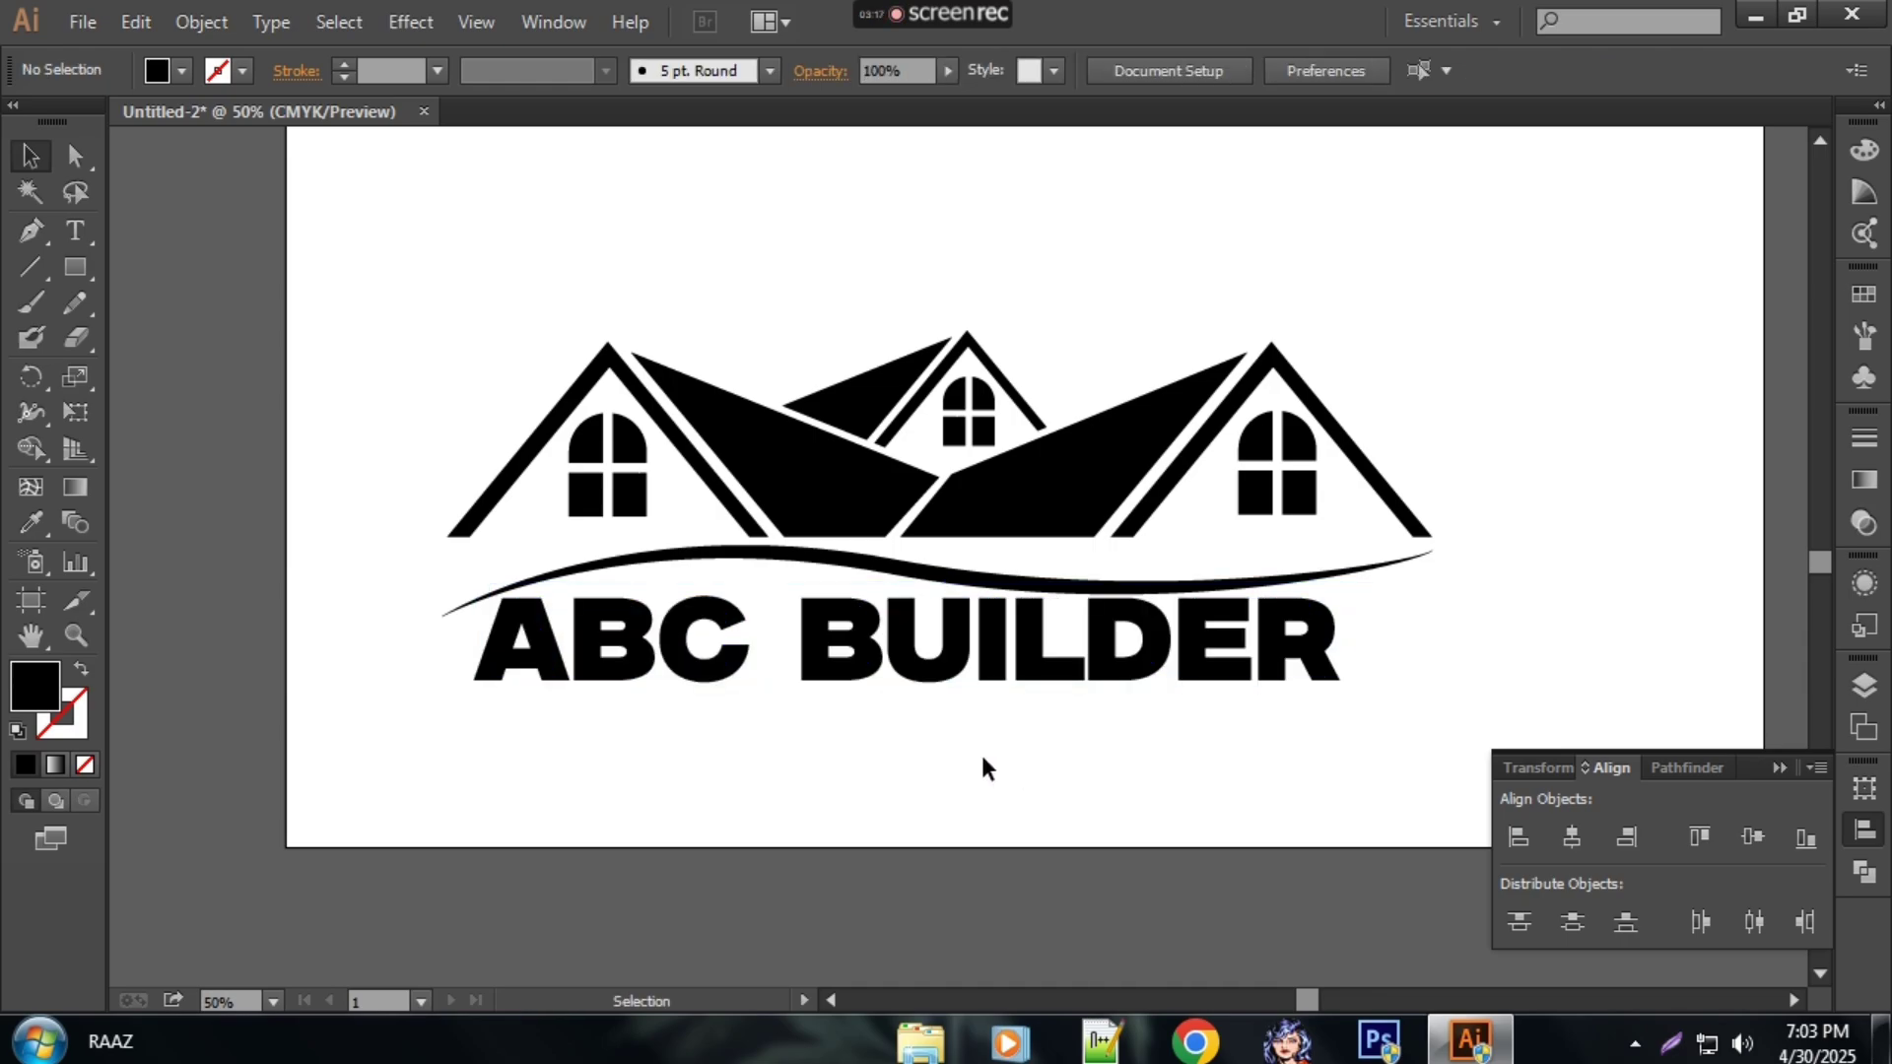
{"action": "left_click", "coordinate": [898, 655]}
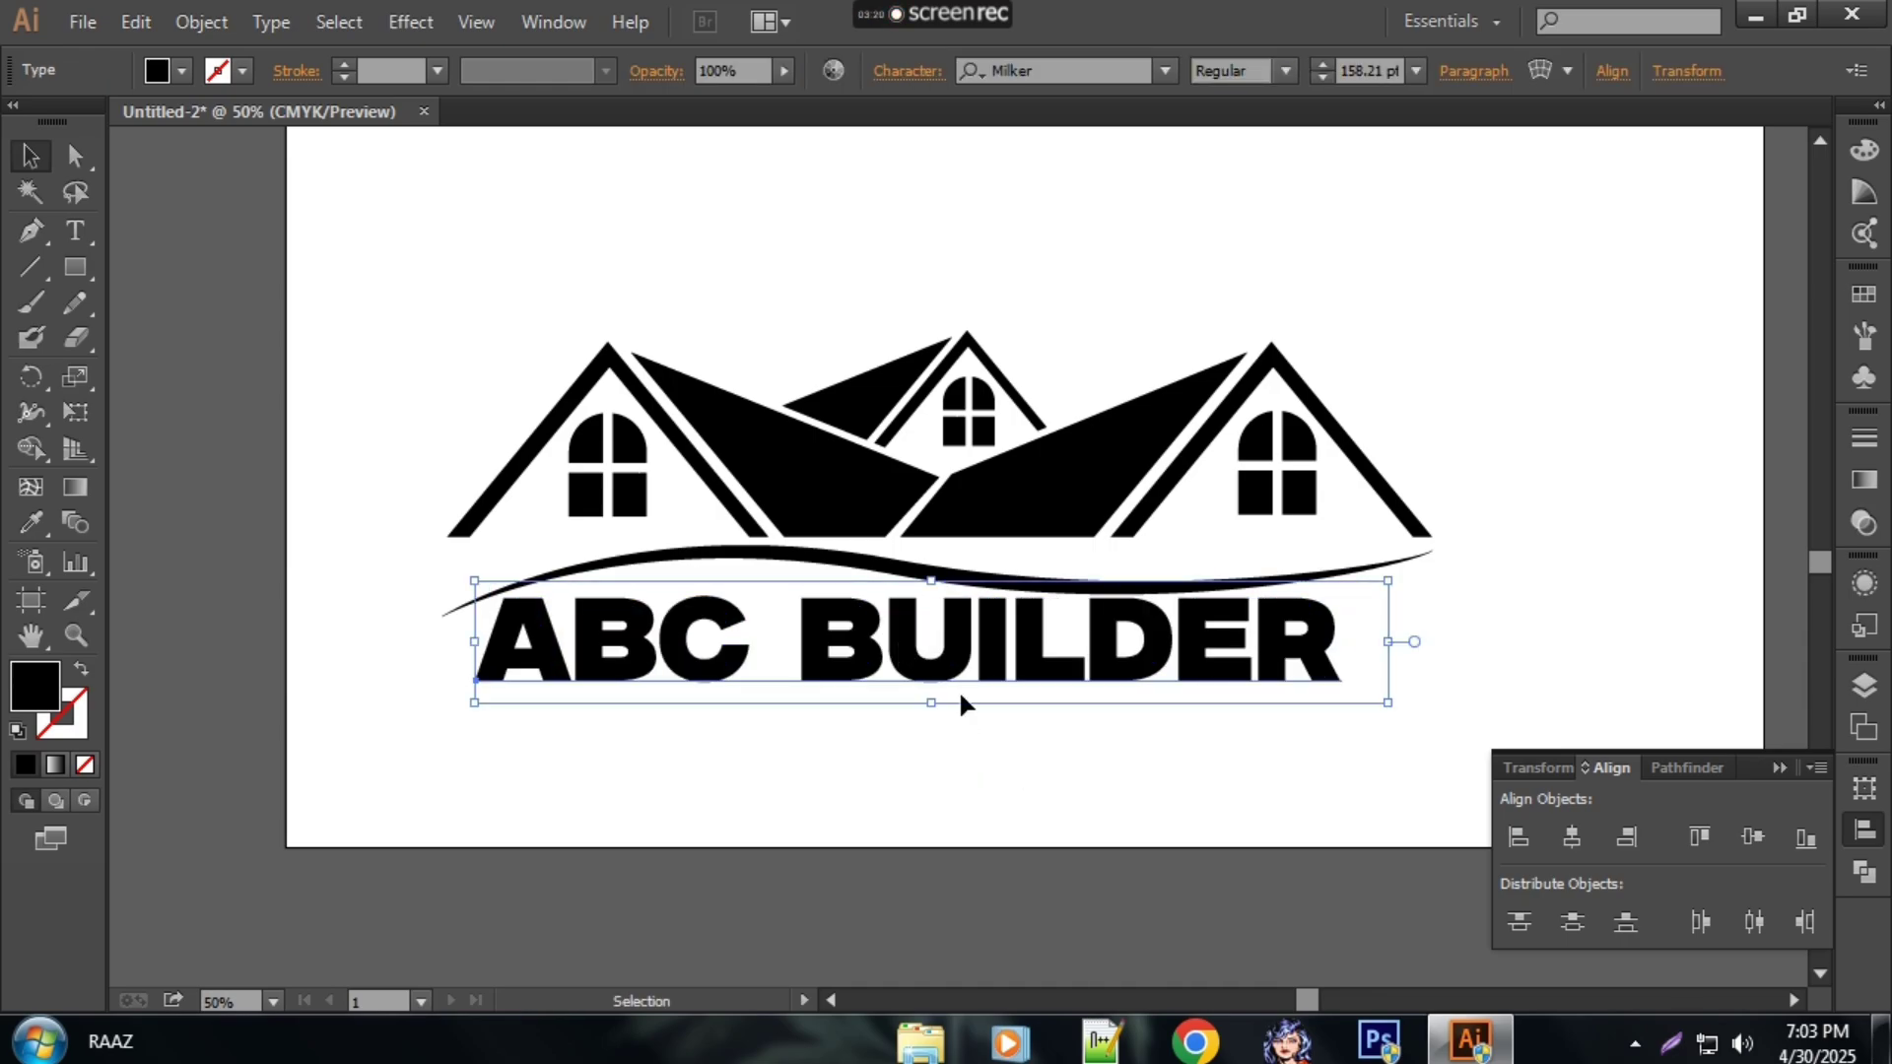
Step: Fill the large left roof panel with the Fading Sky gradient
{"action": "left_click", "coordinate": [801, 425]}
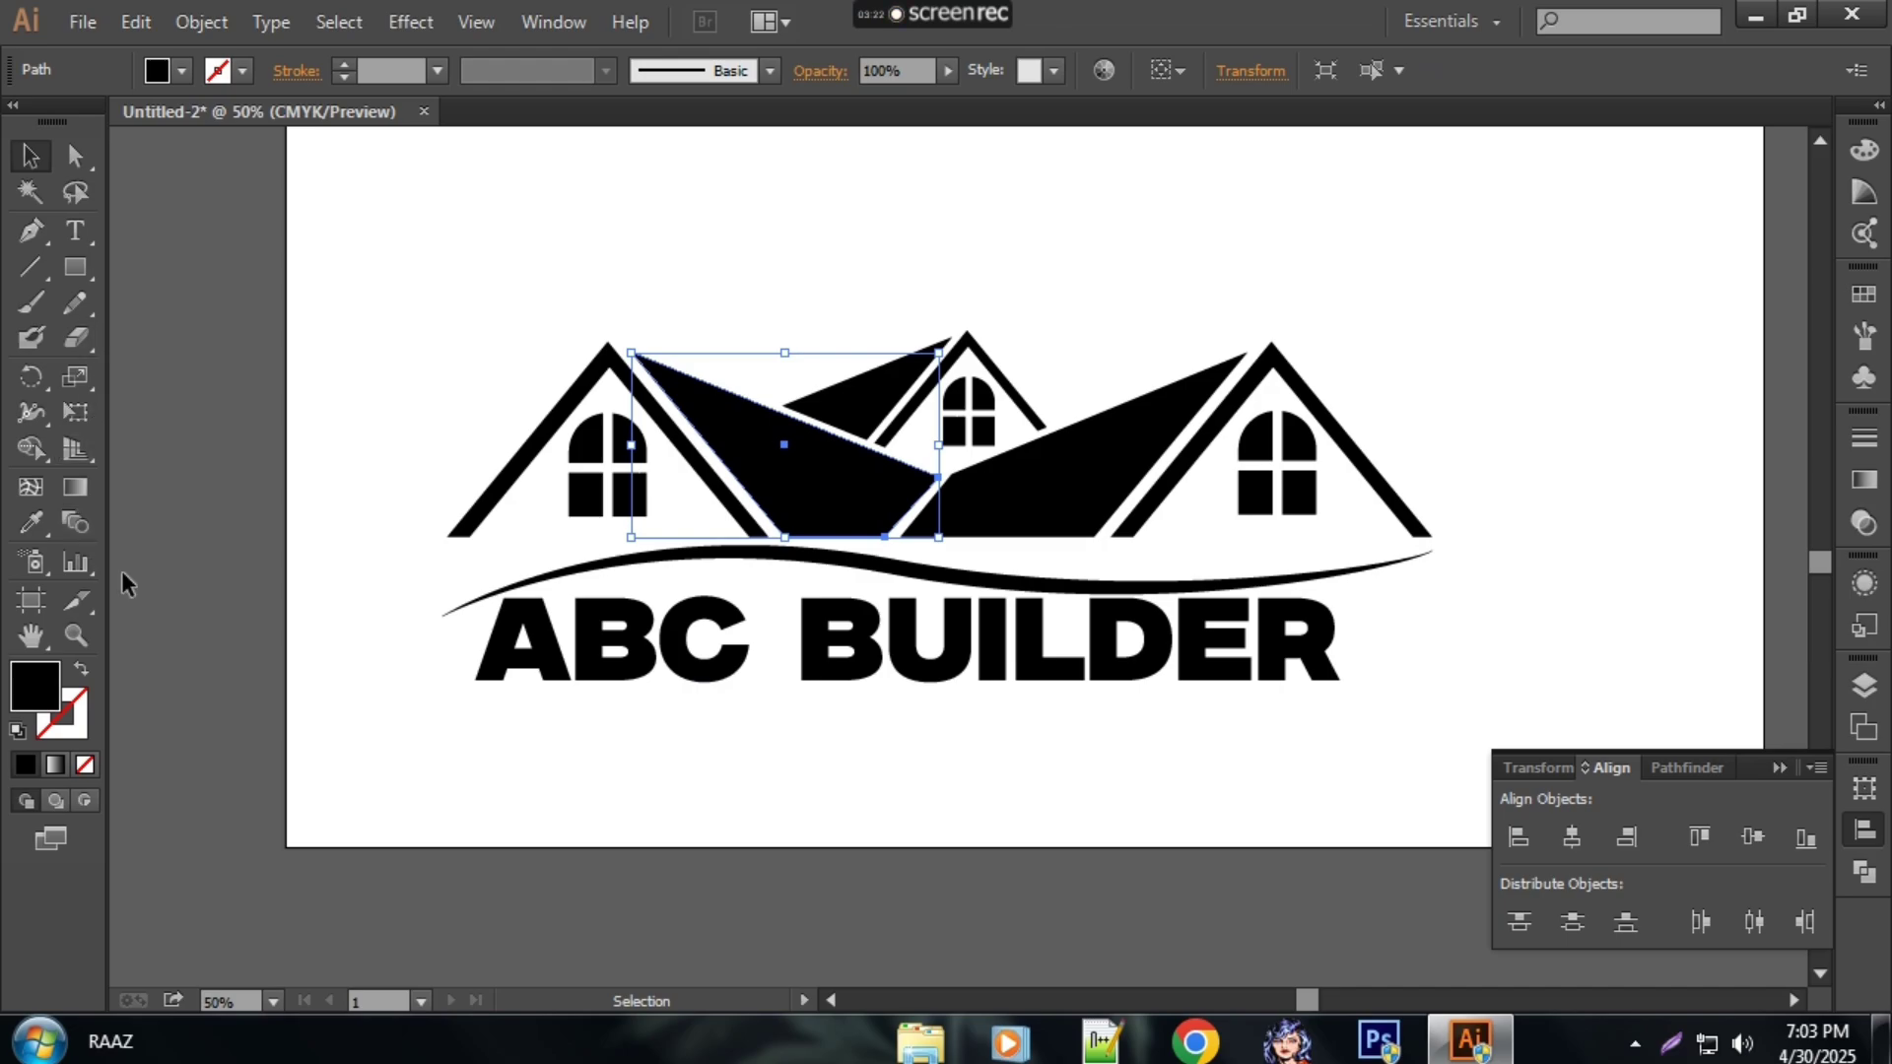
{"action": "left_click", "coordinate": [1878, 491]}
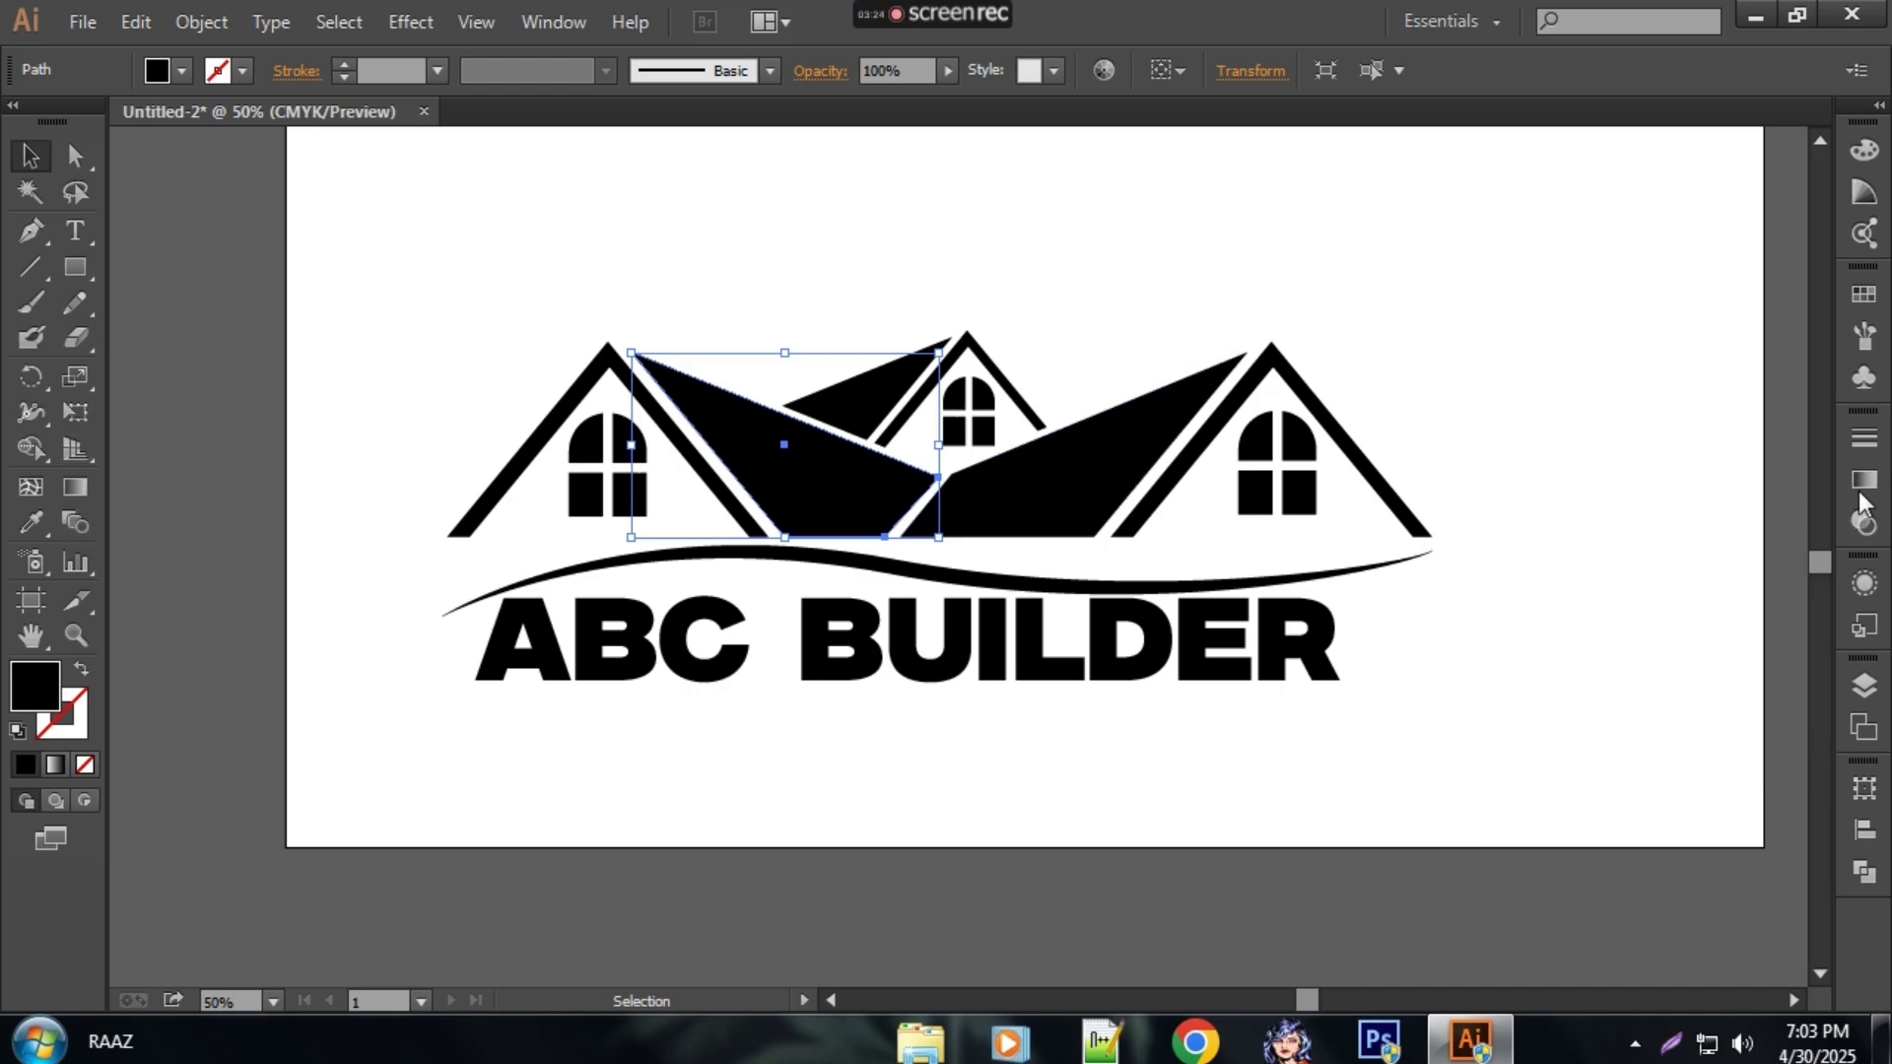
{"action": "left_click", "coordinate": [1863, 490]}
{"action": "left_click", "coordinate": [1533, 459]}
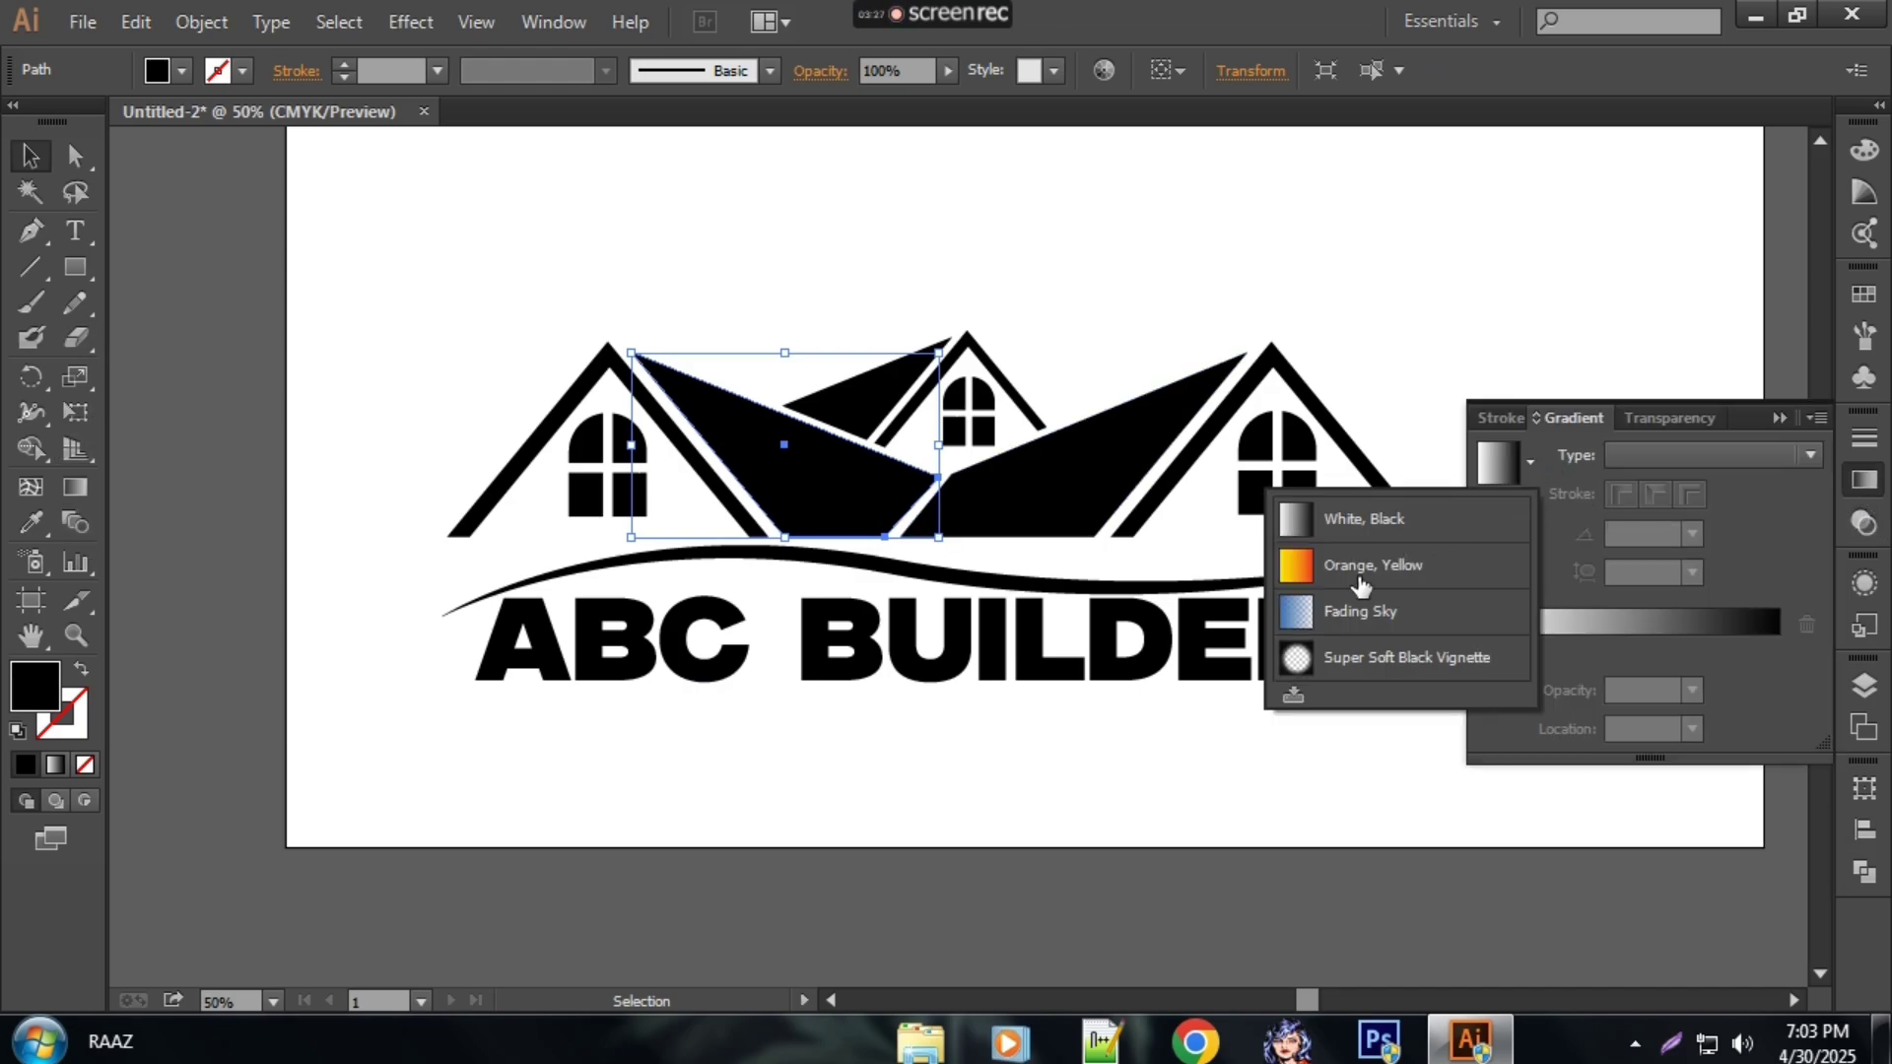
{"action": "left_click", "coordinate": [1325, 615]}
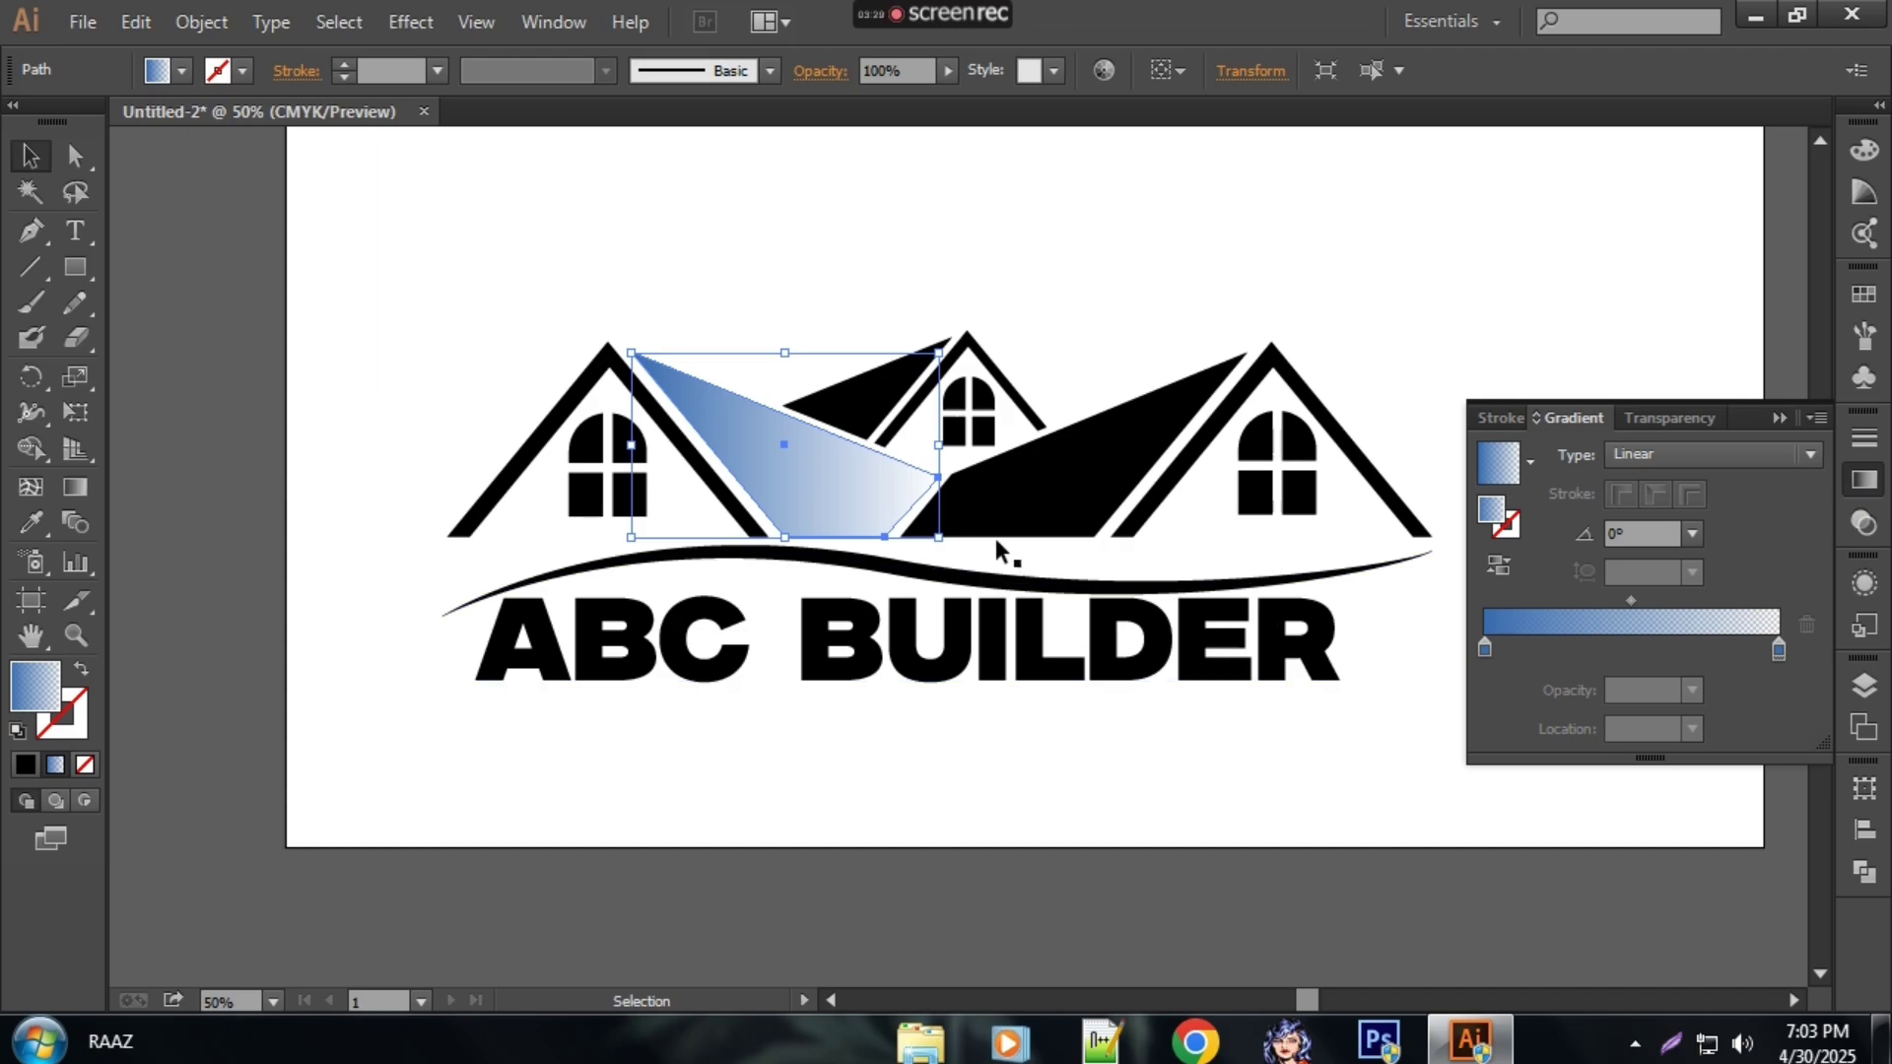
Step: Copy the blue gradient onto the large right roof panel and reverse its direction to about -178°, fading toward the centre
{"action": "left_click", "coordinate": [1037, 511]}
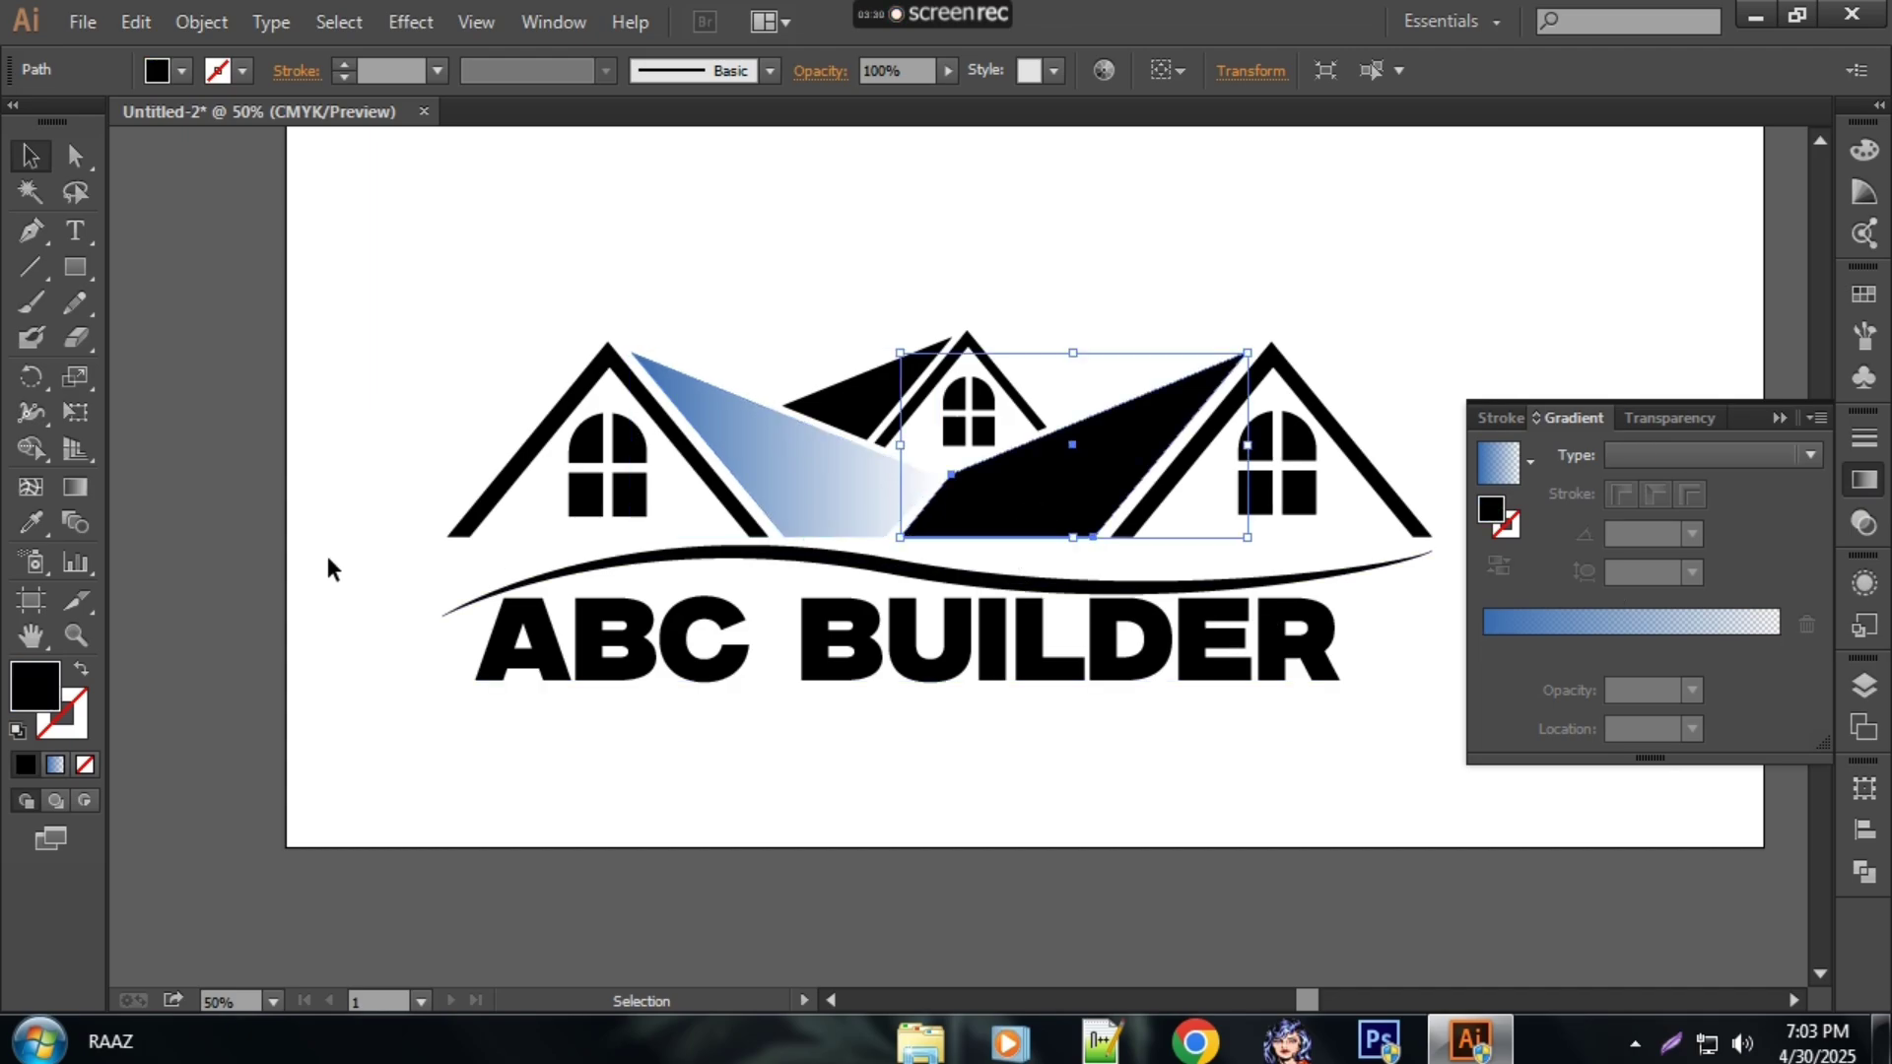
{"action": "left_click", "coordinate": [31, 523]}
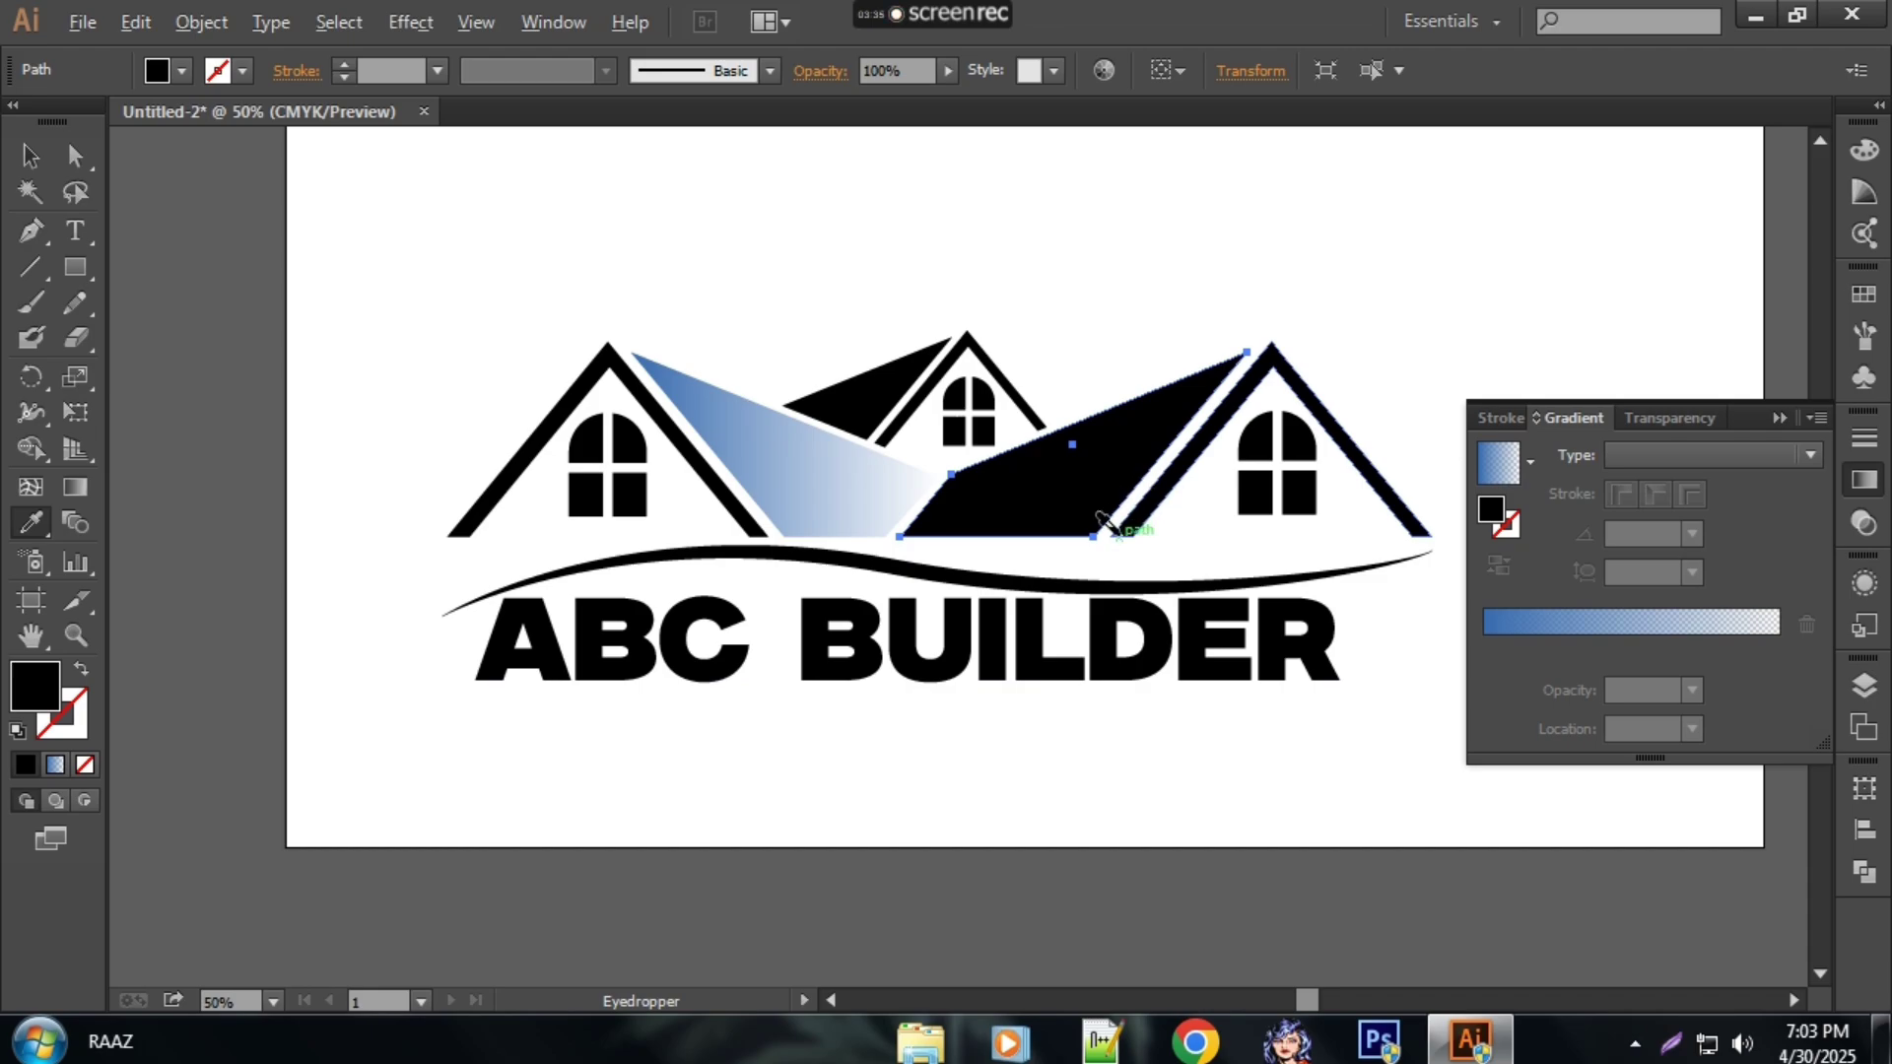
{"action": "left_click", "coordinate": [831, 485]}
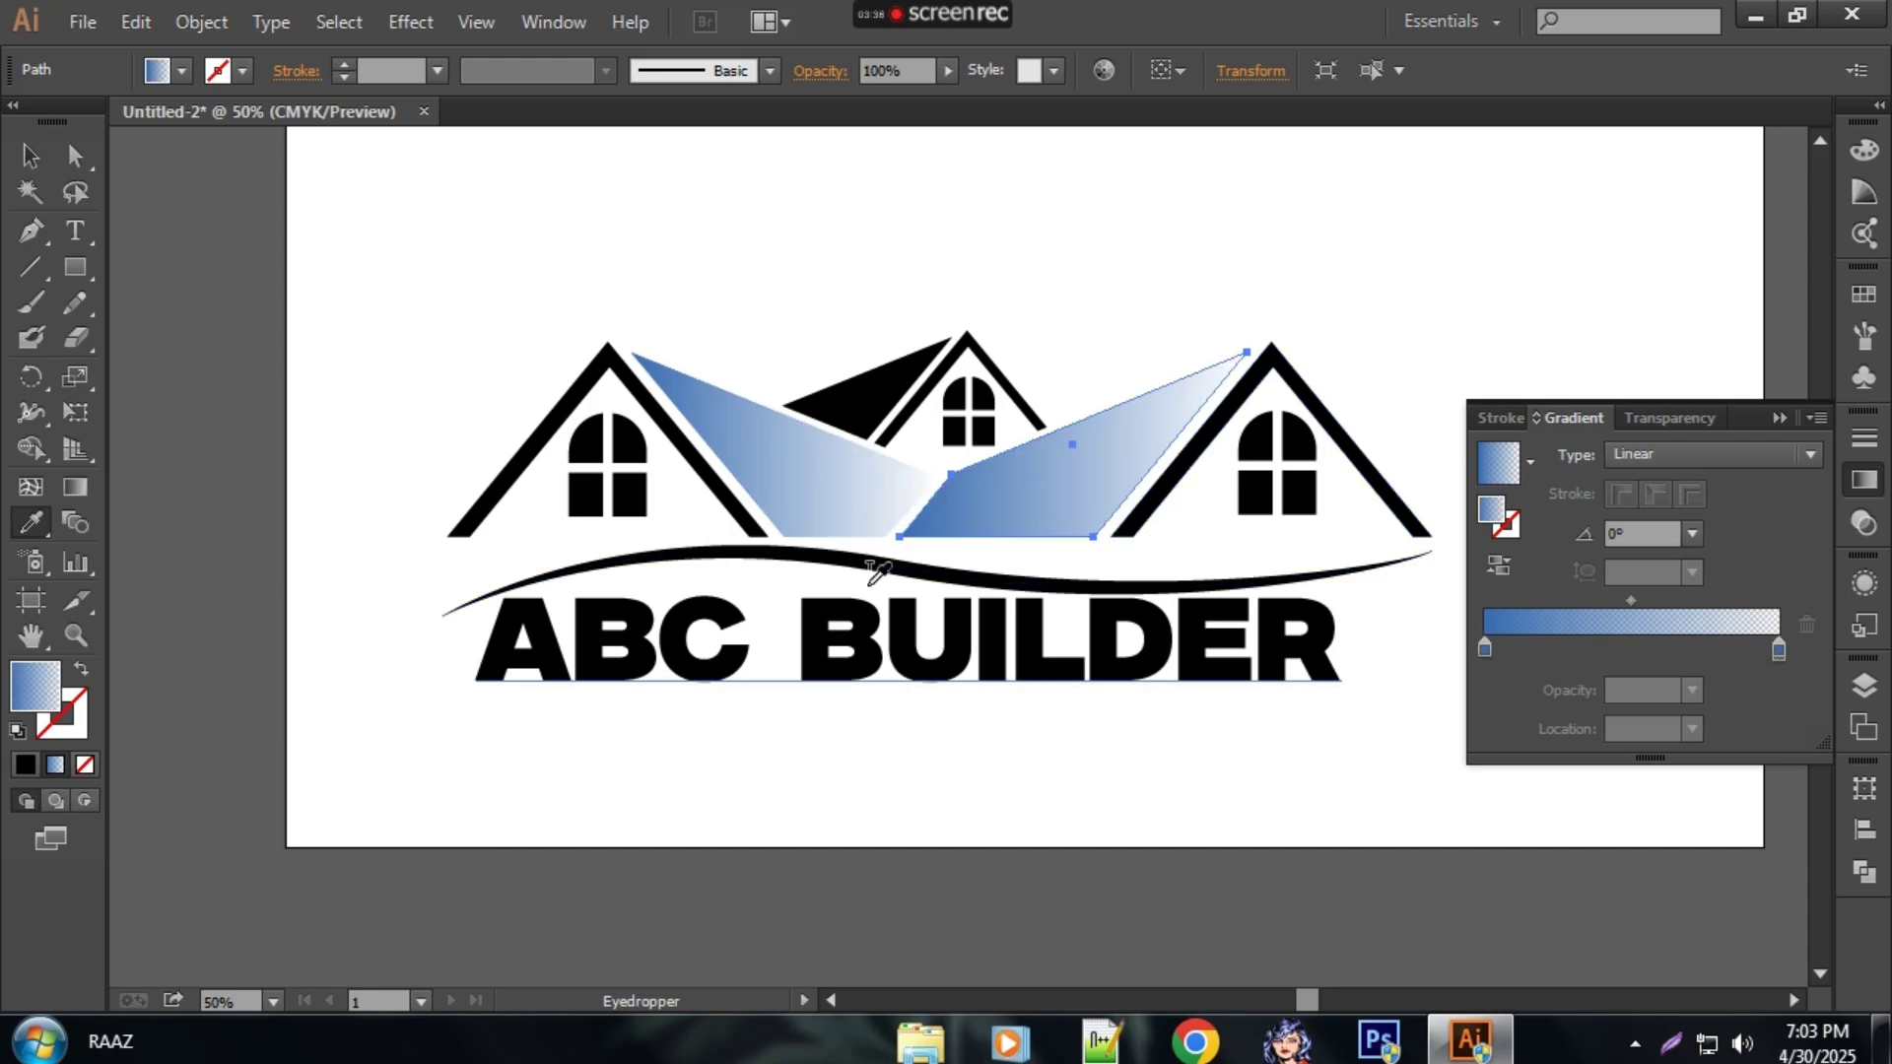
{"action": "left_click", "coordinate": [78, 495]}
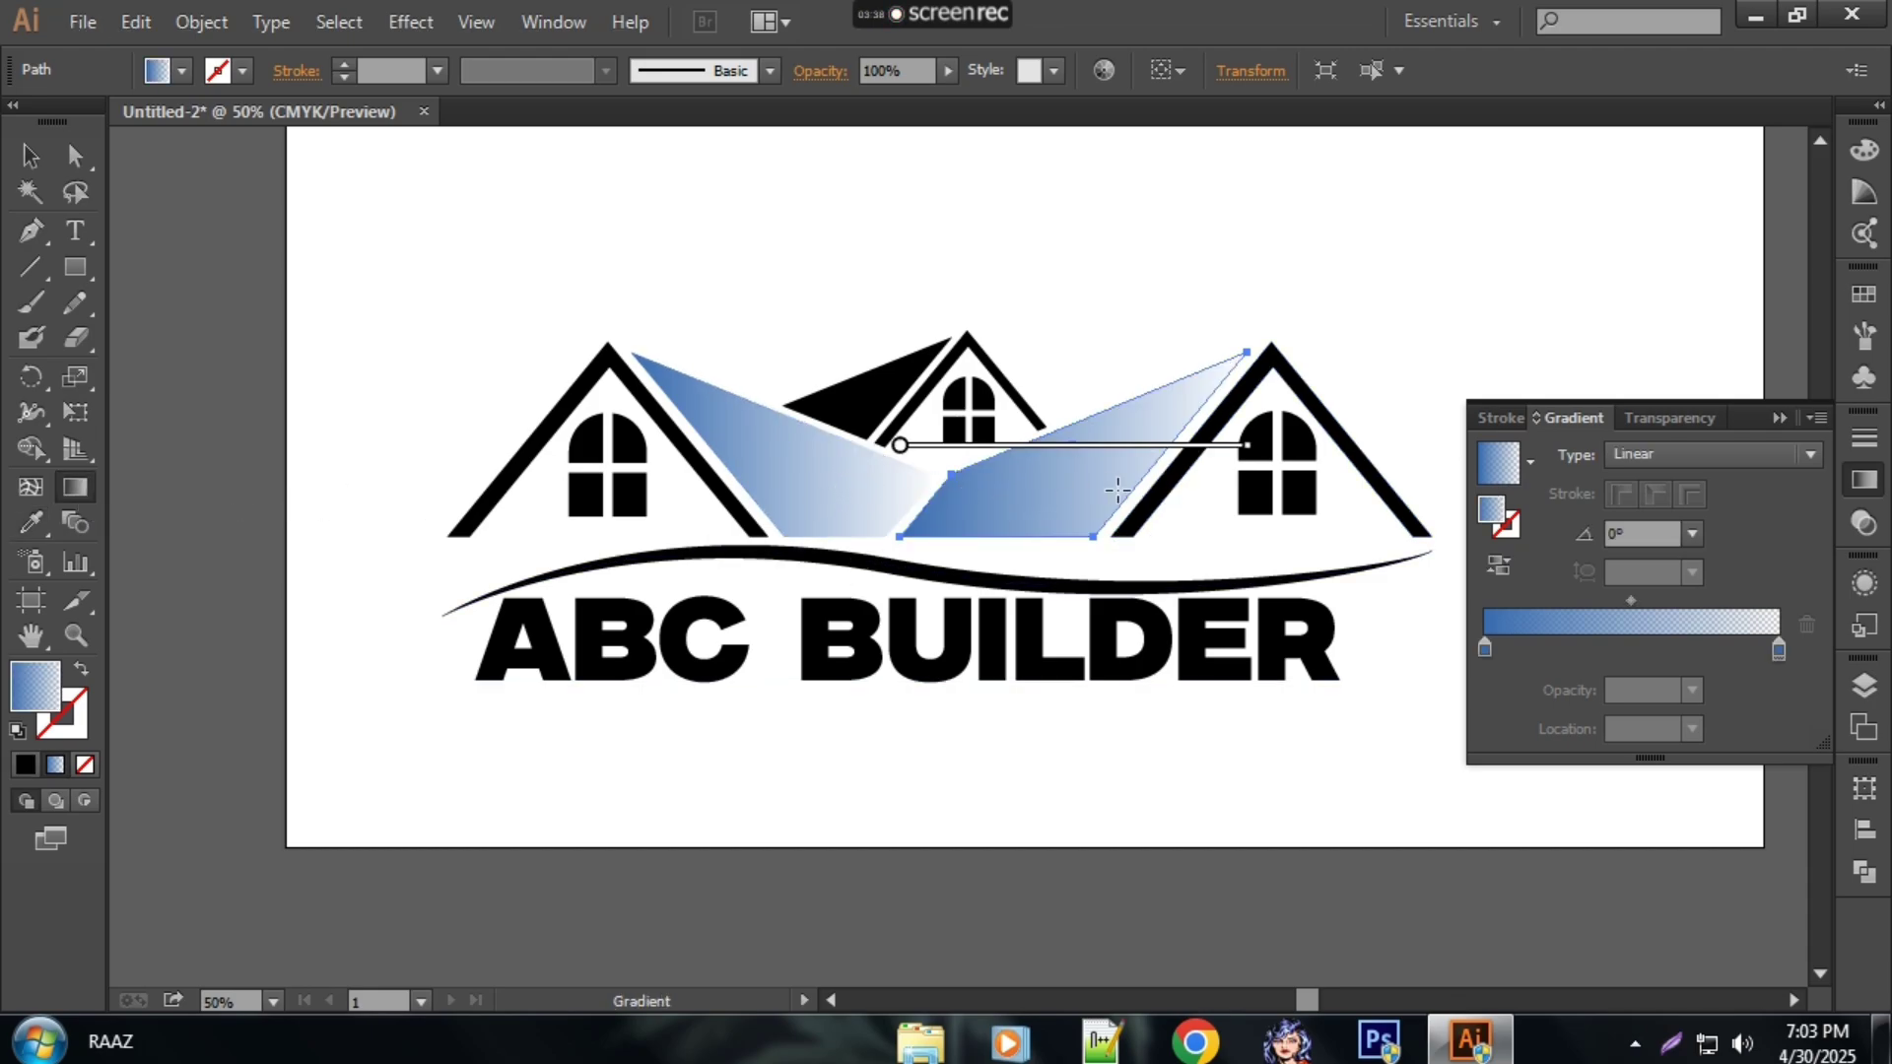
{"action": "left_click_drag", "start_coordinate": [1166, 480], "coordinate": [929, 499]}
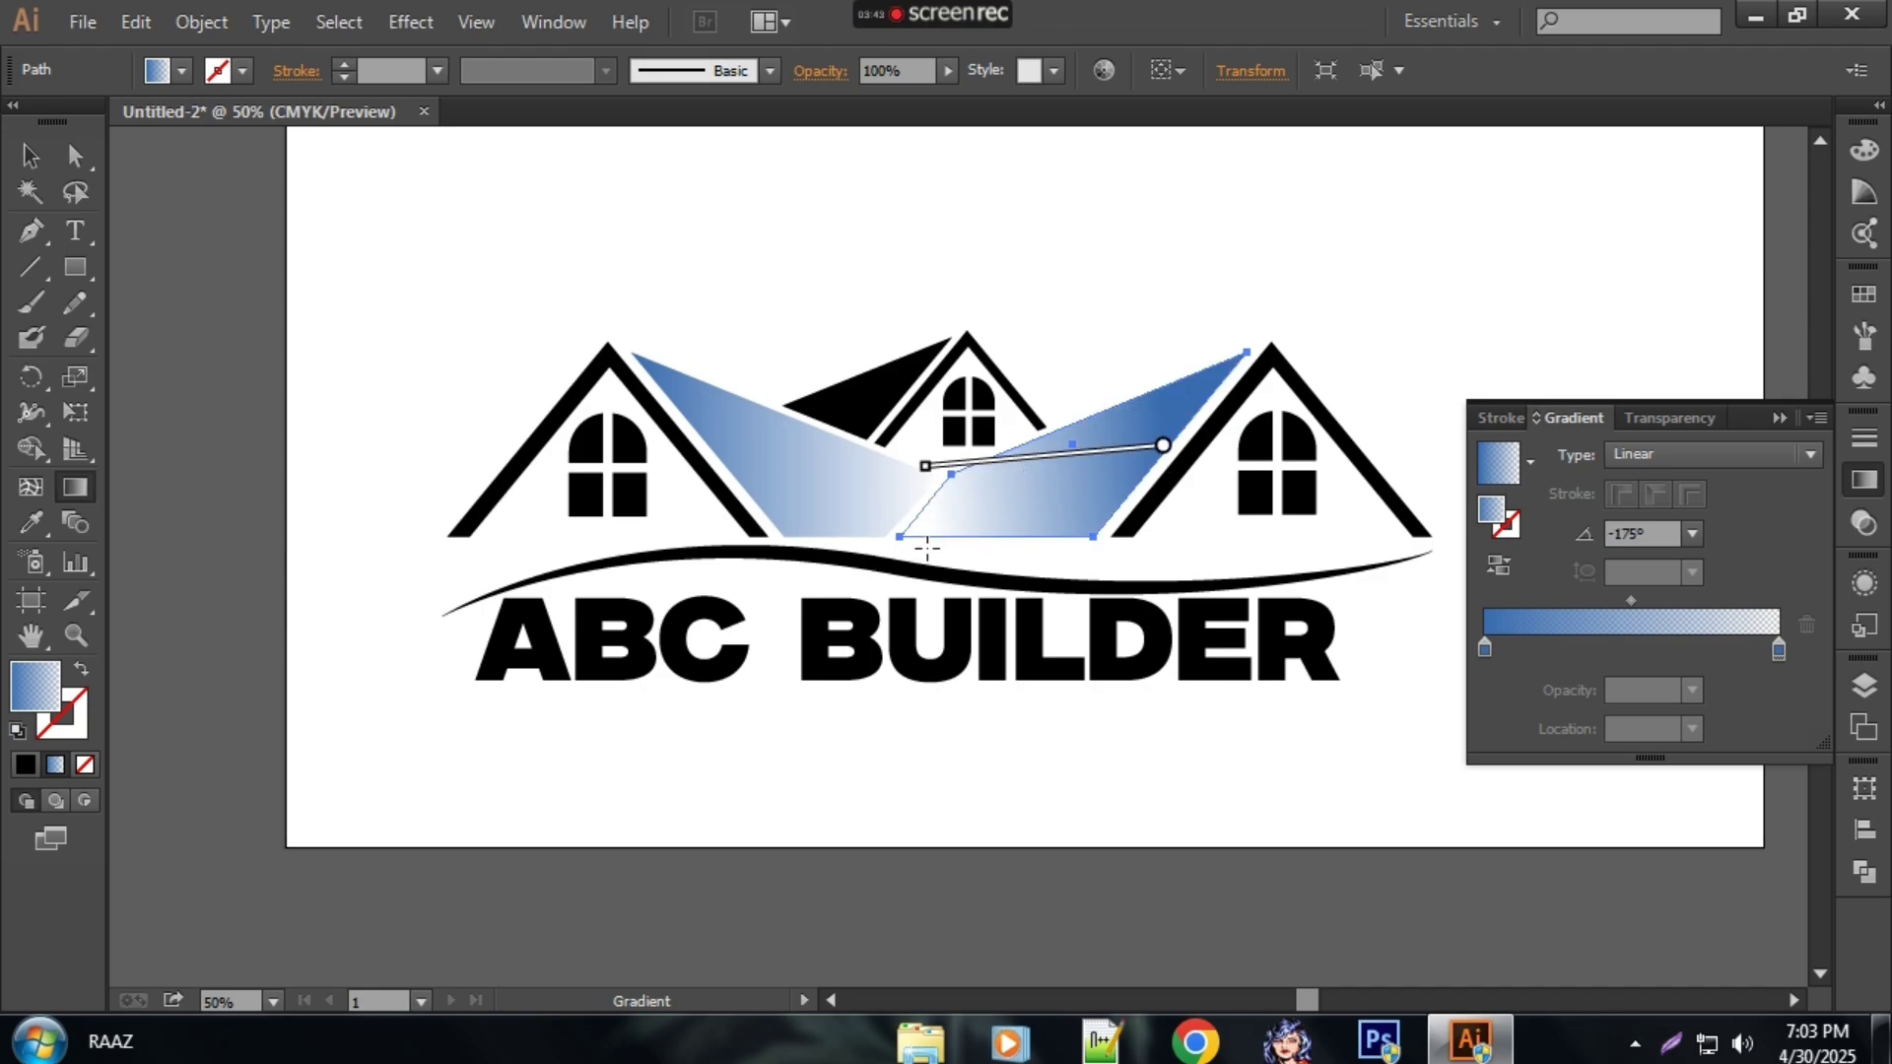
{"action": "left_click_drag", "start_coordinate": [1140, 495], "coordinate": [863, 505]}
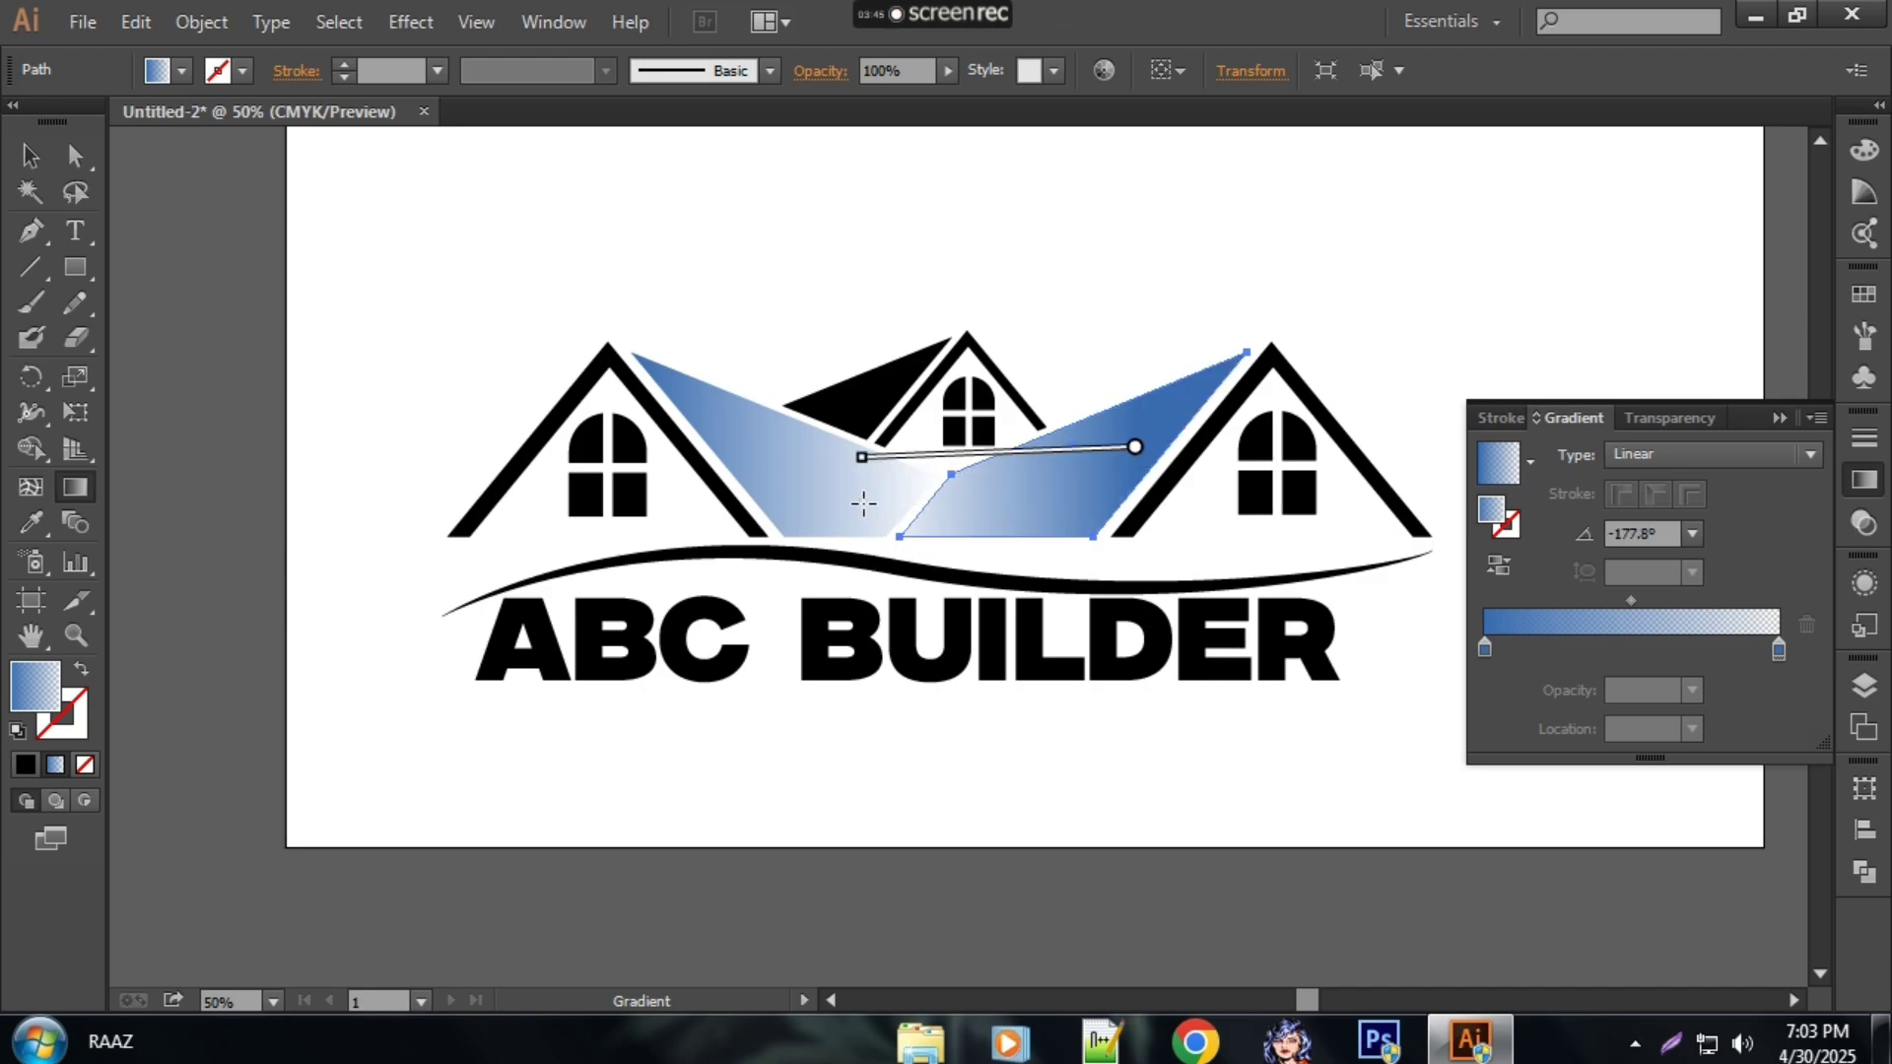
Step: Redraw the large left roof panel's gradient at about -6.5° so it fades toward the centre valley
{"action": "left_click", "coordinate": [29, 156]}
{"action": "left_click", "coordinate": [771, 460]}
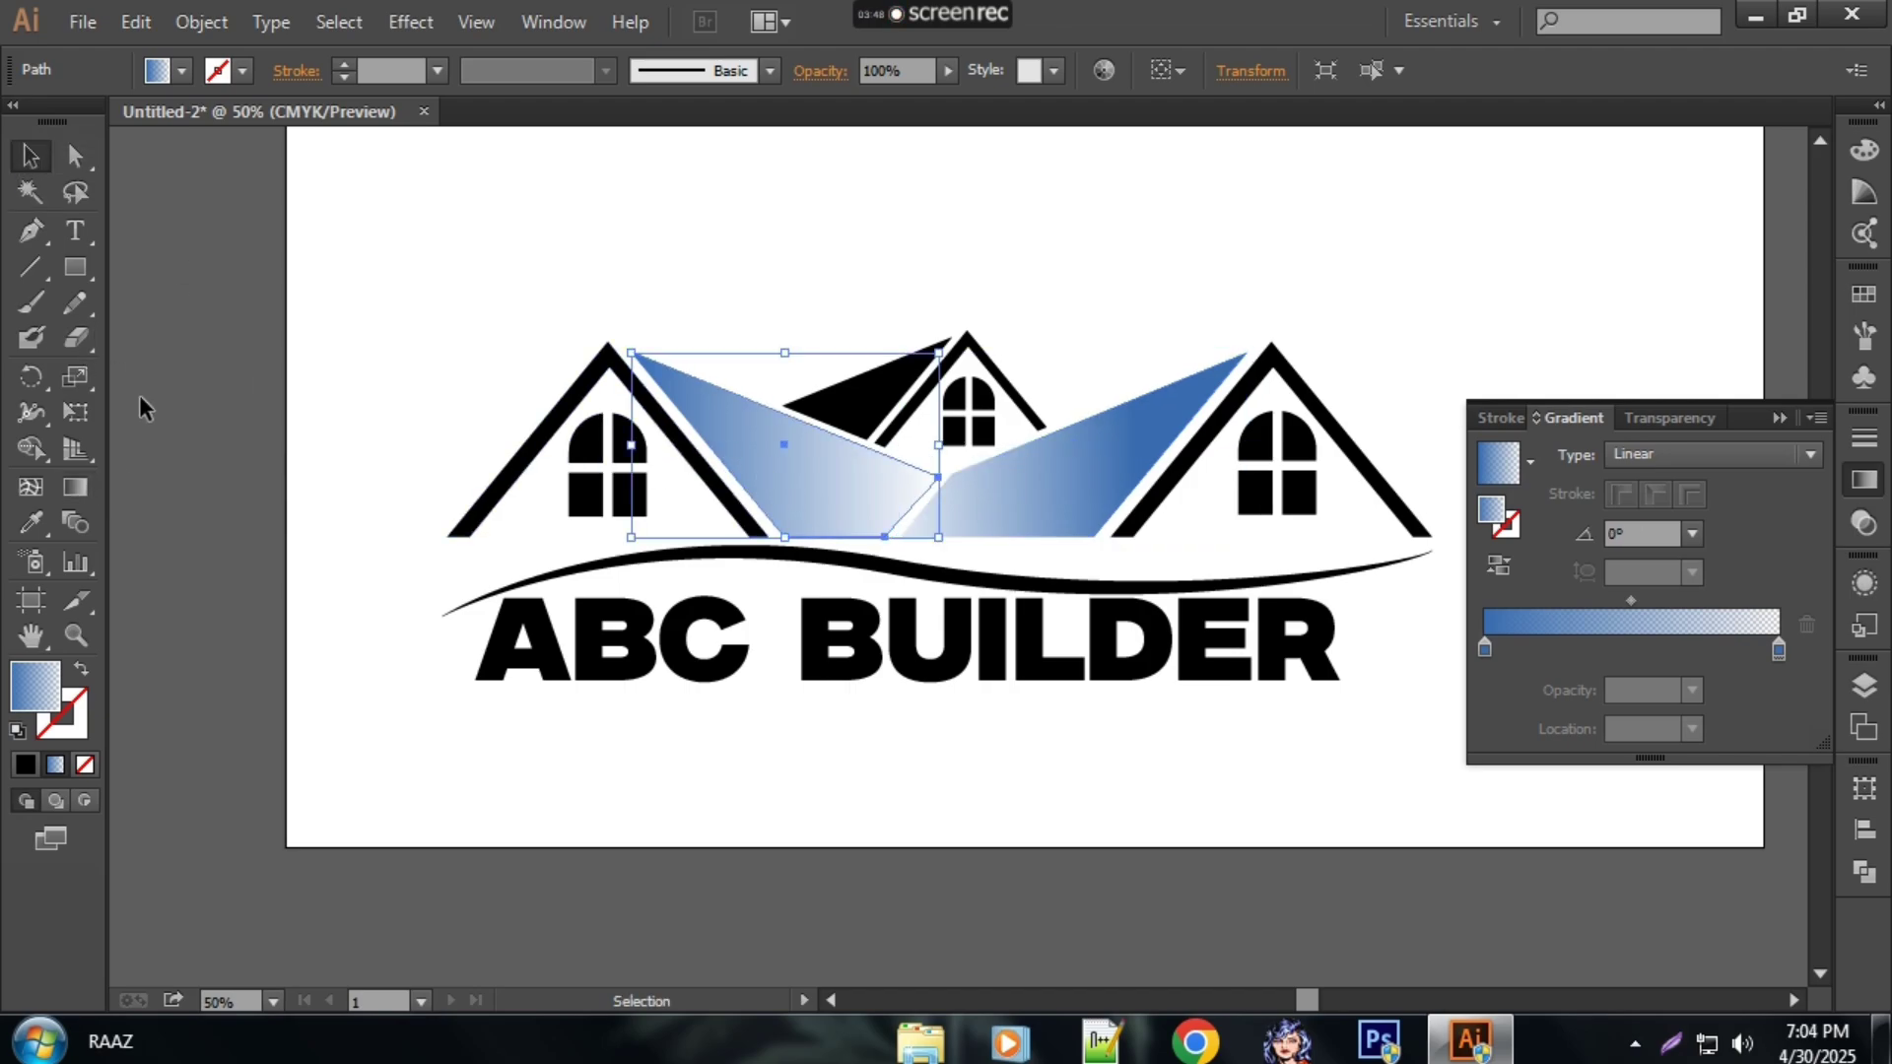
{"action": "left_click", "coordinate": [74, 487]}
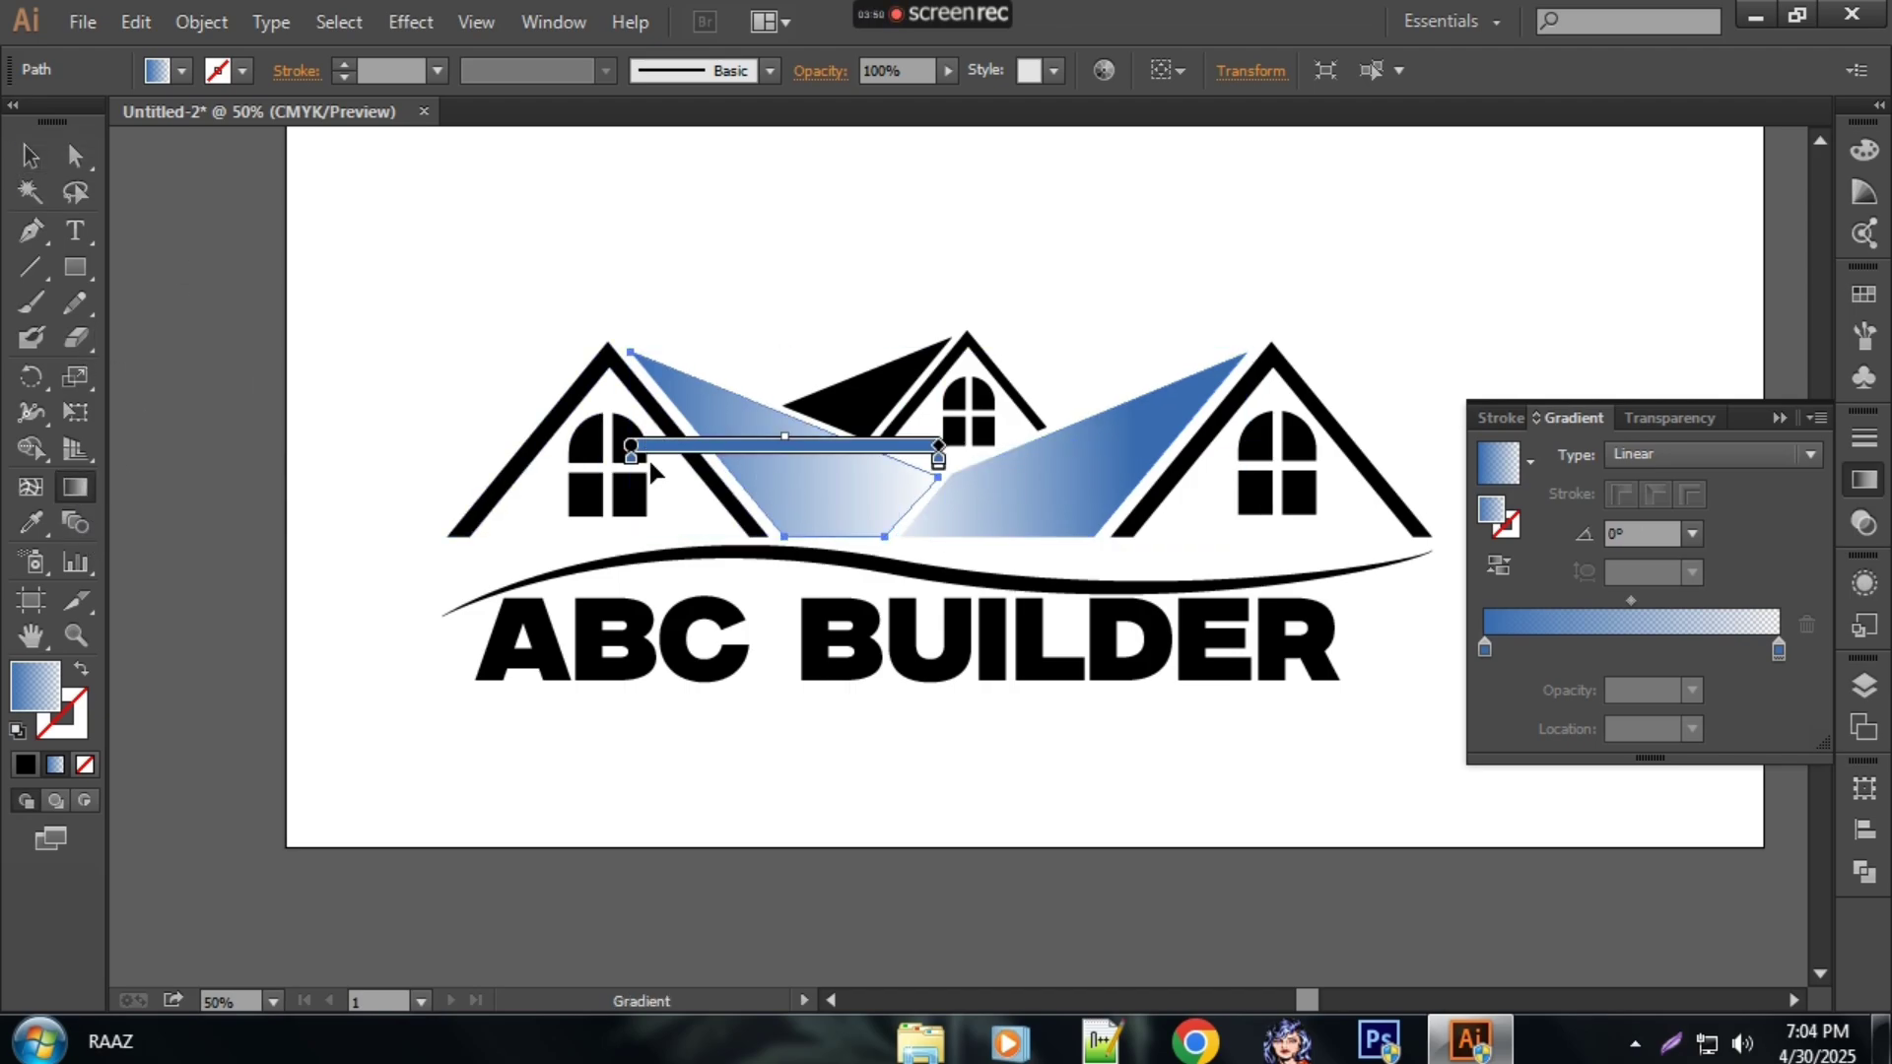
{"action": "left_click_drag", "start_coordinate": [673, 463], "coordinate": [967, 501]}
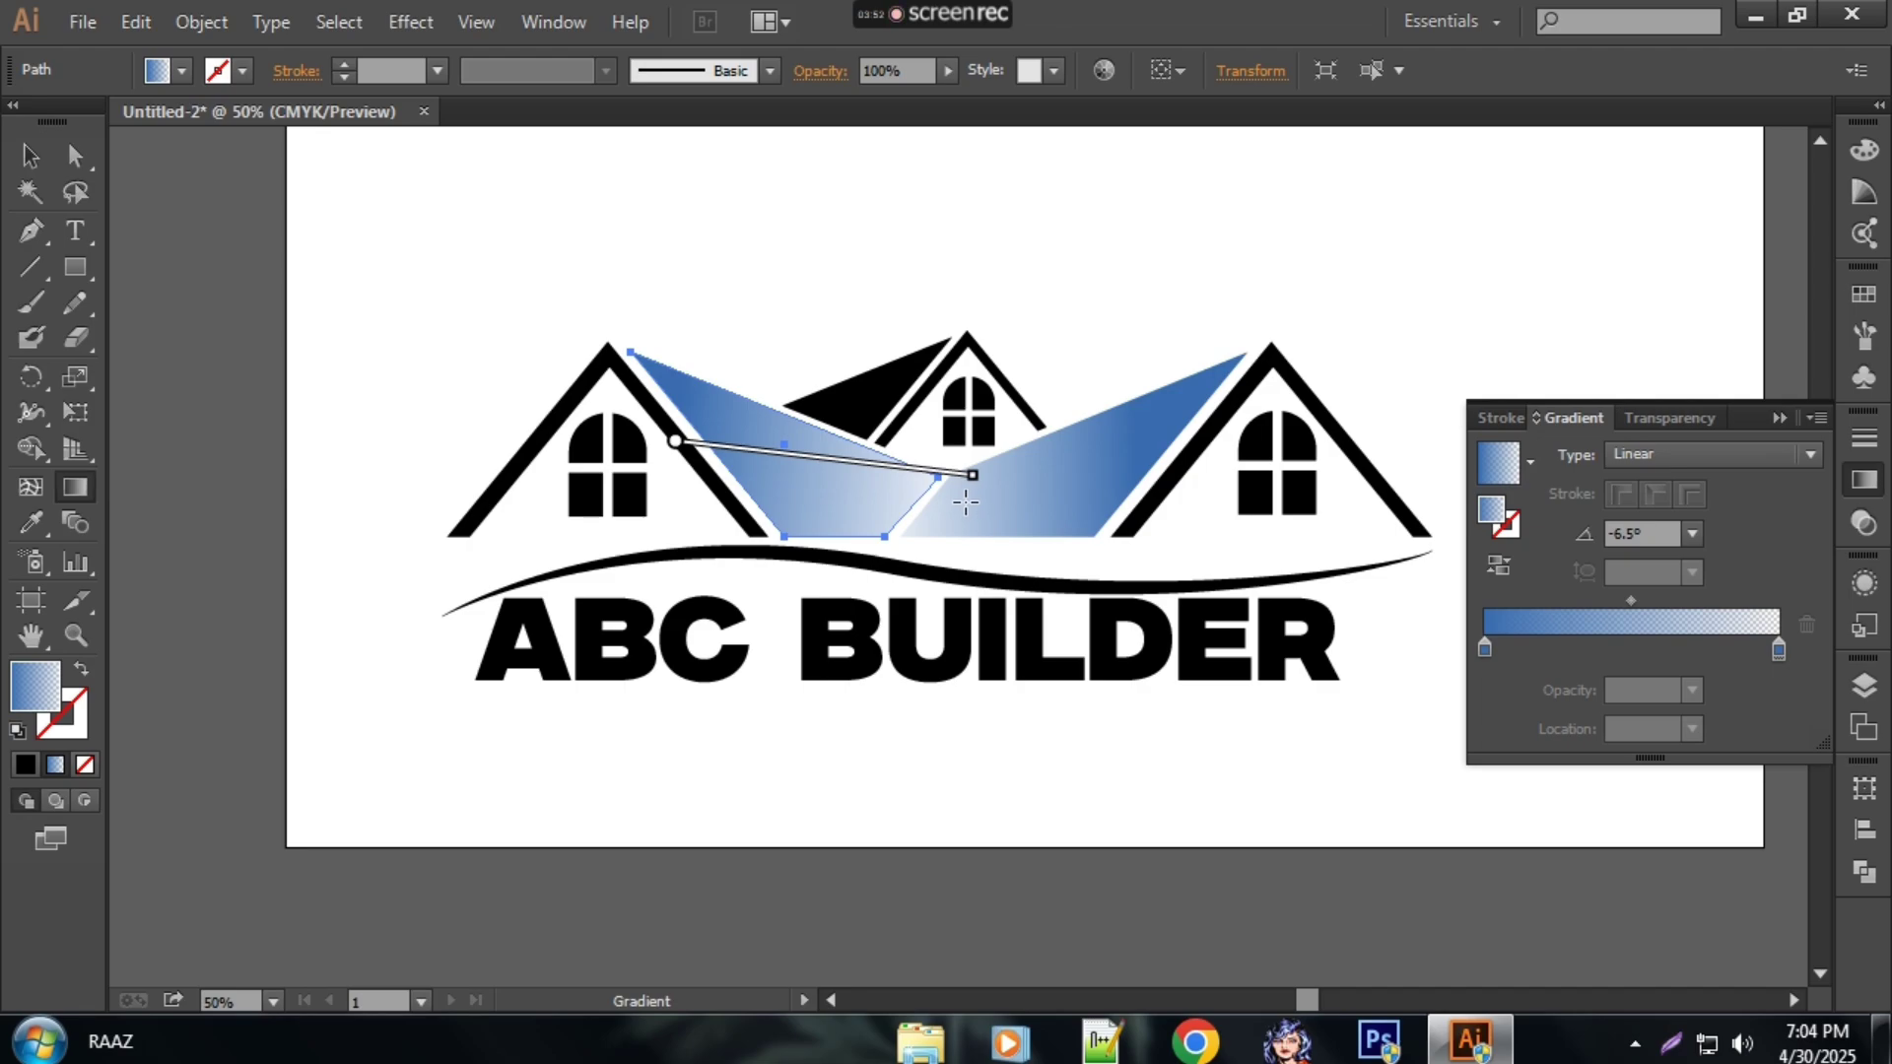
{"action": "left_click", "coordinate": [29, 155]}
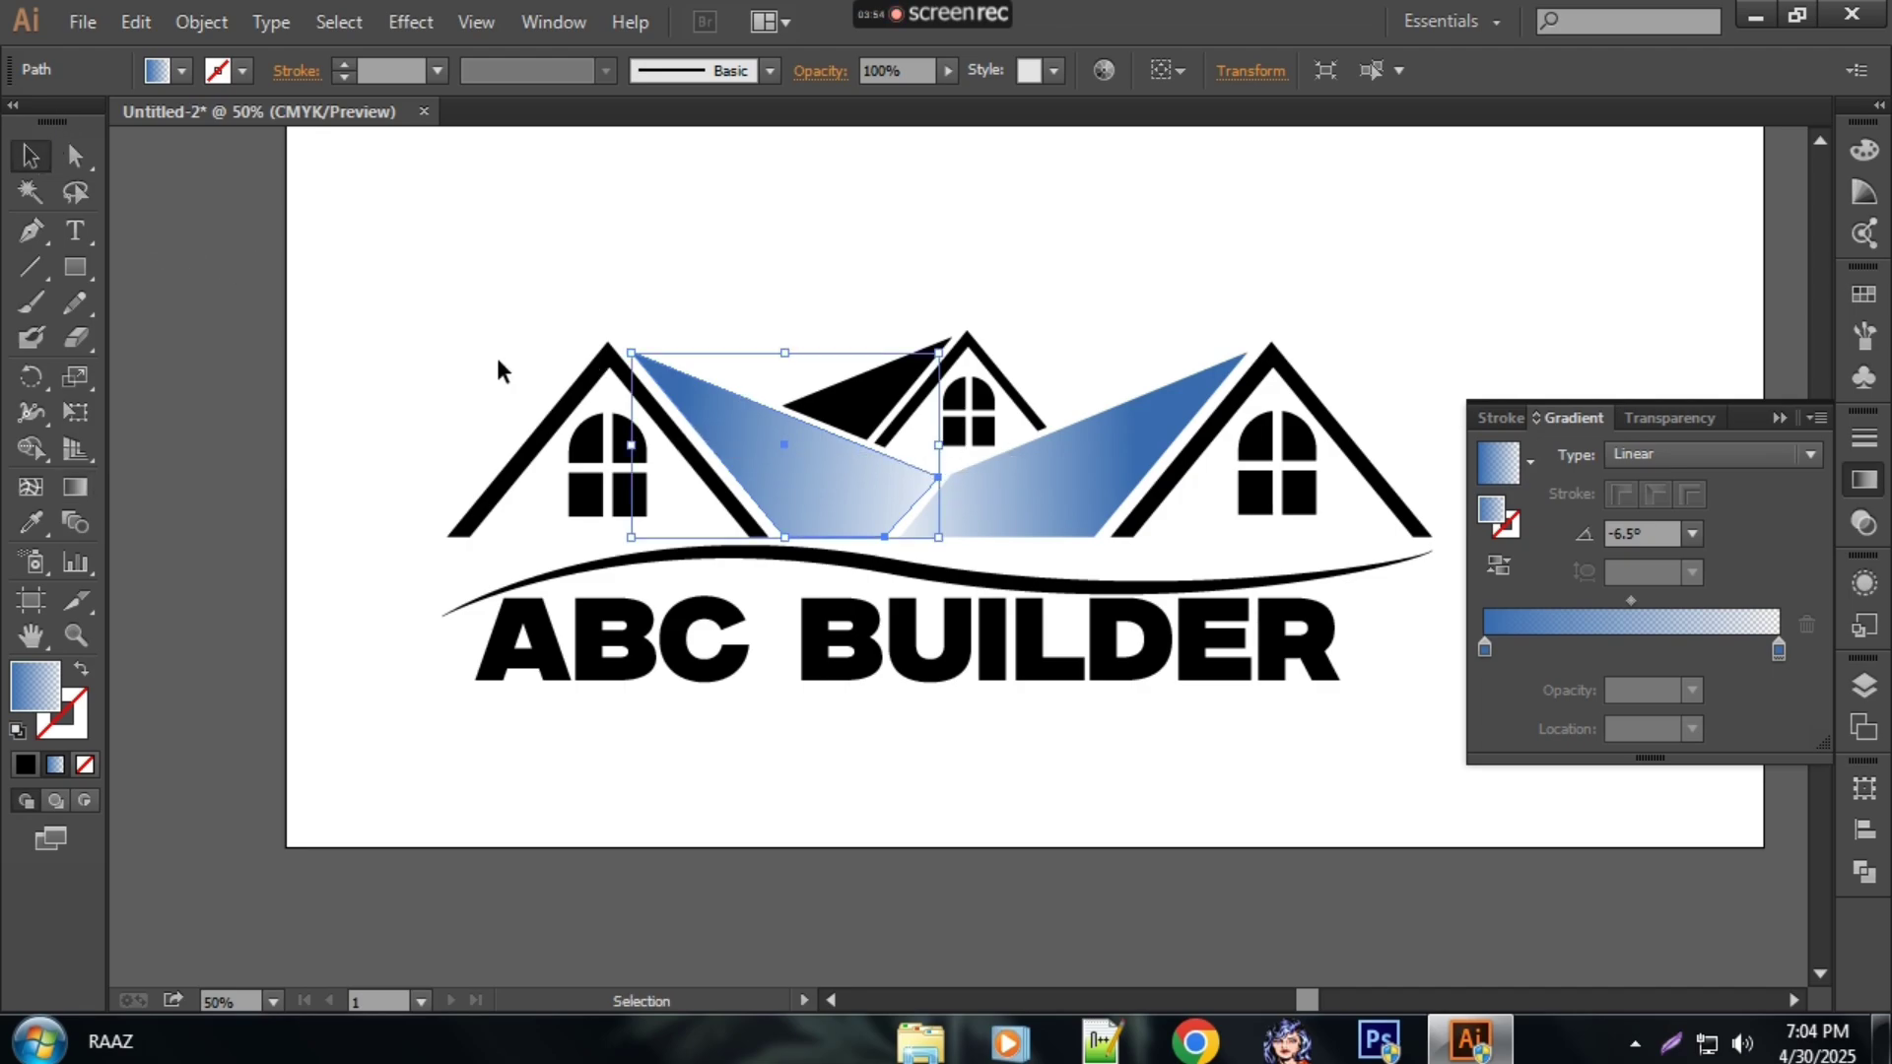
Step: Fill the small central roof panel with the same blue gradient and redraw it at about 179.5°, extending past the panel's left tip
{"action": "left_click", "coordinate": [874, 401]}
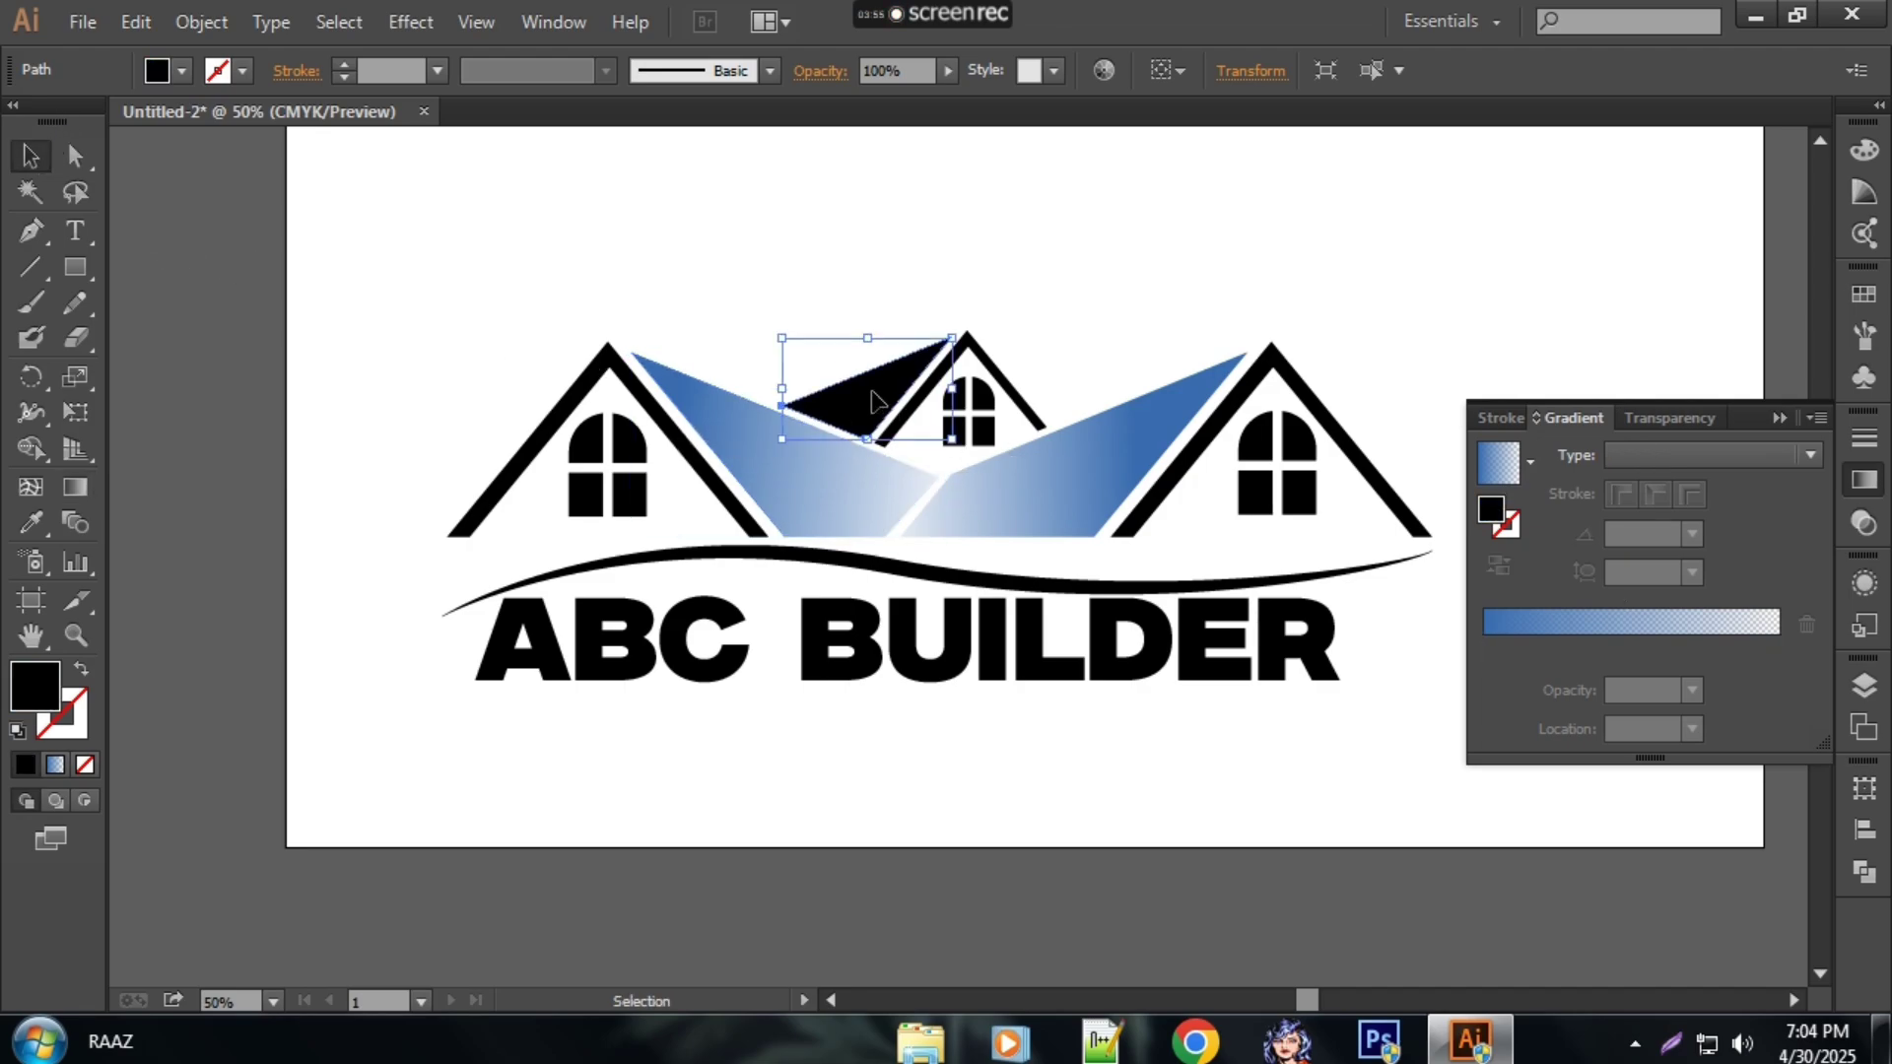
{"action": "left_click", "coordinate": [1498, 468]}
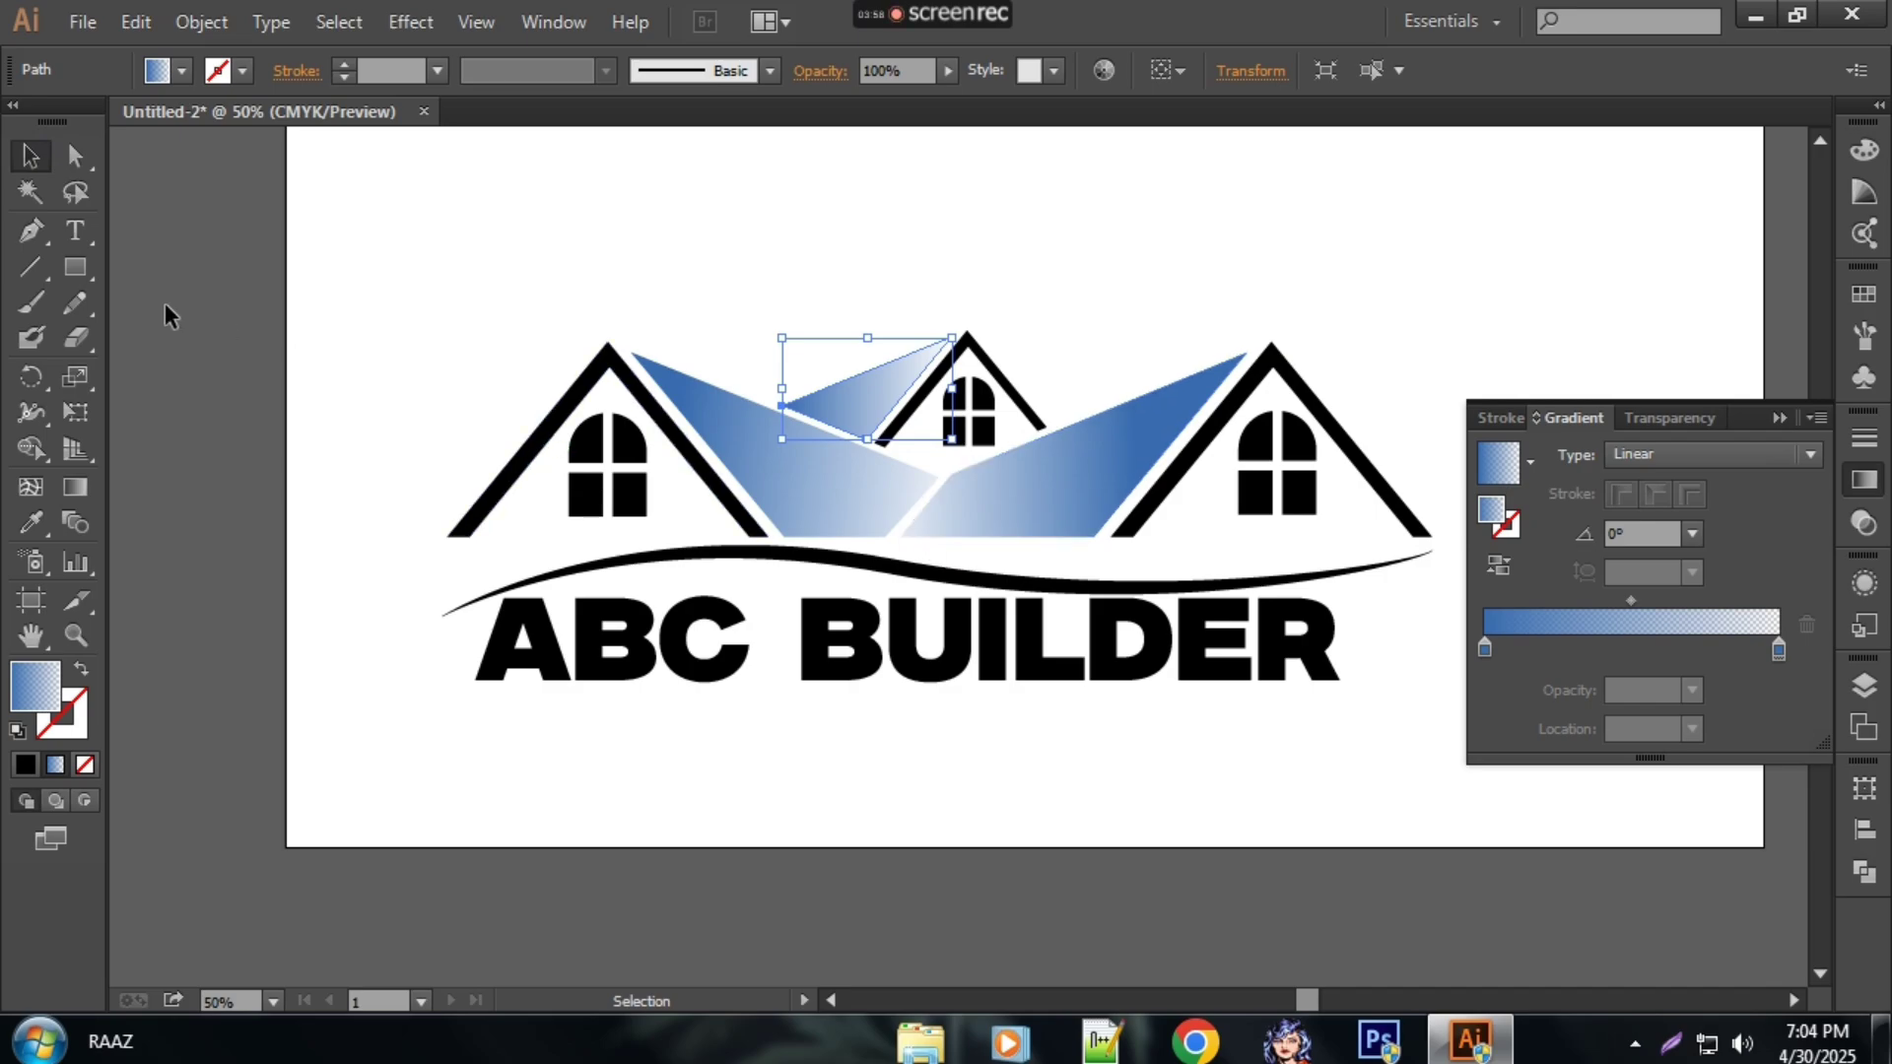
{"action": "left_click", "coordinate": [87, 485]}
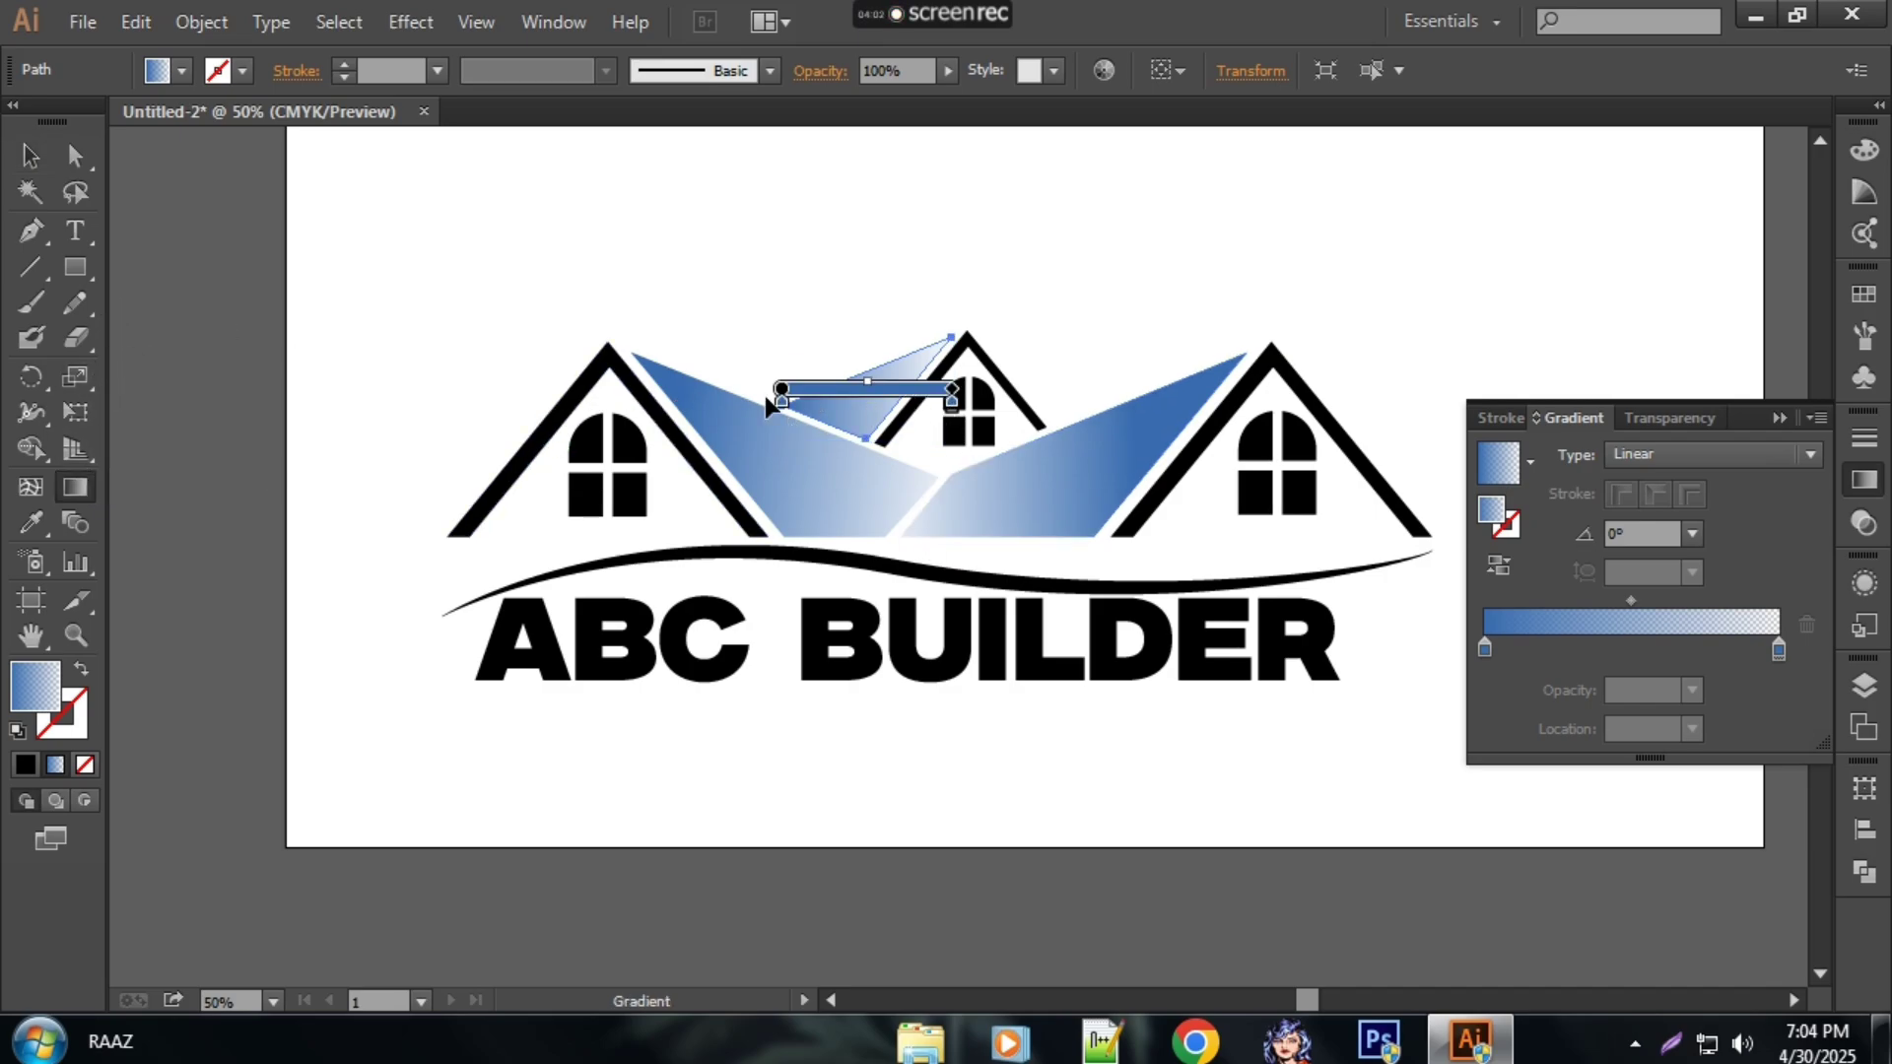
{"action": "left_click_drag", "start_coordinate": [743, 375], "coordinate": [646, 385]}
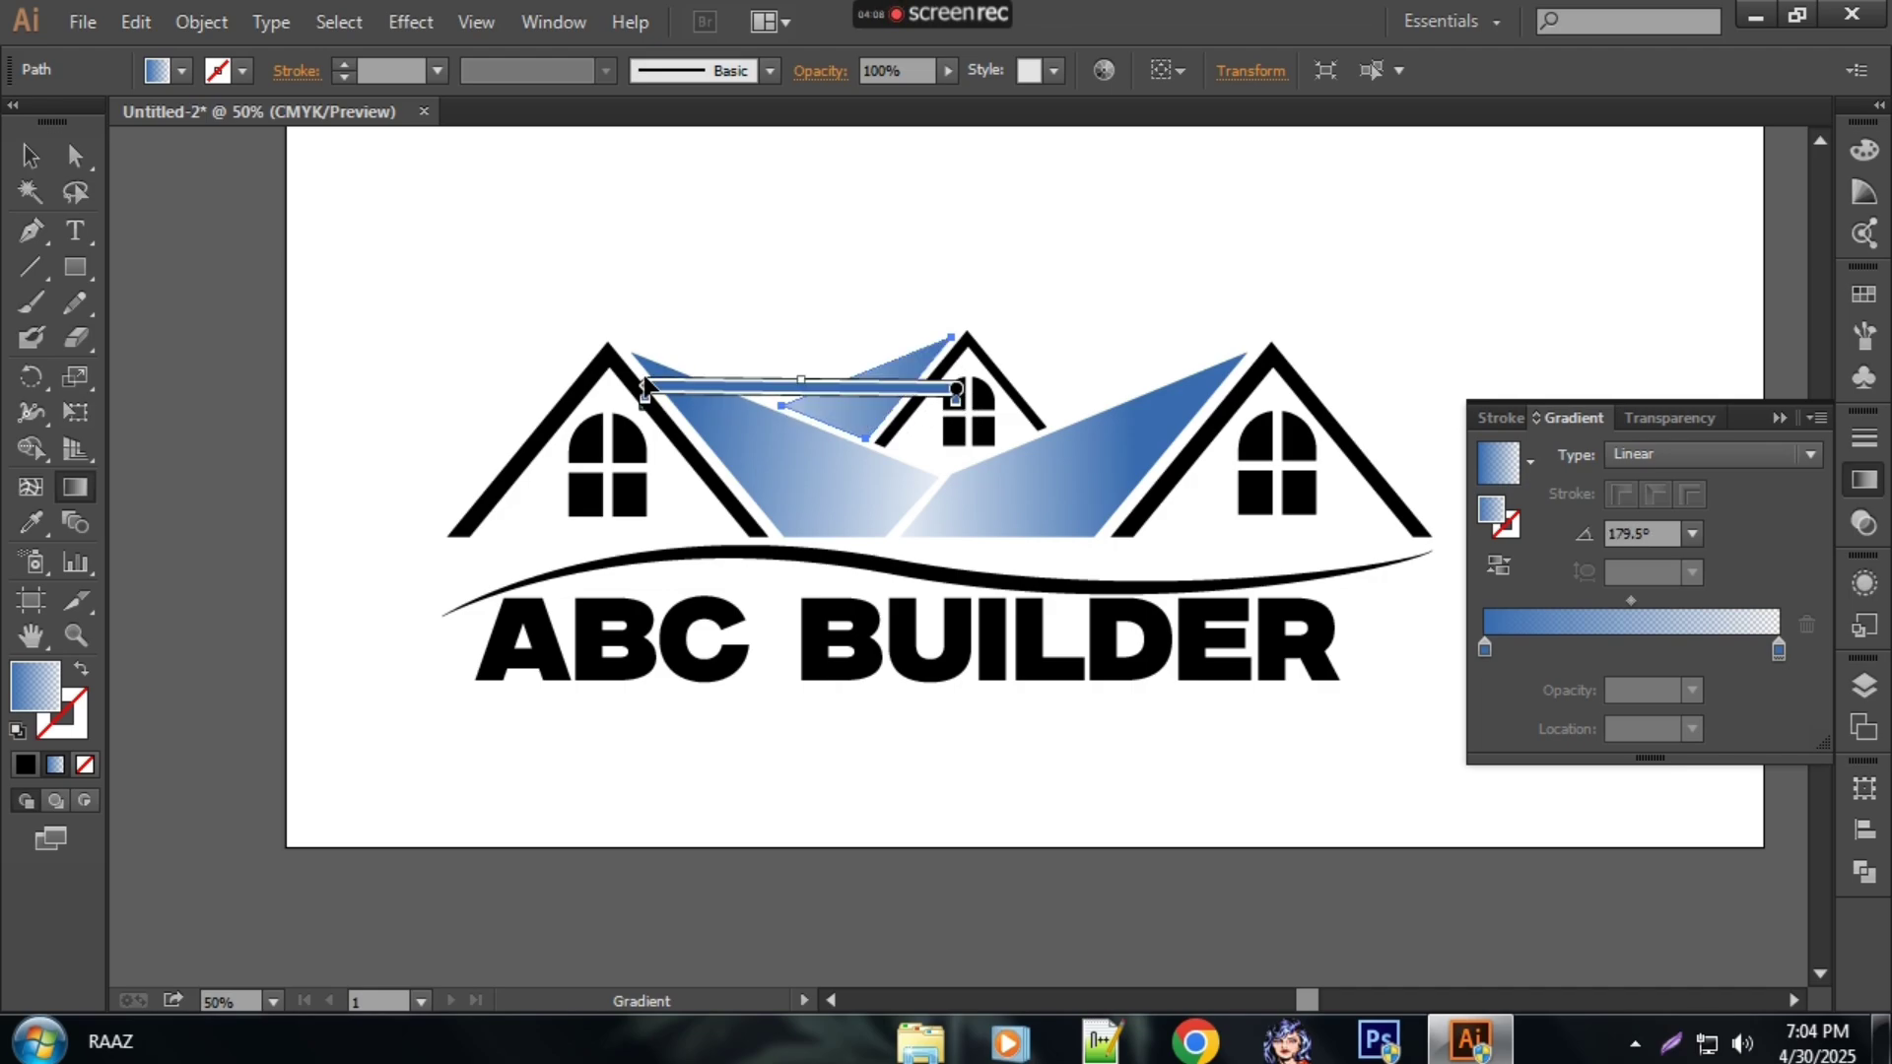
{"action": "left_click", "coordinate": [30, 154]}
{"action": "left_click", "coordinate": [720, 205]}
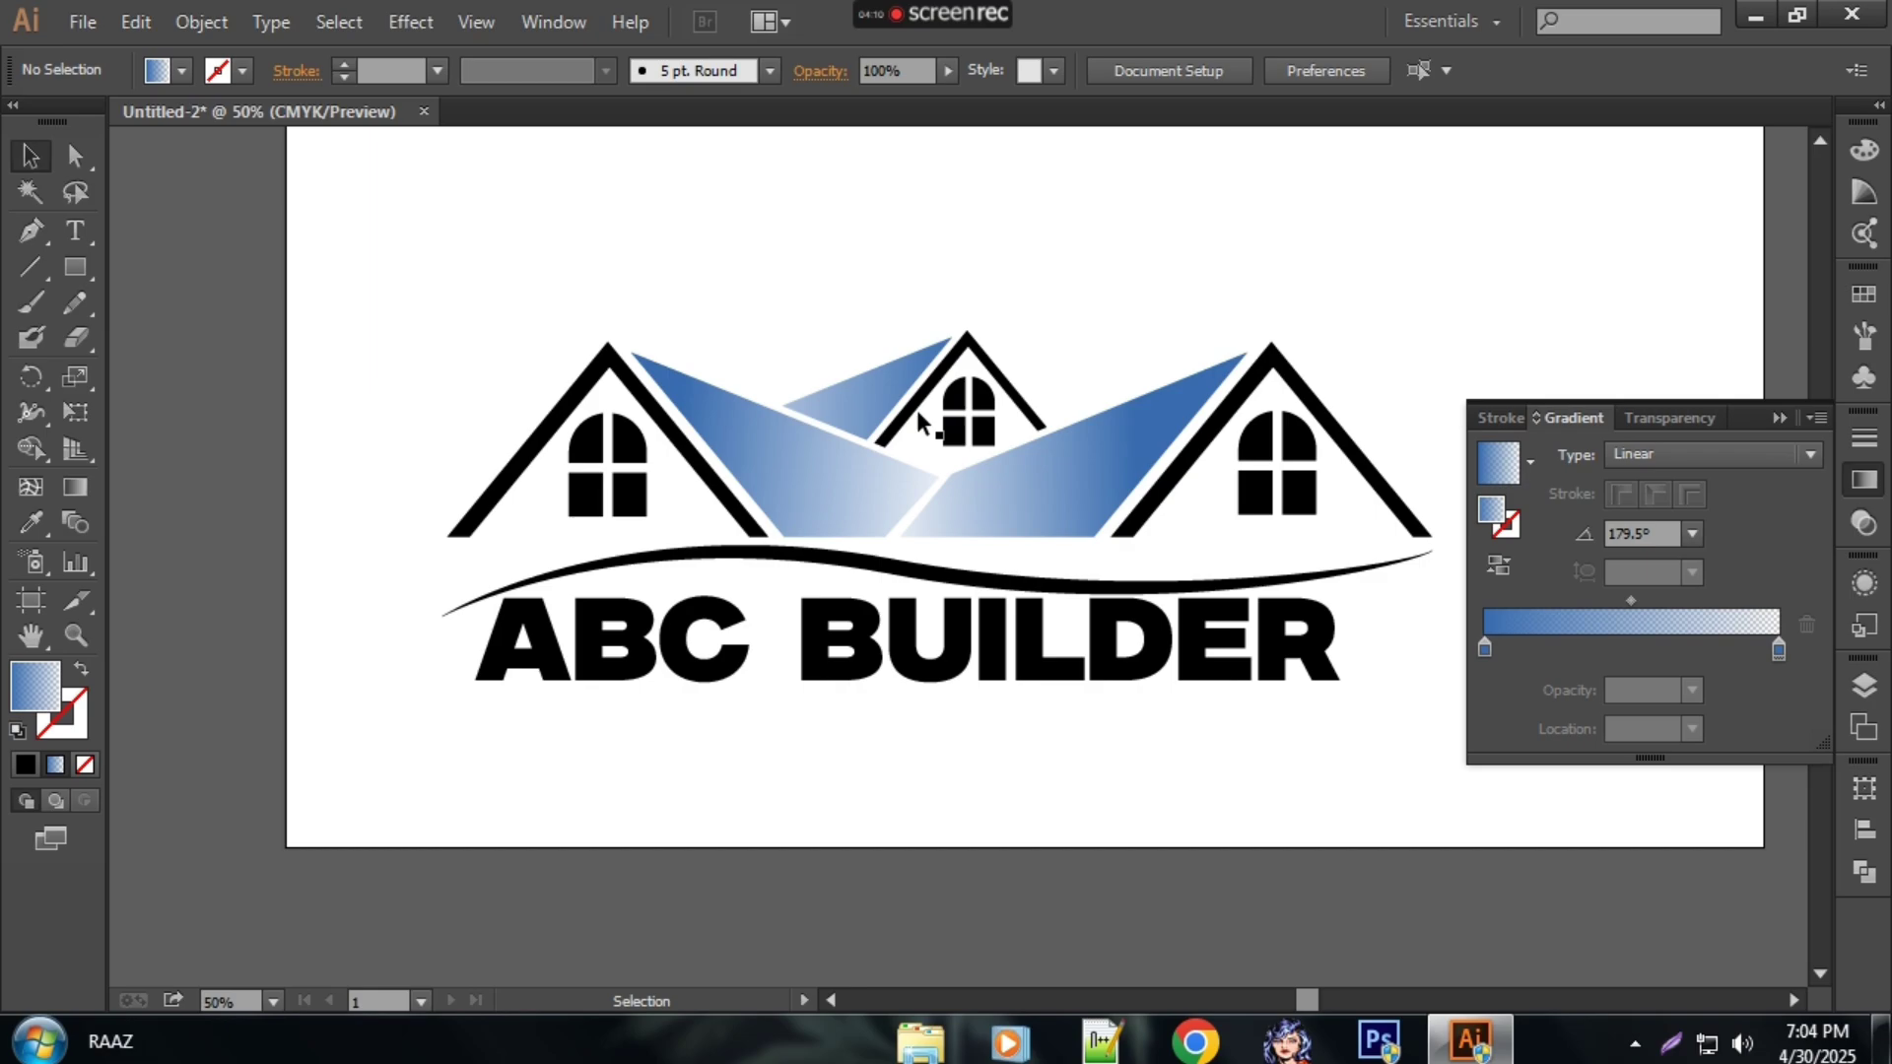
Step: Fill the central gable outline with a brown swatch
{"action": "left_click", "coordinate": [968, 358]}
{"action": "left_click", "coordinate": [184, 71]}
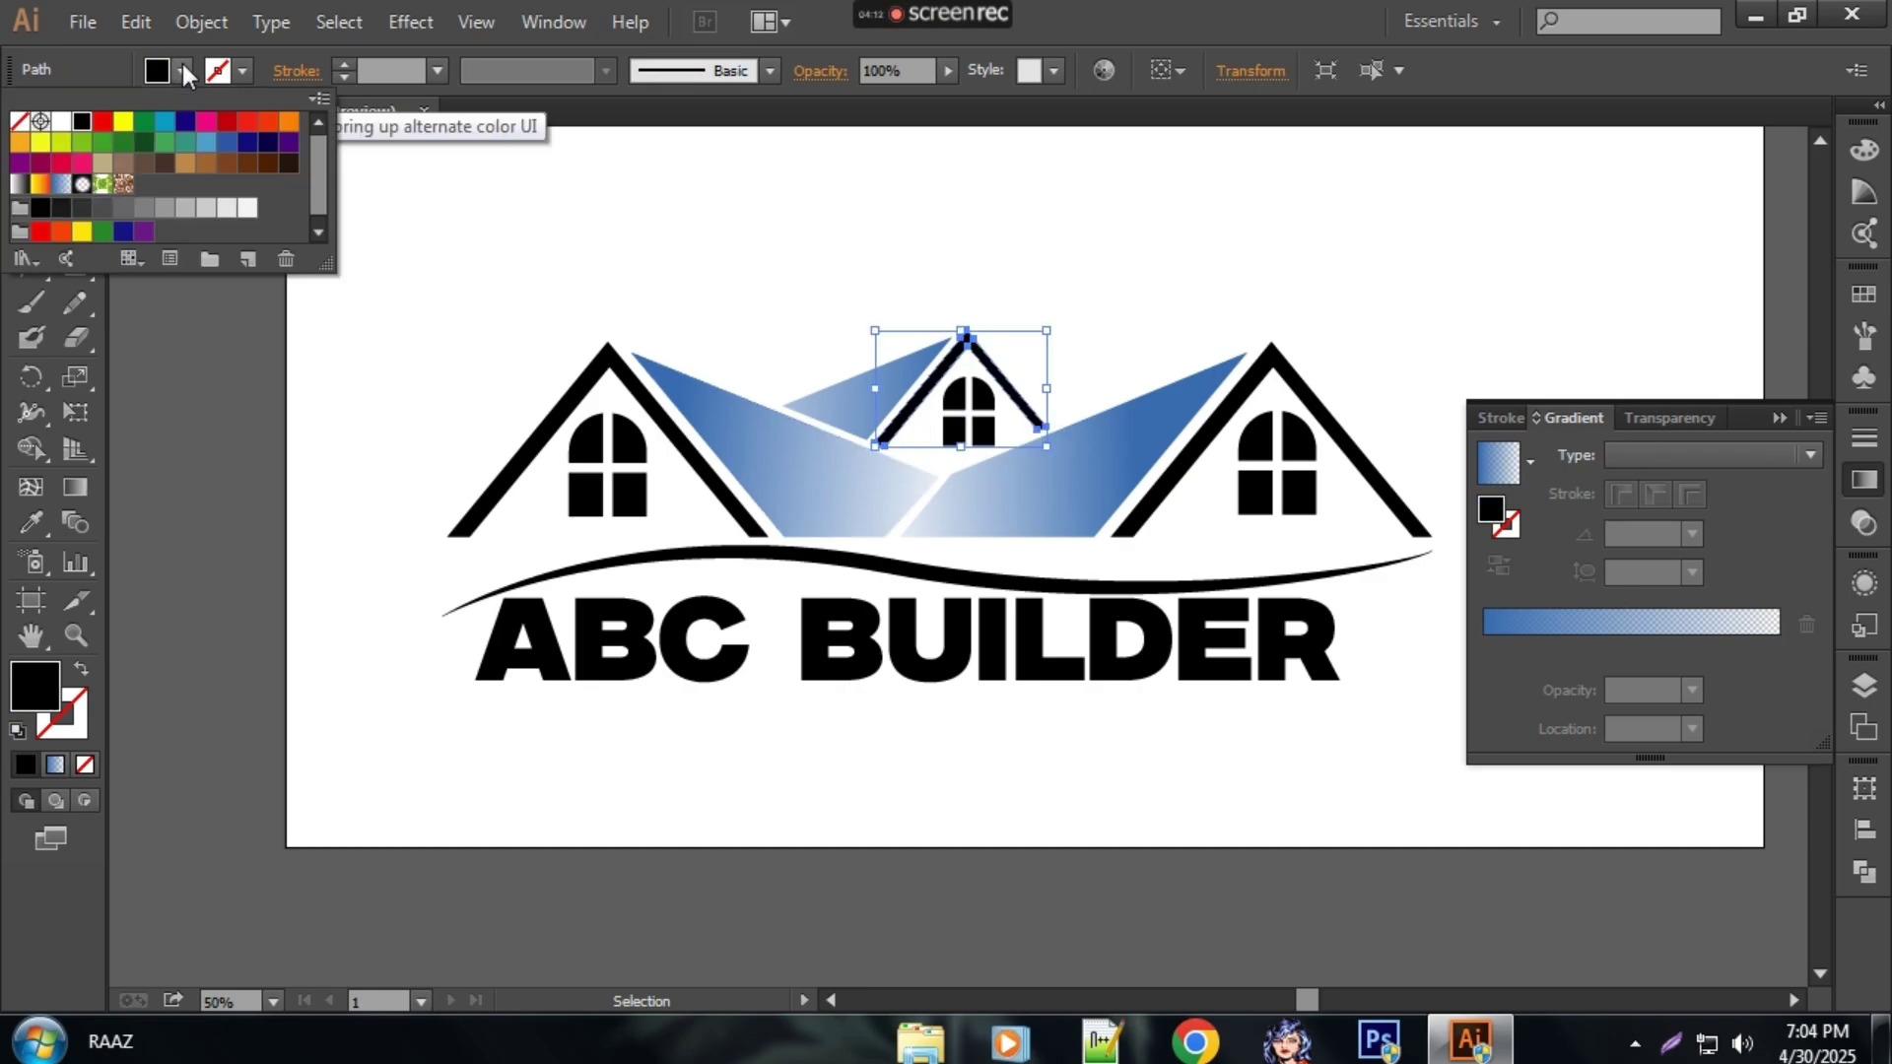
{"action": "left_click", "coordinate": [205, 163]}
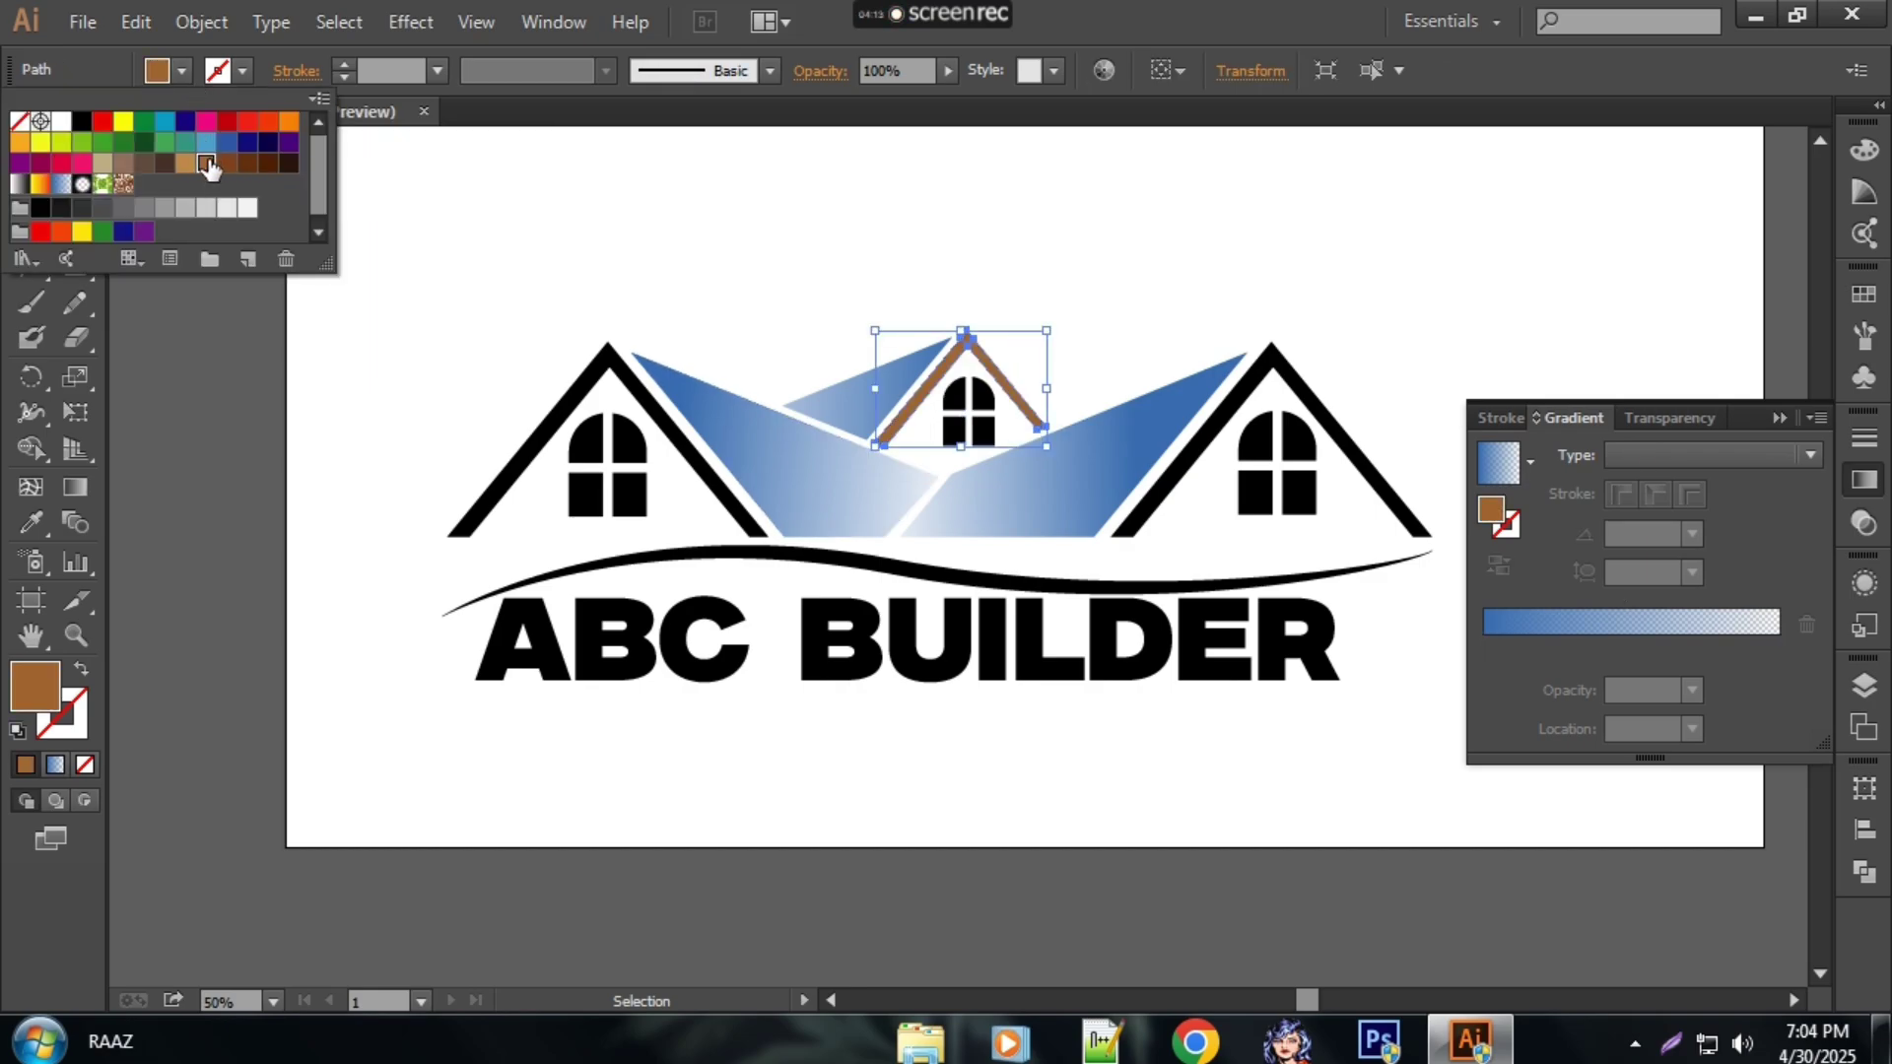
{"action": "left_click", "coordinate": [561, 419]}
Step: Copy the central gable's brown fill onto the left and right gable outlines with the Eyedropper
{"action": "left_click", "coordinate": [75, 522]}
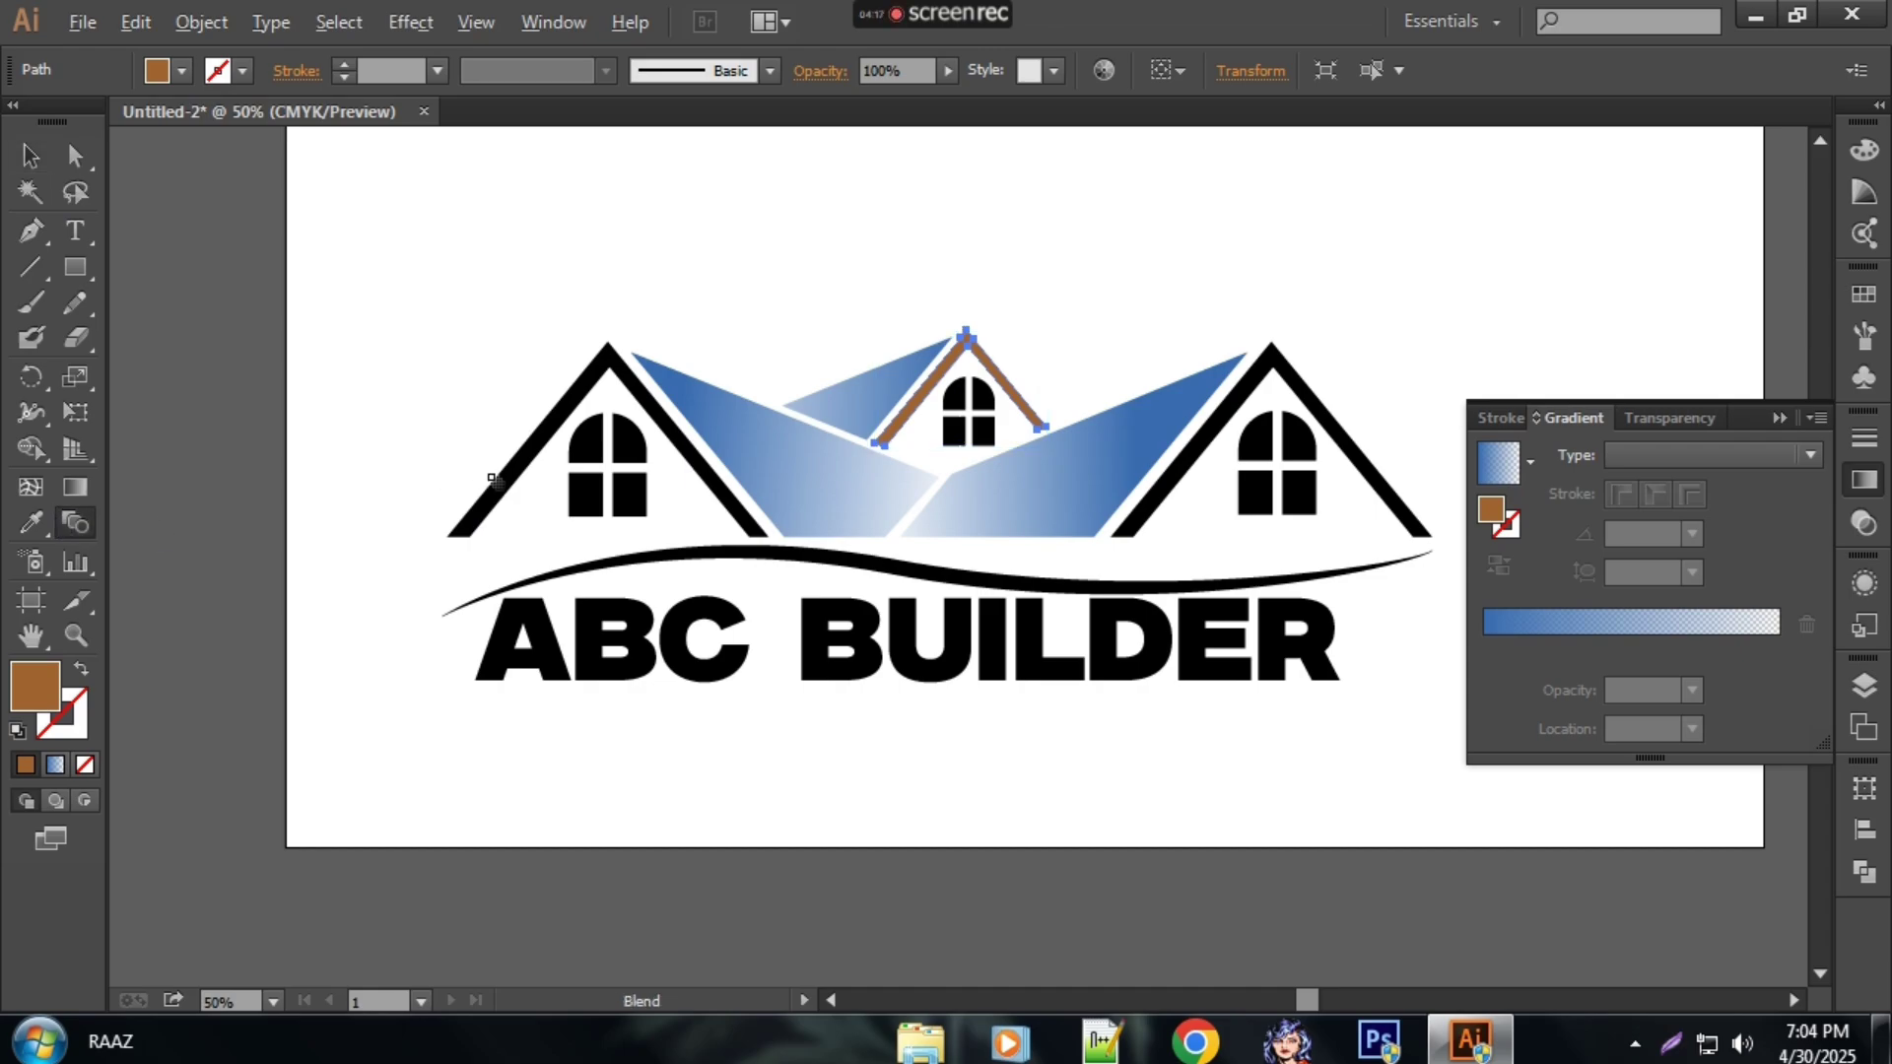
{"action": "key", "text": "alt"}
{"action": "left_click", "coordinate": [38, 524]}
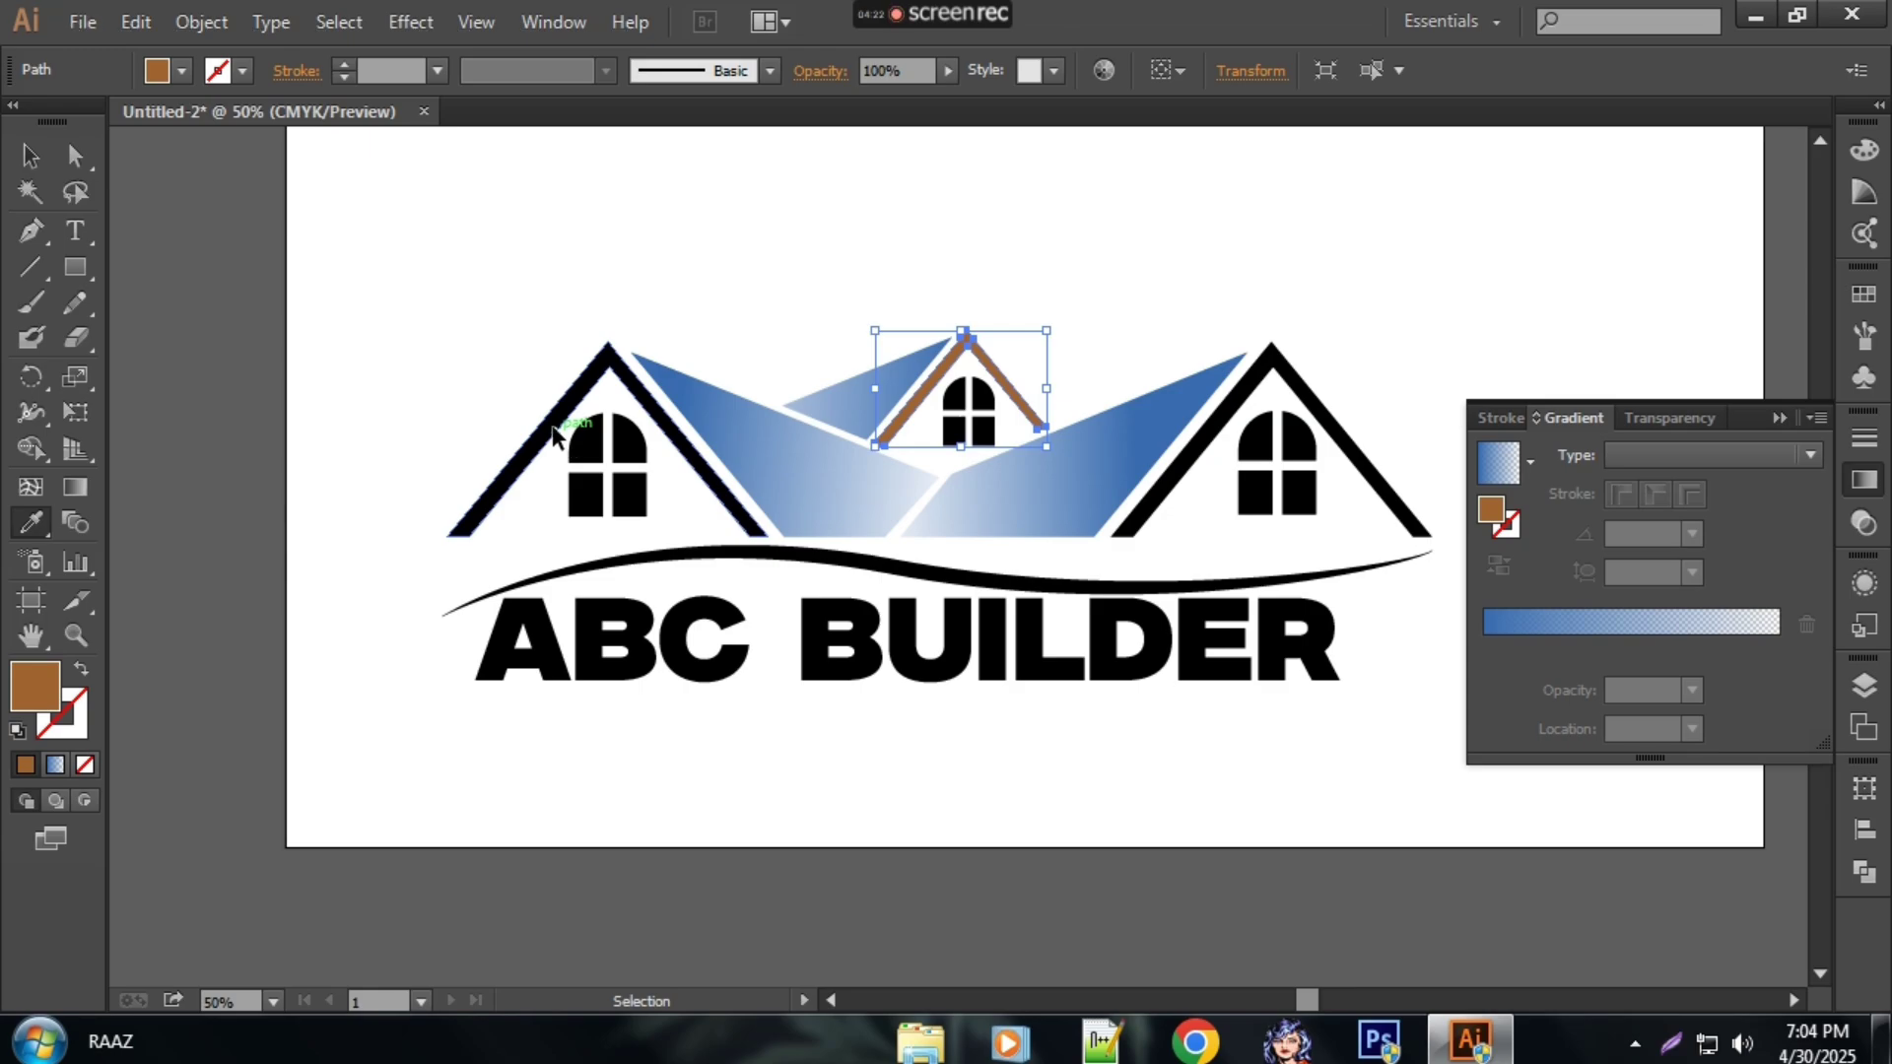
{"action": "left_click", "coordinate": [558, 426], "text": "ctrl"}
{"action": "left_click", "coordinate": [926, 394]}
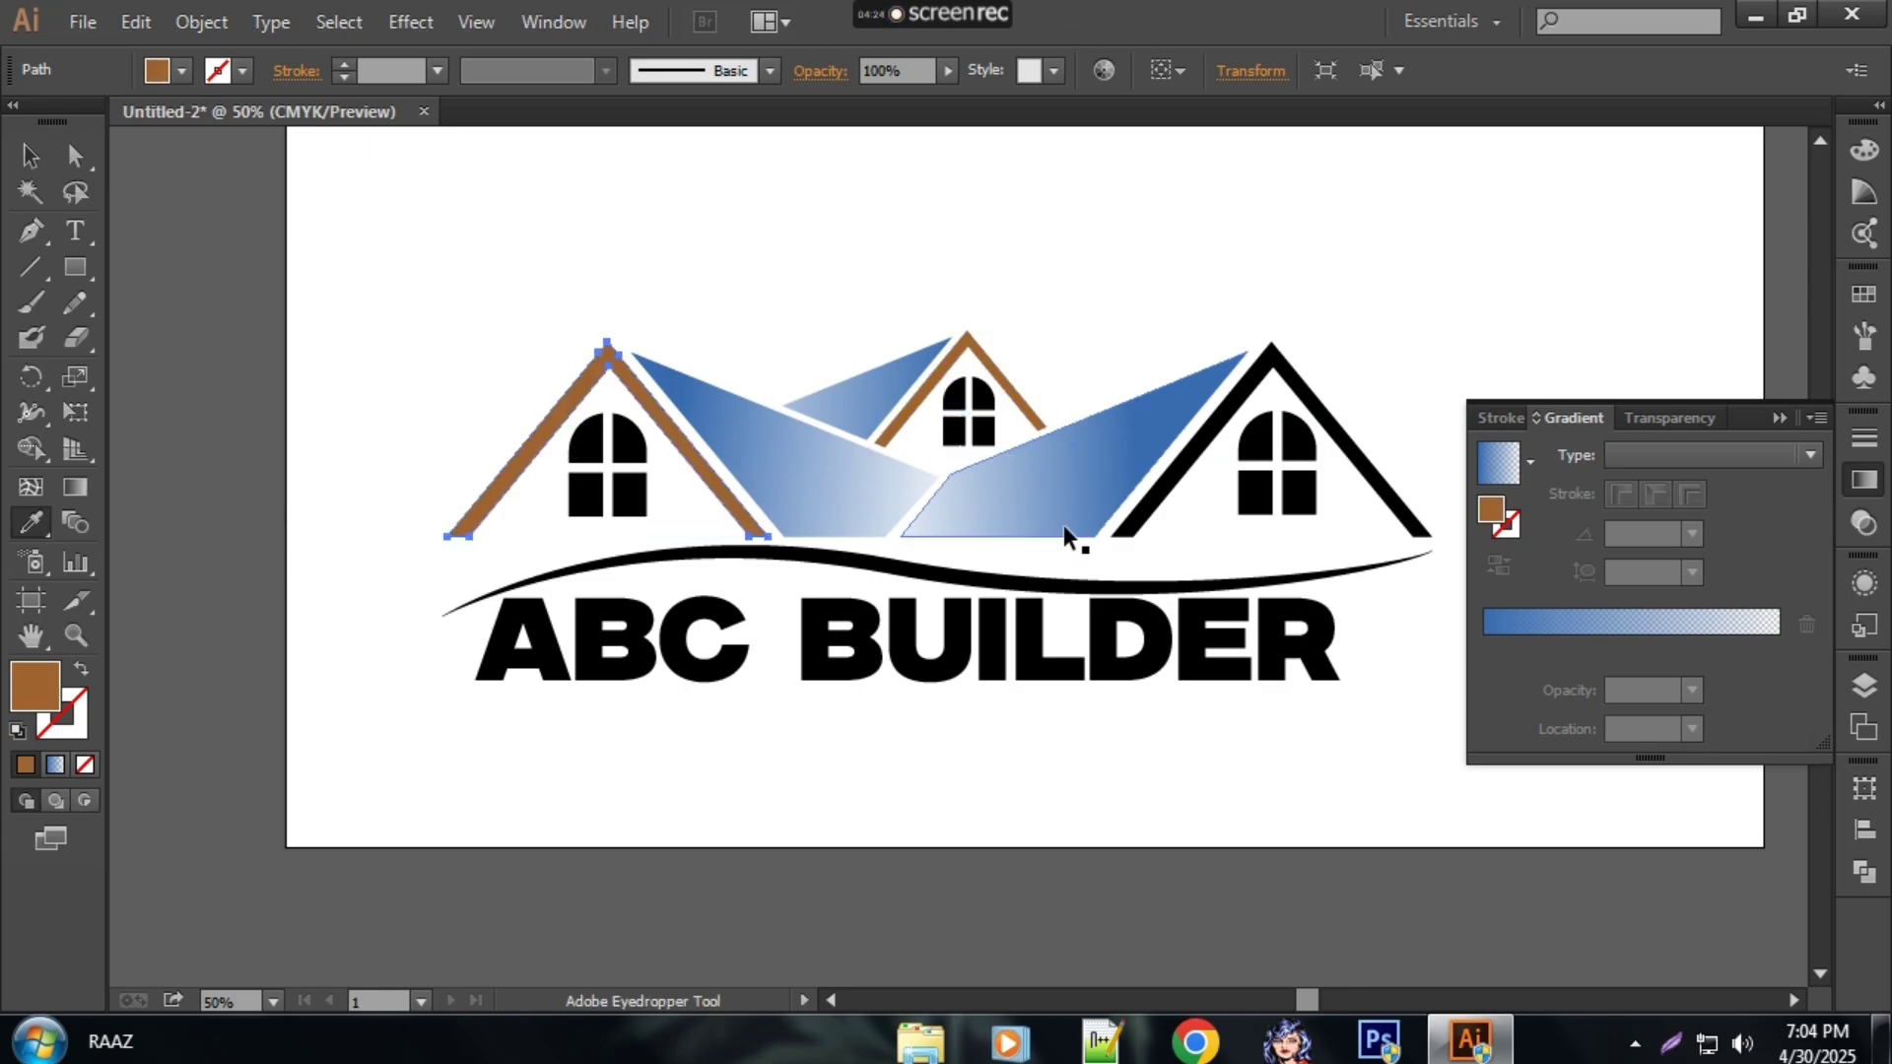
{"action": "left_click", "coordinate": [1158, 507], "text": "ctrl"}
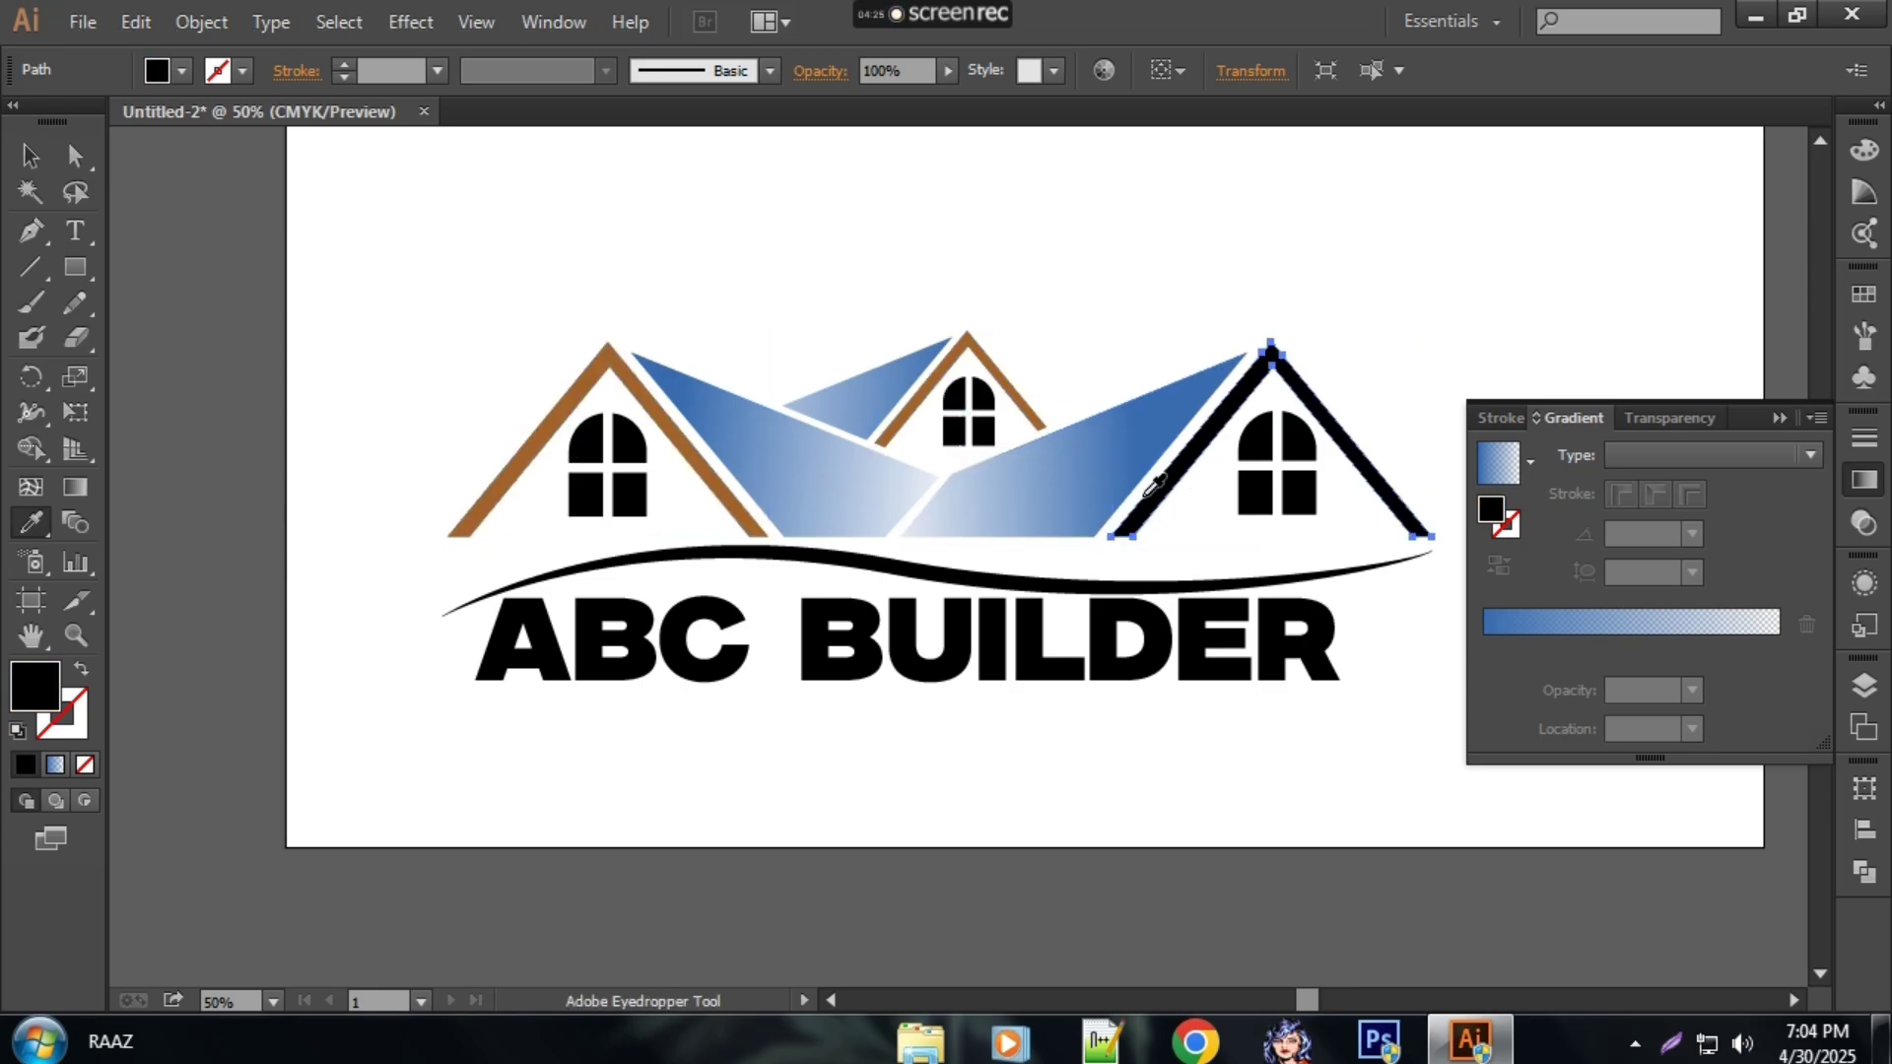
{"action": "left_click", "coordinate": [1015, 395]}
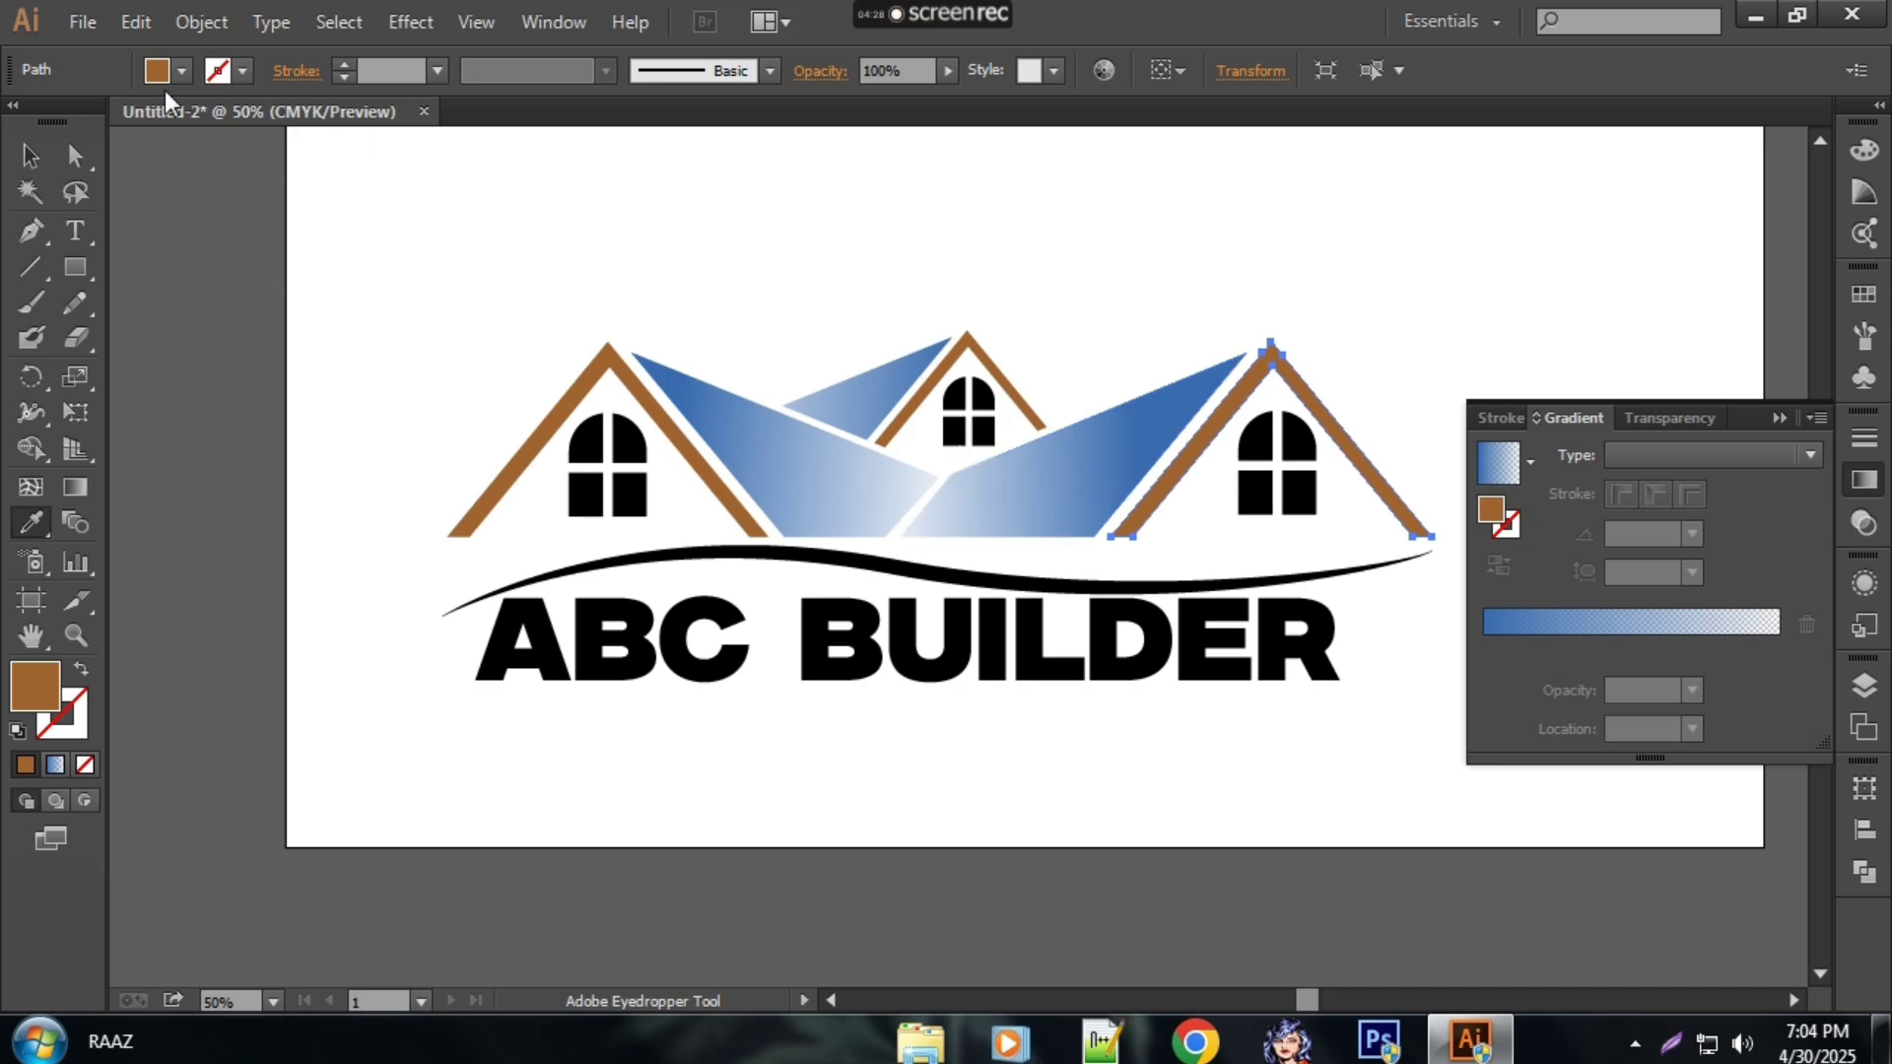
Step: Fill the left gable's window group with a dark blue swatch
{"action": "key", "text": "ctrl"}
{"action": "left_click", "coordinate": [635, 510], "text": "ctrl"}
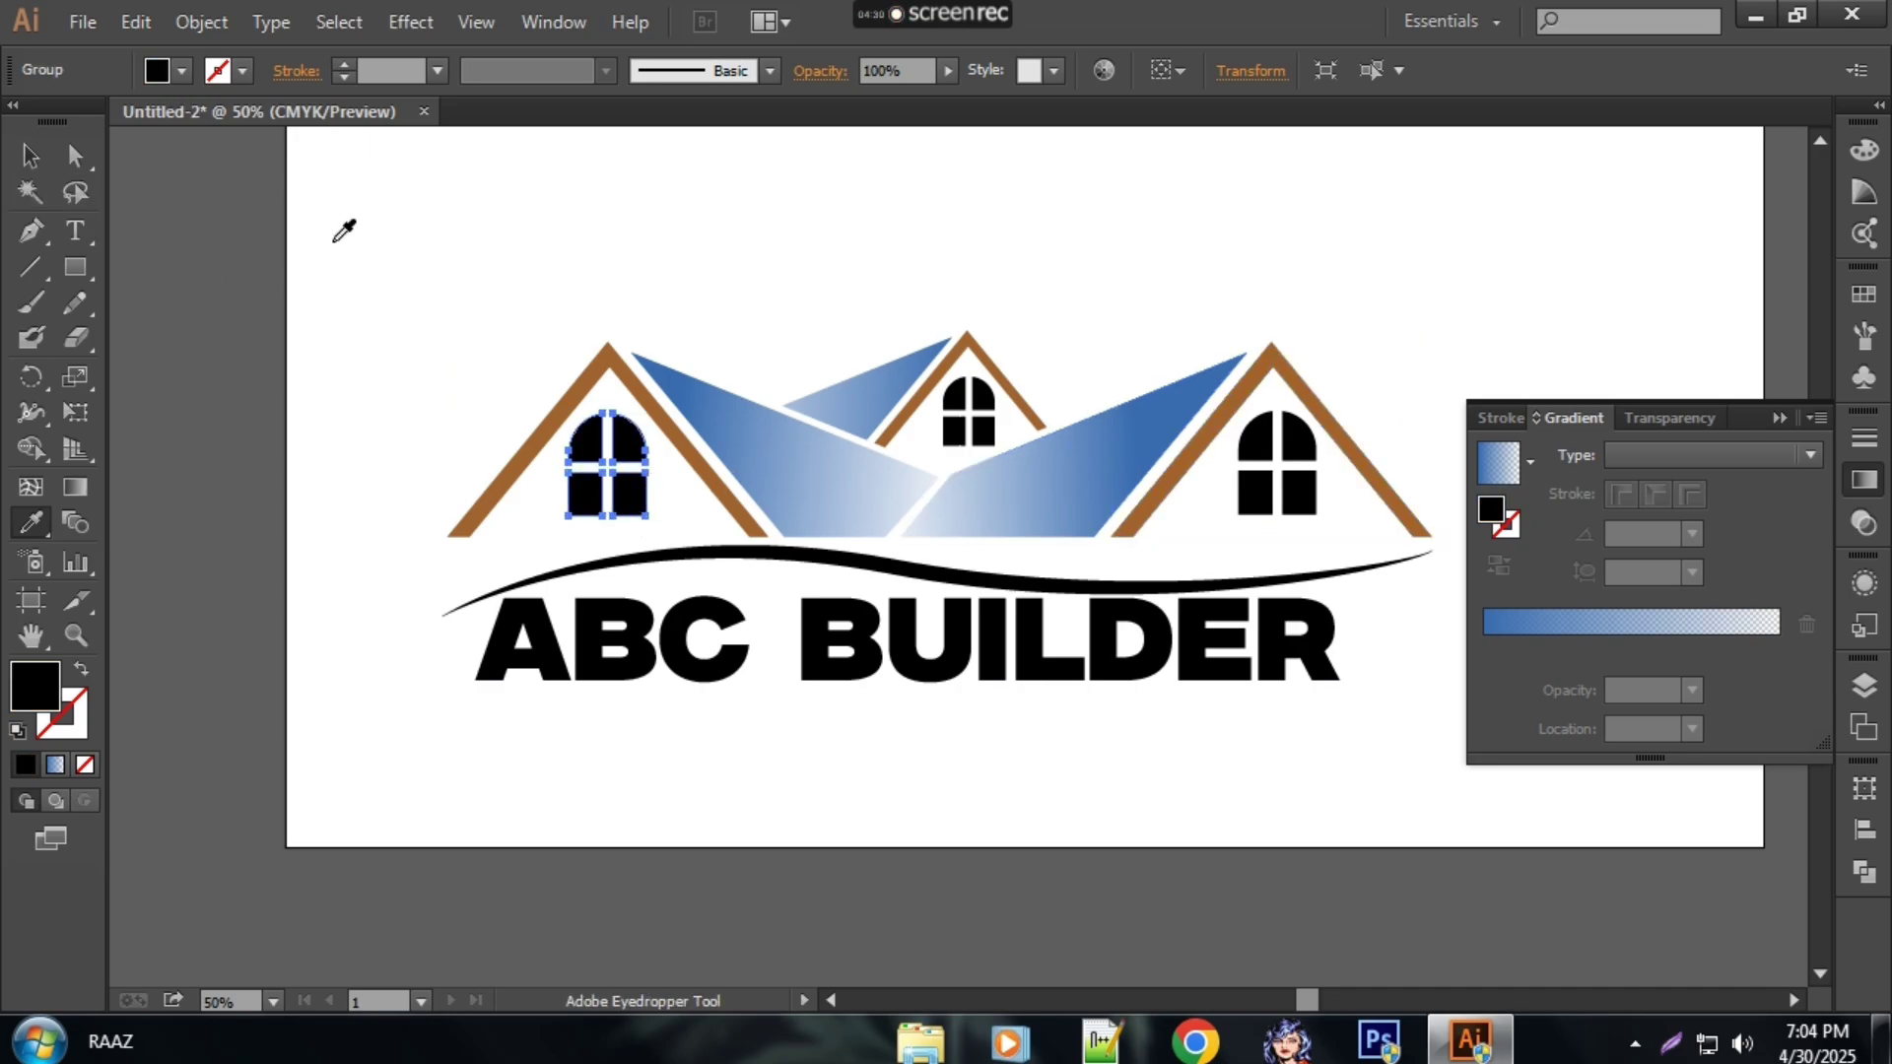
{"action": "left_click", "coordinate": [178, 71]}
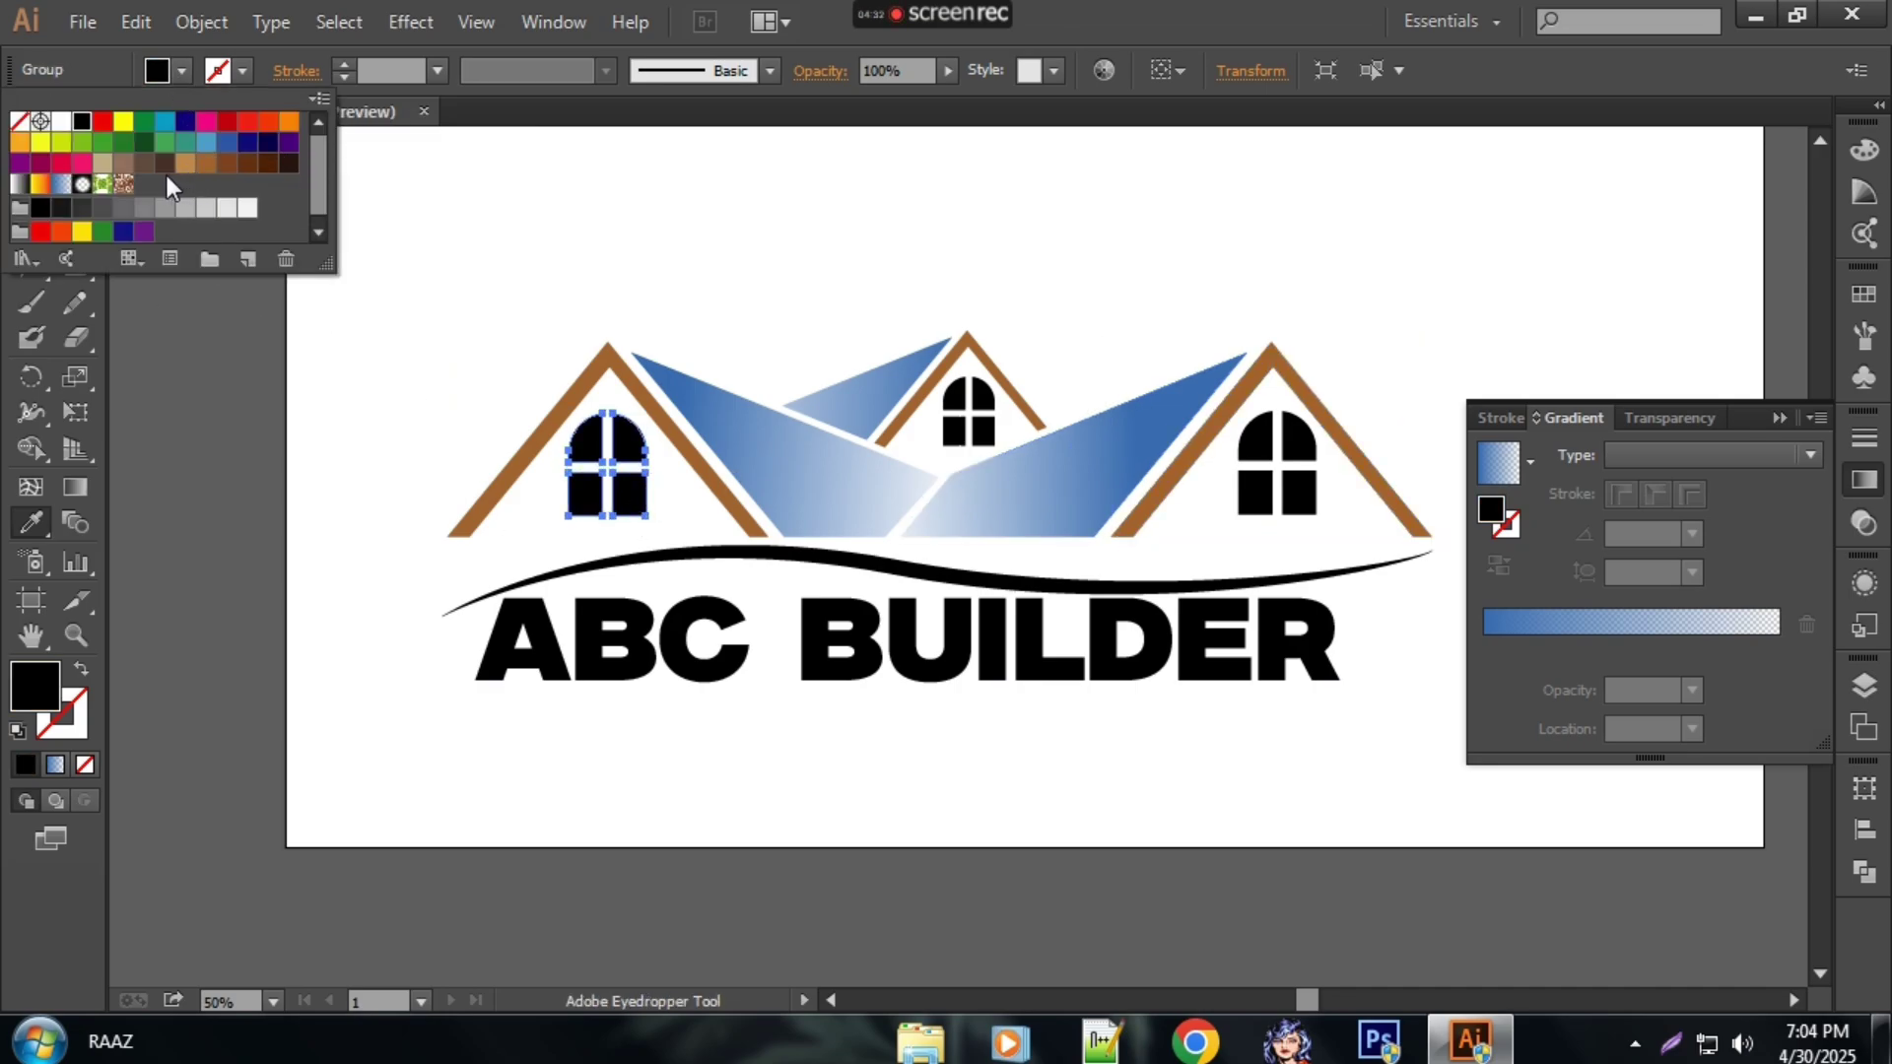
{"action": "left_click", "coordinate": [186, 122]}
Step: Copy the left window's dark blue fill onto the right and central gable windows
{"action": "key", "text": "ctrl"}
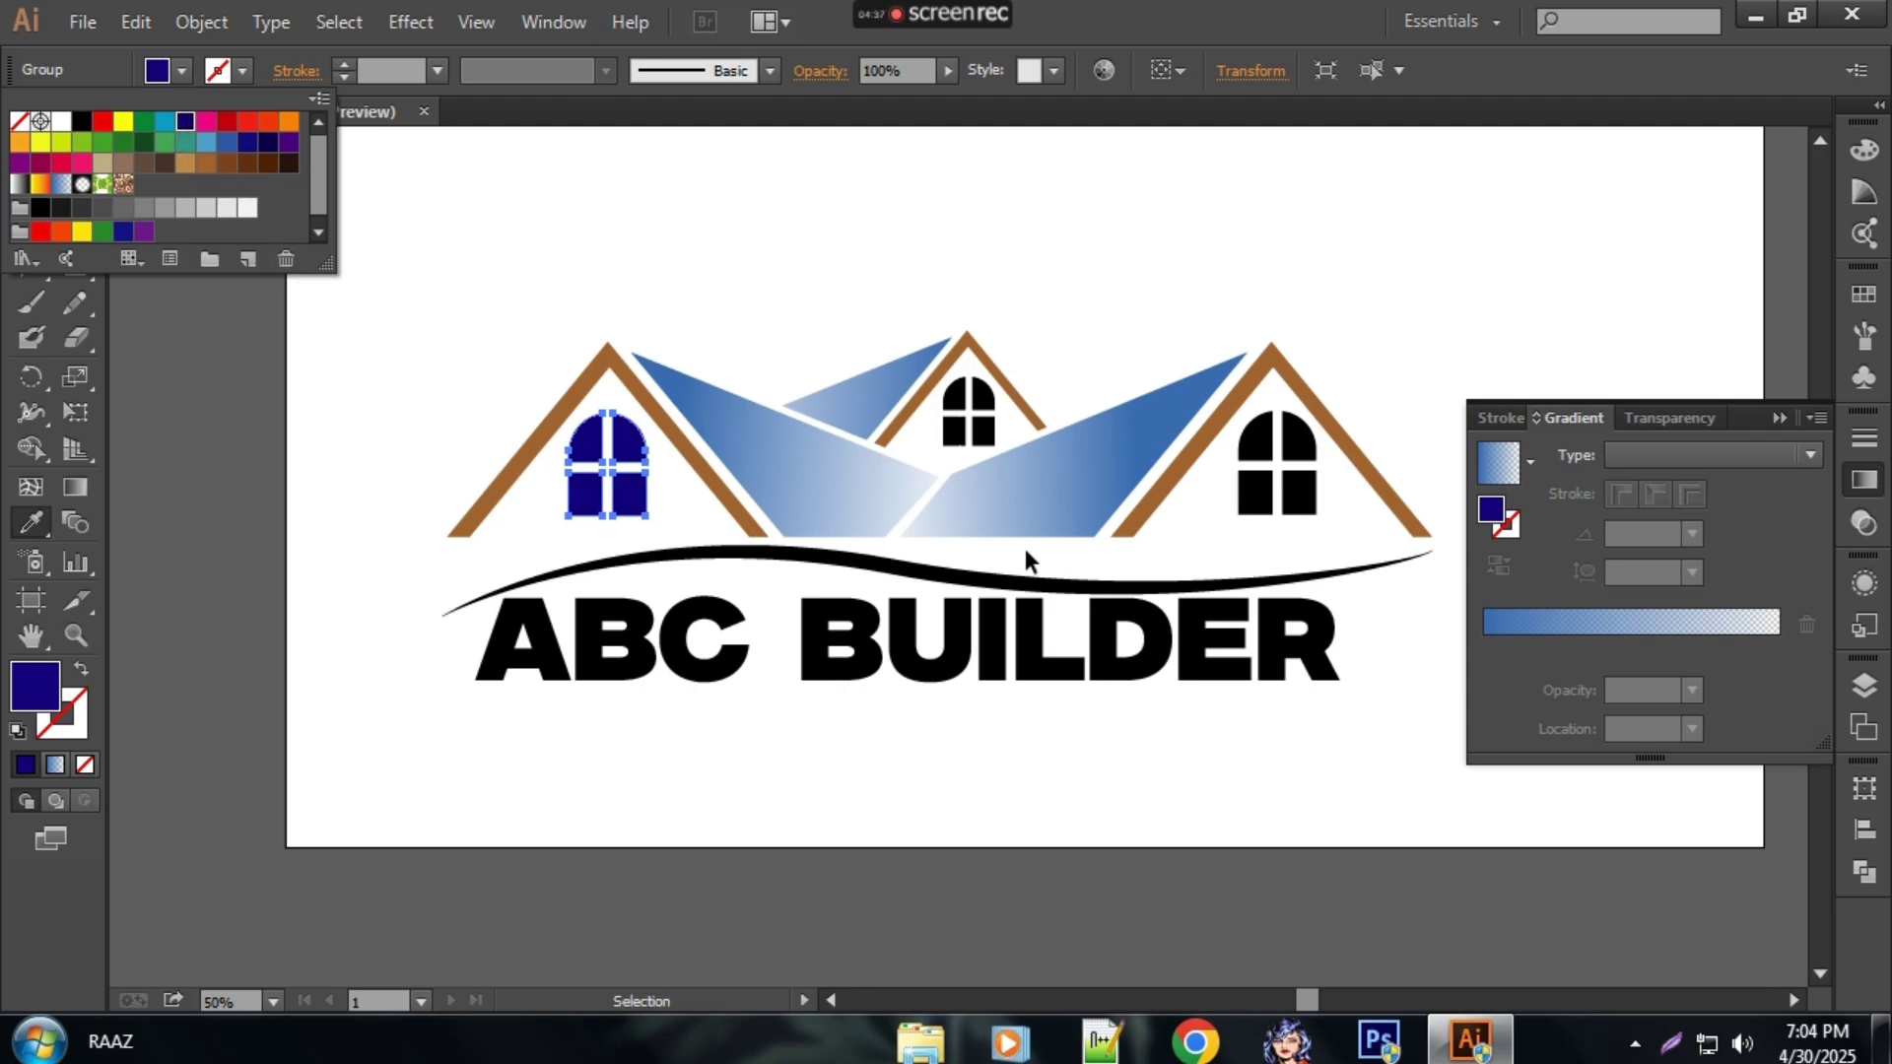
{"action": "left_click", "coordinate": [1266, 505], "text": "ctrl"}
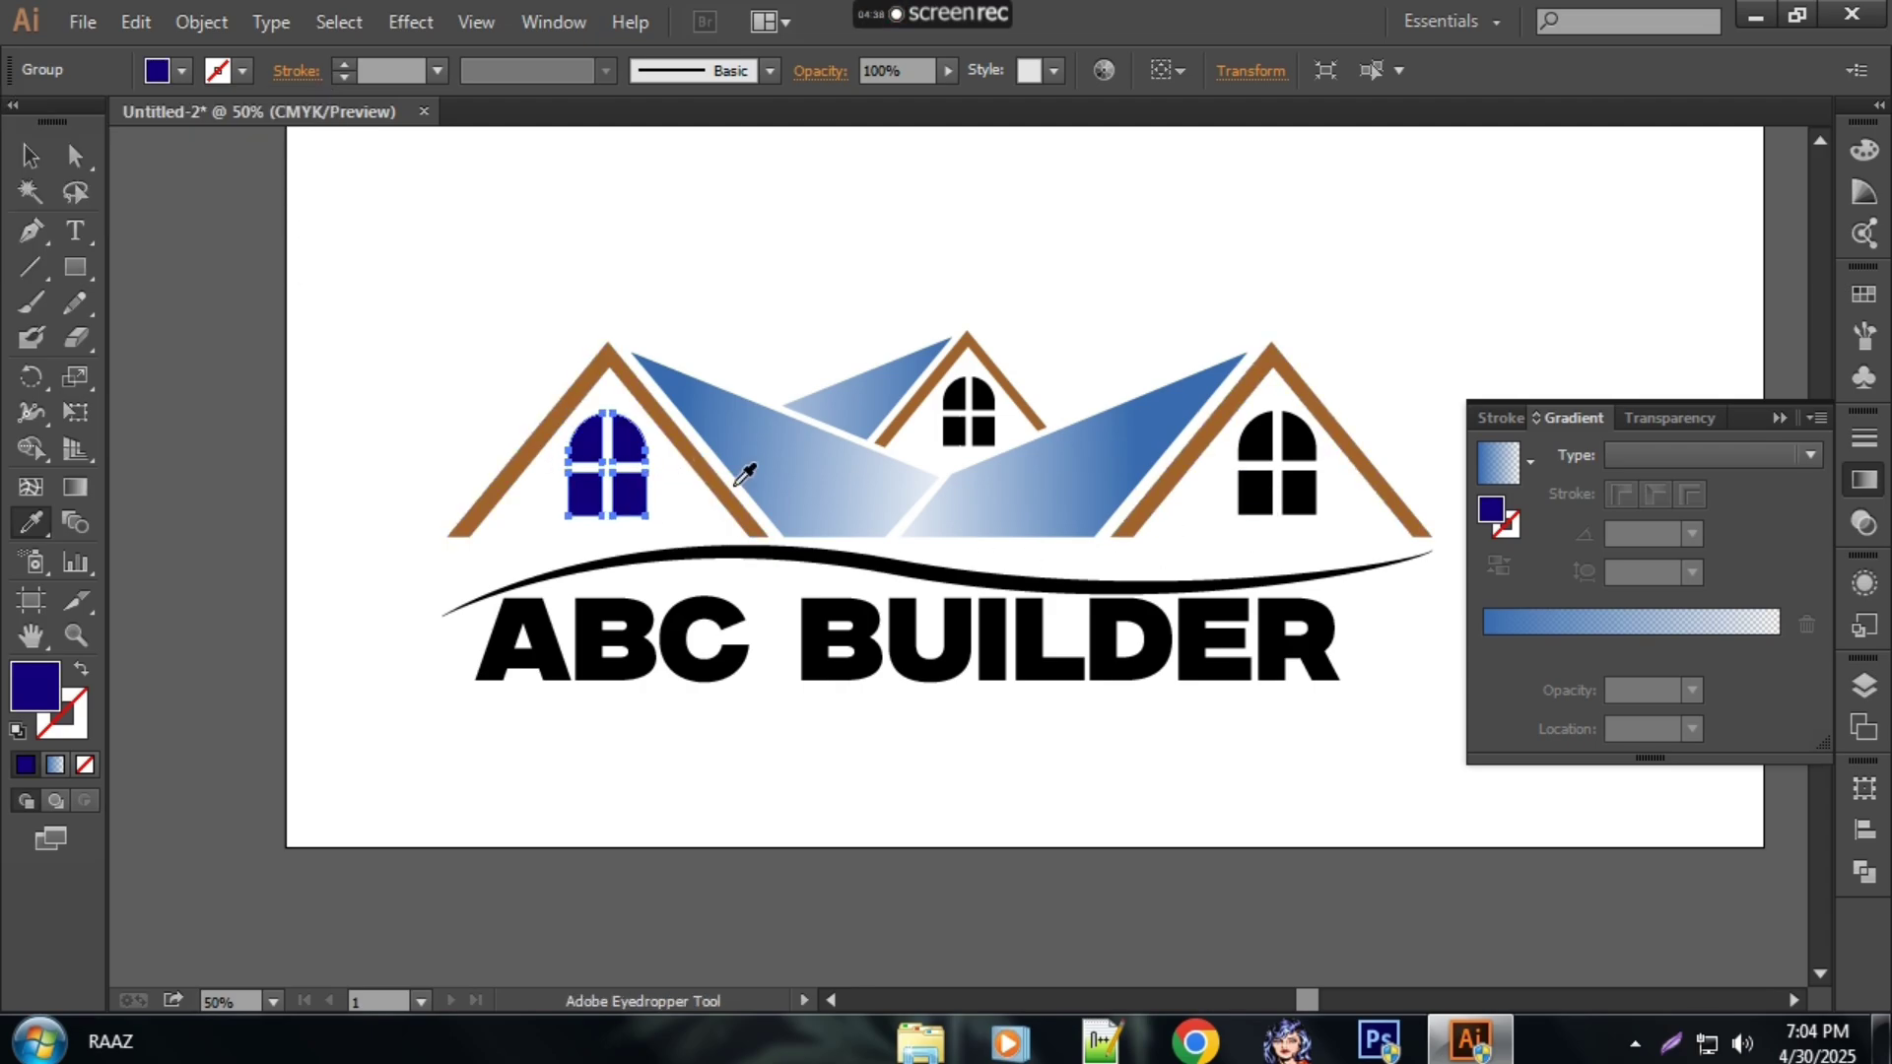
{"action": "key", "text": "ctrl"}
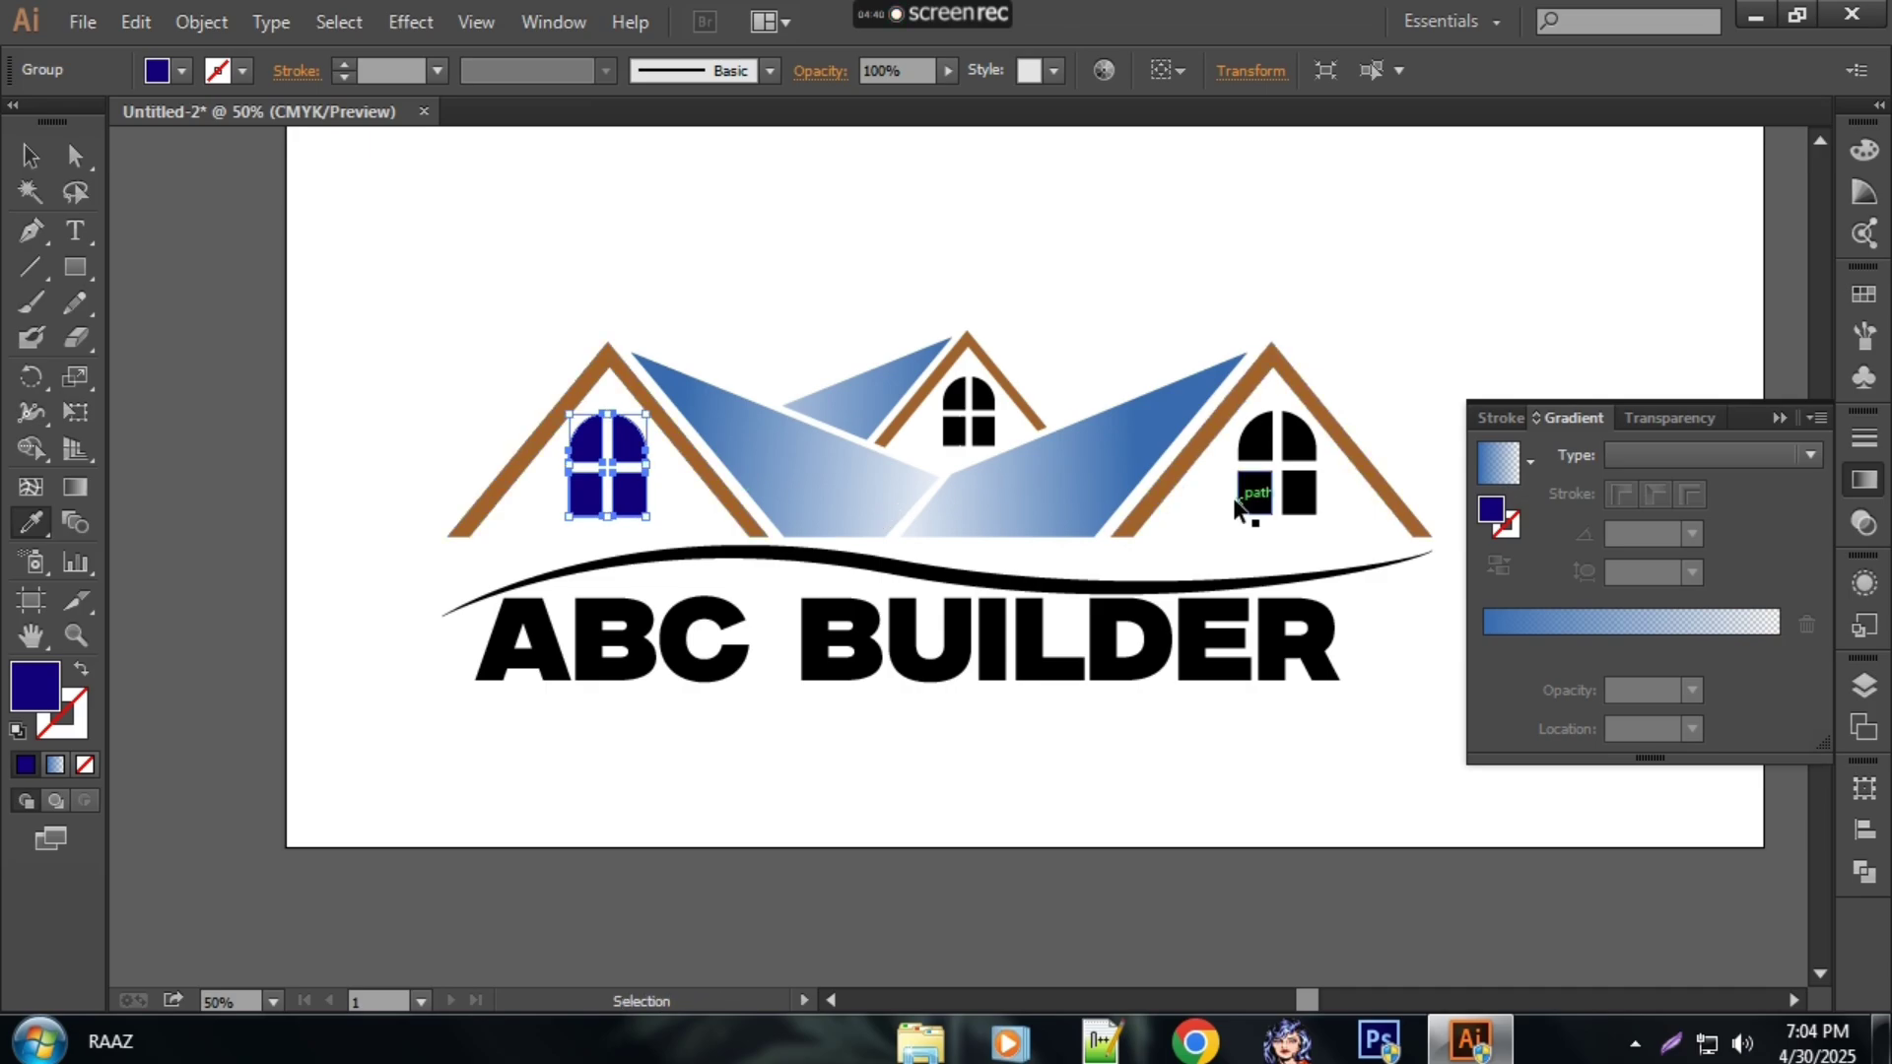
{"action": "left_click", "coordinate": [1240, 504], "text": "ctrl"}
{"action": "left_click", "coordinate": [635, 494]}
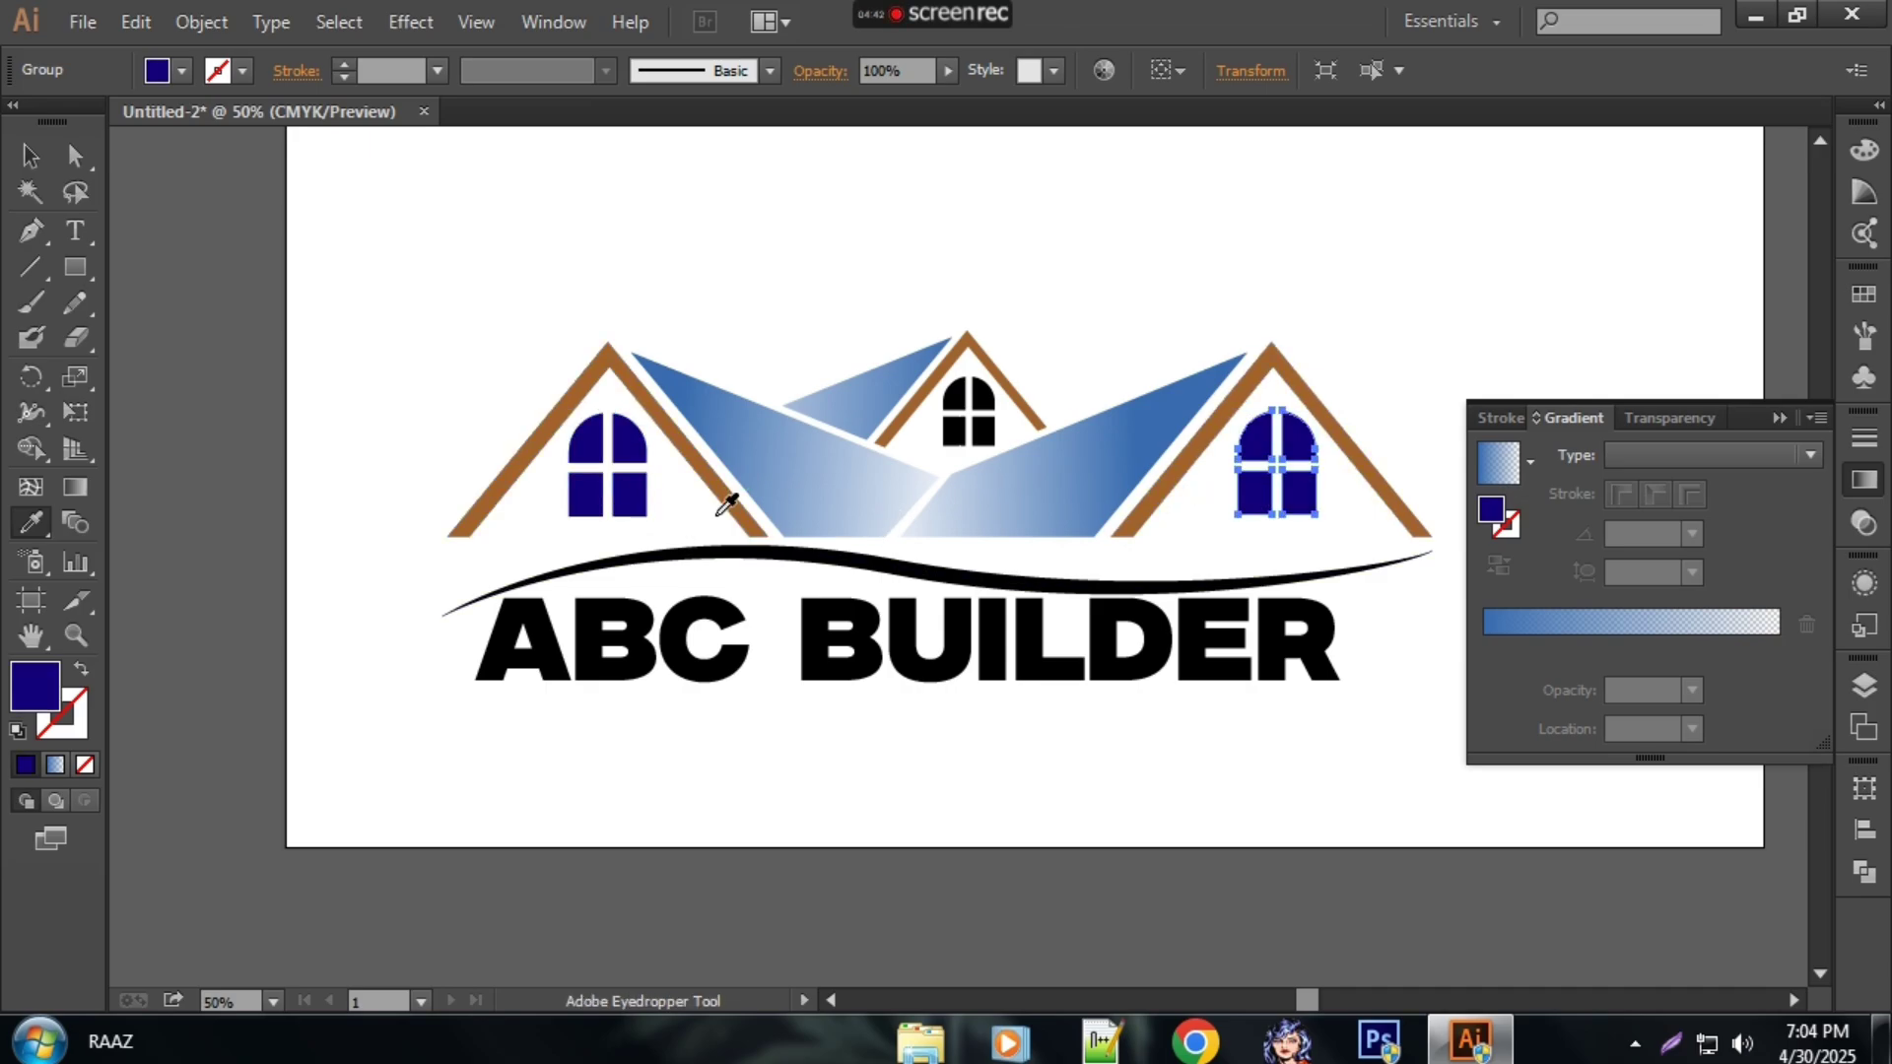
{"action": "left_click", "coordinate": [975, 433], "text": "ctrl"}
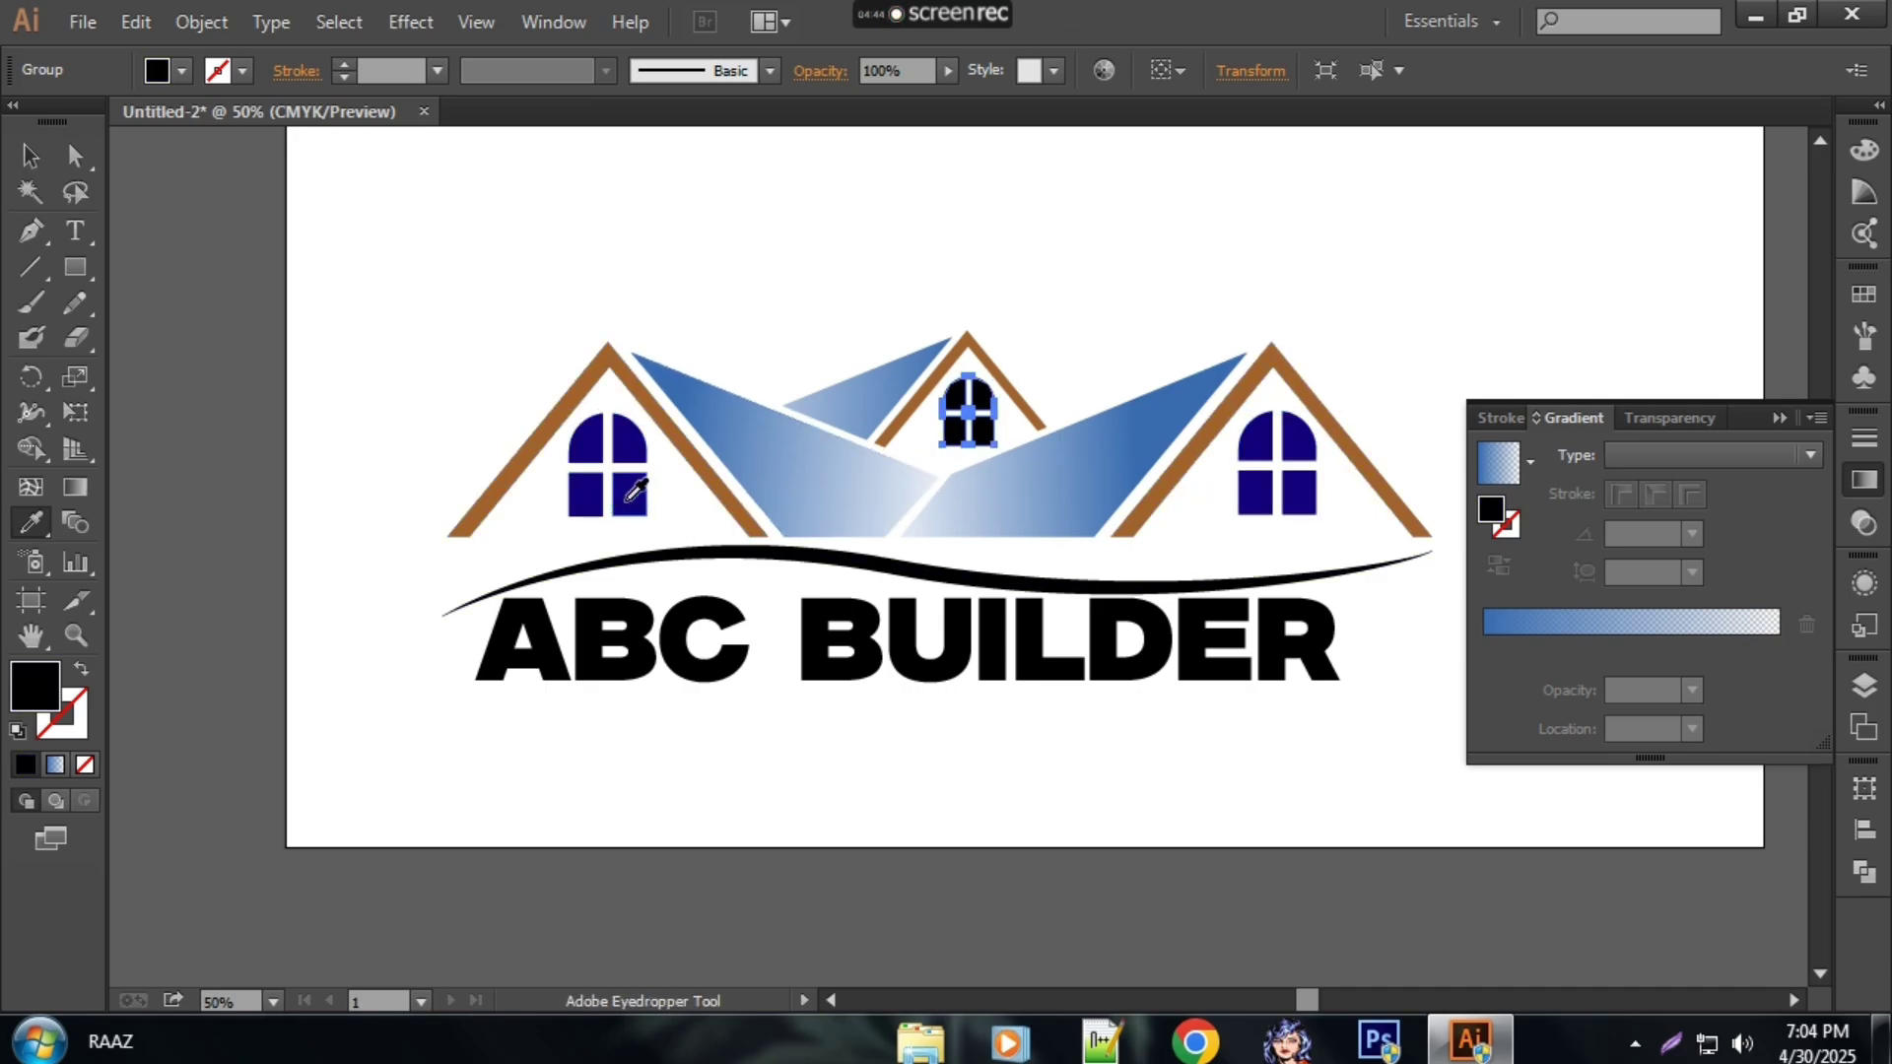
{"action": "left_click", "coordinate": [635, 495]}
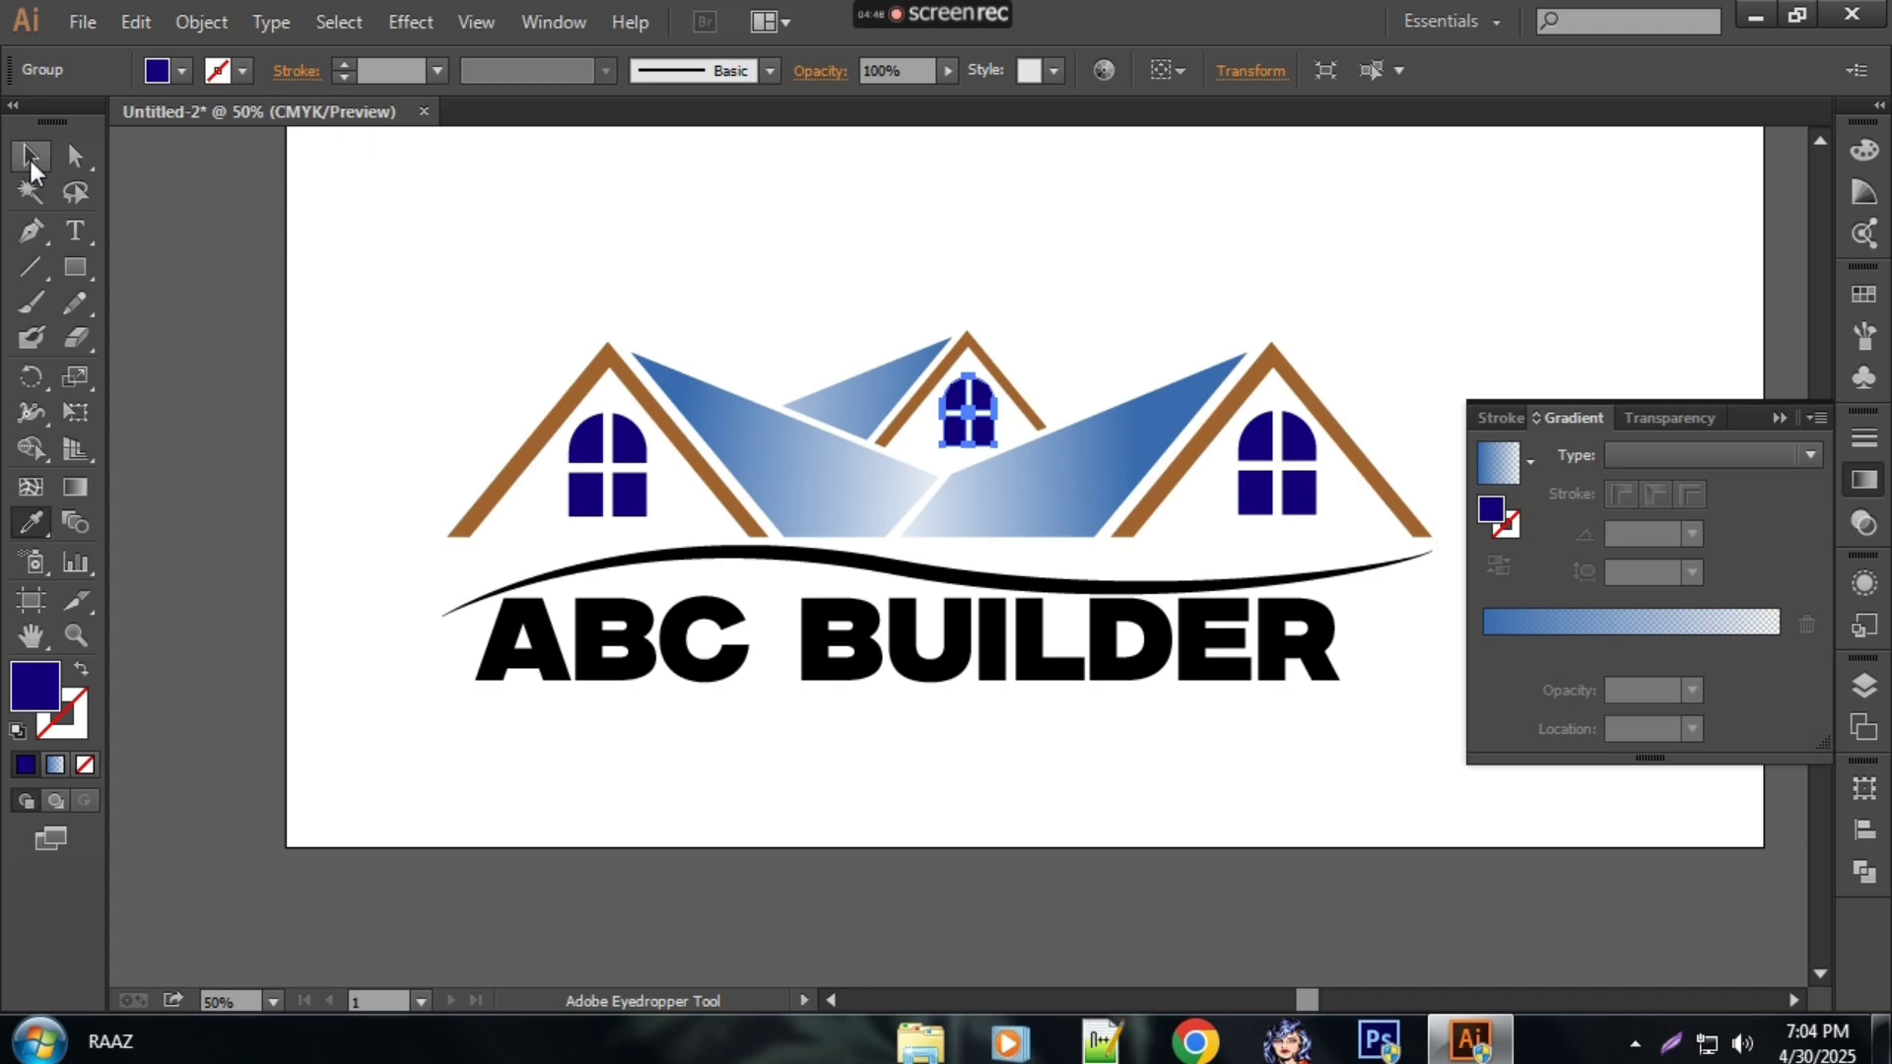
Step: Colour the ABC BUILDER text by sampling the dark blue fill of the left window
{"action": "left_click", "coordinate": [31, 160]}
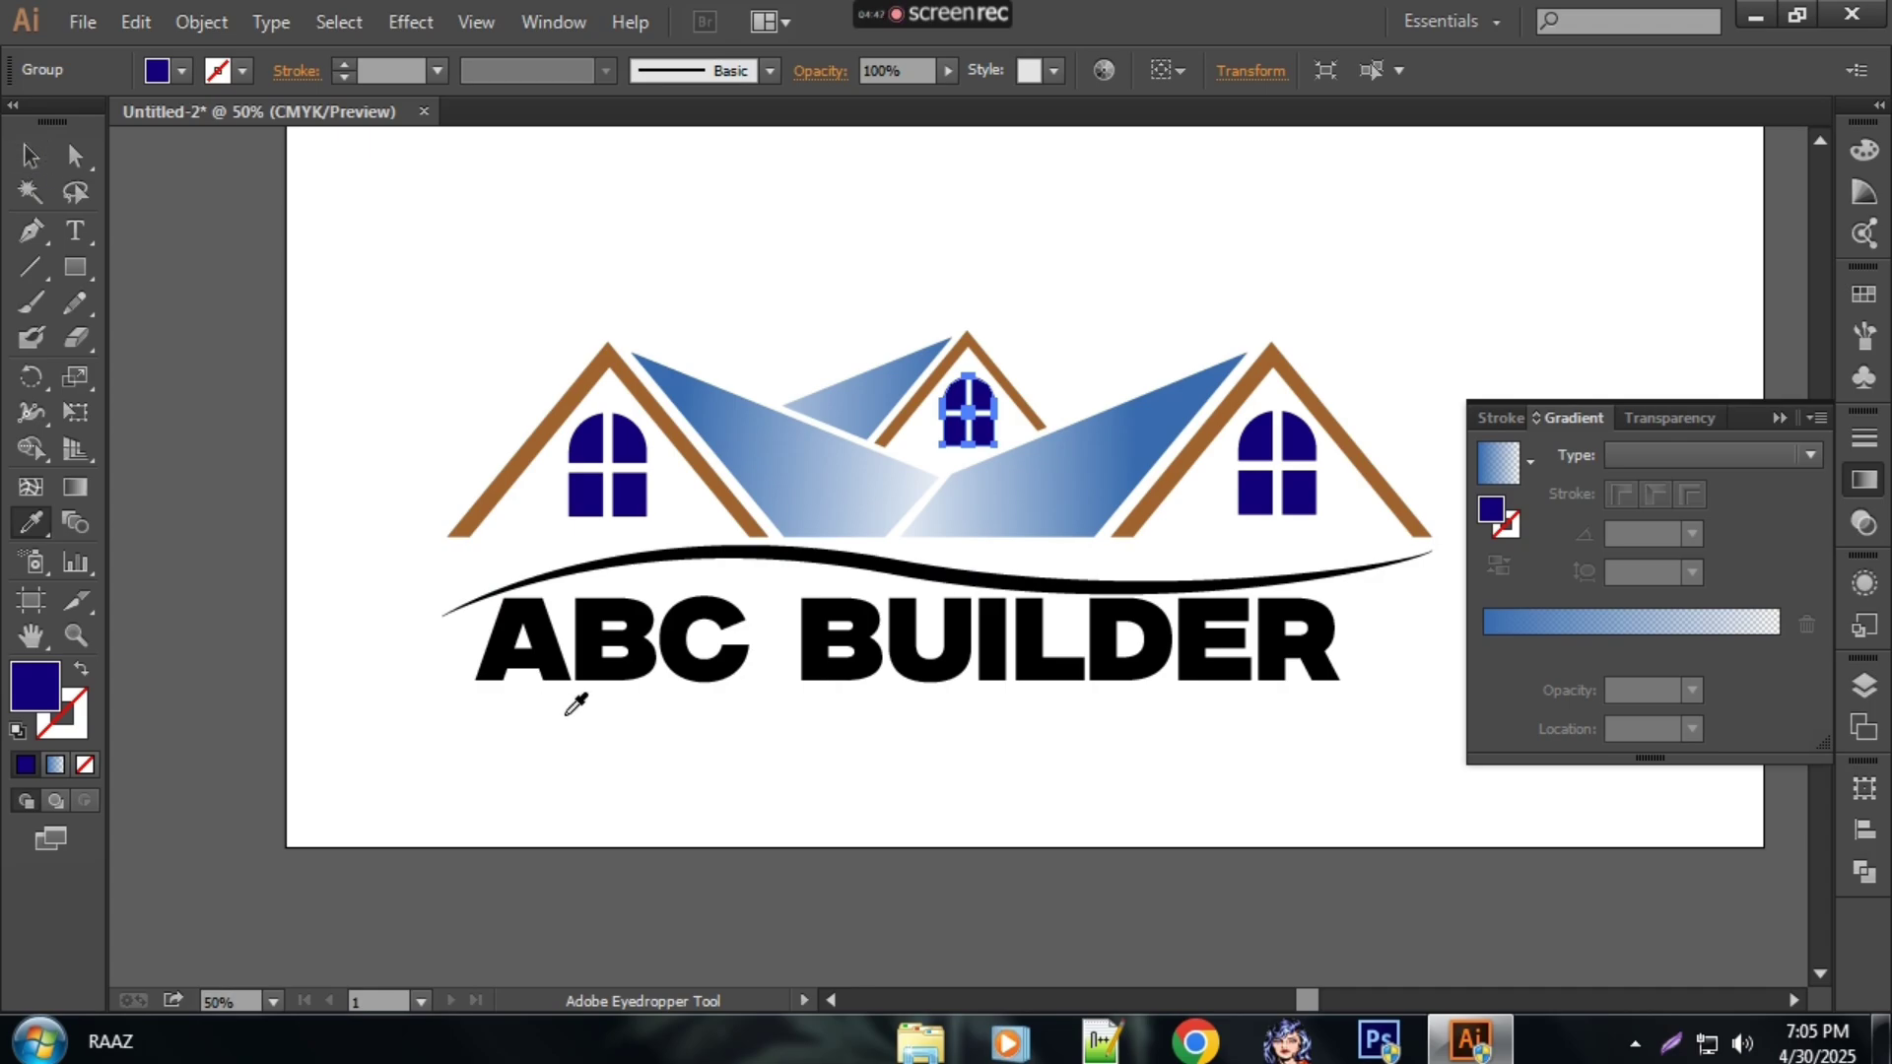
{"action": "left_click", "coordinate": [591, 658]}
{"action": "key", "text": "i"}
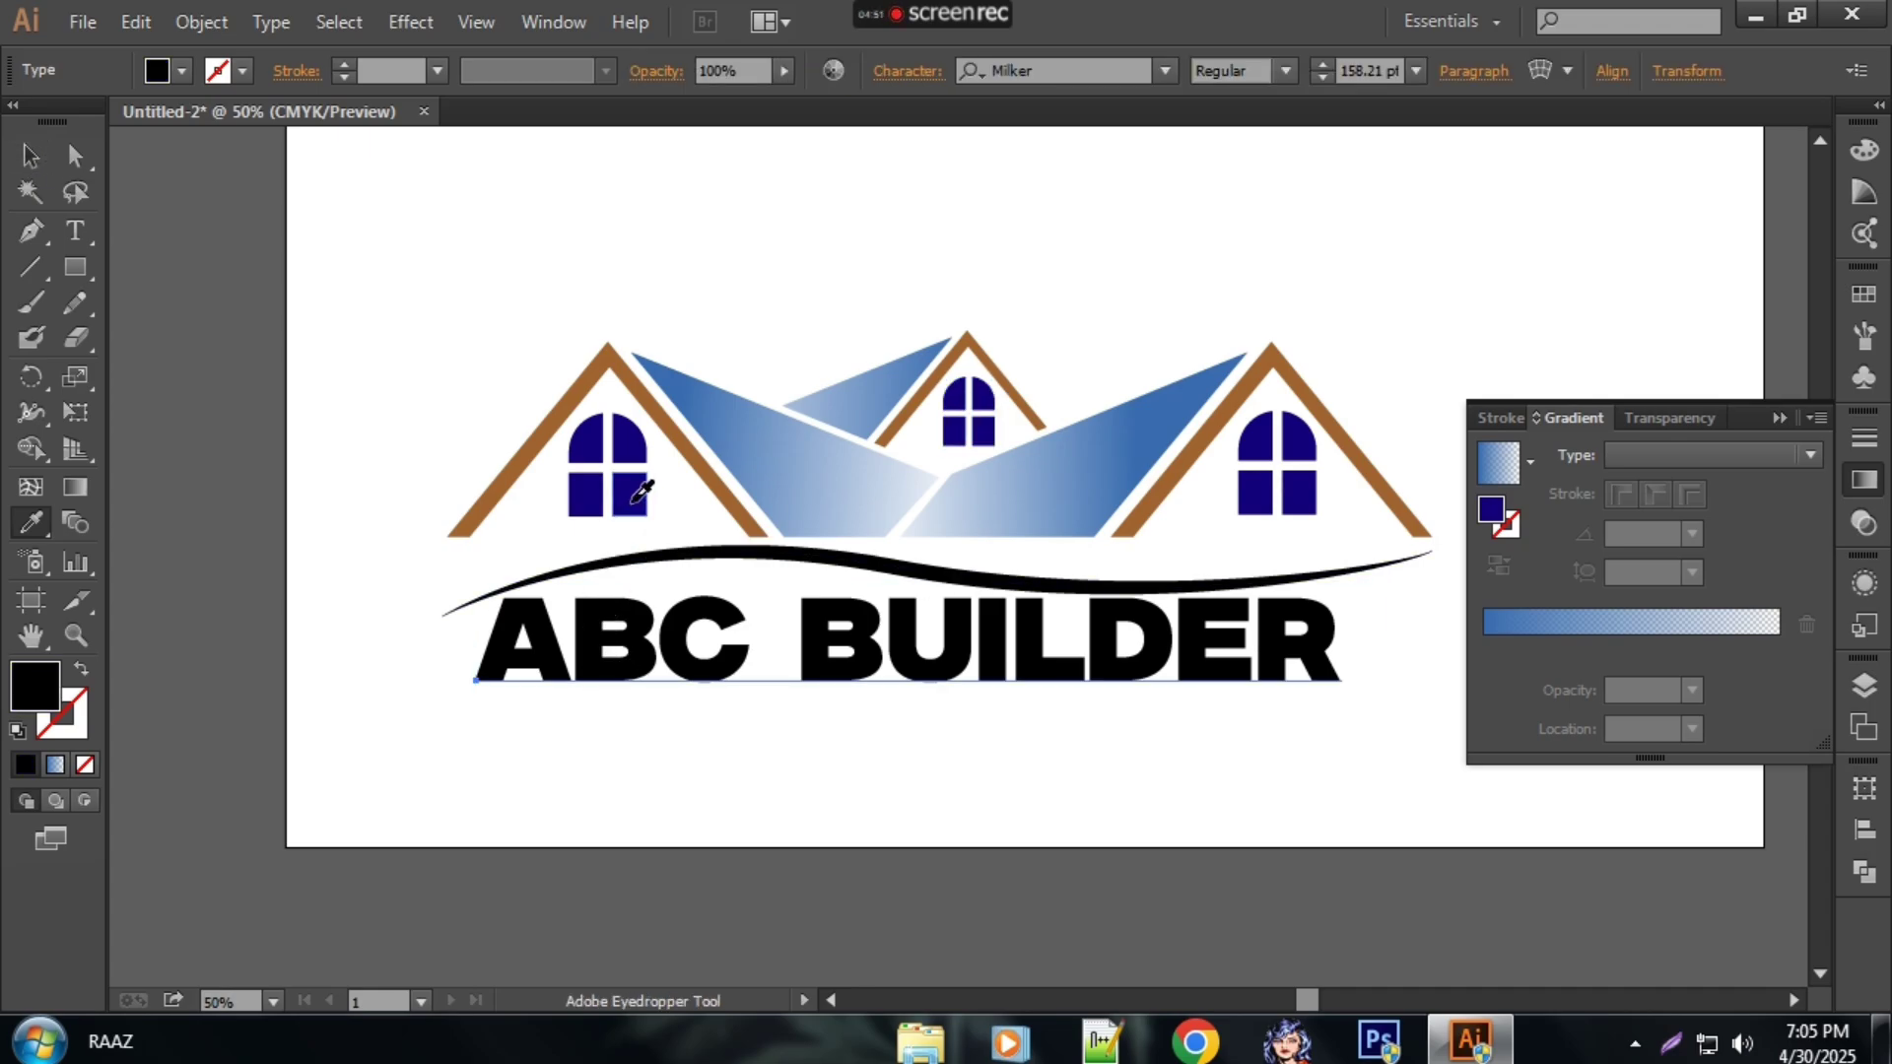
{"action": "left_click", "coordinate": [641, 490]}
{"action": "key", "text": "v"}
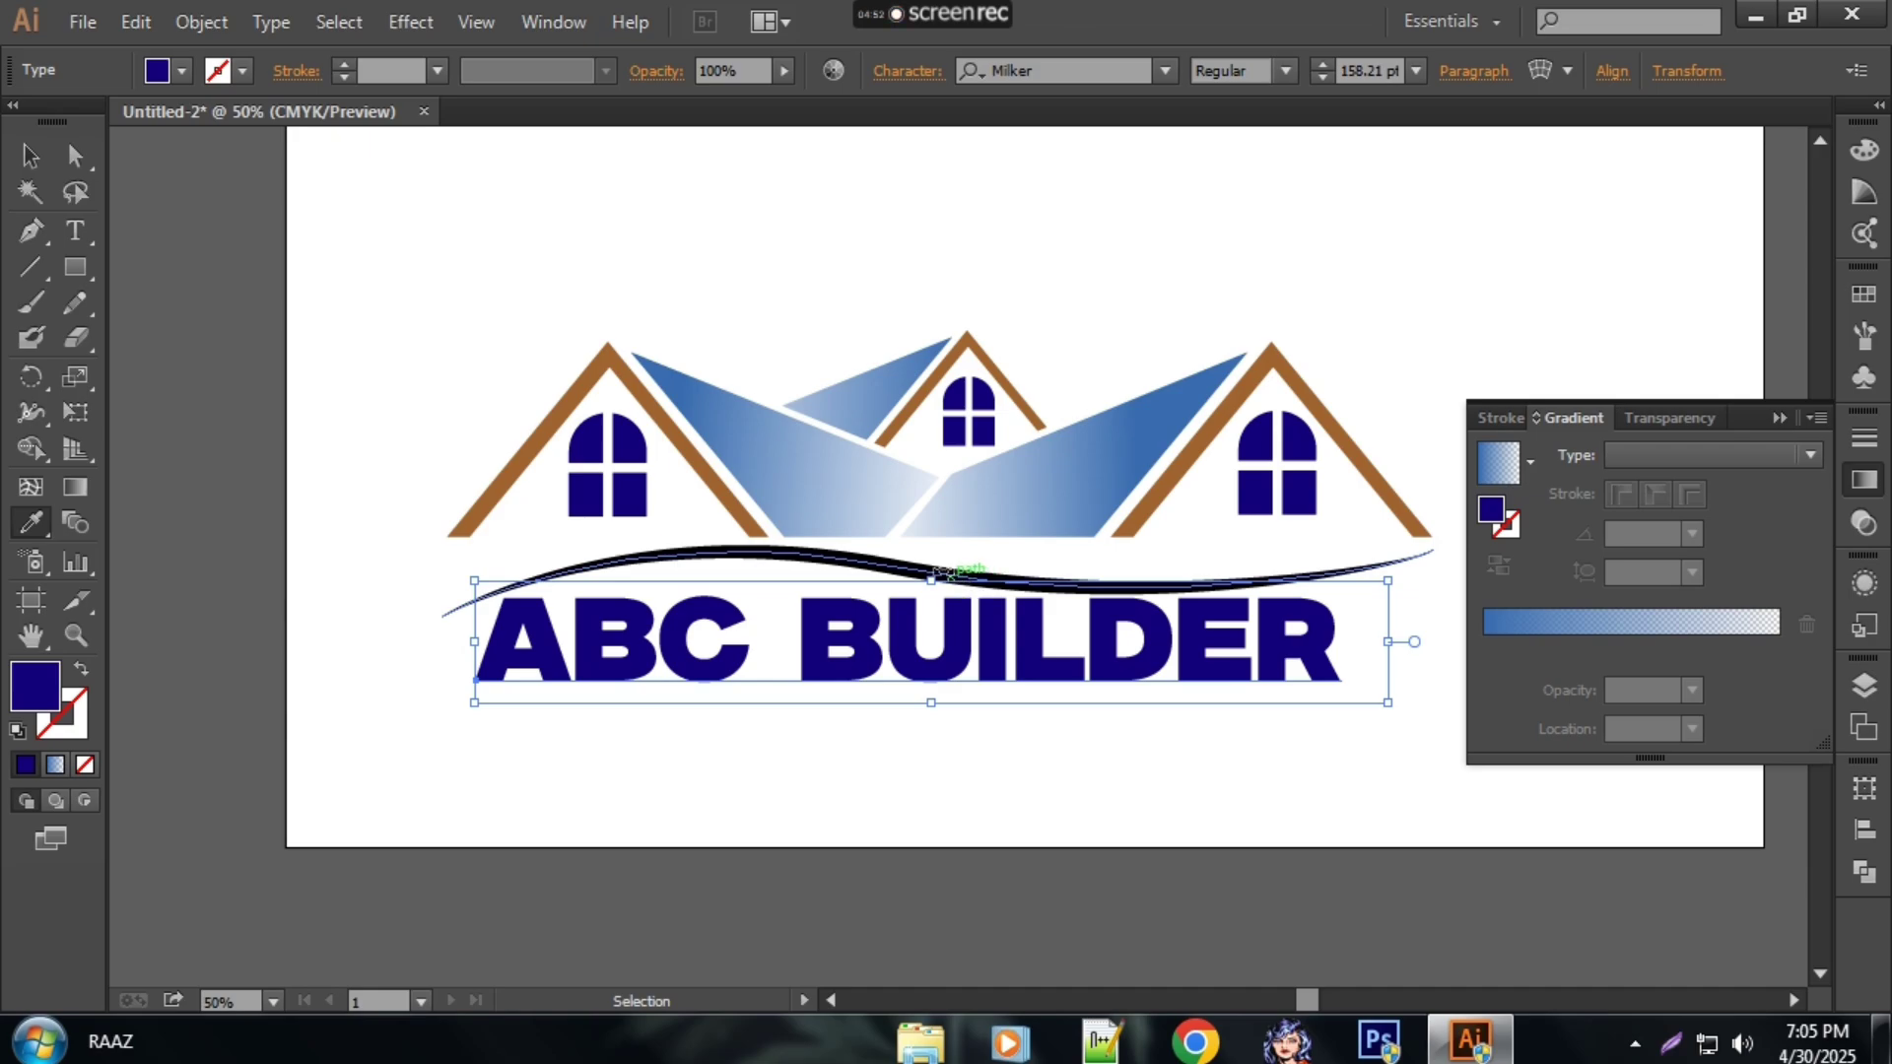
Step: Apply a magenta swatch as the fill of the wavy swoosh above the company name
{"action": "left_click", "coordinate": [789, 558]}
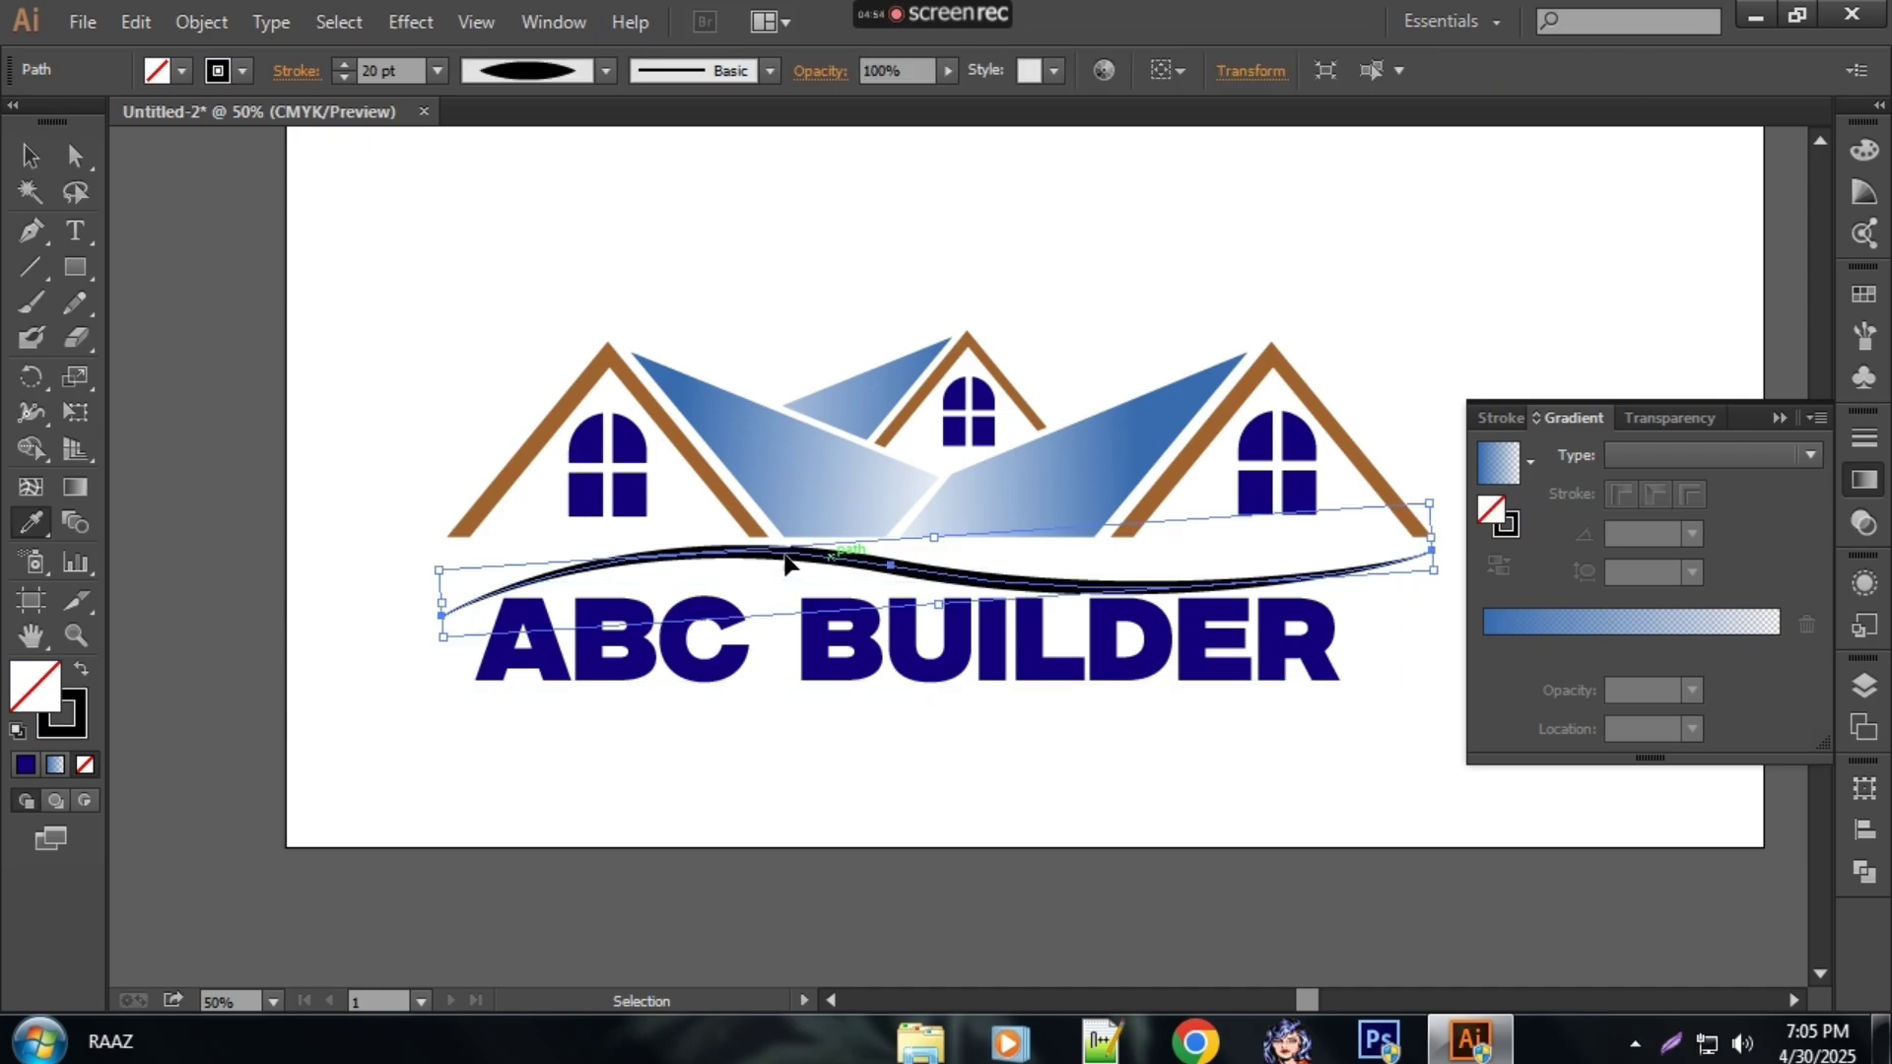
{"action": "key", "text": "i"}
{"action": "left_click", "coordinate": [183, 70]}
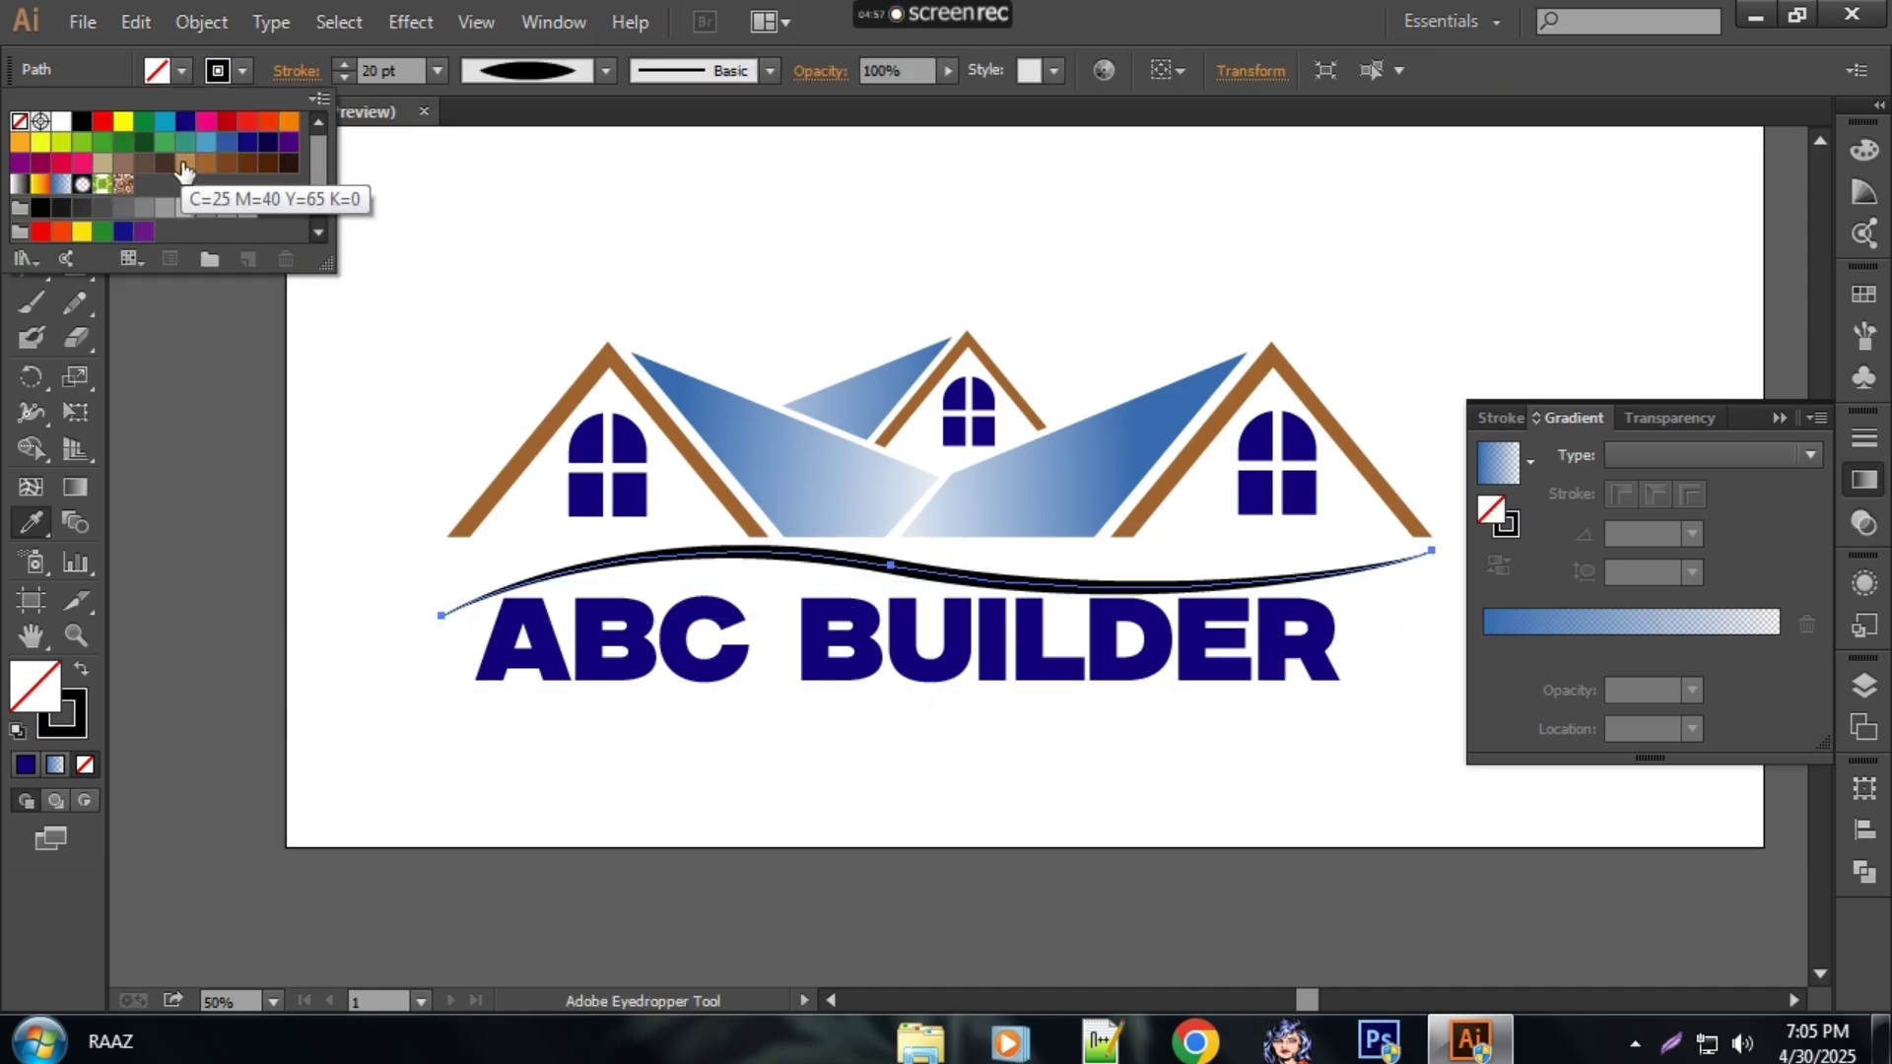
{"action": "left_click", "coordinate": [206, 122]}
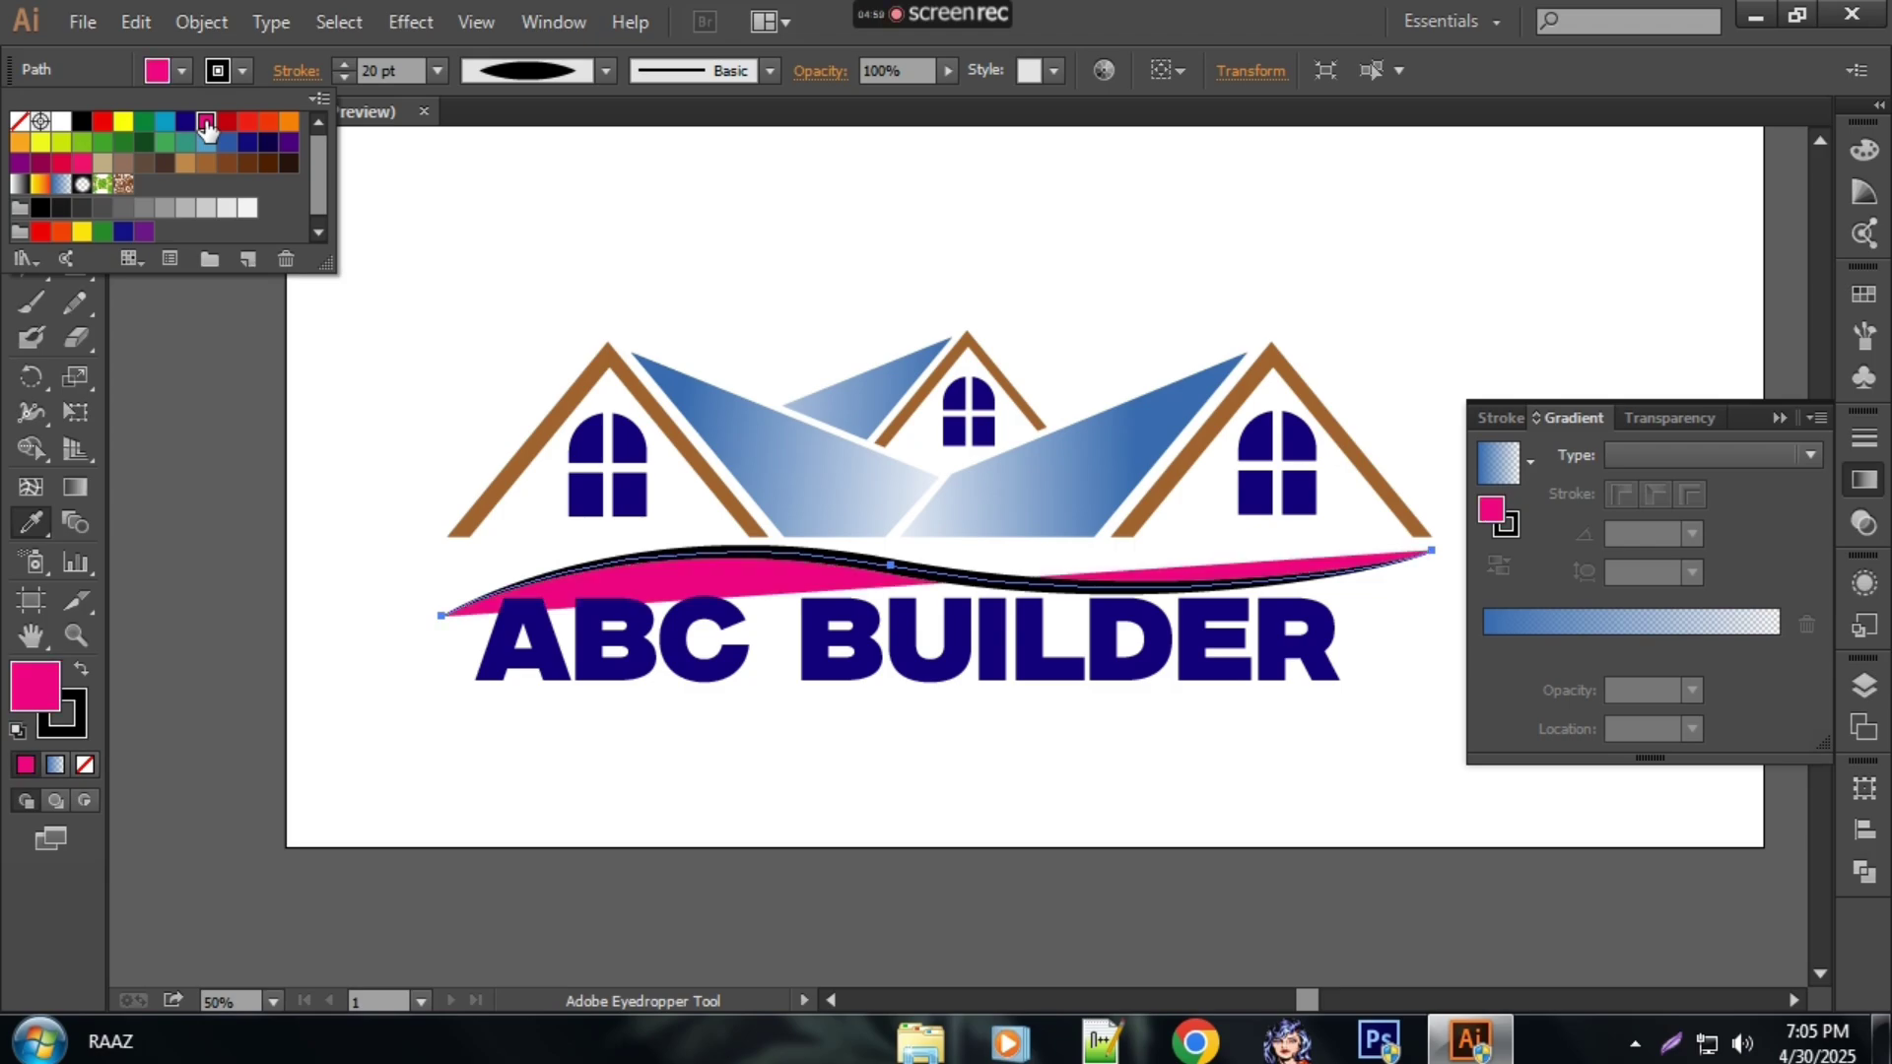